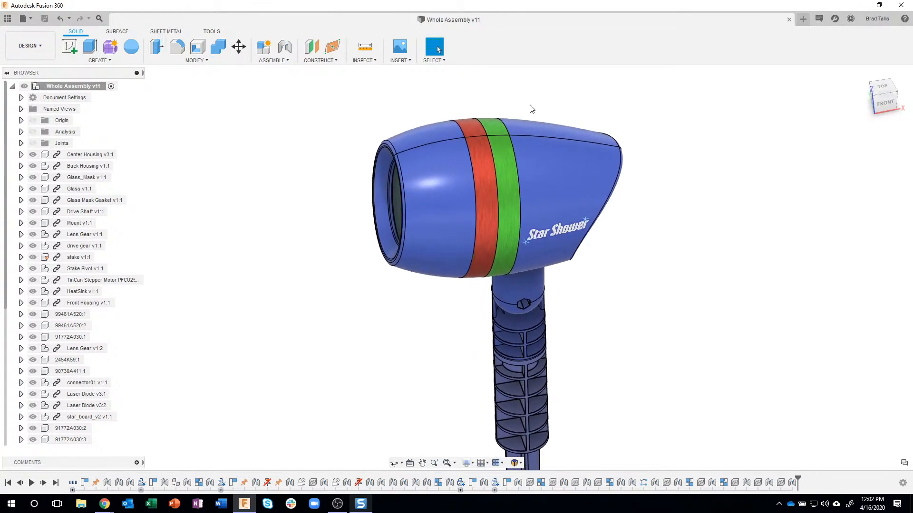
Compute the interference between the Back Housing and the Center Housing and examine the overlapping volume up close
{"action": "left_click", "coordinate": [365, 61]}
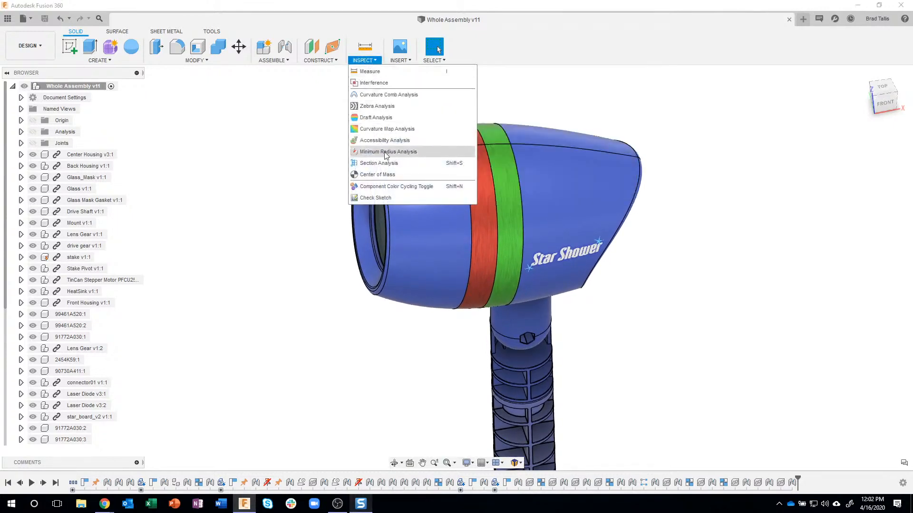
{"action": "left_click", "coordinate": [397, 84]}
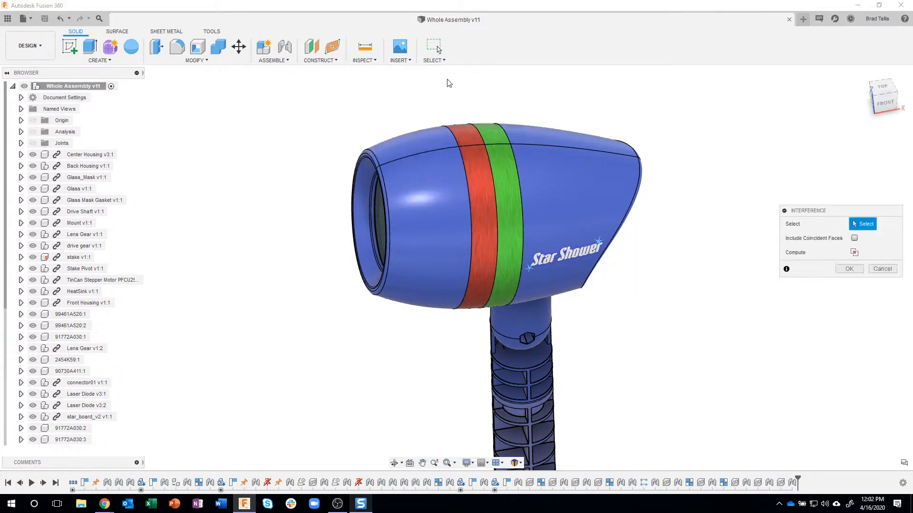
{"action": "left_click", "coordinate": [592, 186]}
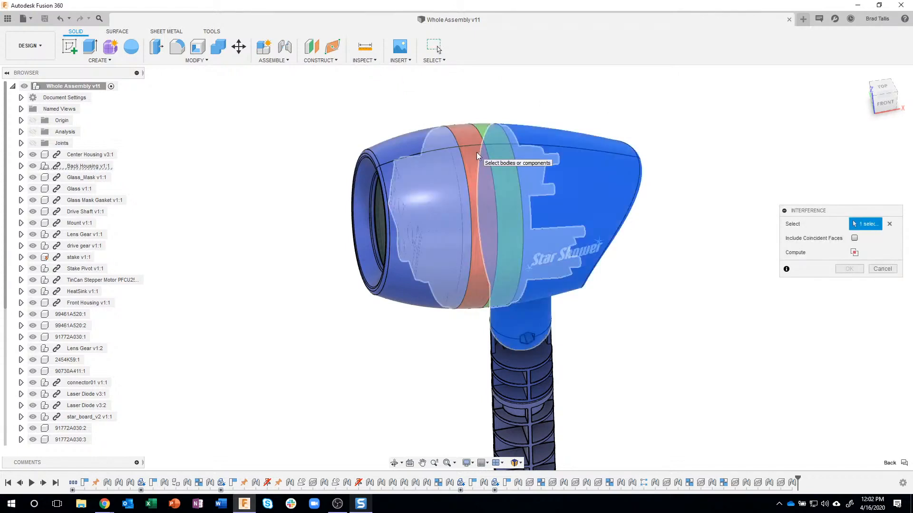
{"action": "left_click", "coordinate": [500, 145]}
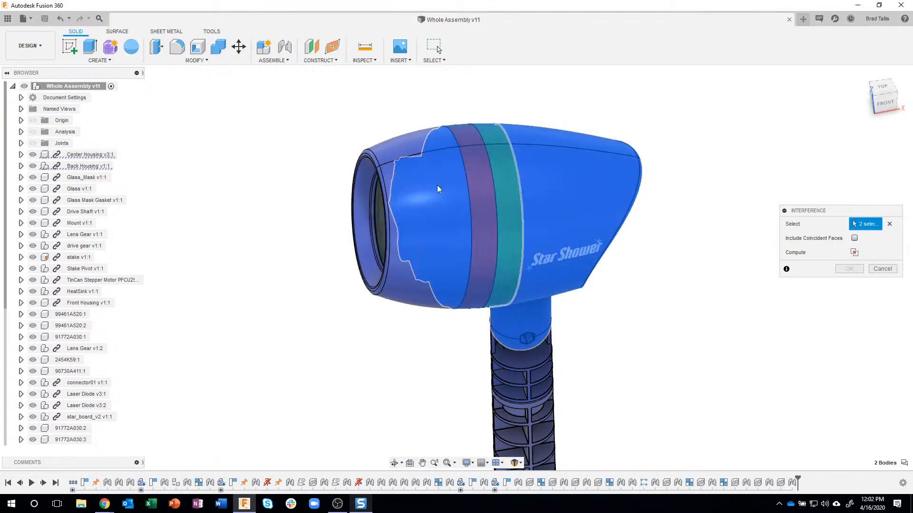
{"action": "left_click", "coordinate": [854, 253]}
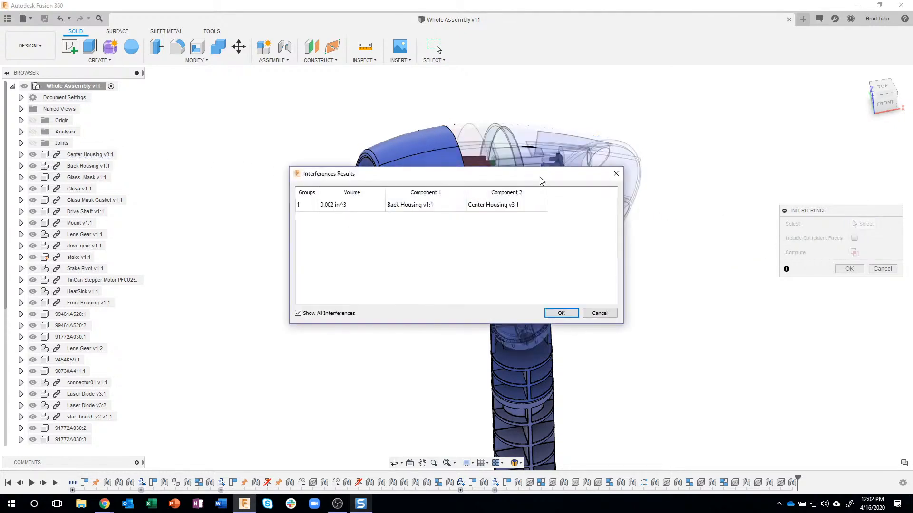
{"action": "left_click_drag", "start_coordinate": [541, 178], "coordinate": [388, 131]}
{"action": "middle_click_drag", "start_coordinate": [566, 174], "coordinate": [566, 265], "text": "shift"}
{"action": "scroll", "coordinate": [548, 251], "scroll_direction": "up", "scroll_amount": 7}
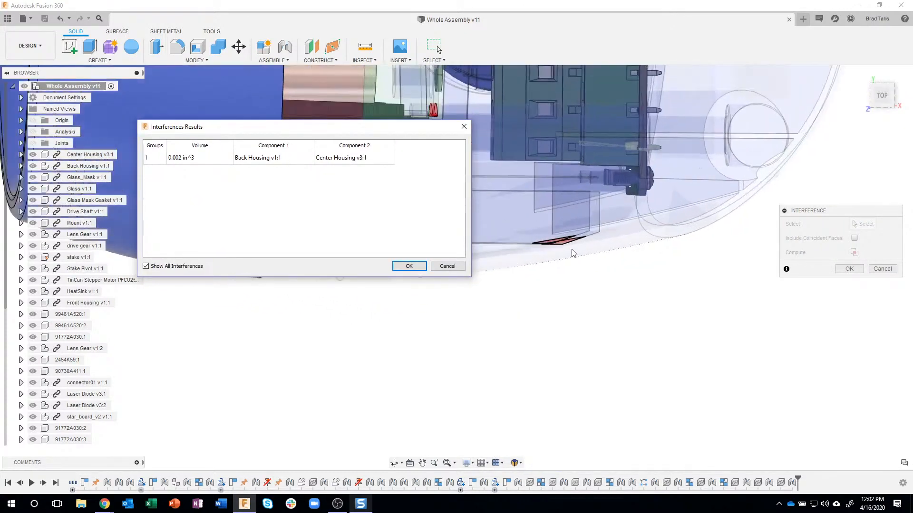
{"action": "scroll", "coordinate": [573, 253], "scroll_direction": "up", "scroll_amount": 5}
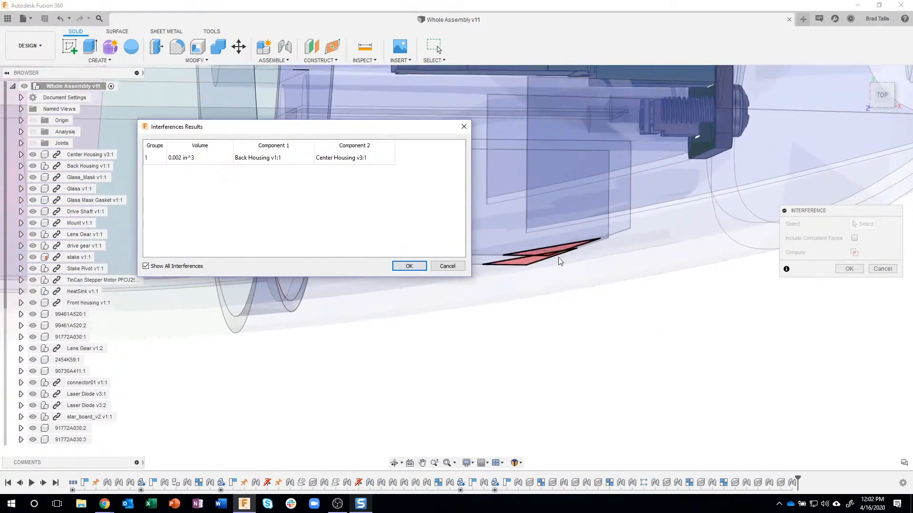
{"action": "middle_click_drag", "start_coordinate": [560, 261], "coordinate": [586, 199], "text": "shift"}
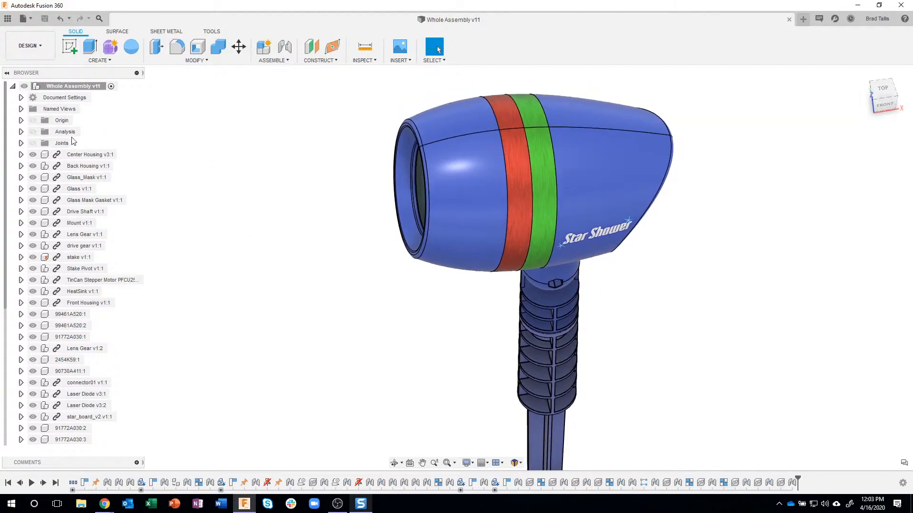
Toggle the existing section analysis on and off, and hide the Back Housing component
{"action": "left_click", "coordinate": [33, 132]}
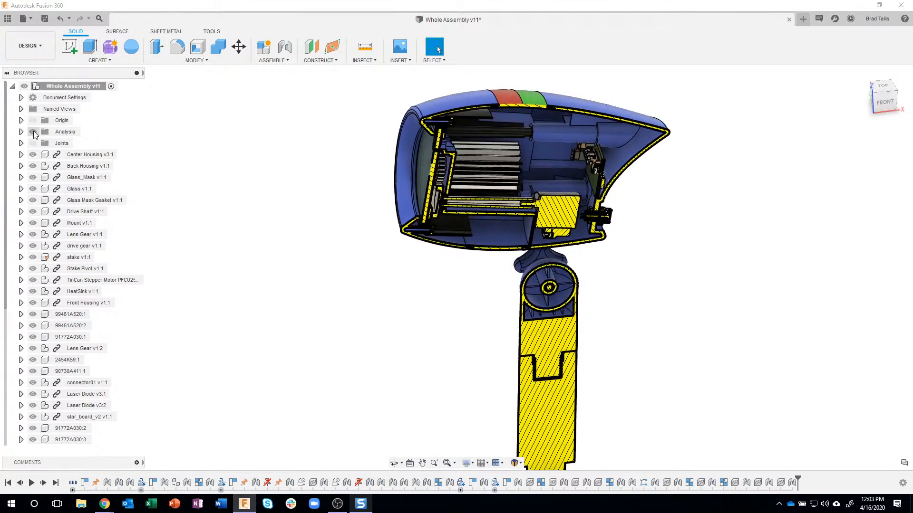
{"action": "left_click", "coordinate": [32, 132]}
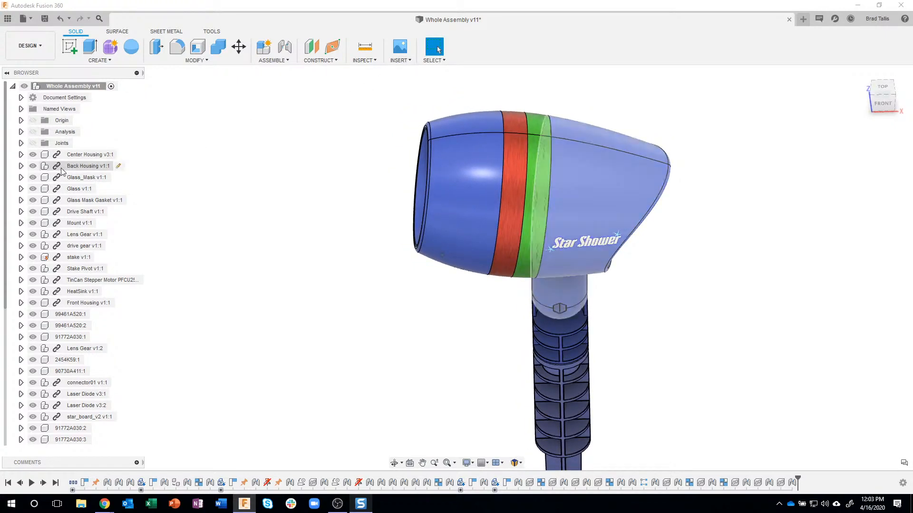
{"action": "left_click", "coordinate": [32, 166]}
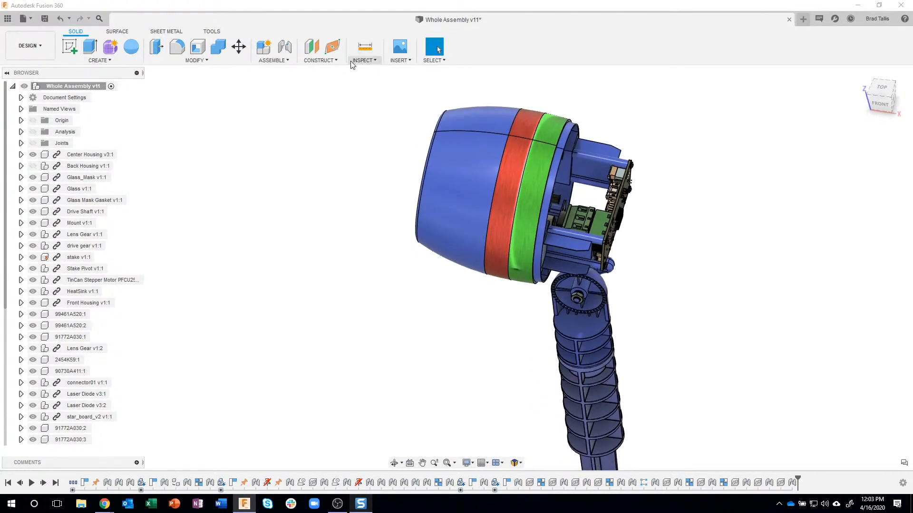
Hide Section1 and create a section analysis on the flat face of the Center Housing's exposed tab with a -0.001 in distance
{"action": "mouse_move", "coordinate": [357, 62]}
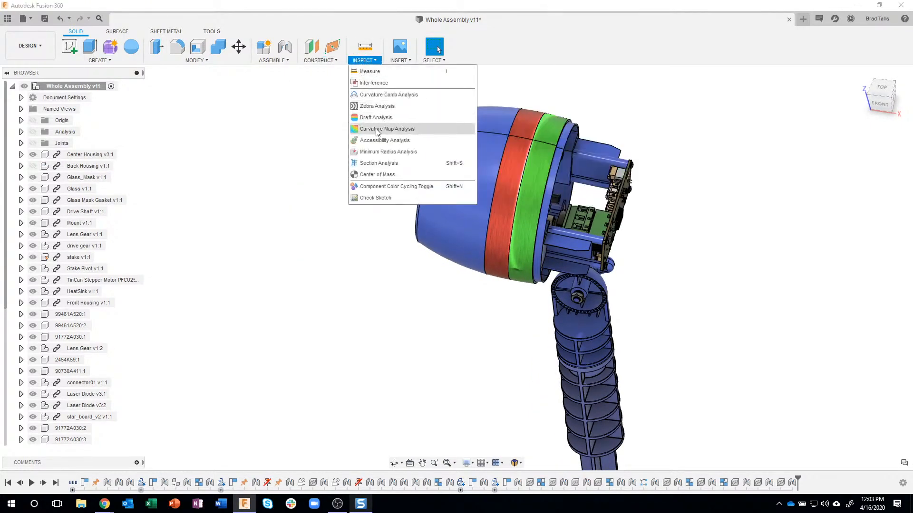
{"action": "left_click", "coordinate": [372, 163]}
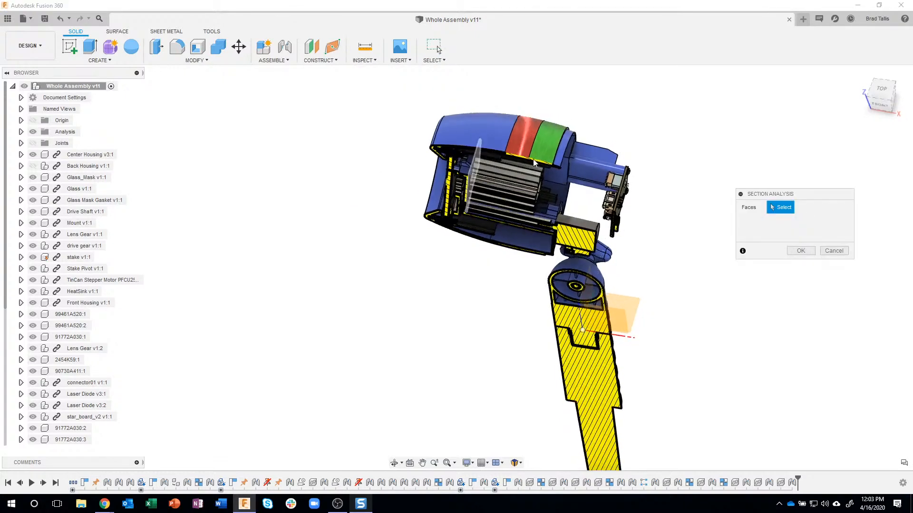
{"action": "left_click", "coordinate": [21, 133]}
{"action": "left_click", "coordinate": [41, 143]}
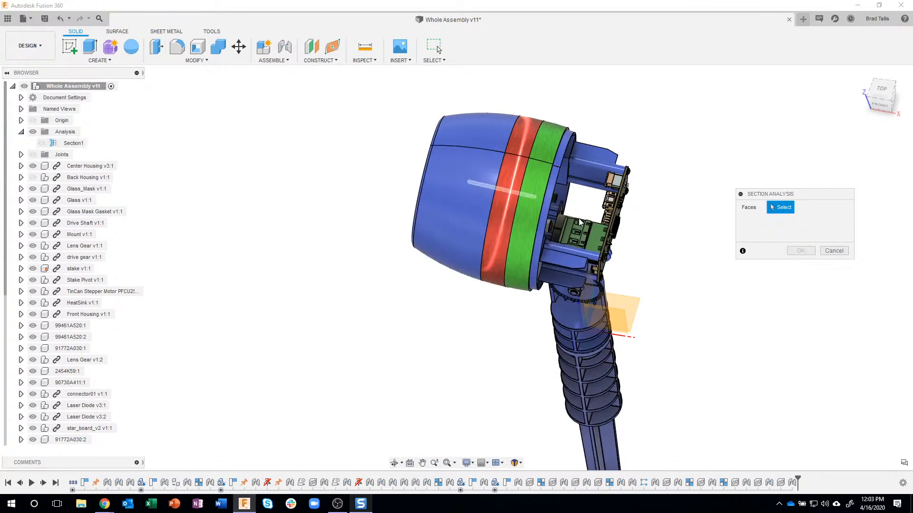
{"action": "scroll", "coordinate": [572, 263], "scroll_direction": "up", "scroll_amount": 5}
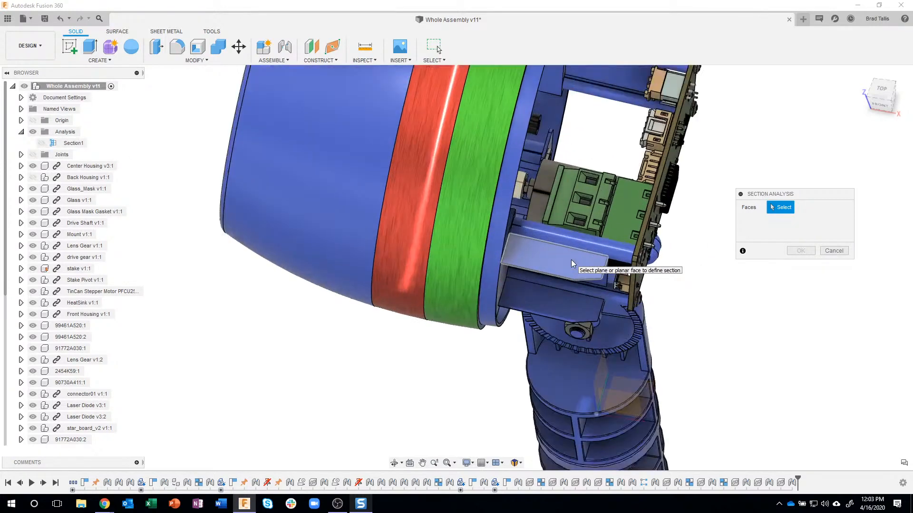
{"action": "left_click", "coordinate": [579, 263]}
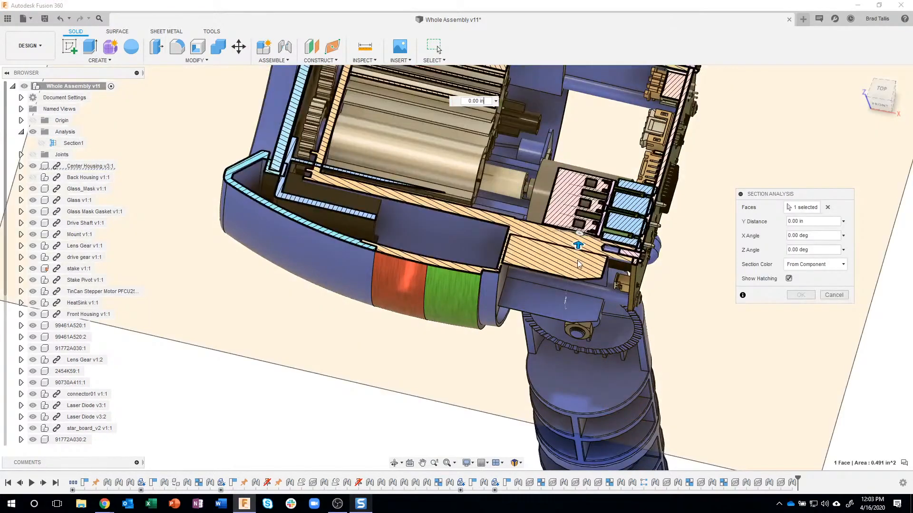
{"action": "scroll", "coordinate": [612, 268], "scroll_direction": "up", "scroll_amount": 5}
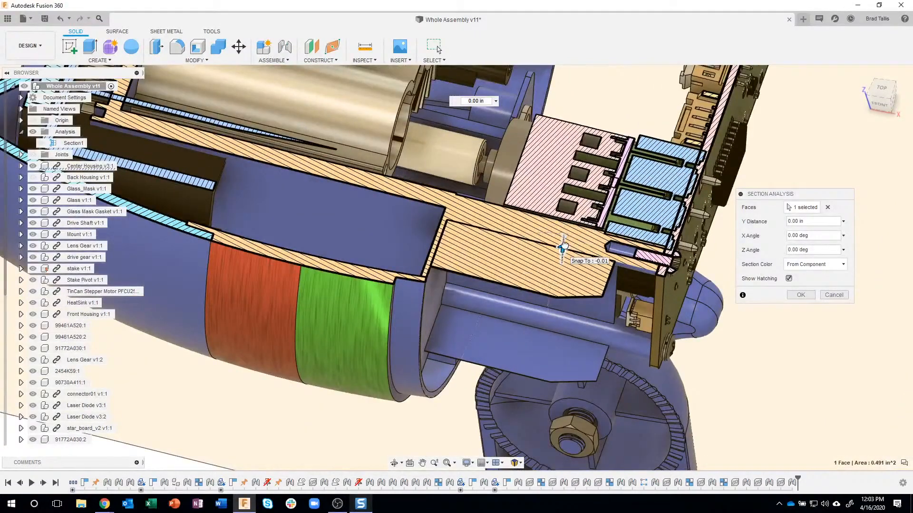
{"action": "mouse_move", "coordinate": [562, 250]}
{"action": "left_mouse_down"}
{"action": "mouse_move", "coordinate": [563, 240]}
{"action": "mouse_move", "coordinate": [563, 248]}
{"action": "left_mouse_up"}
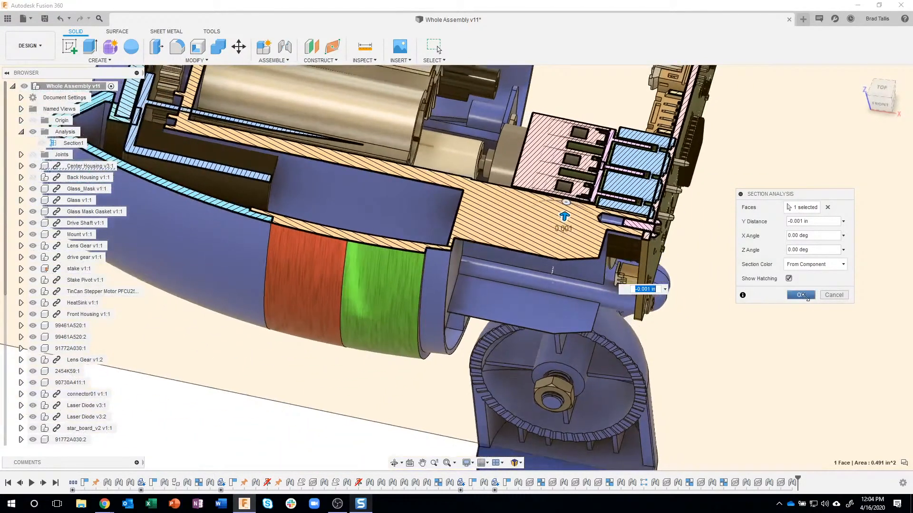
{"action": "left_click", "coordinate": [802, 295]}
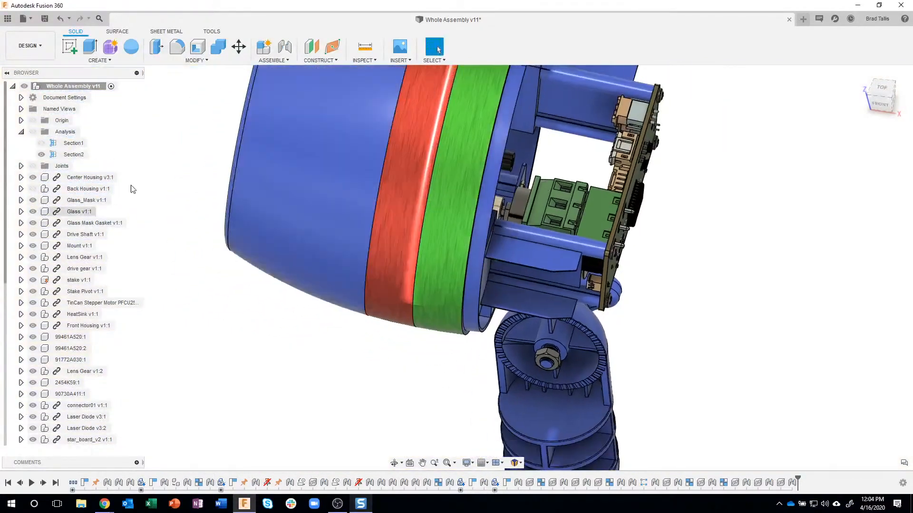
Display the new section analysis and show the Back Housing again to inspect where it overlaps the Center Housing tab
{"action": "left_click", "coordinate": [33, 132]}
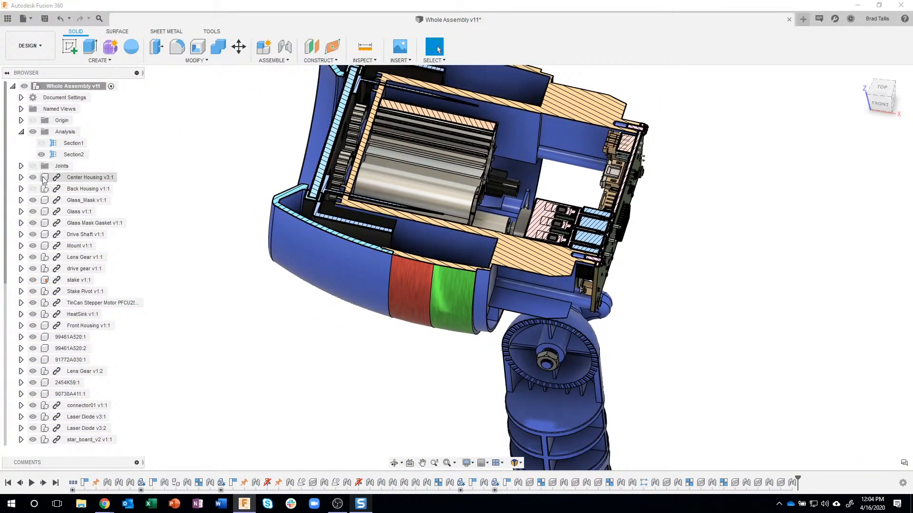
{"action": "left_click", "coordinate": [33, 189]}
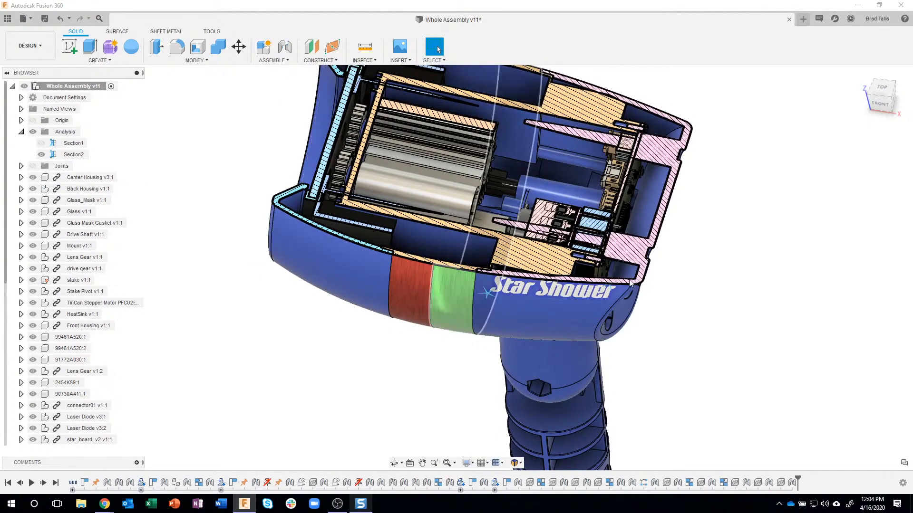
{"action": "scroll", "coordinate": [552, 285], "scroll_direction": "up", "scroll_amount": 3}
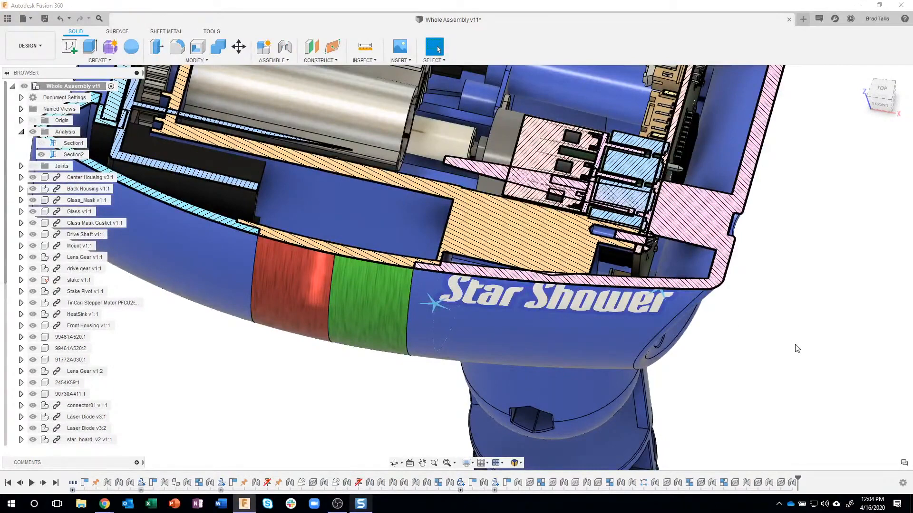
{"action": "scroll", "coordinate": [787, 349], "scroll_direction": "down", "scroll_amount": 3}
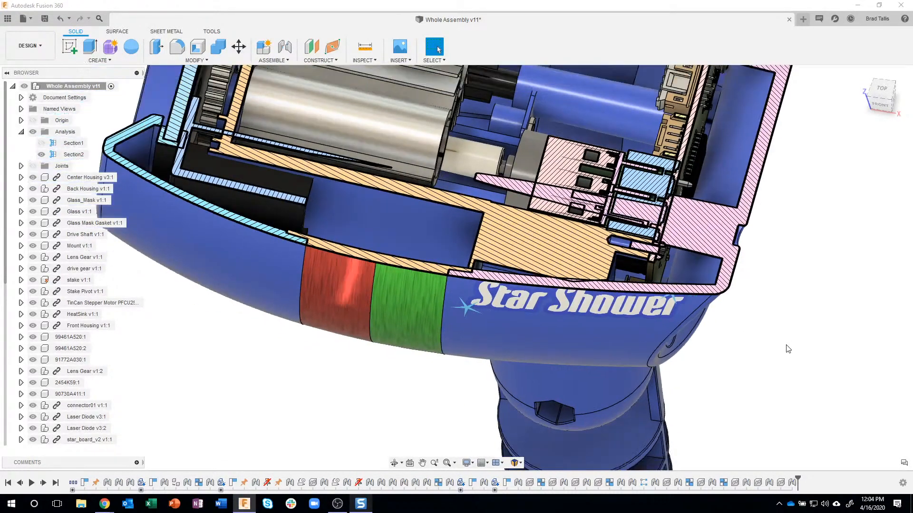
{"action": "scroll", "coordinate": [788, 349], "scroll_direction": "down", "scroll_amount": 2}
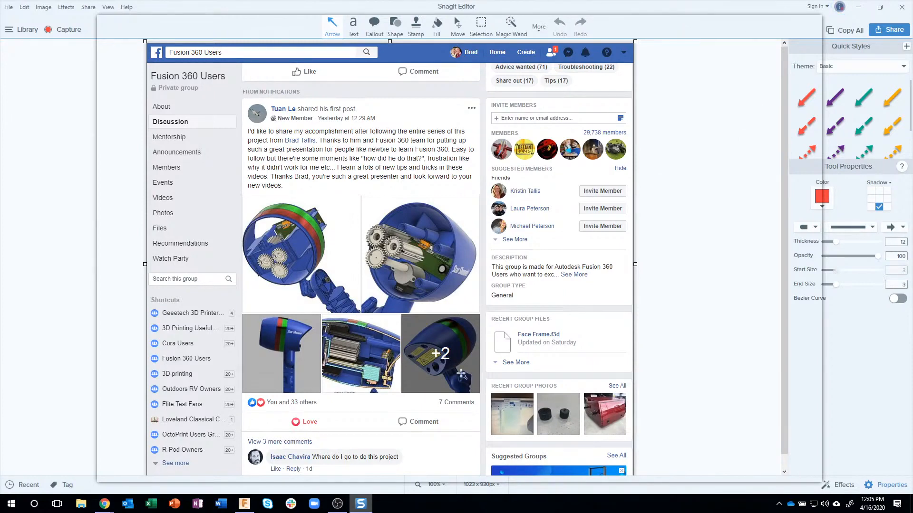
Switch to Fusion 360 and check the Edit In Place option among the Preview Features preferences, leaving the settings untouched
{"action": "left_click", "coordinate": [245, 505]}
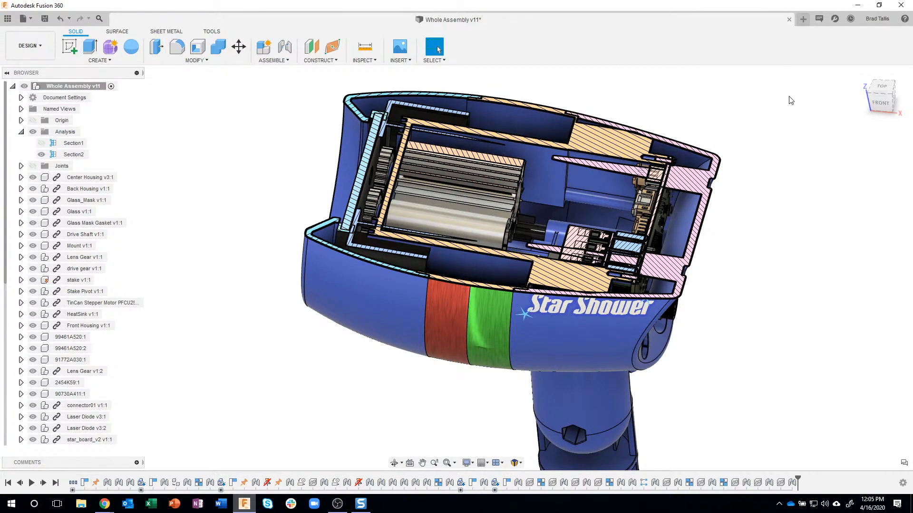
{"action": "left_click", "coordinate": [904, 20]}
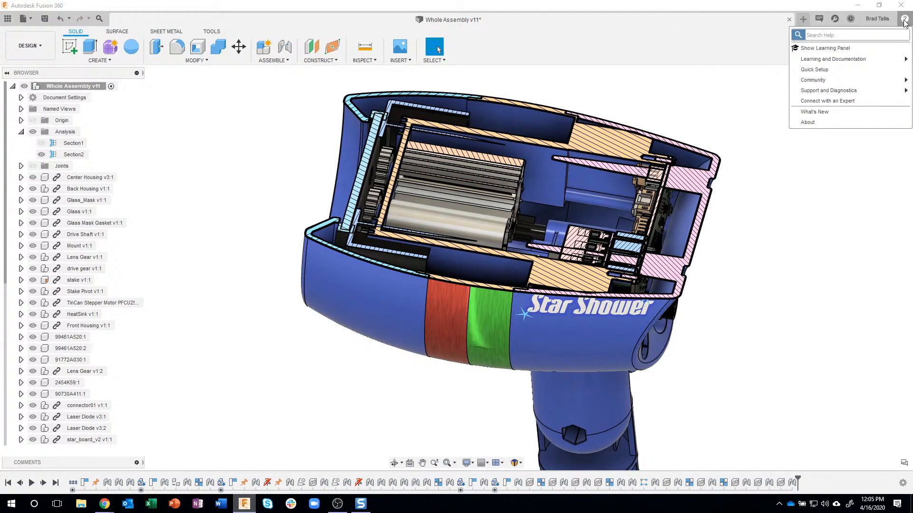
{"action": "left_click", "coordinate": [890, 20]}
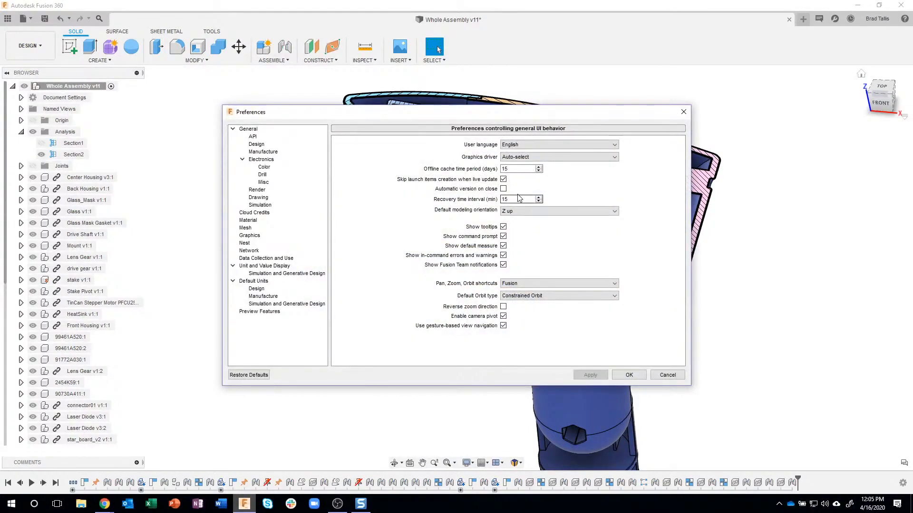
{"action": "left_click", "coordinate": [259, 312]}
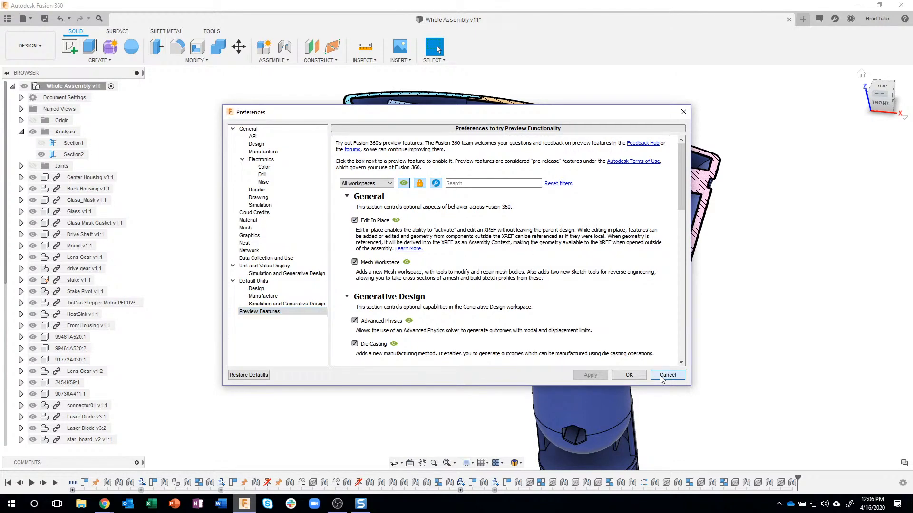
{"action": "left_click", "coordinate": [675, 375]}
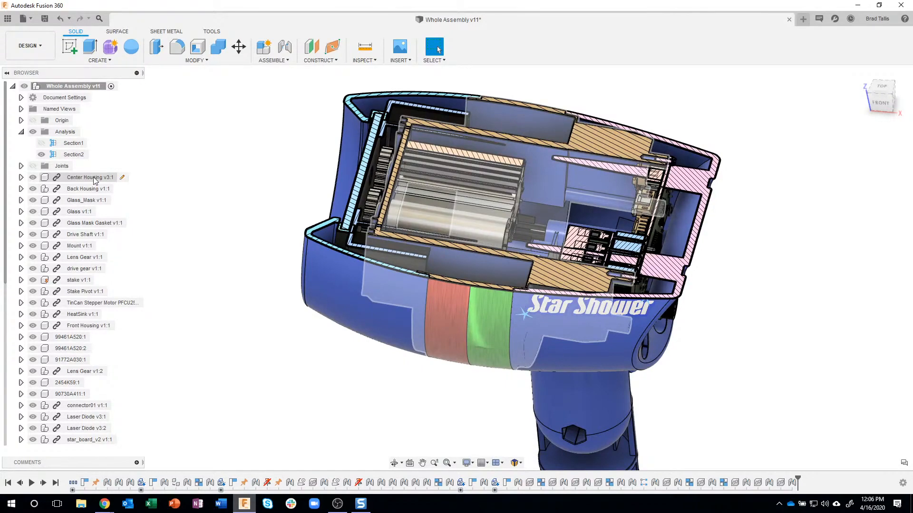
Activate the Center Housing with Edit In Place and hide the Back Housing around its interfering tab
{"action": "left_click", "coordinate": [117, 177]}
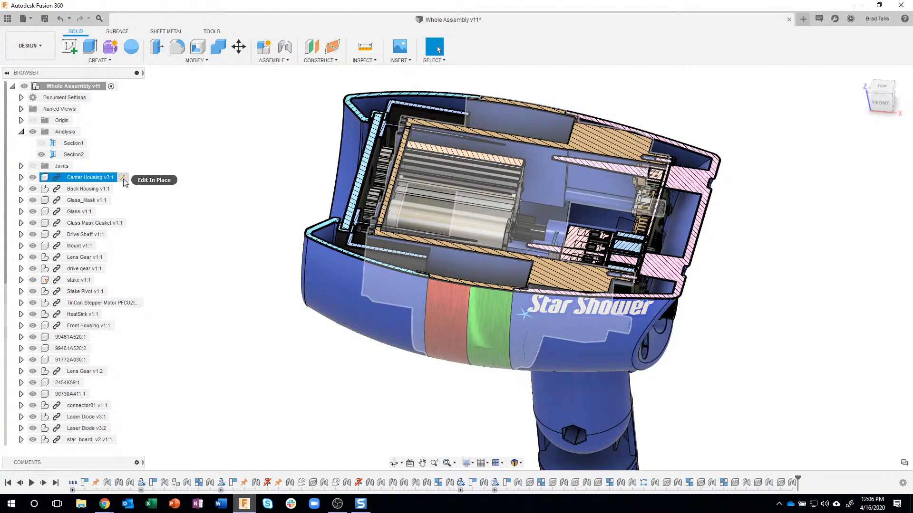
{"action": "left_click", "coordinate": [123, 178]}
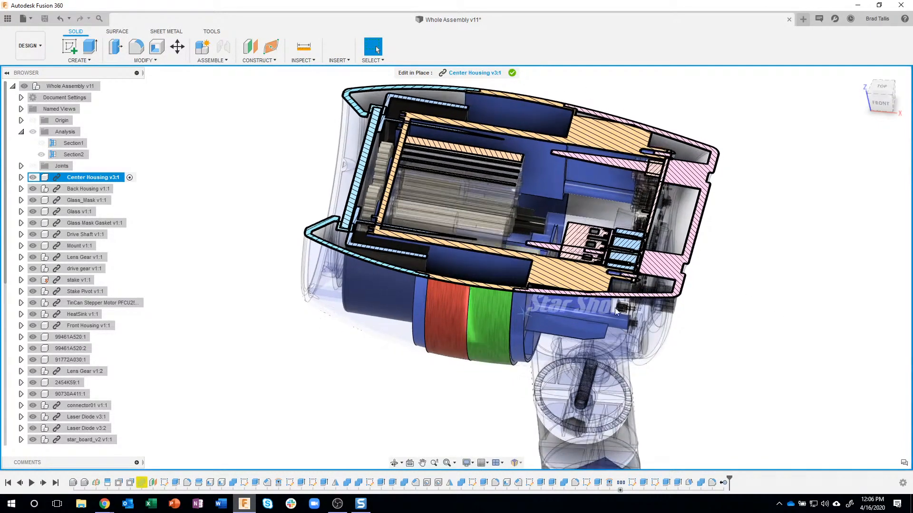
{"action": "scroll", "coordinate": [597, 292], "scroll_direction": "up", "scroll_amount": 5}
{"action": "scroll", "coordinate": [598, 288], "scroll_direction": "up", "scroll_amount": 5}
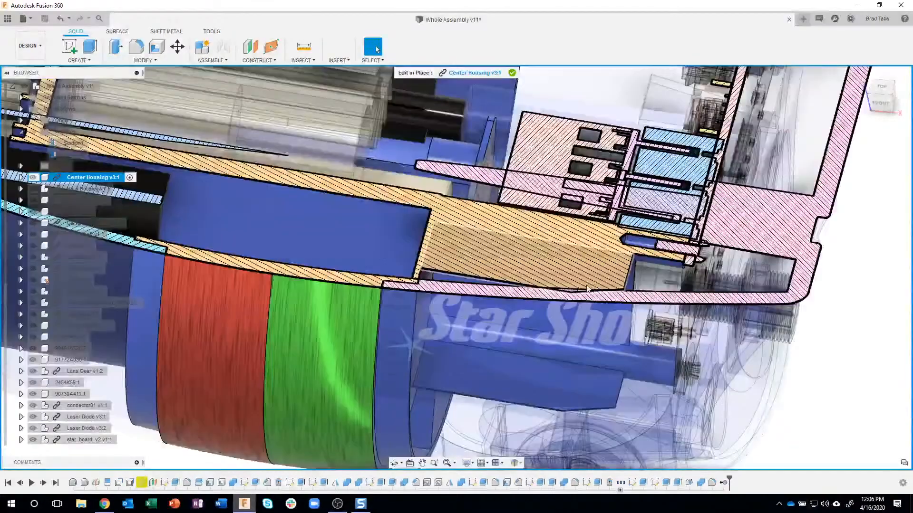
{"action": "scroll", "coordinate": [567, 300], "scroll_direction": "up", "scroll_amount": 2}
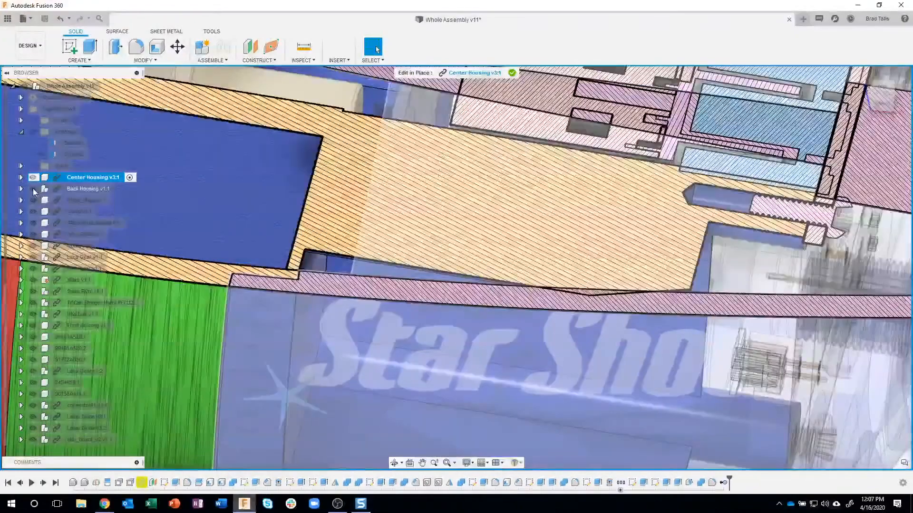
{"action": "left_click", "coordinate": [33, 189]}
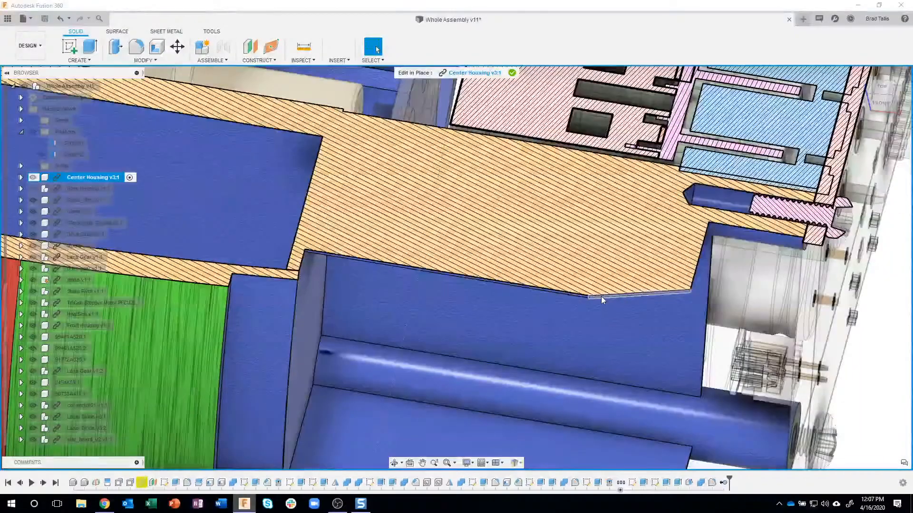
{"action": "scroll", "coordinate": [597, 295], "scroll_direction": "up", "scroll_amount": 6}
{"action": "scroll", "coordinate": [580, 297], "scroll_direction": "up", "scroll_amount": 2}
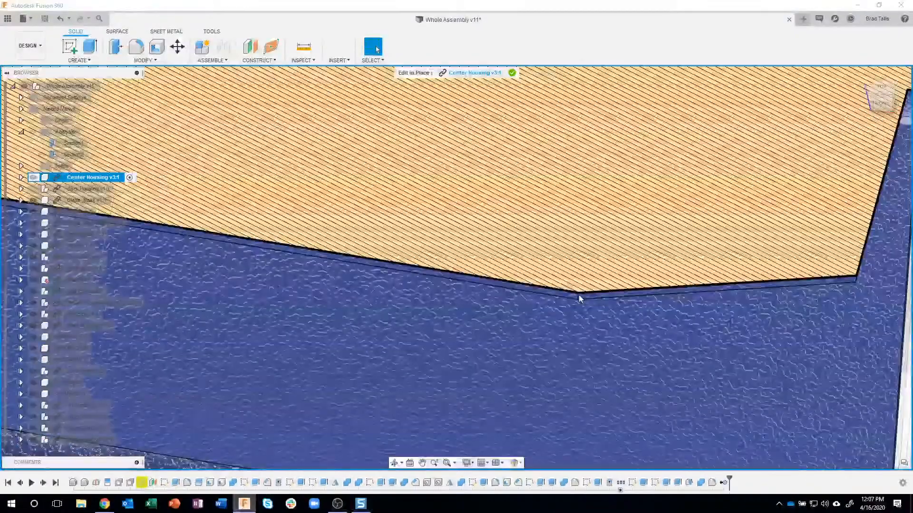
Start an equal-distance chamfer on the short corner edge of the Center Housing's interfering tab
{"action": "scroll", "coordinate": [579, 298], "scroll_direction": "up", "scroll_amount": 2}
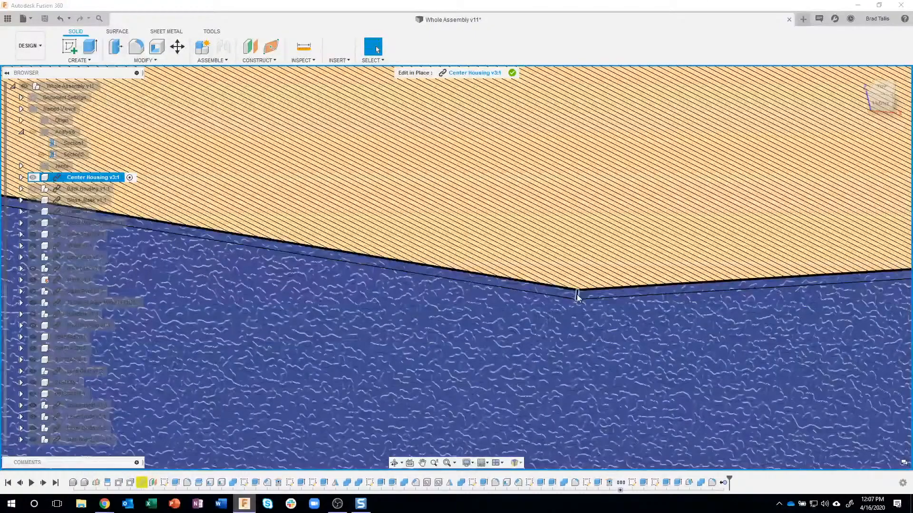
{"action": "left_click", "coordinate": [577, 295]}
{"action": "right_click", "coordinate": [578, 296]}
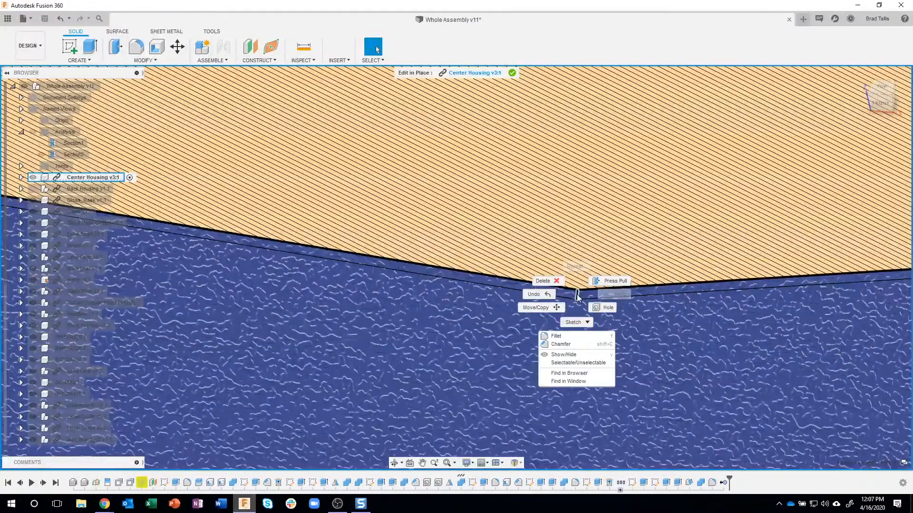
{"action": "left_click", "coordinate": [561, 344]}
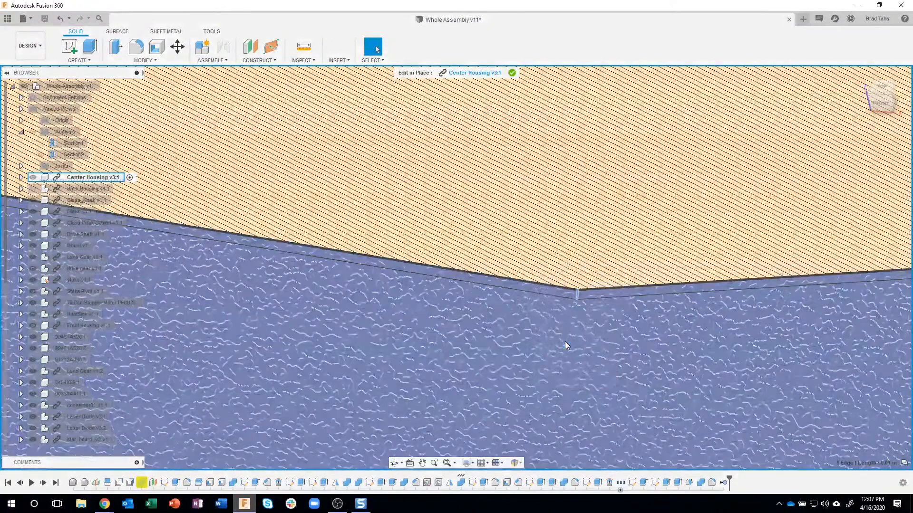
{"action": "scroll", "coordinate": [565, 361], "scroll_direction": "down", "scroll_amount": 5}
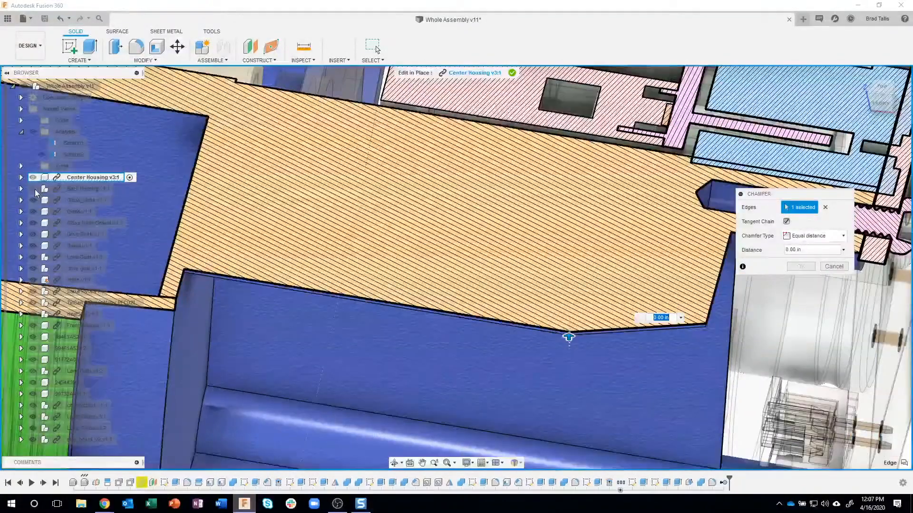
Show the Back Housing and set the chamfer distance to 0.3 in so the Center Housing tab clears its wall
{"action": "left_click", "coordinate": [33, 189]}
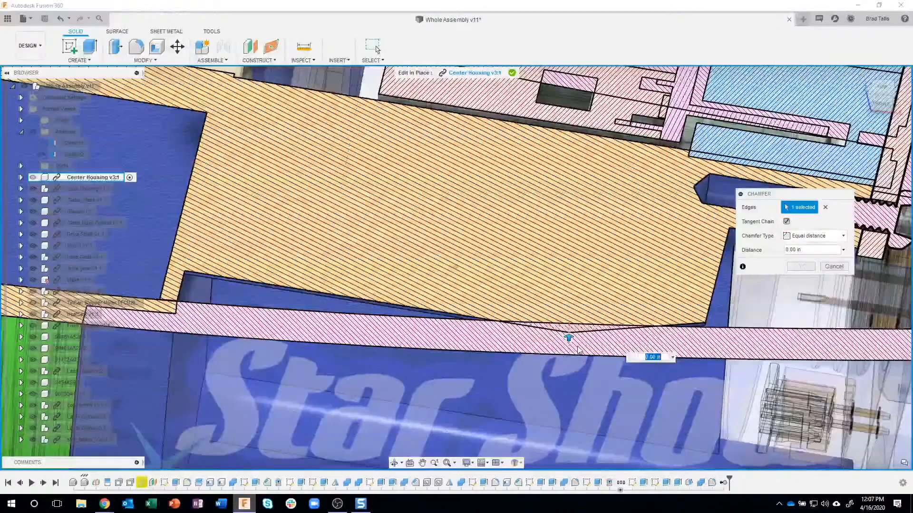
{"action": "scroll", "coordinate": [579, 350], "scroll_direction": "up", "scroll_amount": 1}
{"action": "middle_click_drag", "start_coordinate": [579, 350], "coordinate": [558, 350], "text": "shift"}
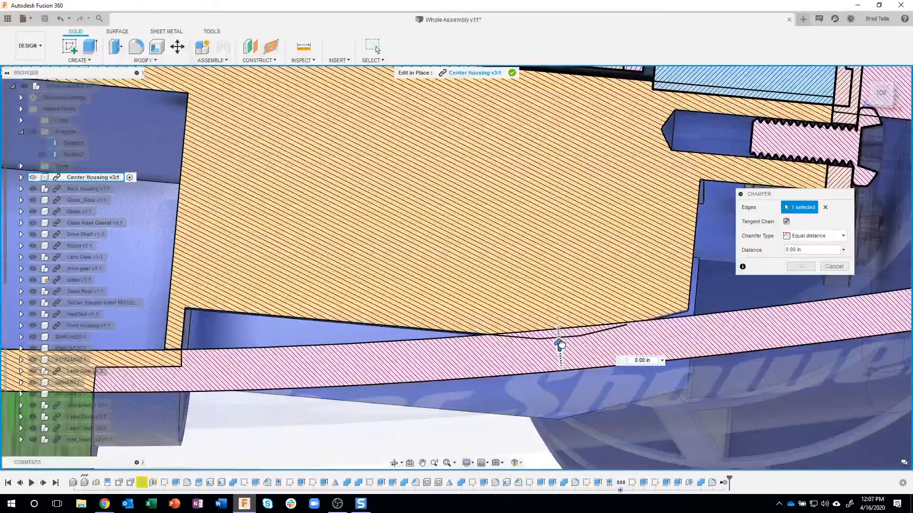
{"action": "left_click_drag", "start_coordinate": [559, 338], "coordinate": [560, 337]}
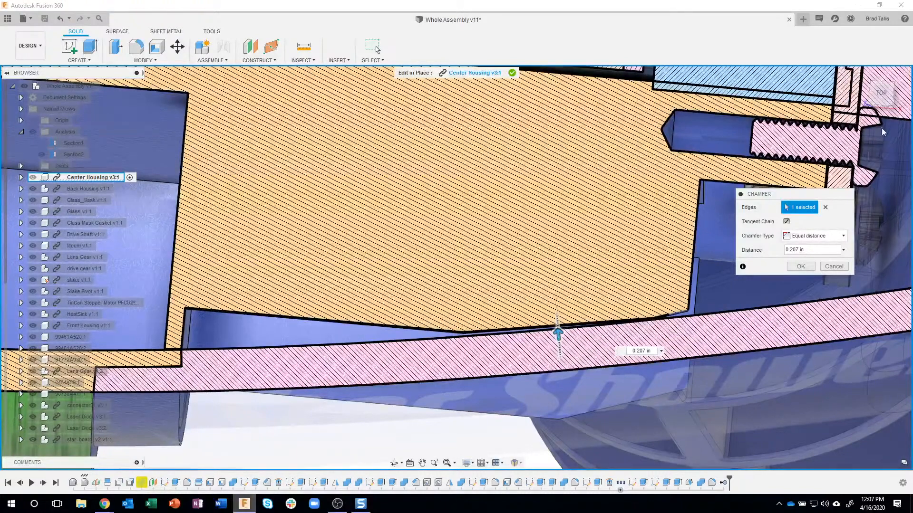
{"action": "left_click", "coordinate": [880, 94]}
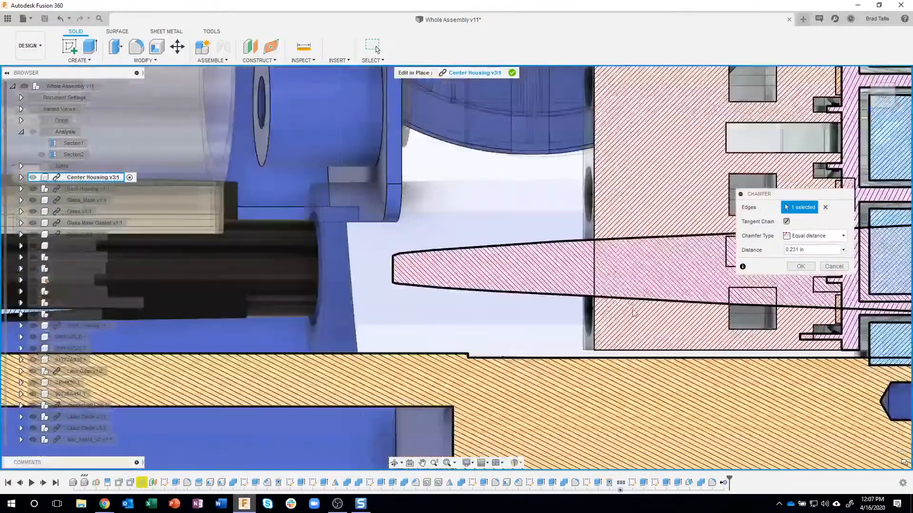
{"action": "scroll", "coordinate": [613, 323], "scroll_direction": "up", "scroll_amount": 5}
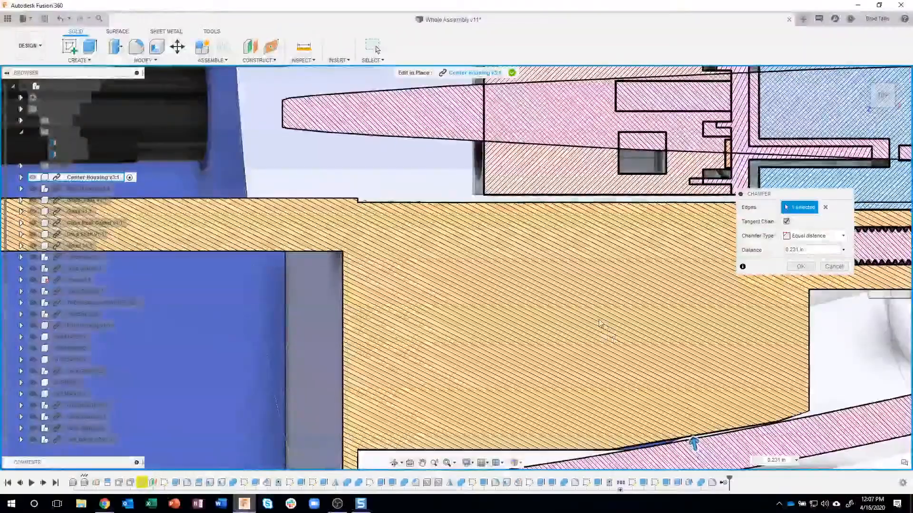
{"action": "middle_click_drag", "start_coordinate": [601, 327], "coordinate": [539, 267]}
{"action": "scroll", "coordinate": [642, 394], "scroll_direction": "up", "scroll_amount": 3}
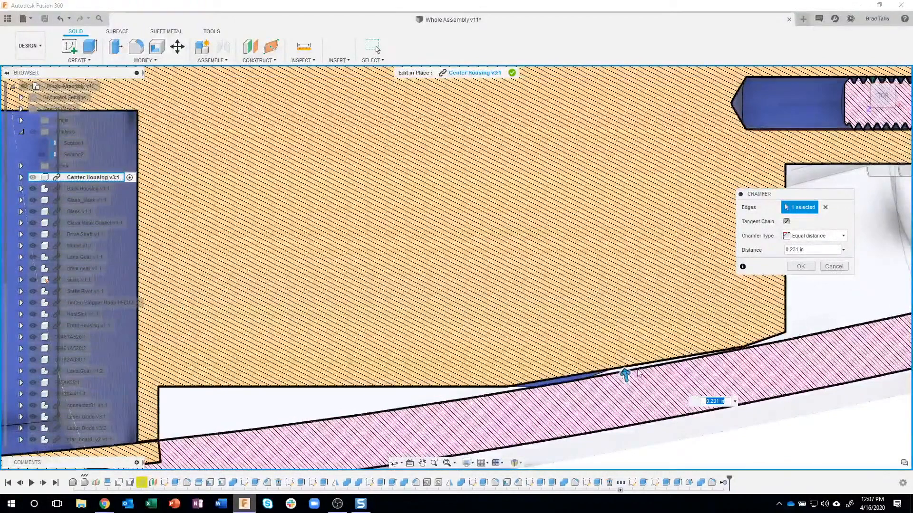
{"action": "left_click_drag", "start_coordinate": [626, 373], "coordinate": [622, 369]}
{"action": "key", "text": "BackSpace"}
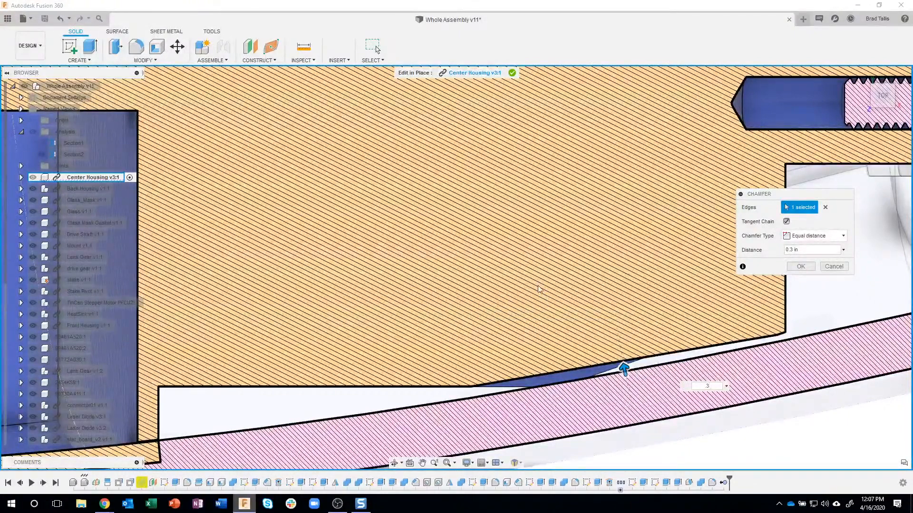
Hide the Back Housing and add the matching corner edge of the lower Center Housing tab to the chamfer
{"action": "scroll", "coordinate": [535, 300], "scroll_direction": "down", "scroll_amount": 4}
{"action": "middle_click_drag", "start_coordinate": [533, 299], "coordinate": [41, 195], "text": "shift"}
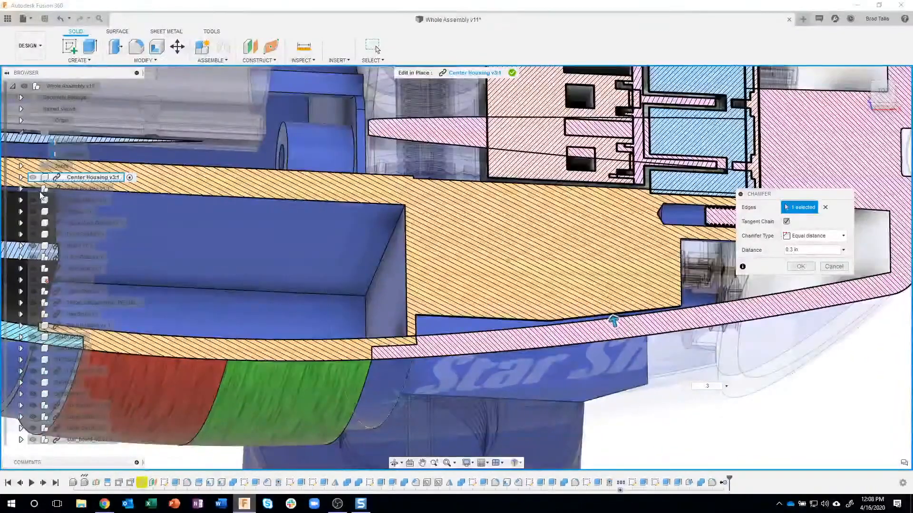
{"action": "left_click", "coordinate": [34, 191]}
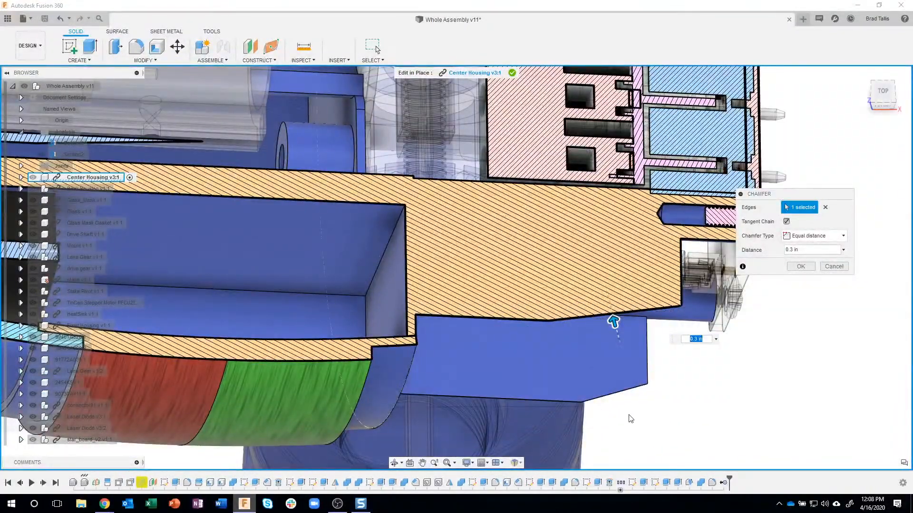
{"action": "scroll", "coordinate": [620, 406], "scroll_direction": "up", "scroll_amount": 1}
{"action": "scroll", "coordinate": [573, 424], "scroll_direction": "up", "scroll_amount": 5}
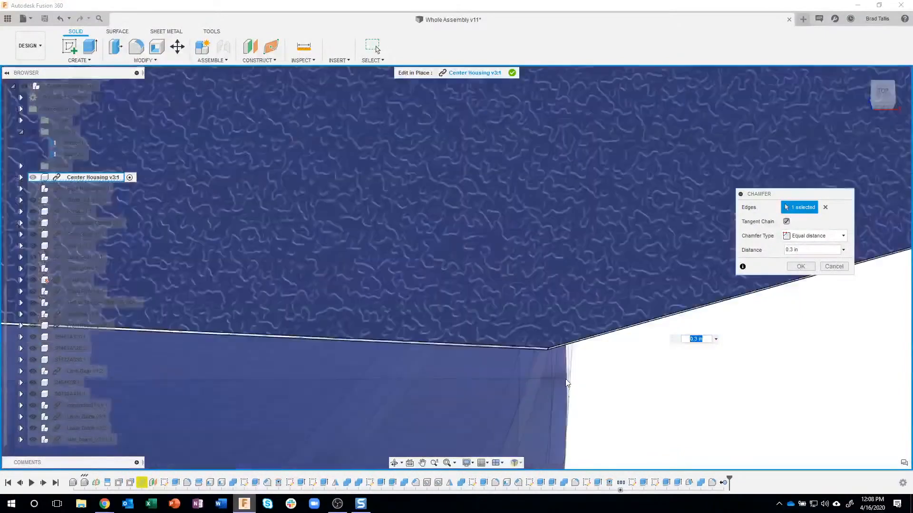
{"action": "scroll", "coordinate": [542, 342], "scroll_direction": "up", "scroll_amount": 3}
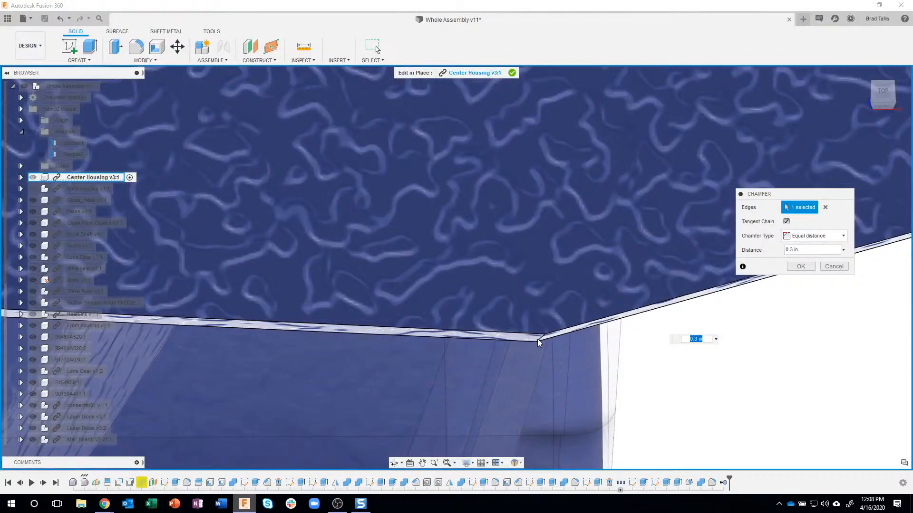
{"action": "left_click", "coordinate": [538, 341], "text": "ctrl"}
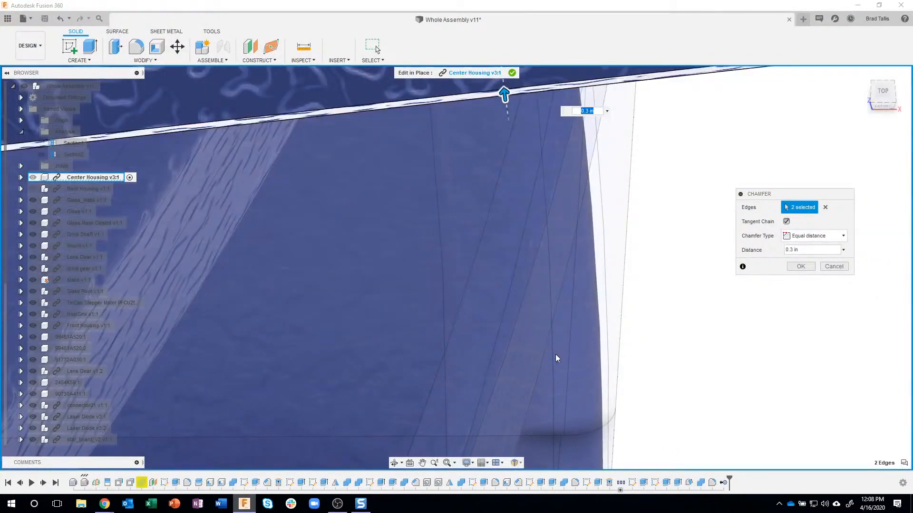
Show the Back Housing again, check the clearance along the chamfered tab, and accept the 0.3 in chamfer on both edges
{"action": "scroll", "coordinate": [566, 365], "scroll_direction": "down", "scroll_amount": 2}
{"action": "scroll", "coordinate": [565, 366], "scroll_direction": "down", "scroll_amount": 5}
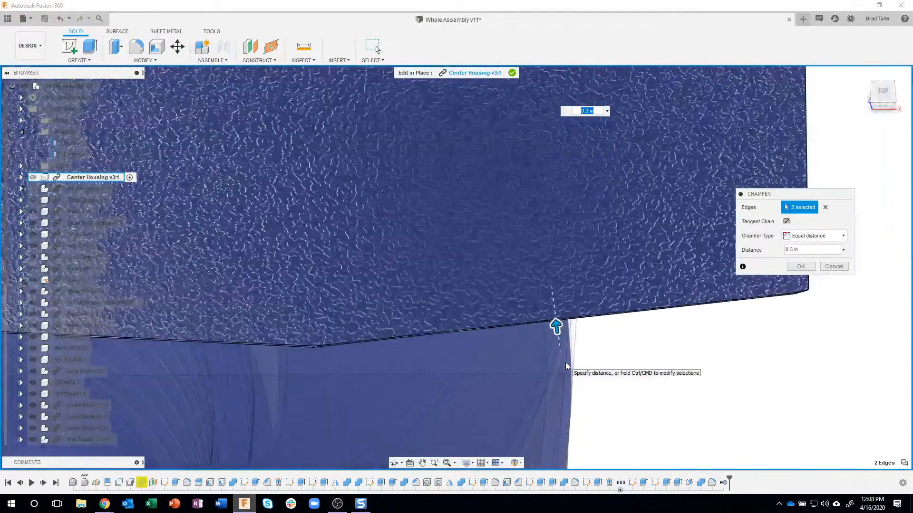
{"action": "scroll", "coordinate": [565, 366], "scroll_direction": "down", "scroll_amount": 1}
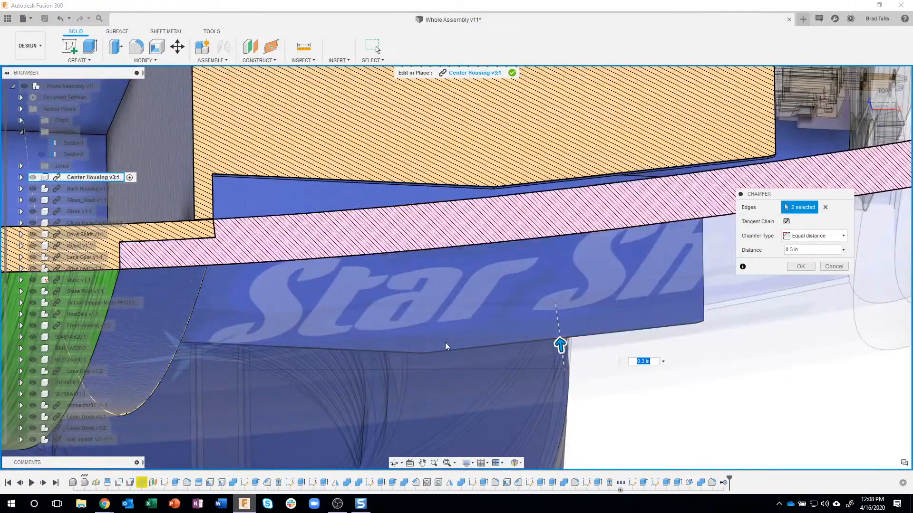
{"action": "left_click", "coordinate": [884, 95]}
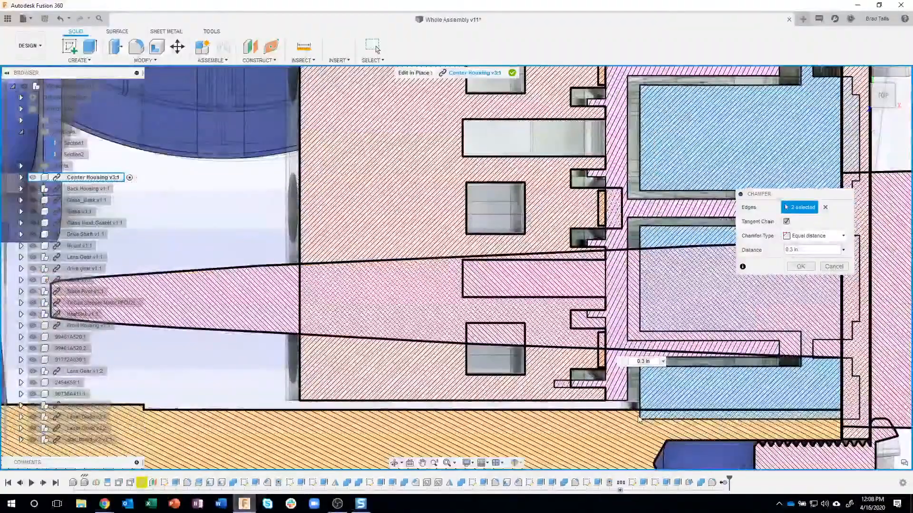
{"action": "middle_click_drag", "start_coordinate": [497, 241], "coordinate": [491, 123]}
{"action": "middle_click_drag", "start_coordinate": [593, 339], "coordinate": [572, 213]}
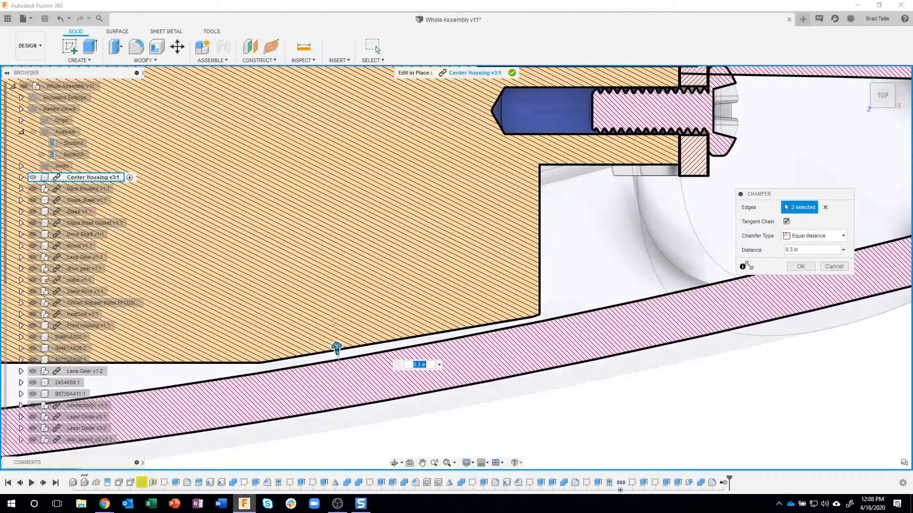
{"action": "left_click", "coordinate": [801, 266]}
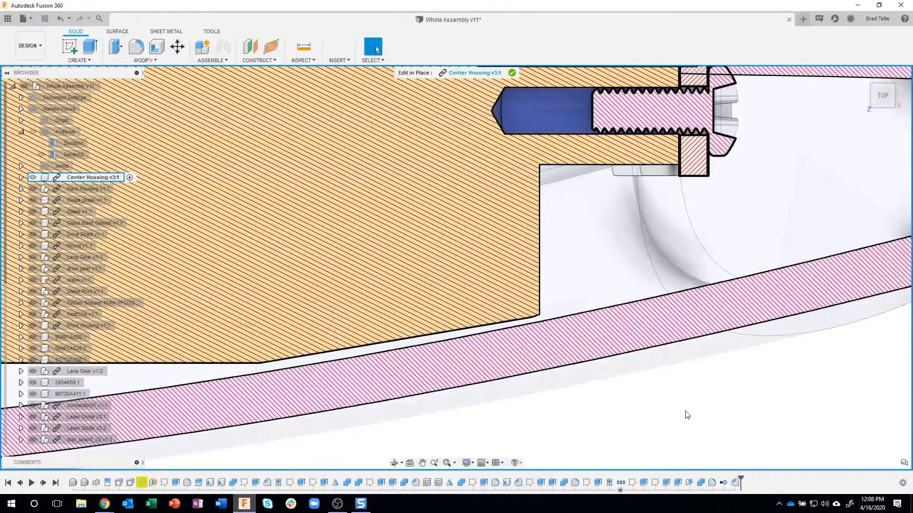
Review the sectioned assembly around the chamfered Center Housing and end its Edit In Place session
{"action": "scroll", "coordinate": [612, 400], "scroll_direction": "down", "scroll_amount": 5}
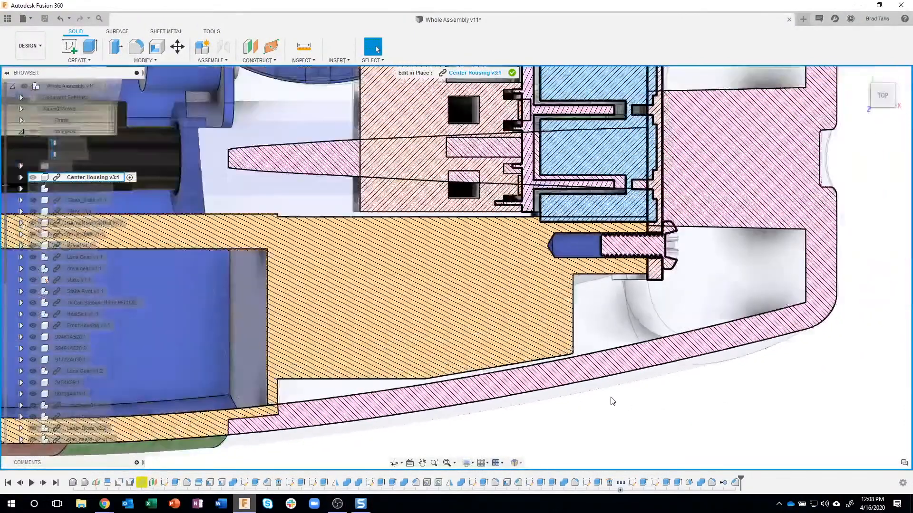
{"action": "scroll", "coordinate": [612, 401], "scroll_direction": "down", "scroll_amount": 8}
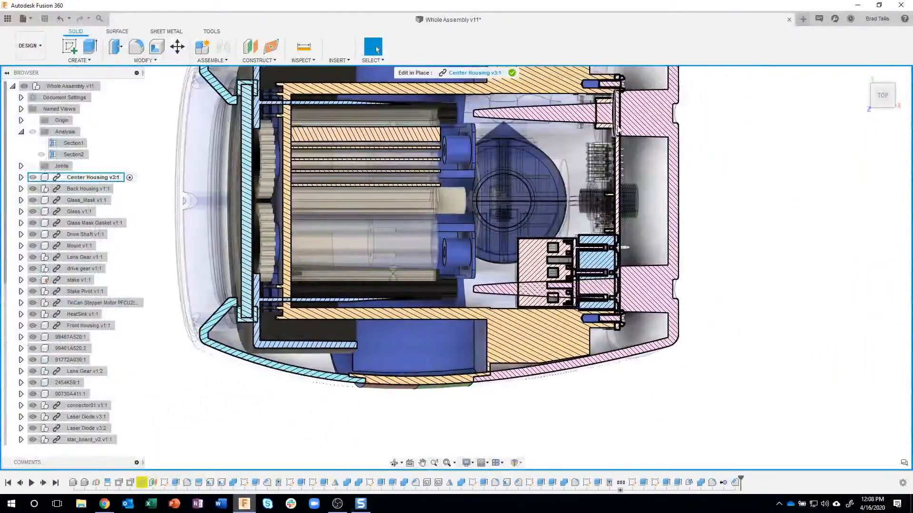
{"action": "middle_click_drag", "start_coordinate": [604, 156], "coordinate": [605, 222]}
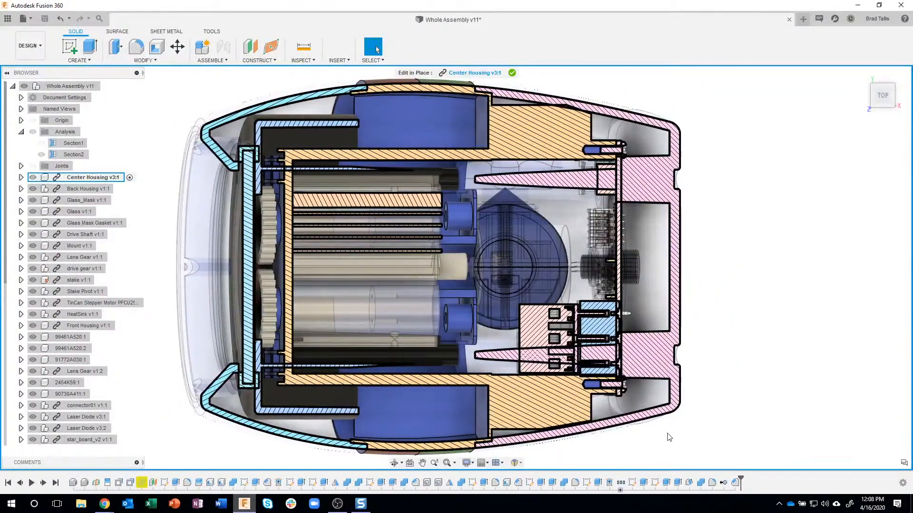
{"action": "scroll", "coordinate": [598, 451], "scroll_direction": "up", "scroll_amount": 3}
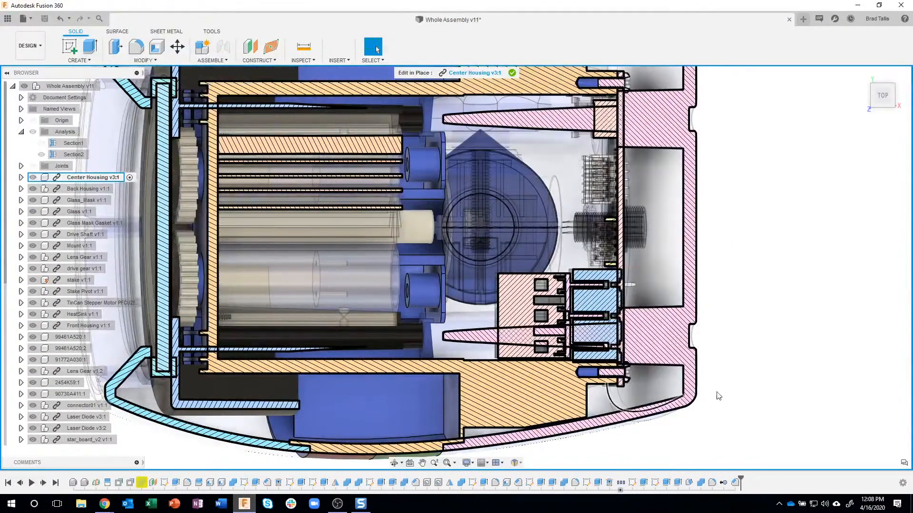
{"action": "middle_click_drag", "start_coordinate": [760, 298], "coordinate": [767, 229]}
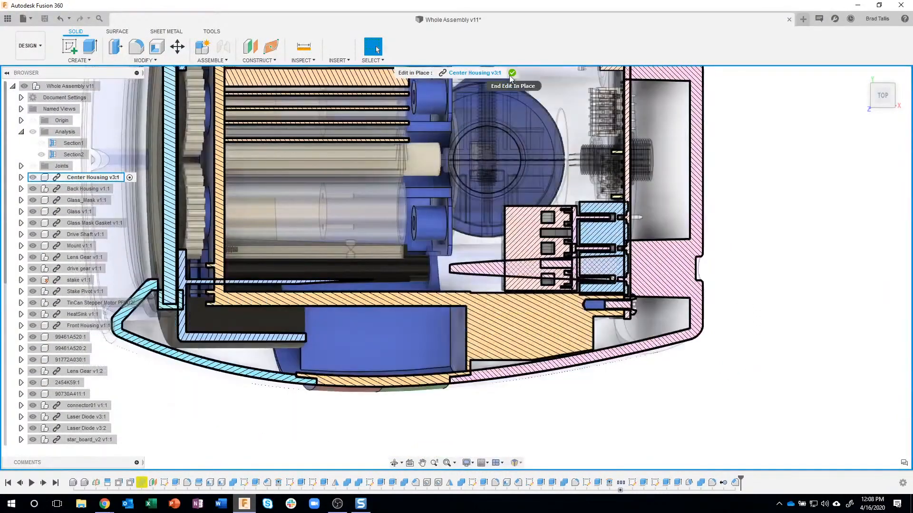
{"action": "left_click", "coordinate": [512, 73]}
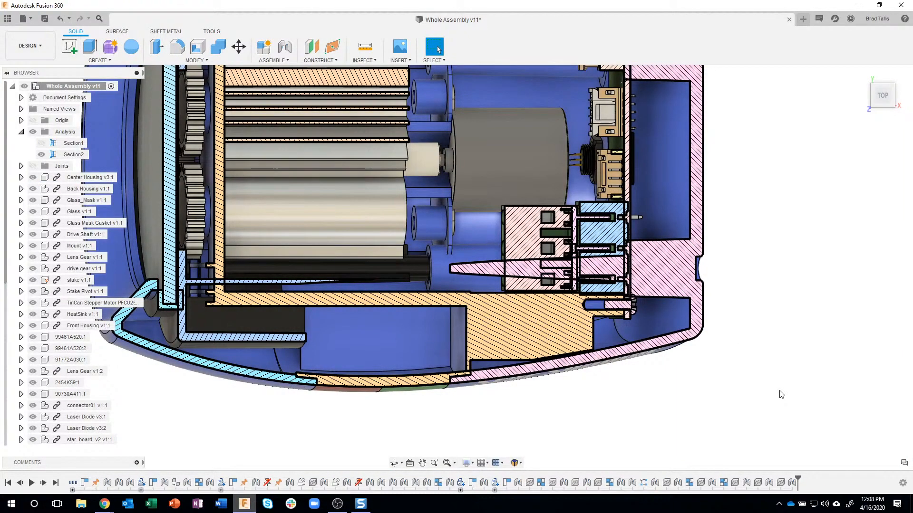
Hide the Section2 analysis to display the complete Star Shower assembly
{"action": "middle_click_drag", "start_coordinate": [547, 367], "coordinate": [571, 316], "text": "shift"}
{"action": "middle_click_drag", "start_coordinate": [363, 337], "coordinate": [756, 376], "text": "shift"}
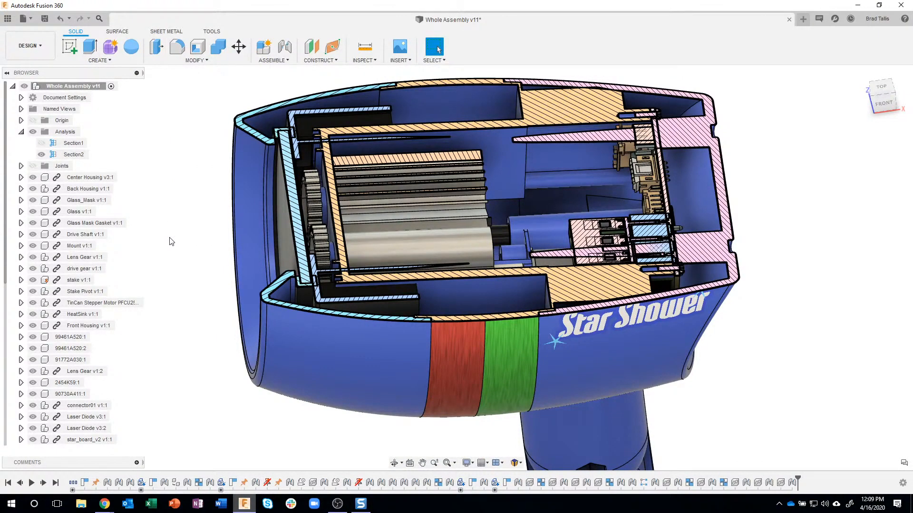
{"action": "left_click", "coordinate": [41, 155]}
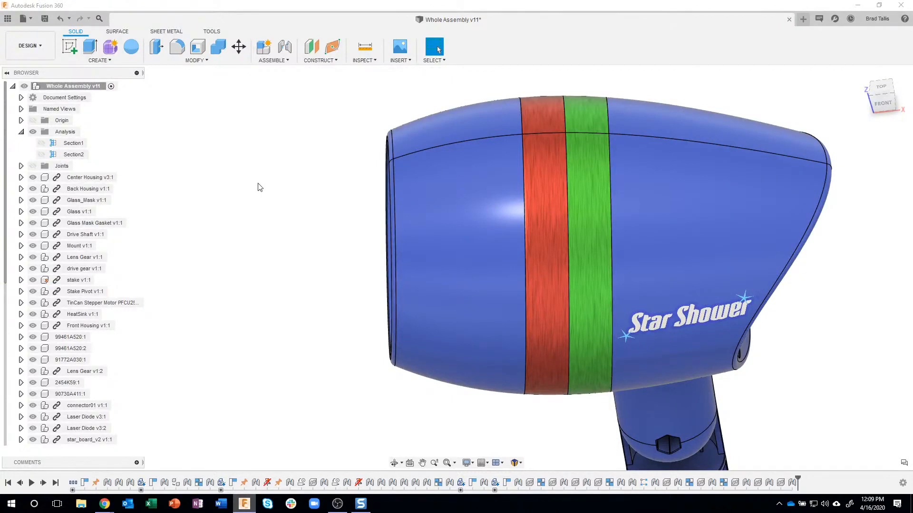
Examine the front opening of the Star Shower, including the glass mask and the parts behind it
{"action": "middle_click_drag", "start_coordinate": [373, 171], "coordinate": [398, 175], "text": "shift"}
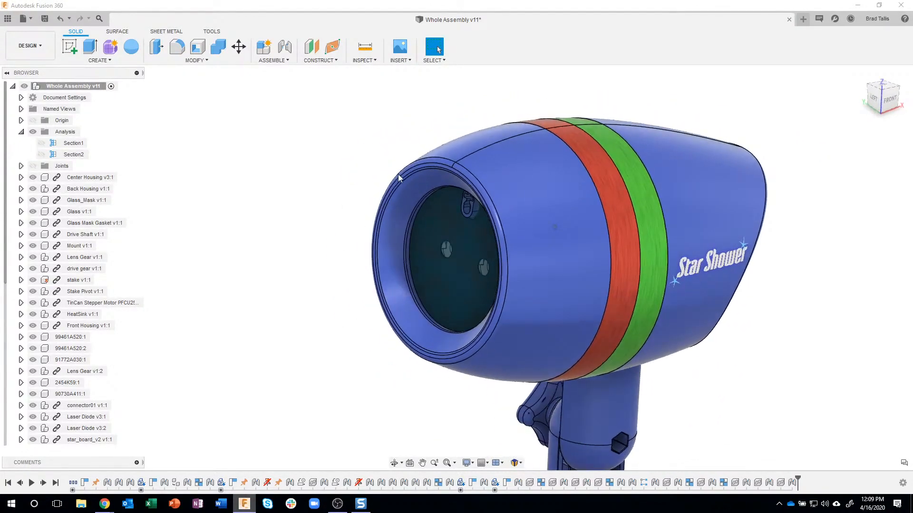
{"action": "scroll", "coordinate": [436, 186], "scroll_direction": "up", "scroll_amount": 3}
{"action": "scroll", "coordinate": [436, 183], "scroll_direction": "up", "scroll_amount": 2}
{"action": "middle_click_drag", "start_coordinate": [502, 204], "coordinate": [546, 245], "text": "shift"}
{"action": "scroll", "coordinate": [515, 214], "scroll_direction": "up", "scroll_amount": 3}
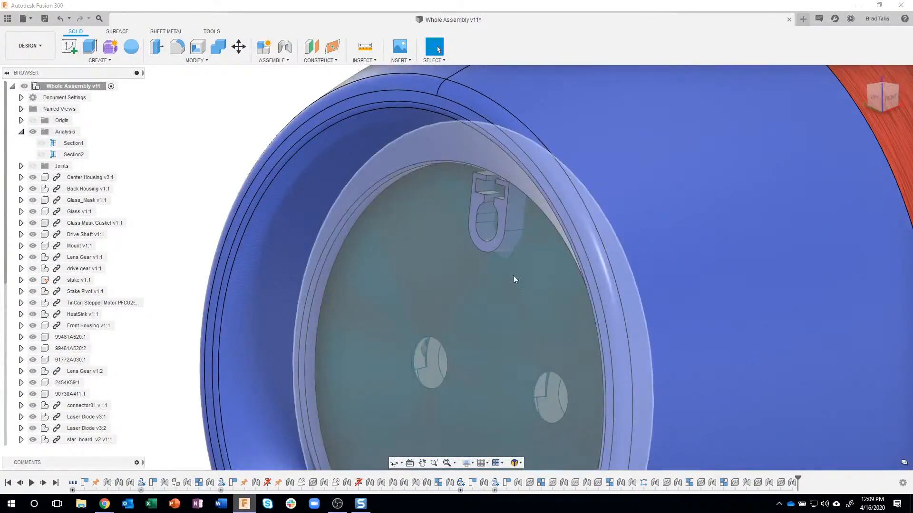
{"action": "scroll", "coordinate": [490, 293], "scroll_direction": "down", "scroll_amount": 3}
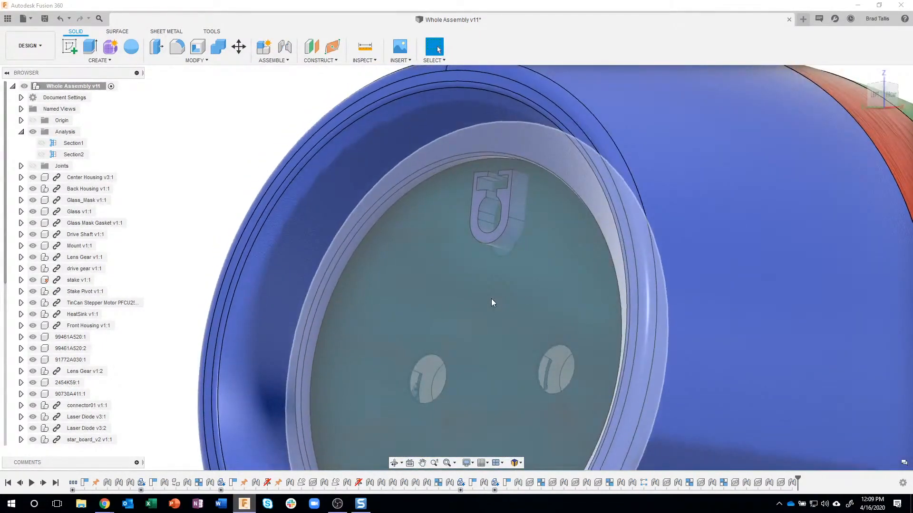
{"action": "scroll", "coordinate": [492, 299], "scroll_direction": "up", "scroll_amount": 3}
{"action": "scroll", "coordinate": [491, 299], "scroll_direction": "down", "scroll_amount": 5}
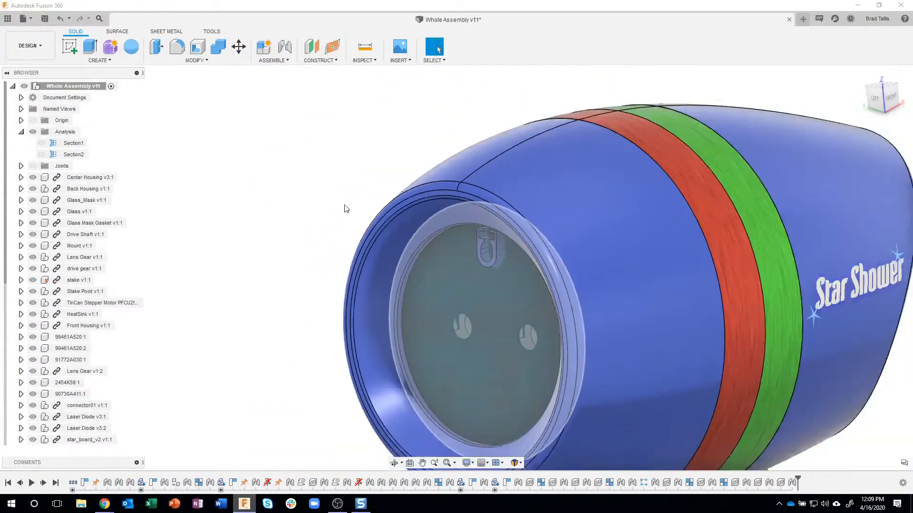
{"action": "scroll", "coordinate": [307, 177], "scroll_direction": "down", "scroll_amount": 2}
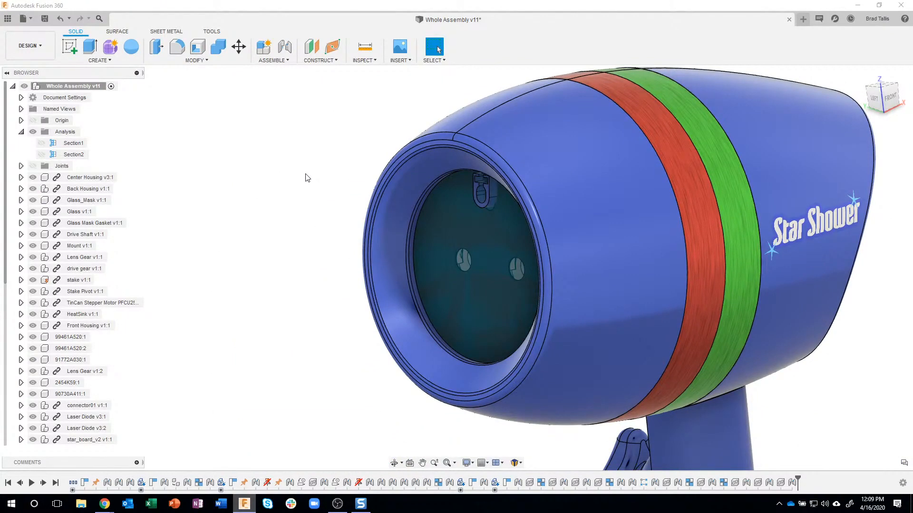
{"action": "scroll", "coordinate": [473, 209], "scroll_direction": "down", "scroll_amount": 2}
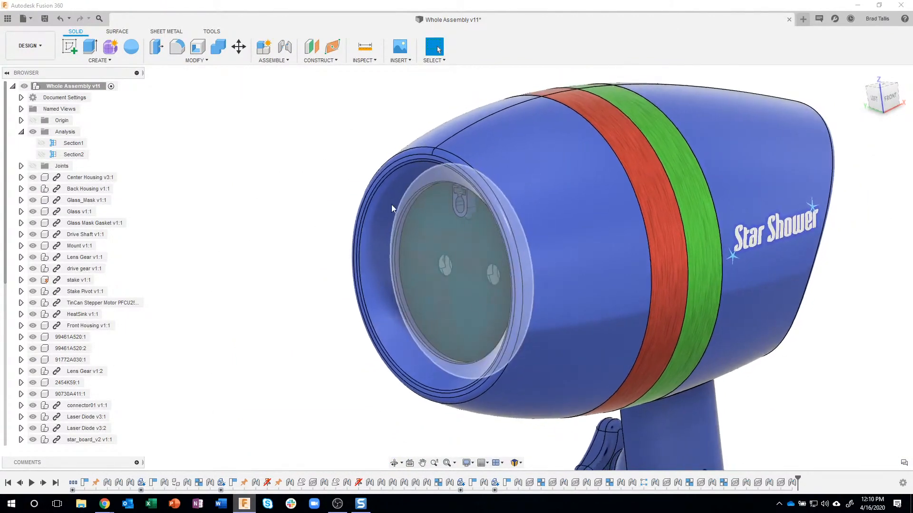
Compute an interference check between the Center Housing and the Glass, leaving coincident faces excluded
{"action": "left_click", "coordinate": [362, 61]}
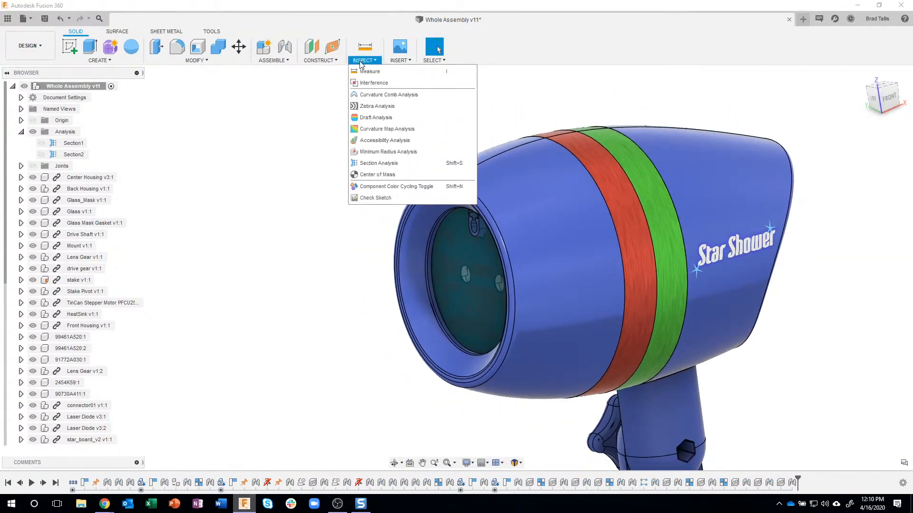
{"action": "left_click", "coordinate": [371, 83]}
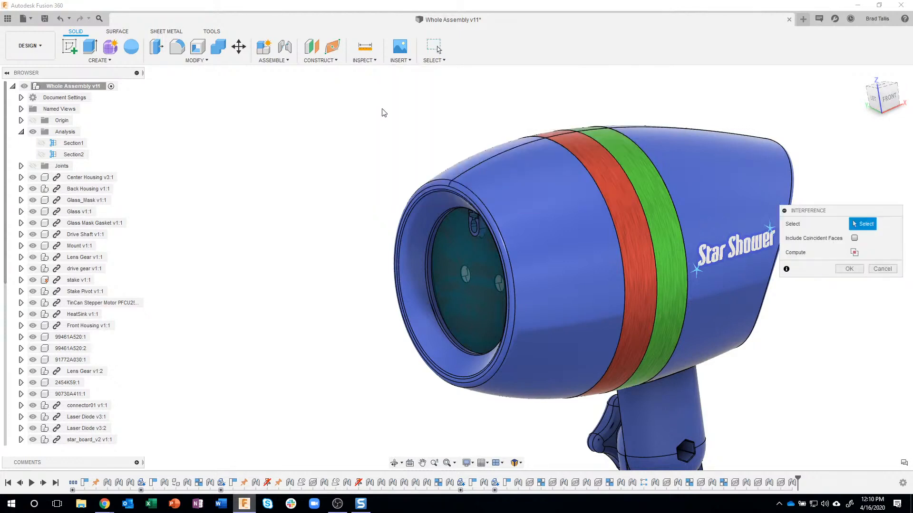
{"action": "left_click", "coordinate": [584, 152]}
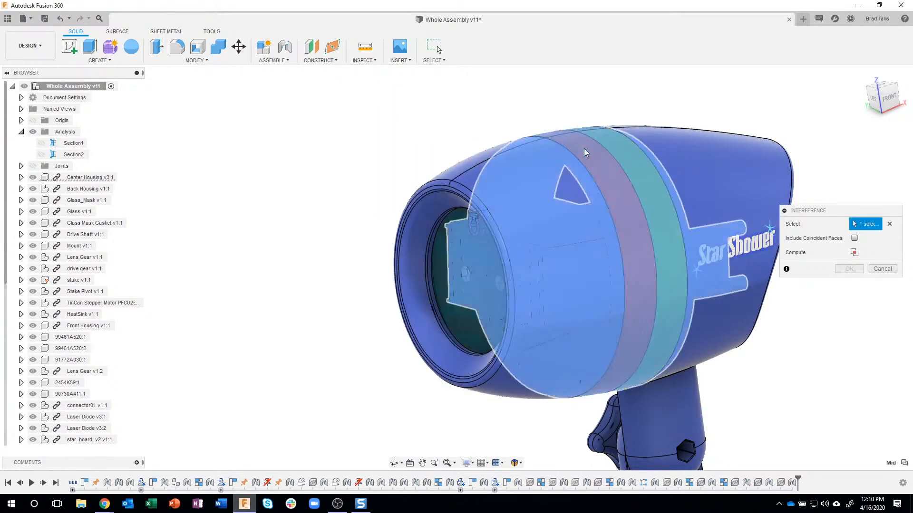
{"action": "left_click", "coordinate": [440, 267]}
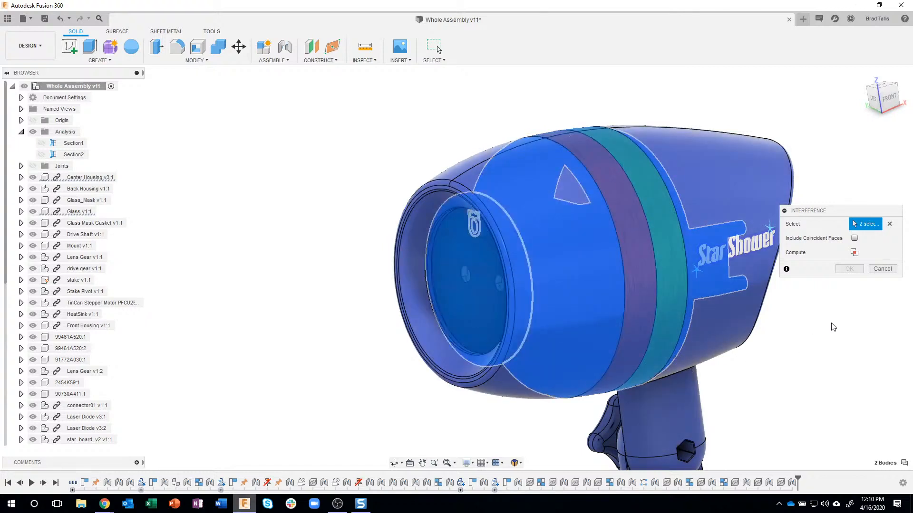
{"action": "middle_click_drag", "start_coordinate": [805, 297], "coordinate": [771, 280], "text": "shift"}
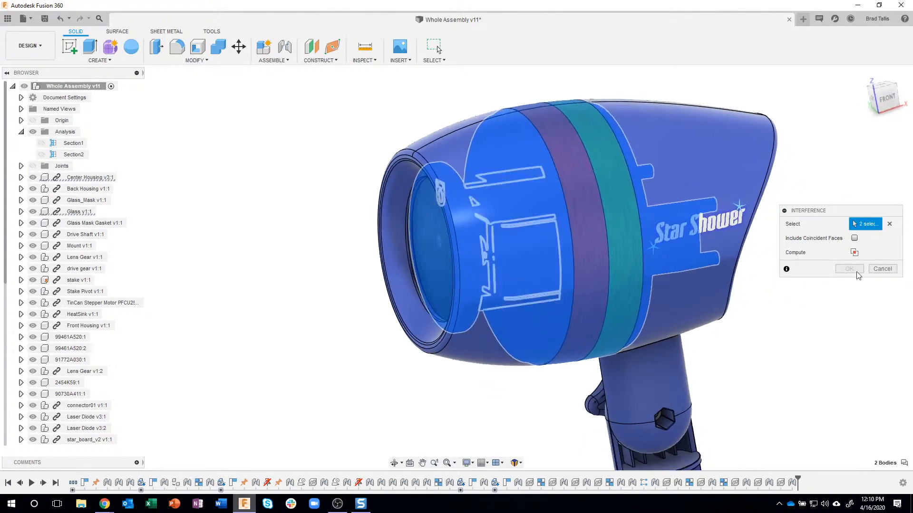
{"action": "left_click", "coordinate": [854, 253]}
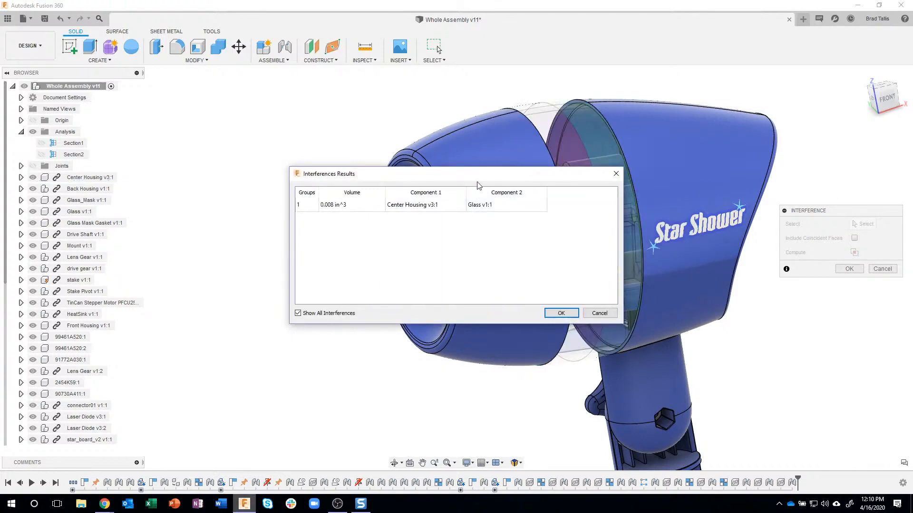
Examine the interference volume at the Center Housing's U-shaped clip behind the Glass and dismiss the interference results
{"action": "left_click_drag", "start_coordinate": [407, 171], "coordinate": [214, 60]}
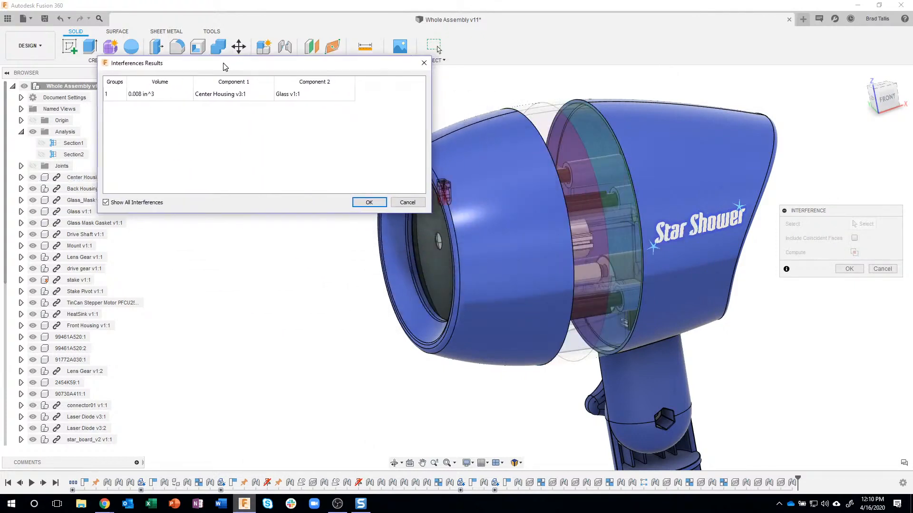
{"action": "scroll", "coordinate": [472, 181], "scroll_direction": "up", "scroll_amount": 10}
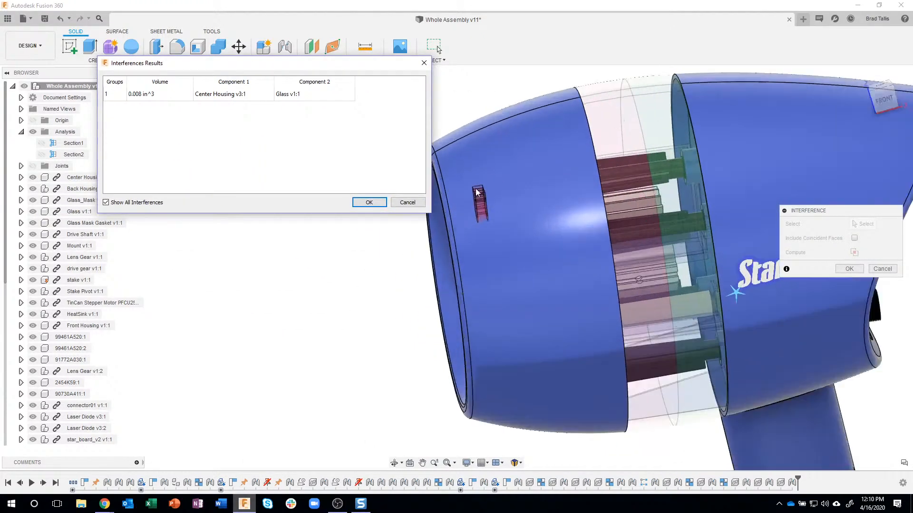
{"action": "middle_click_drag", "start_coordinate": [508, 213], "coordinate": [404, 271], "text": "shift"}
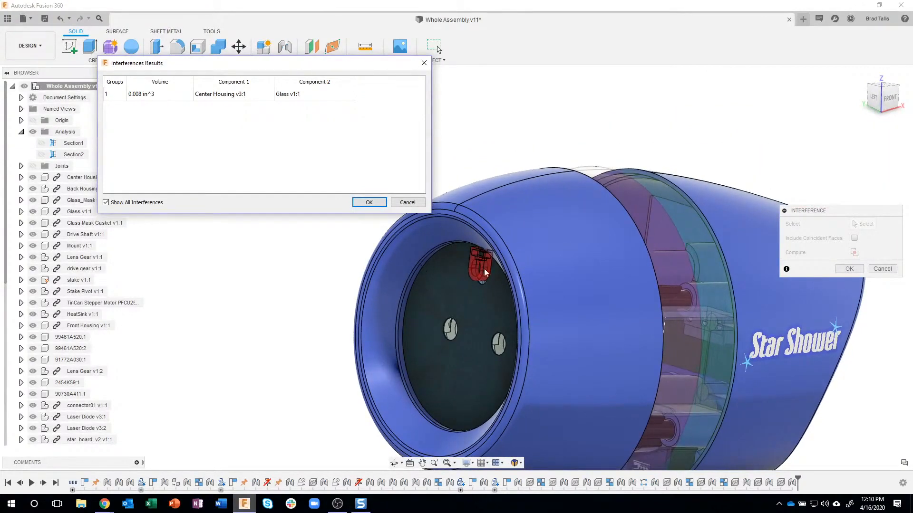
{"action": "left_click", "coordinate": [407, 203]}
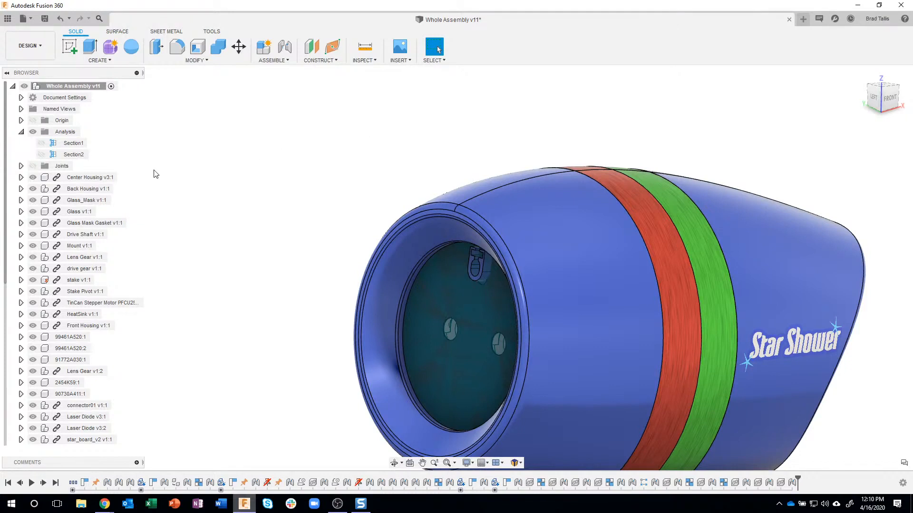
Start editing the Center Housing in place and select the front face of its U-shaped clip
{"action": "left_click", "coordinate": [102, 177]}
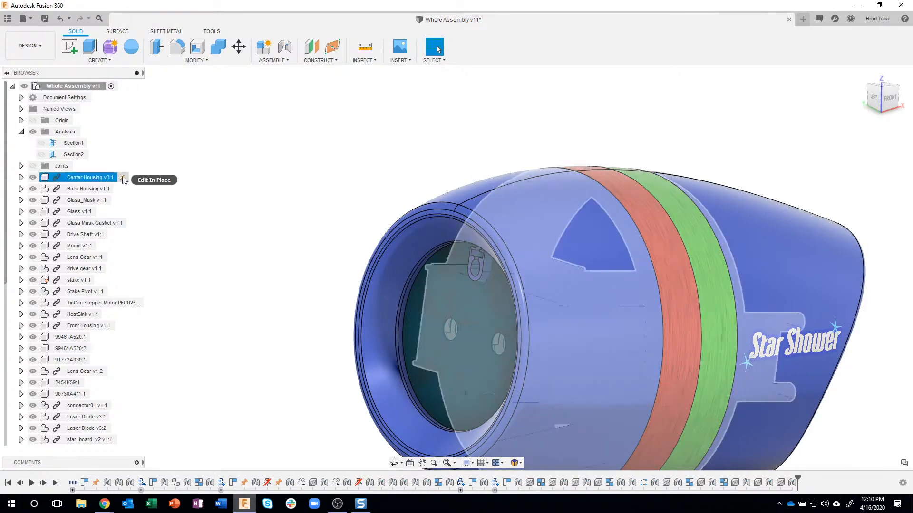
{"action": "left_click", "coordinate": [124, 178]}
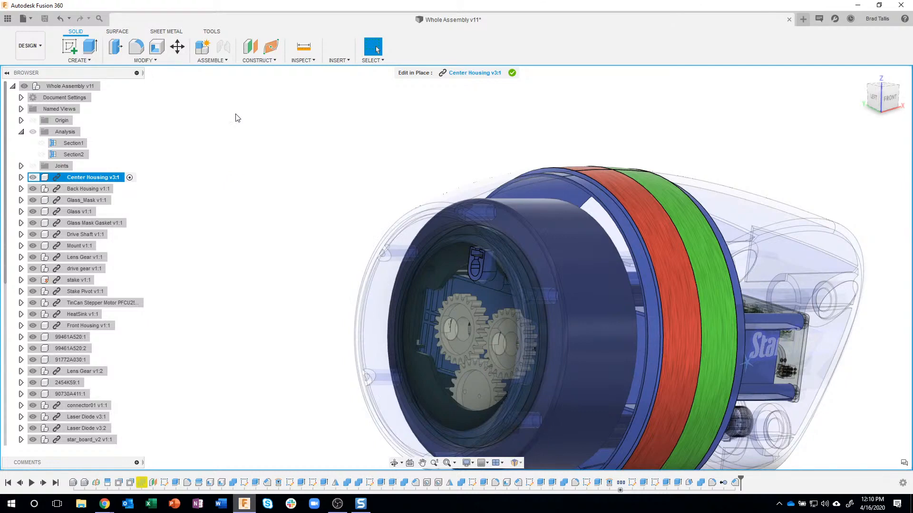
{"action": "middle_click_drag", "start_coordinate": [480, 255], "coordinate": [482, 246], "text": "shift"}
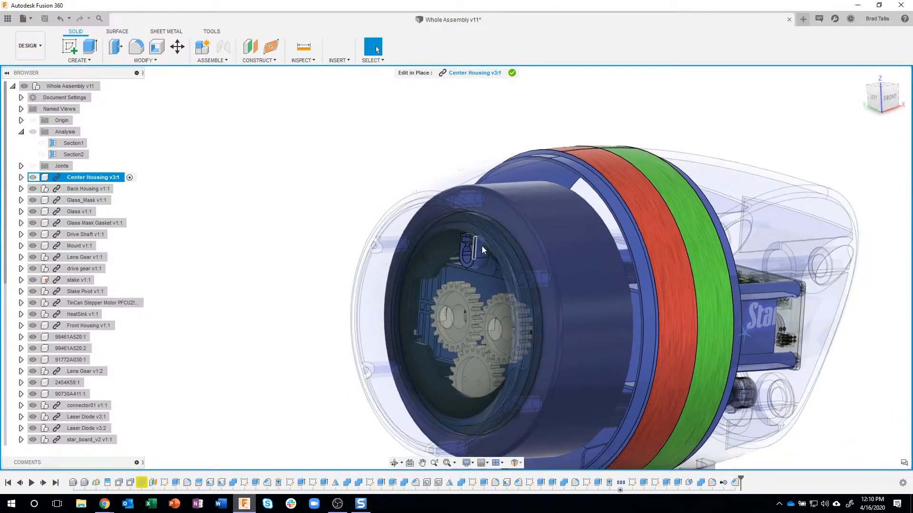
{"action": "scroll", "coordinate": [481, 247], "scroll_direction": "up", "scroll_amount": 6}
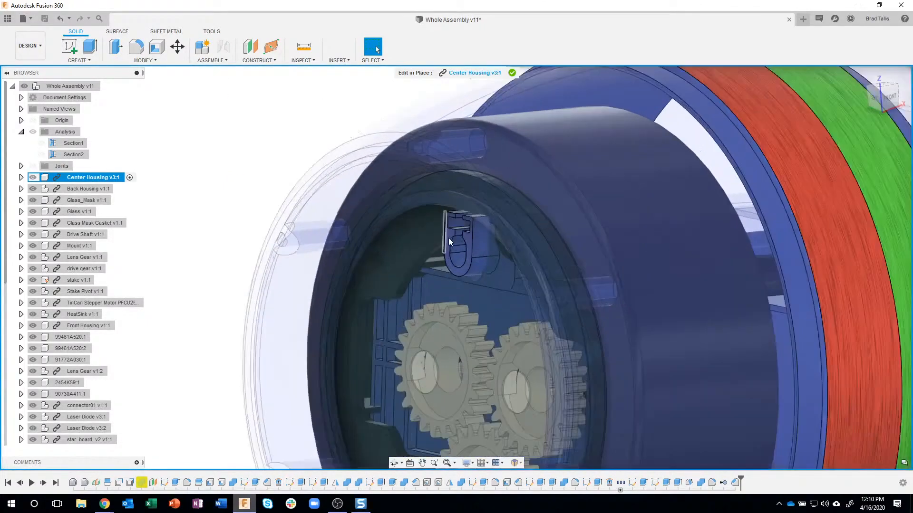
{"action": "scroll", "coordinate": [450, 240], "scroll_direction": "up", "scroll_amount": 2}
{"action": "left_click", "coordinate": [450, 233]}
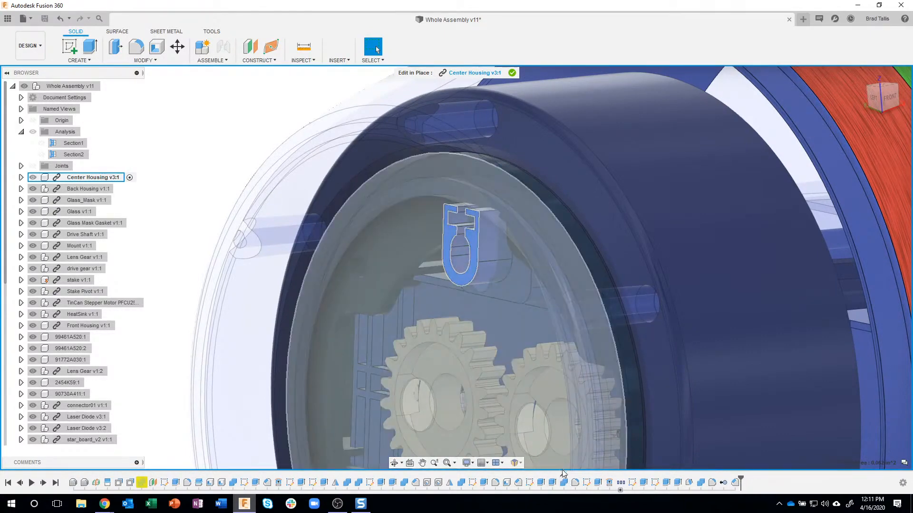
Open the U-shaped clip's extrusion for editing, hide the Mount, and shorten the extrusion distance to 0.169 in
{"action": "double_click", "coordinate": [542, 483]}
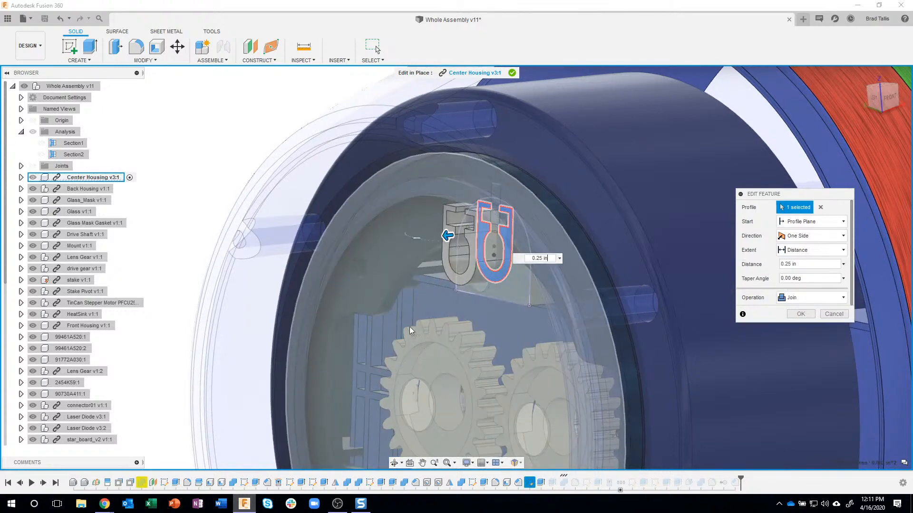
{"action": "middle_click_drag", "start_coordinate": [412, 331], "coordinate": [118, 227], "text": "shift"}
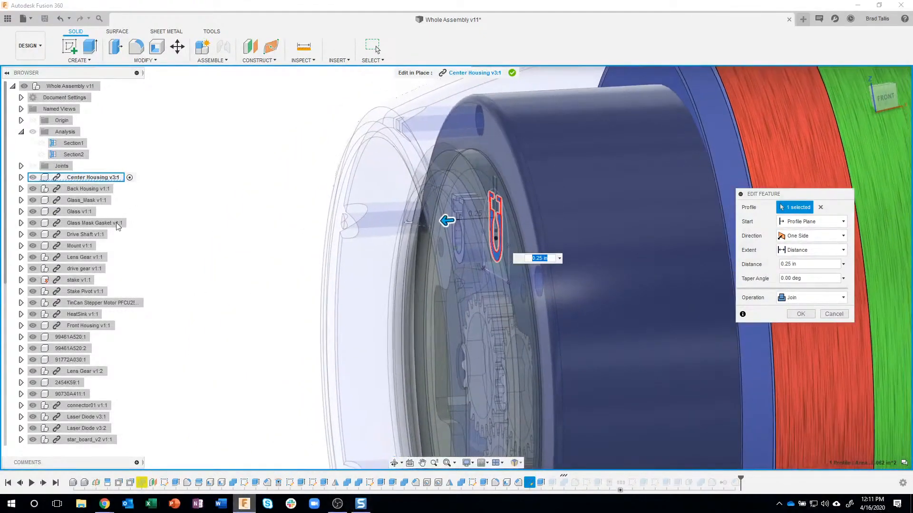
{"action": "left_click", "coordinate": [33, 246]}
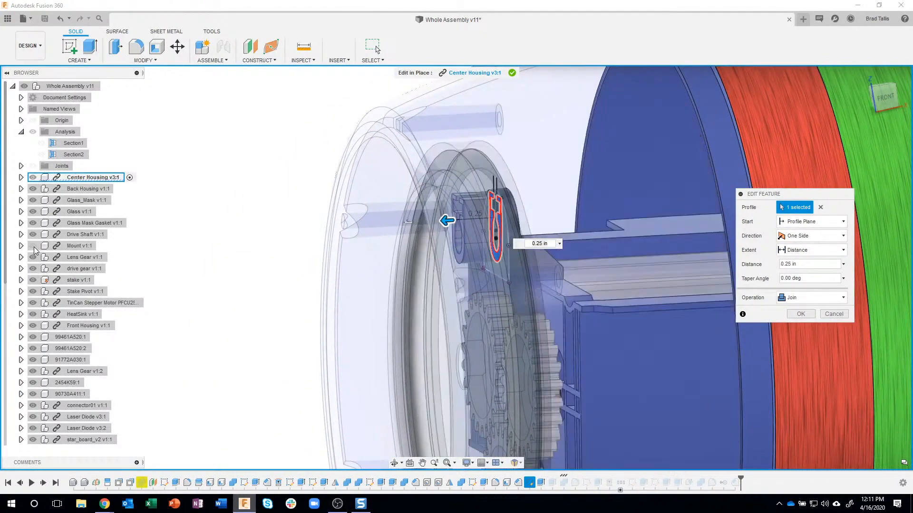
{"action": "middle_click_drag", "start_coordinate": [143, 228], "coordinate": [321, 198], "text": "shift"}
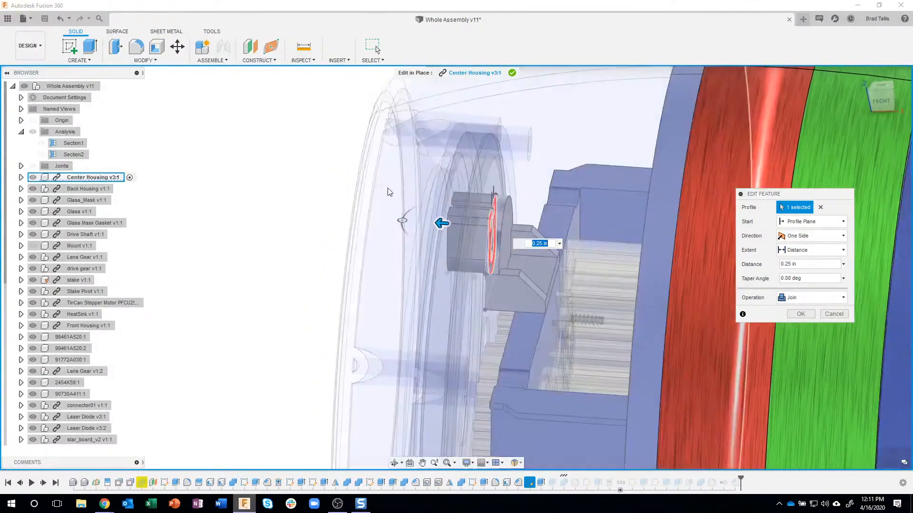
{"action": "middle_click_drag", "start_coordinate": [506, 196], "coordinate": [465, 220], "text": "shift"}
{"action": "mouse_move", "coordinate": [445, 219]}
{"action": "left_mouse_down"}
{"action": "mouse_move", "coordinate": [467, 216]}
{"action": "mouse_move", "coordinate": [456, 217]}
{"action": "left_mouse_up"}
{"action": "middle_click_drag", "start_coordinate": [456, 217], "coordinate": [468, 271], "text": "shift"}
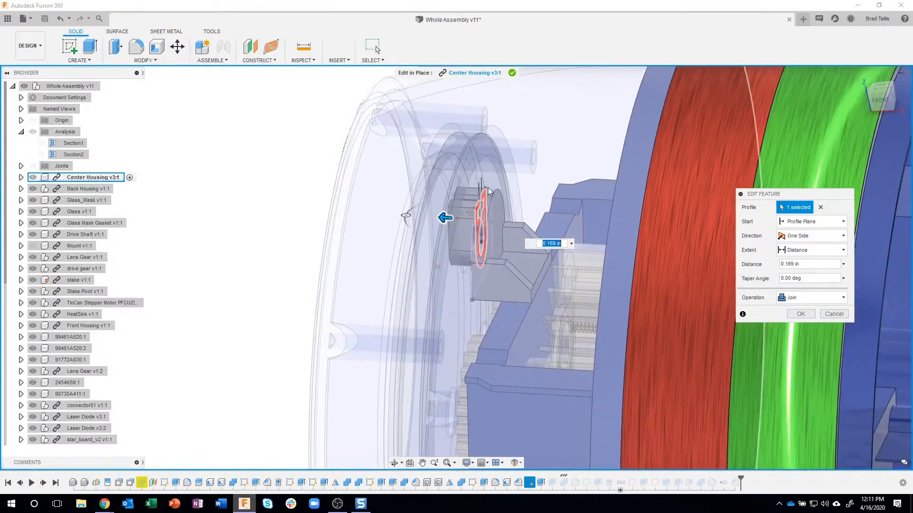
Hide the Front Housing, reduce the clip's extrusion distance to 0.095 in, and accept the feature edit
{"action": "middle_click_drag", "start_coordinate": [490, 191], "coordinate": [180, 206], "text": "shift"}
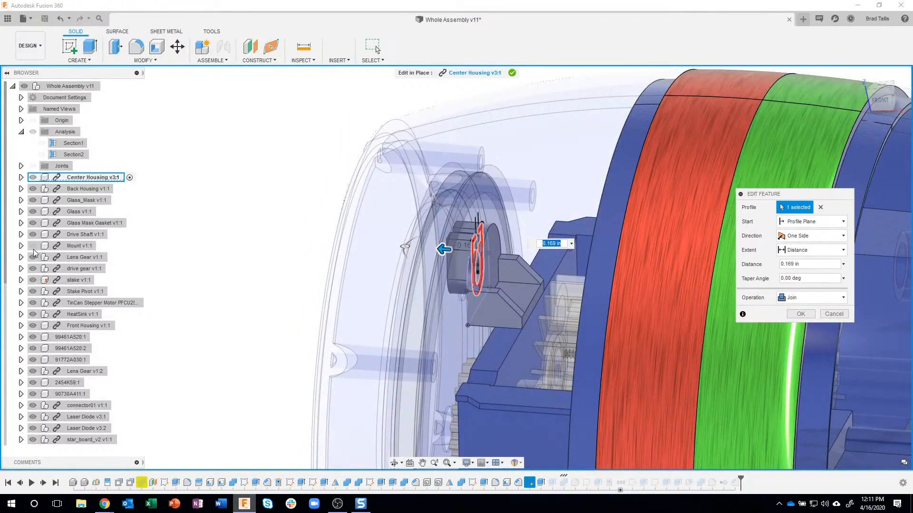
{"action": "left_click", "coordinate": [33, 326]}
{"action": "middle_click_drag", "start_coordinate": [490, 229], "coordinate": [484, 222], "text": "shift"}
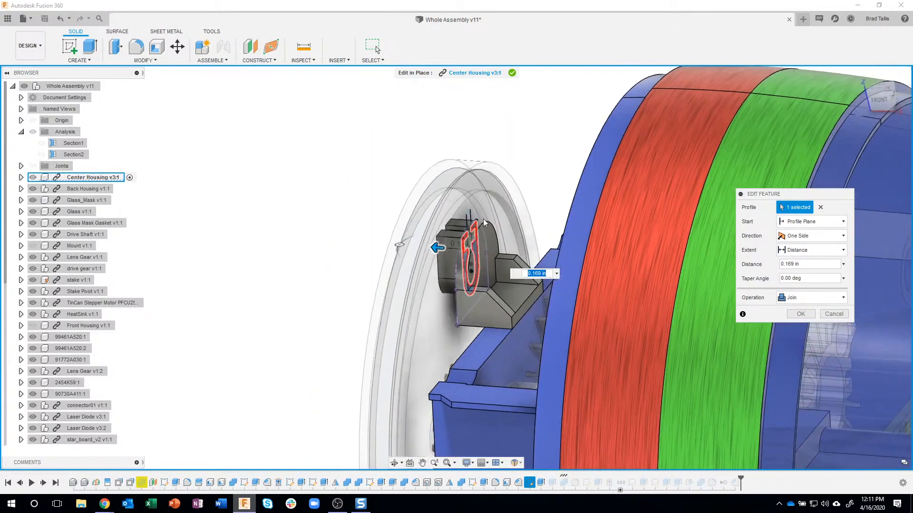
{"action": "left_click_drag", "start_coordinate": [485, 208], "coordinate": [485, 208]}
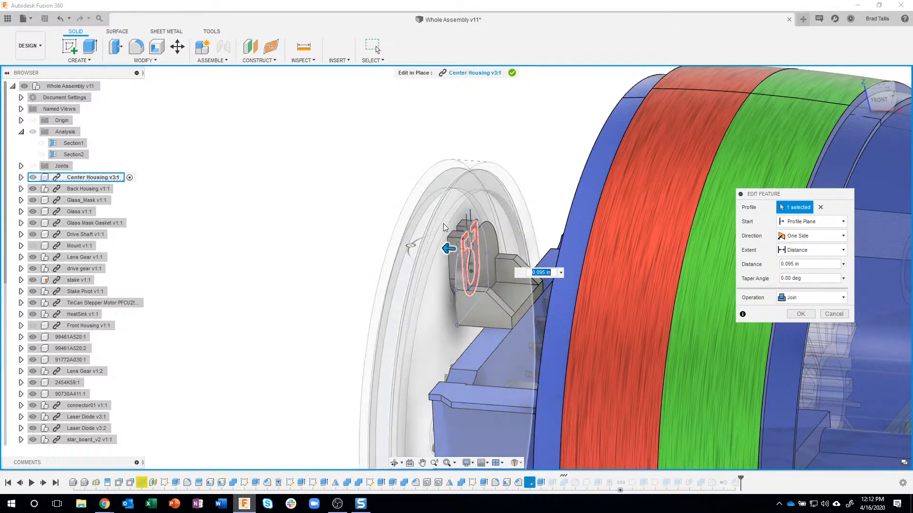
{"action": "left_click", "coordinate": [801, 315]}
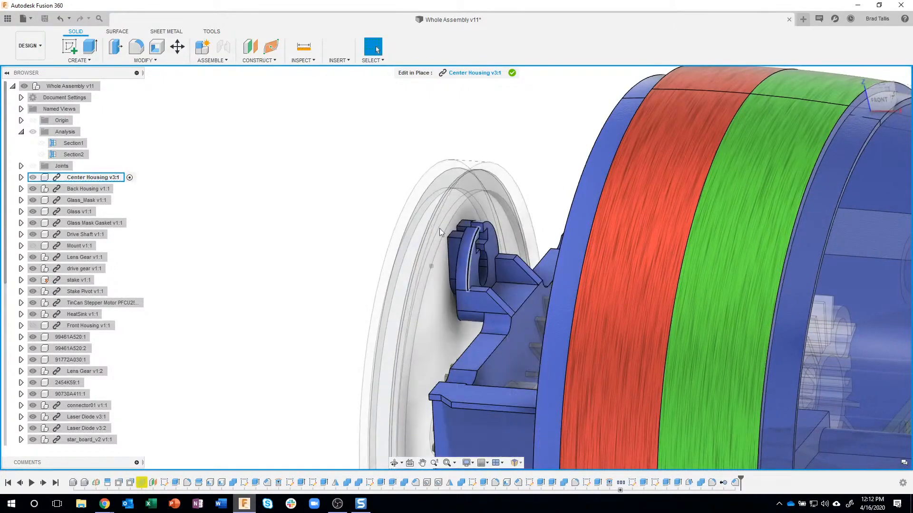
Review the shortened clip behind the Glass from the side and front, and end the Center Housing's Edit In Place session
{"action": "middle_click_drag", "start_coordinate": [439, 231], "coordinate": [347, 189], "text": "shift"}
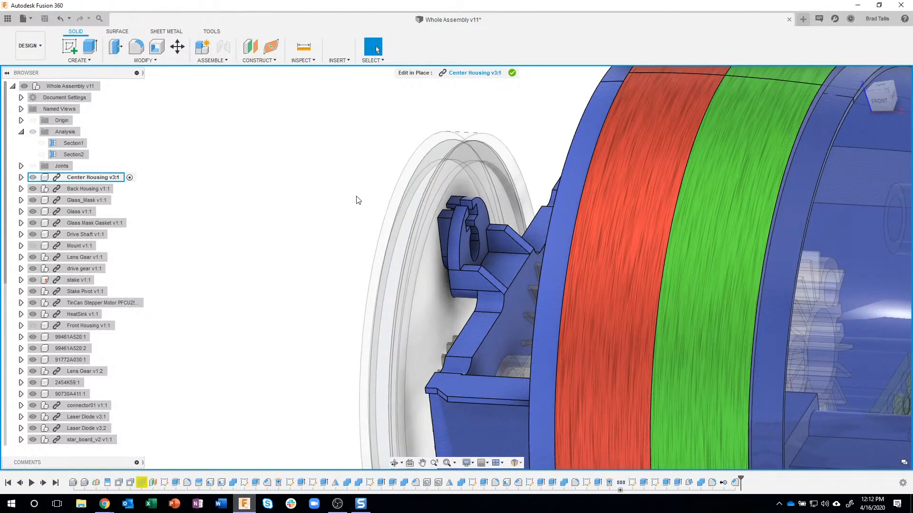
{"action": "scroll", "coordinate": [351, 223], "scroll_direction": "down", "scroll_amount": 2}
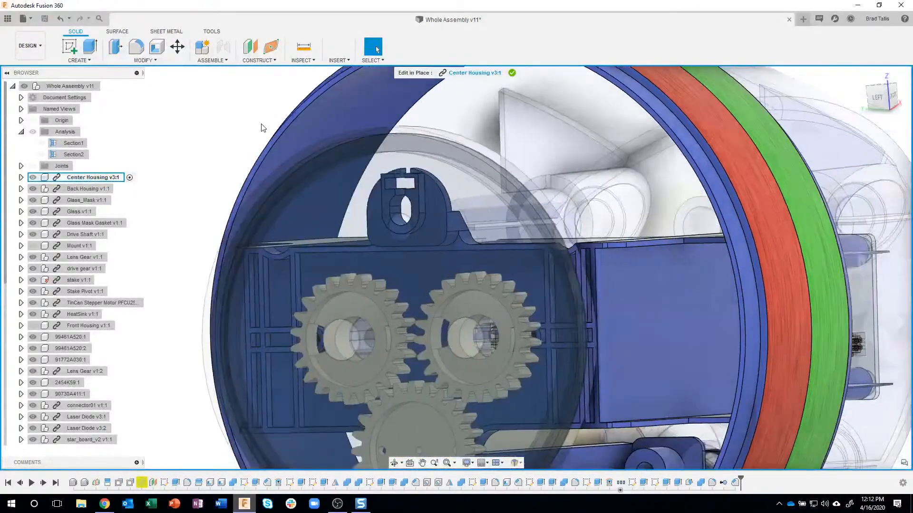
{"action": "scroll", "coordinate": [262, 128], "scroll_direction": "up", "scroll_amount": 4}
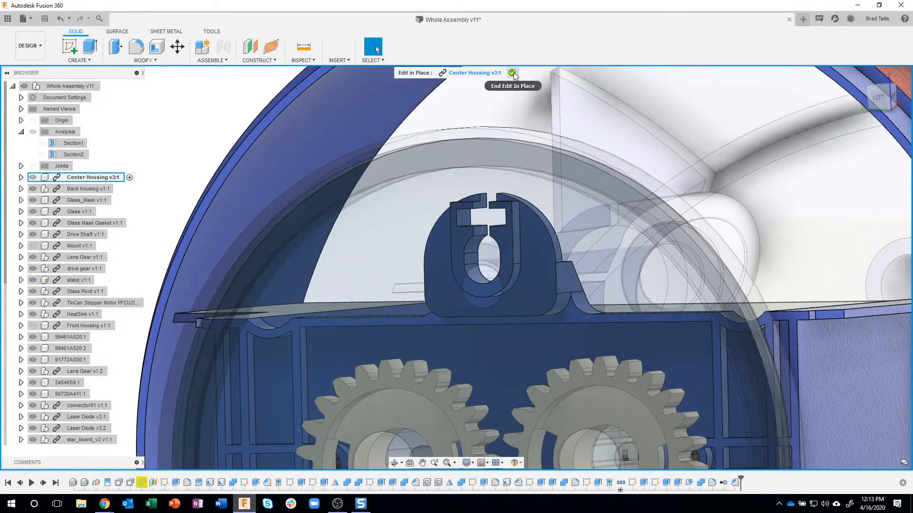
{"action": "left_click", "coordinate": [513, 73]}
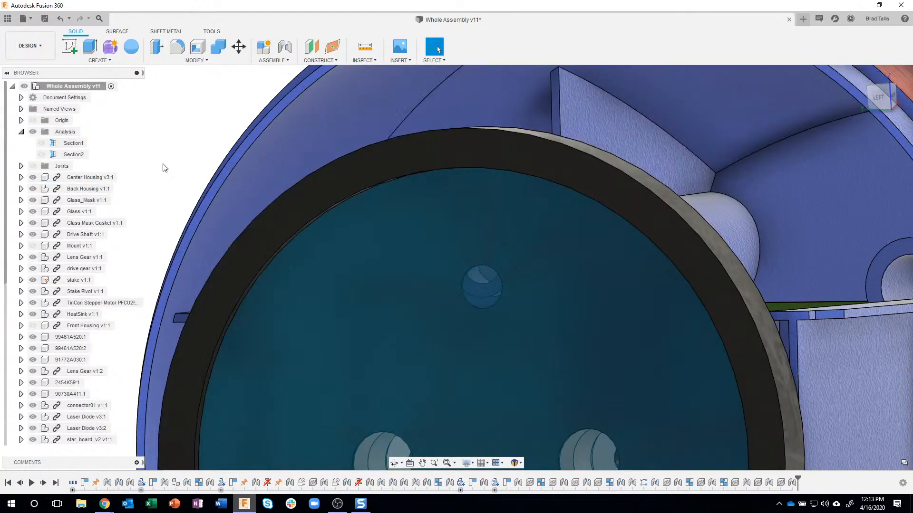
Start editing the Glass_Mask in place from the top-level assembly
{"action": "middle_click_drag", "start_coordinate": [203, 143], "coordinate": [852, 86], "text": "shift"}
{"action": "left_click", "coordinate": [864, 91]}
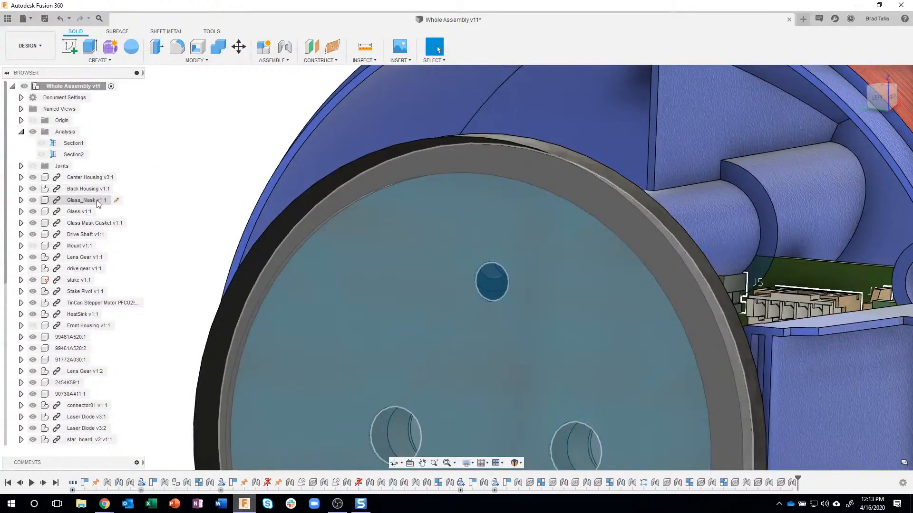
{"action": "left_click", "coordinate": [116, 201]}
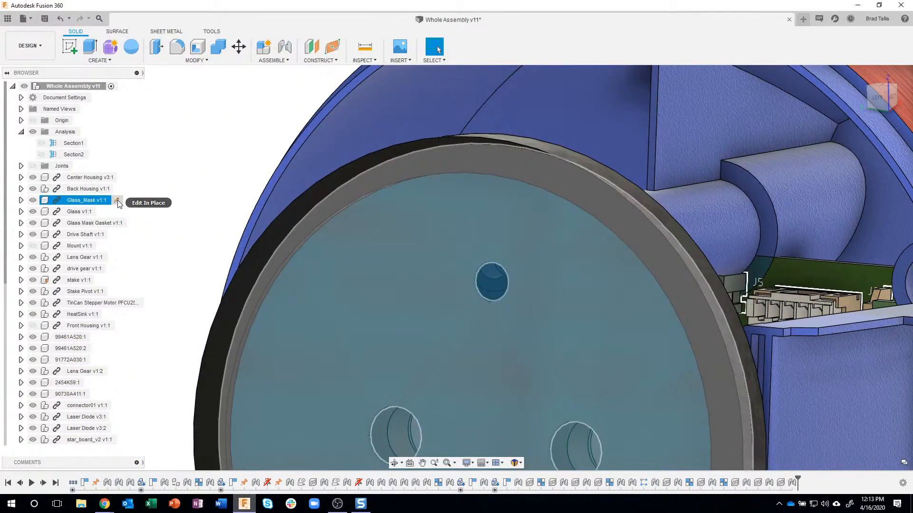
{"action": "left_click", "coordinate": [118, 203]}
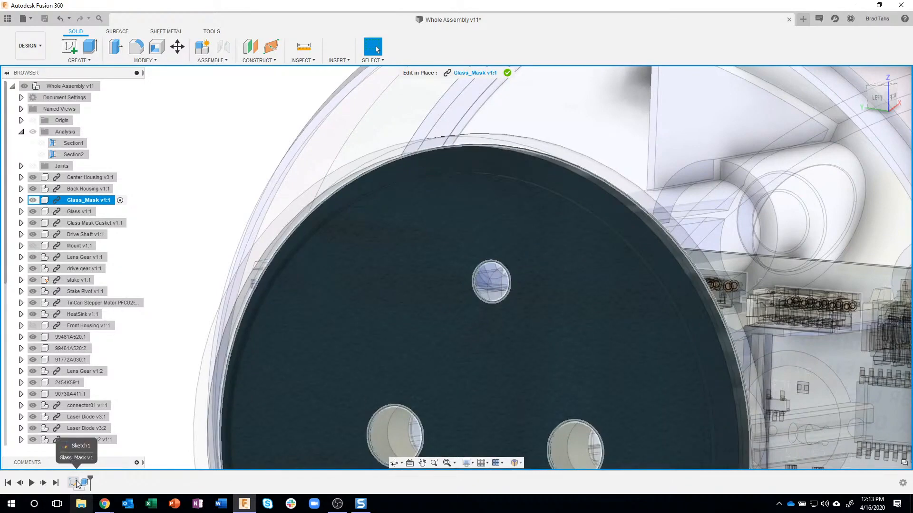
Open the Glass_Mask's Sketch1 for editing and frame the upper hole near the Center Housing's clip
{"action": "left_click", "coordinate": [75, 481]}
{"action": "double_click", "coordinate": [75, 482]}
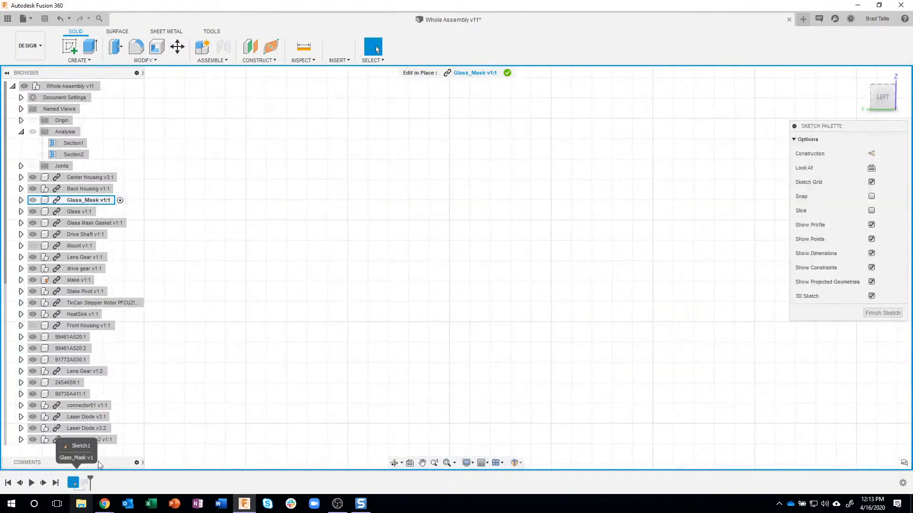
{"action": "scroll", "coordinate": [320, 314], "scroll_direction": "down", "scroll_amount": 3}
{"action": "middle_click_drag", "start_coordinate": [376, 315], "coordinate": [380, 205]}
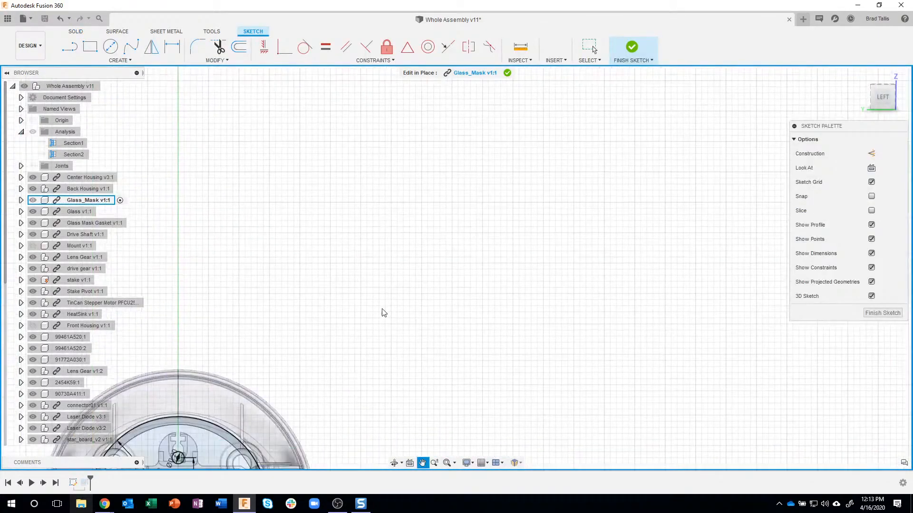
{"action": "scroll", "coordinate": [383, 311], "scroll_direction": "down", "scroll_amount": 3}
{"action": "middle_click_drag", "start_coordinate": [361, 307], "coordinate": [477, 225]}
{"action": "scroll", "coordinate": [341, 341], "scroll_direction": "up", "scroll_amount": 6}
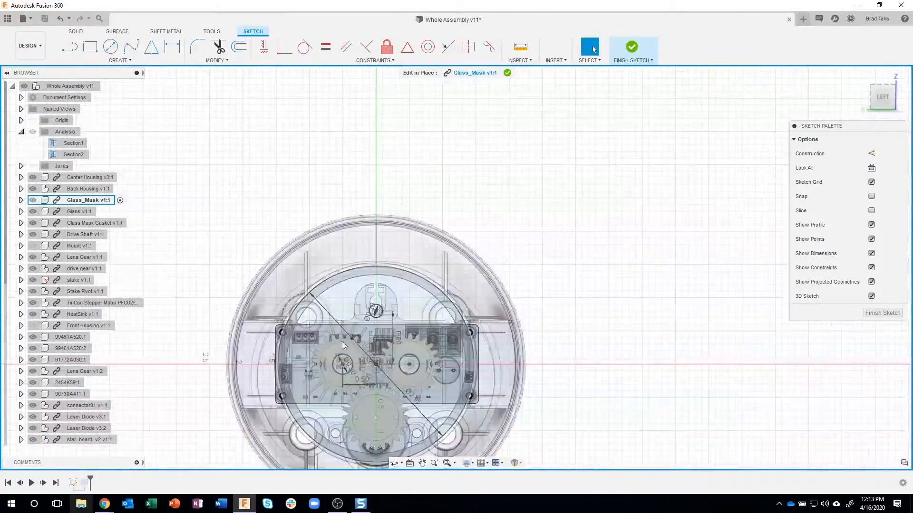
{"action": "scroll", "coordinate": [401, 318], "scroll_direction": "up", "scroll_amount": 2}
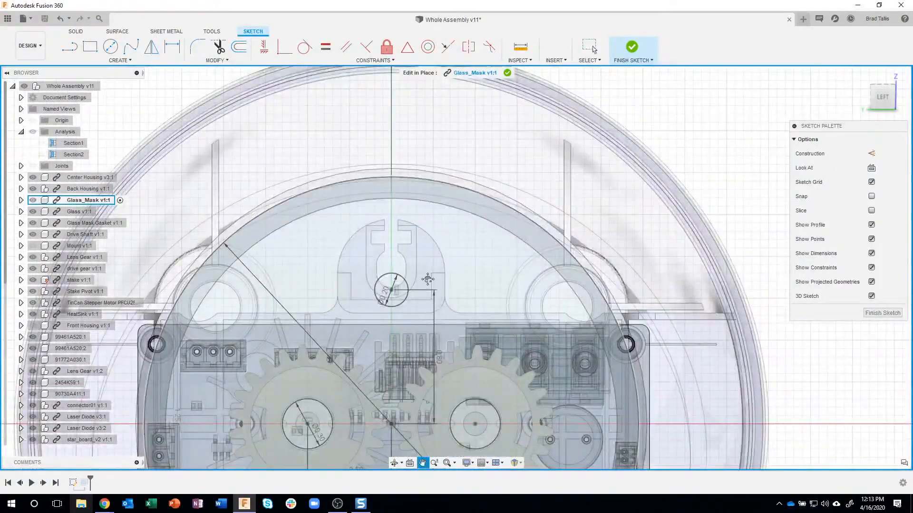
{"action": "middle_click_drag", "start_coordinate": [436, 339], "coordinate": [446, 298]}
{"action": "scroll", "coordinate": [446, 299], "scroll_direction": "up", "scroll_amount": 4}
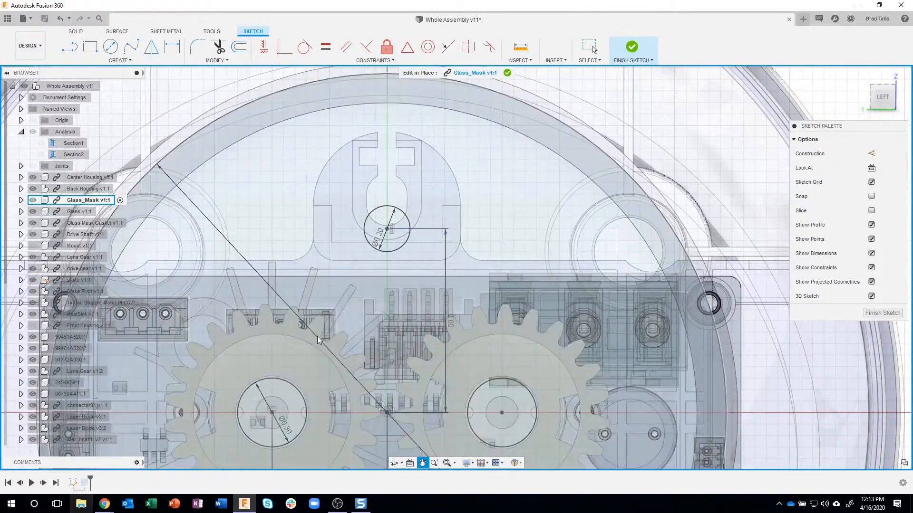
Reposition the upper hole's vertical distance dimension farther outward, clear of the surrounding gear and connector geometry
{"action": "left_click", "coordinate": [318, 337]}
{"action": "double_click", "coordinate": [445, 334]}
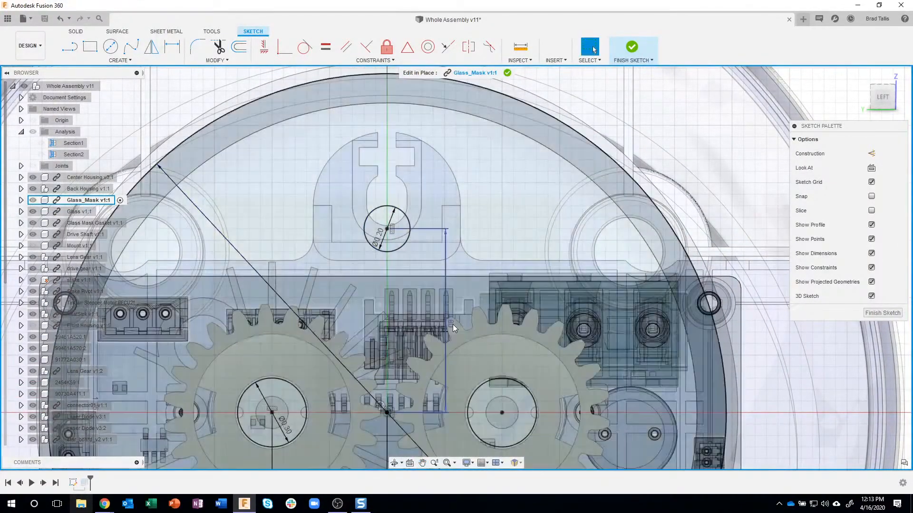
{"action": "mouse_move", "coordinate": [452, 324]}
{"action": "left_mouse_down"}
{"action": "mouse_move", "coordinate": [477, 320]}
{"action": "mouse_move", "coordinate": [484, 251]}
{"action": "left_mouse_up"}
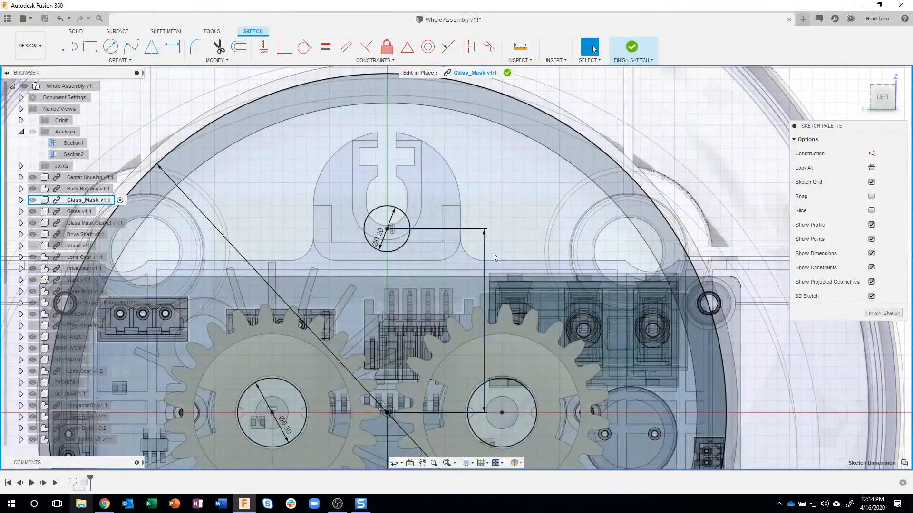
Try vertical distances of 0.9 in and 0.95 in from the sketch origin to the upper hole's centre
{"action": "double_click", "coordinate": [494, 254]}
{"action": "type", "text": "9"}
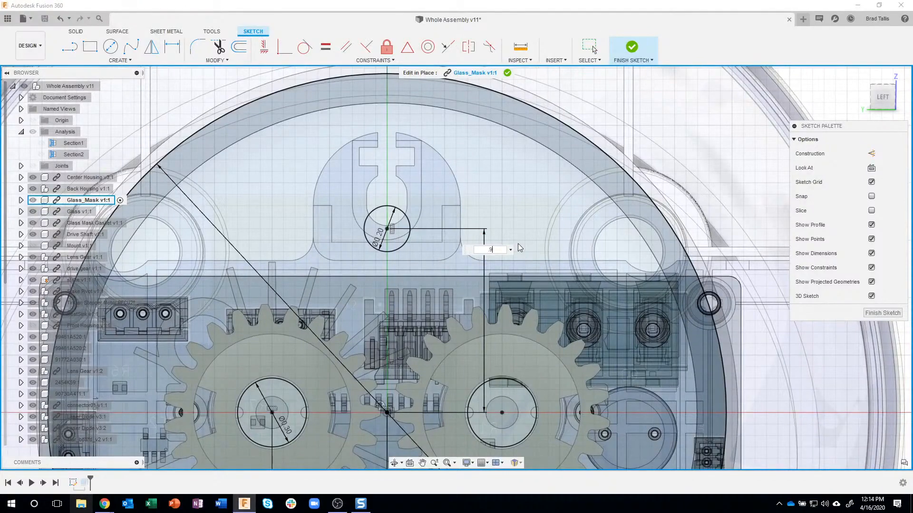
{"action": "key", "text": "Return"}
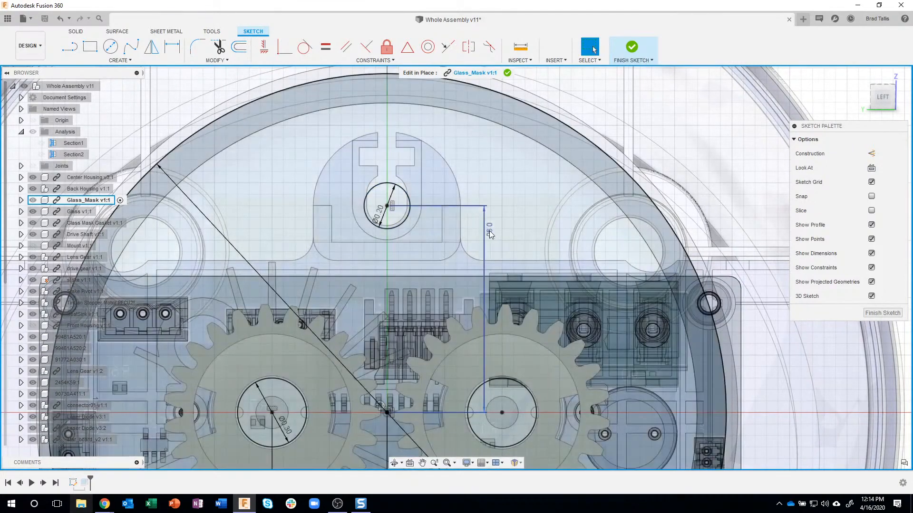
{"action": "double_click", "coordinate": [489, 230]}
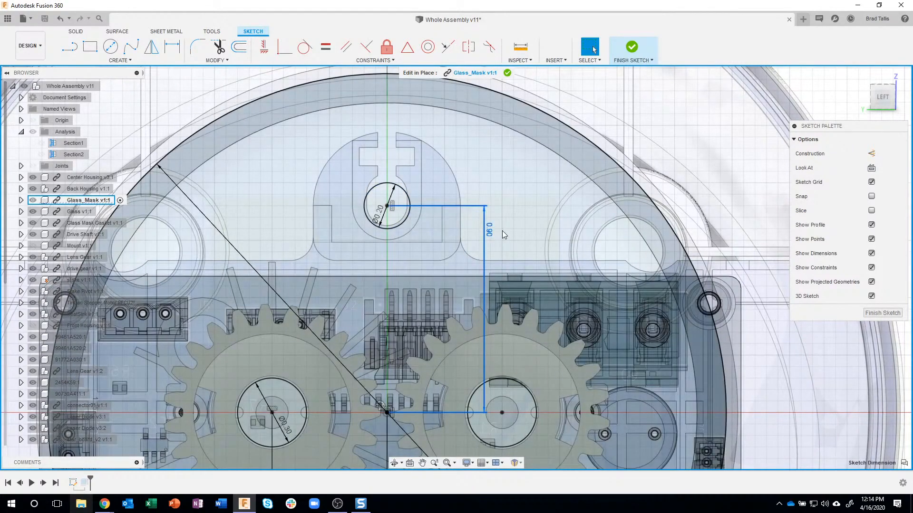
{"action": "key", "text": "BackSpace"}
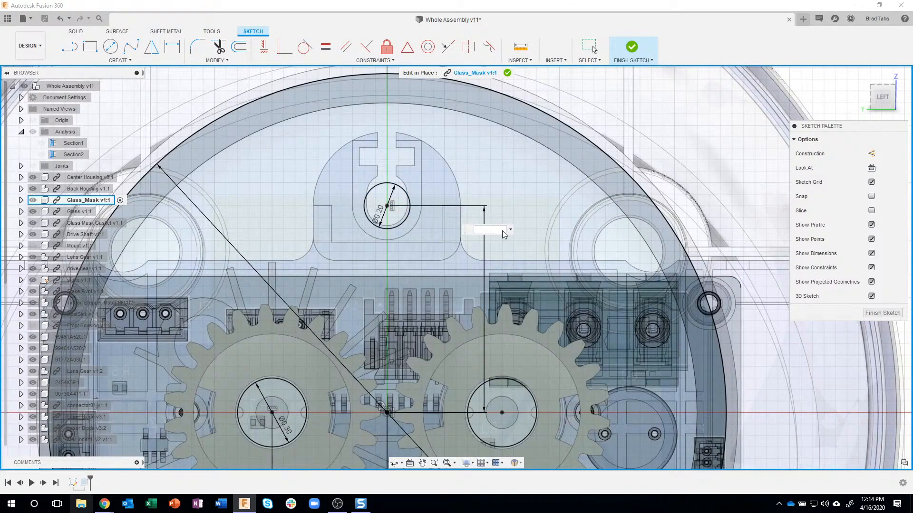
{"action": "type", "text": ".95"}
{"action": "key", "text": "Return"}
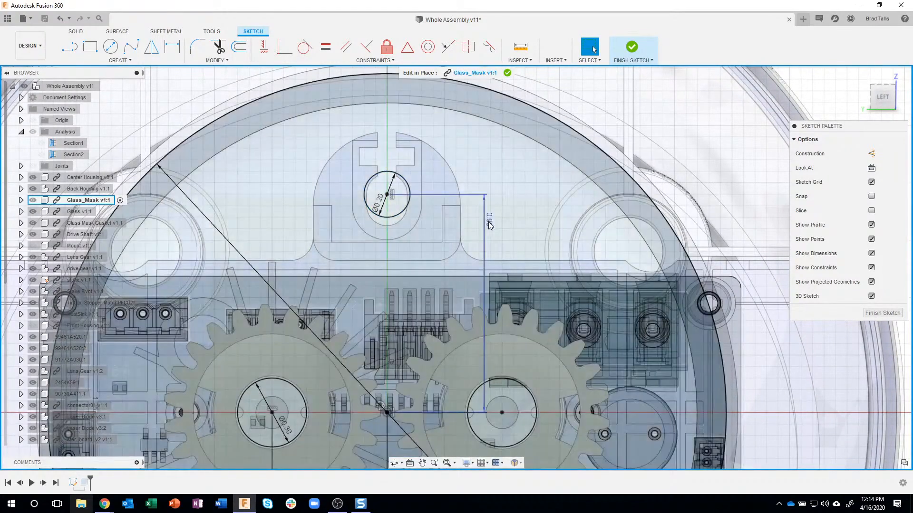
Set the upper hole's vertical distance from the sketch origin to 0.925 in and finish the sketch
{"action": "double_click", "coordinate": [489, 219]}
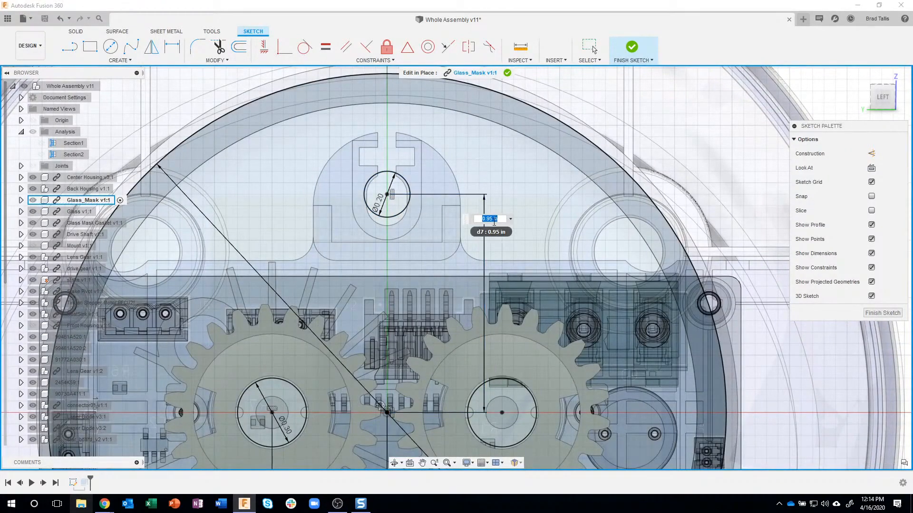
{"action": "left_click", "coordinate": [490, 219]}
{"action": "type", "text": "2"}
{"action": "key", "text": "Return"}
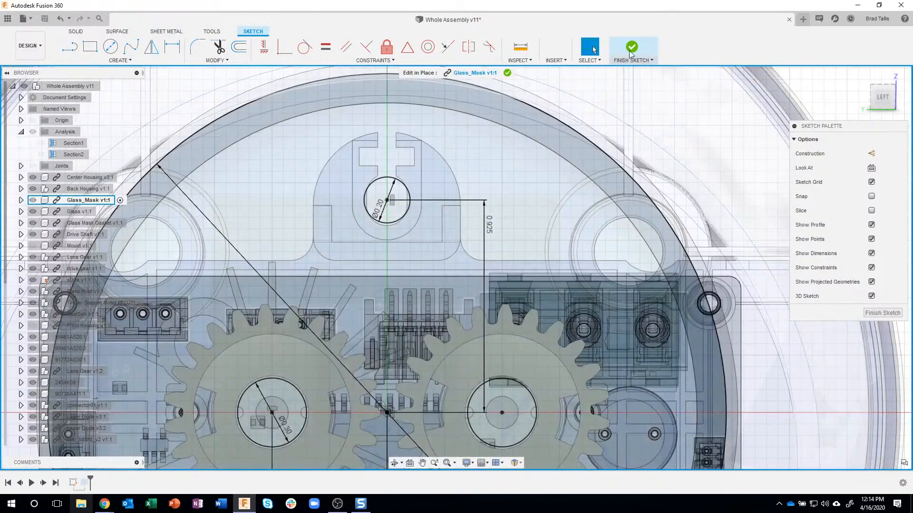
{"action": "left_click", "coordinate": [627, 56]}
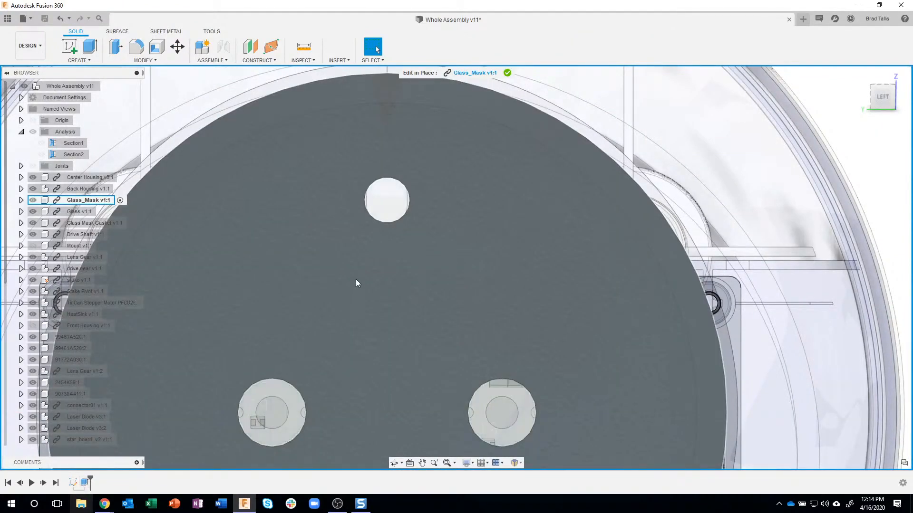
Check the Glass_Mask against the clip from the side and end its Edit In Place session
{"action": "middle_click_drag", "start_coordinate": [356, 279], "coordinate": [469, 161], "text": "shift"}
{"action": "scroll", "coordinate": [469, 161], "scroll_direction": "up", "scroll_amount": 2}
{"action": "middle_click_drag", "start_coordinate": [305, 139], "coordinate": [495, 86], "text": "shift"}
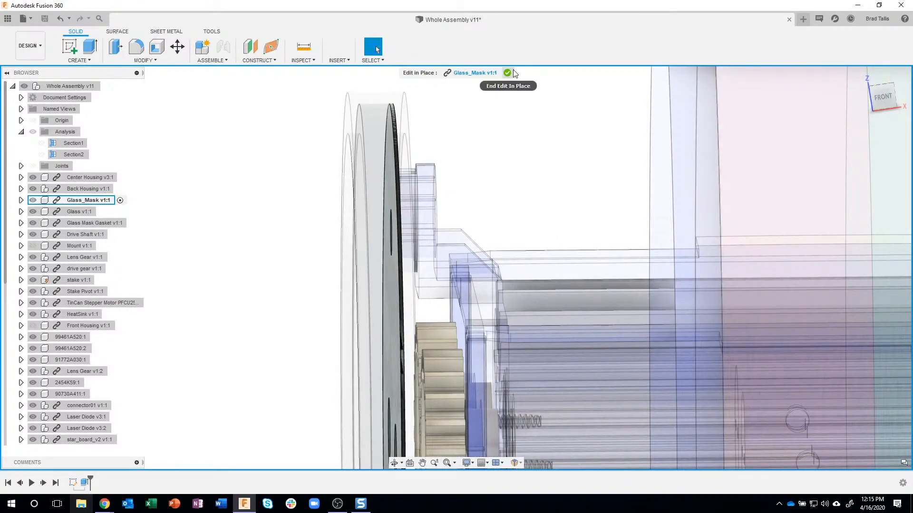
{"action": "left_click", "coordinate": [507, 73]}
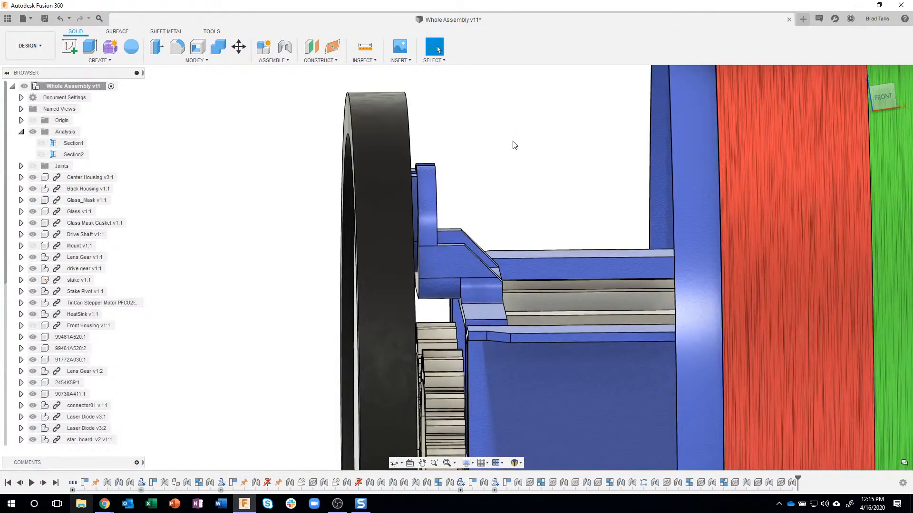
Inspect the relocated mask hole, the clip behind it, and the whole Star Shower assembly from several angles
{"action": "middle_click_drag", "start_coordinate": [515, 145], "coordinate": [542, 142], "text": "shift"}
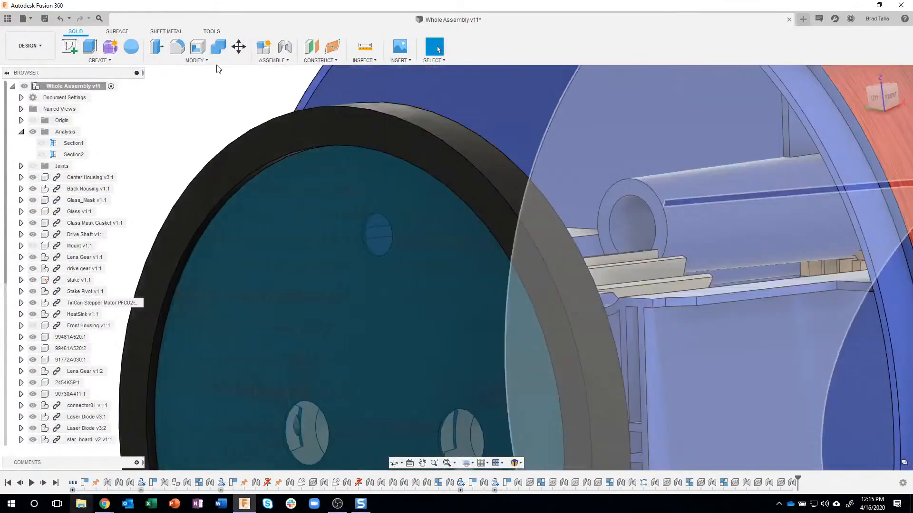
{"action": "middle_click_drag", "start_coordinate": [216, 65], "coordinate": [207, 67], "text": "shift"}
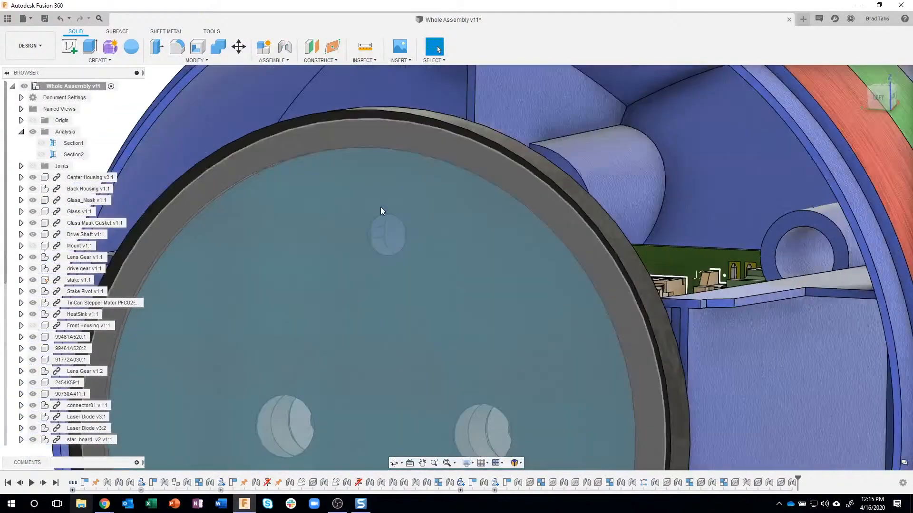
{"action": "middle_click_drag", "start_coordinate": [381, 207], "coordinate": [313, 138], "text": "shift"}
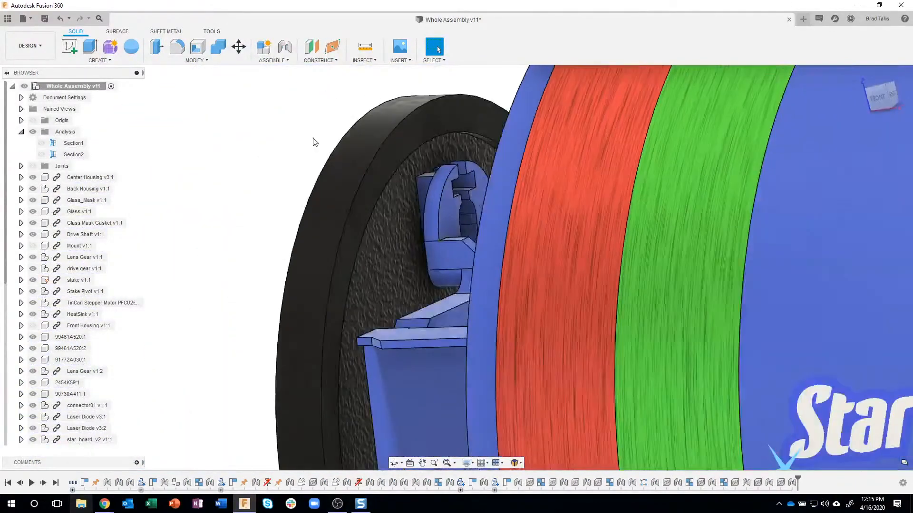
{"action": "scroll", "coordinate": [269, 165], "scroll_direction": "down", "scroll_amount": 5}
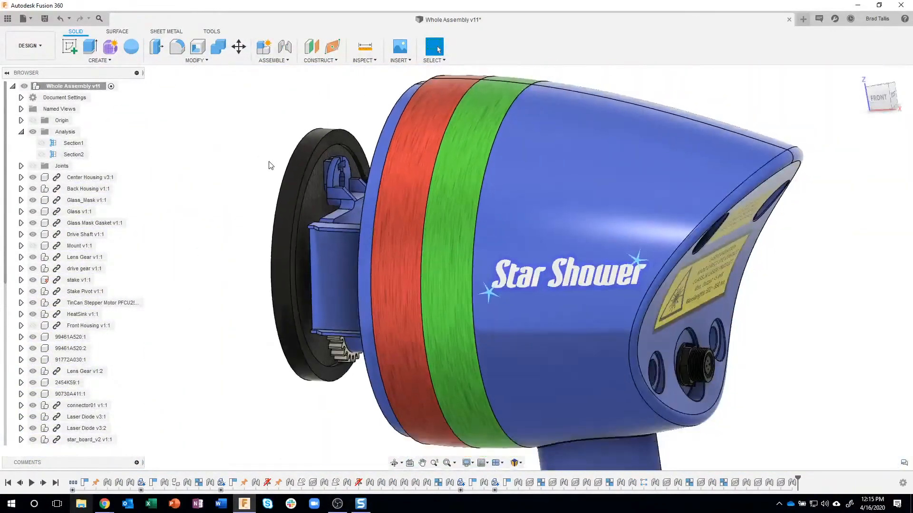
{"action": "scroll", "coordinate": [268, 162], "scroll_direction": "down", "scroll_amount": 2}
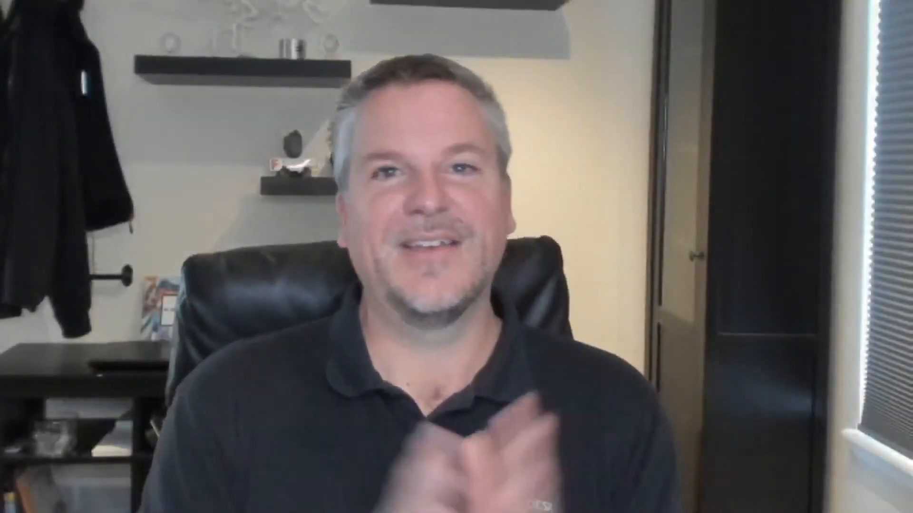
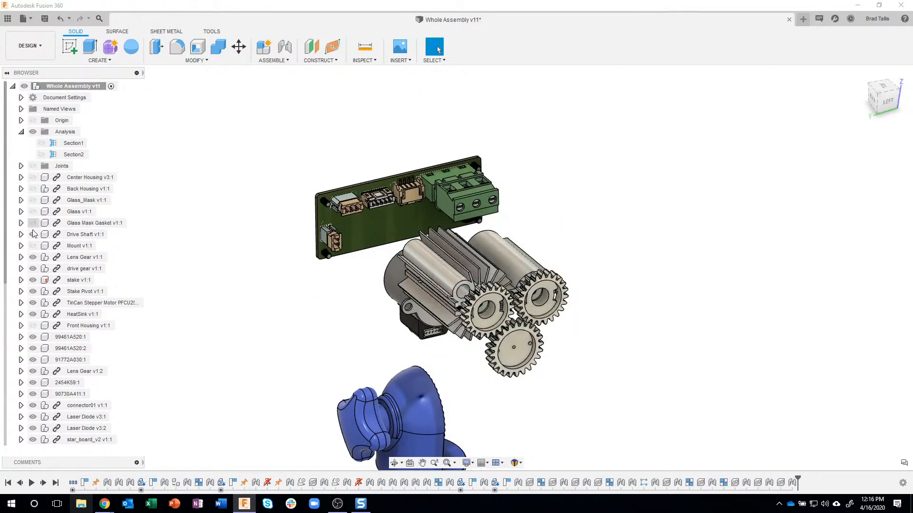
Hide Lens Gear v1:1, drive gear v1:1, stake v1:1, Stake Pivot v1:1 and HeatSink v1:1 in the assembly
{"action": "left_click", "coordinate": [32, 257]}
{"action": "left_click", "coordinate": [33, 269]}
{"action": "left_click", "coordinate": [32, 280]}
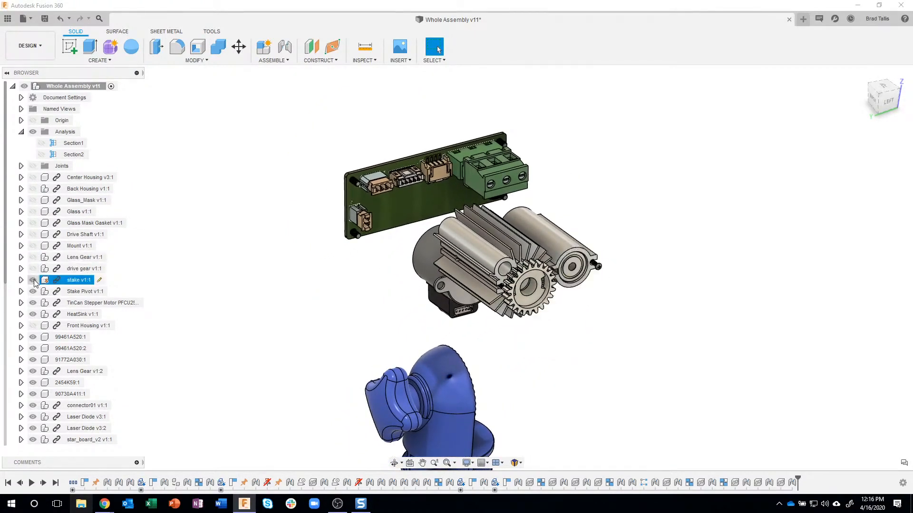
{"action": "left_click", "coordinate": [33, 292]}
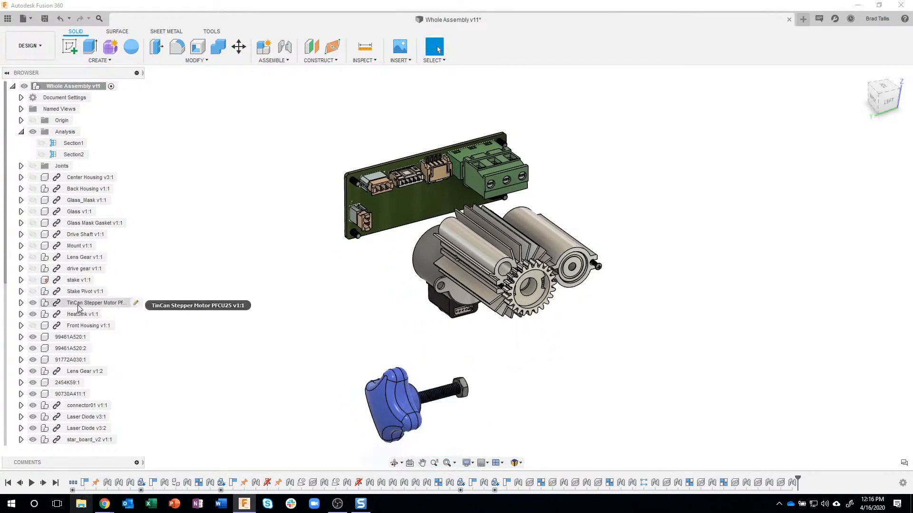
{"action": "left_click", "coordinate": [37, 314]}
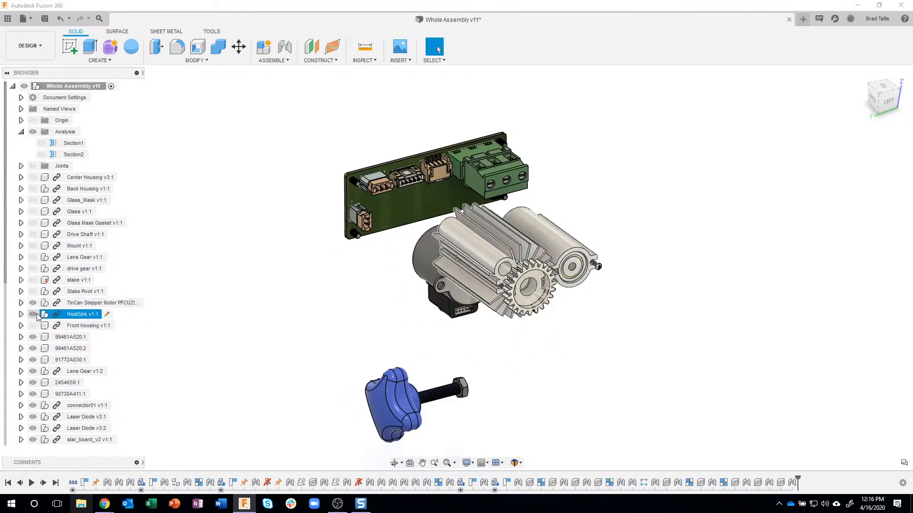
{"action": "left_click", "coordinate": [33, 315]}
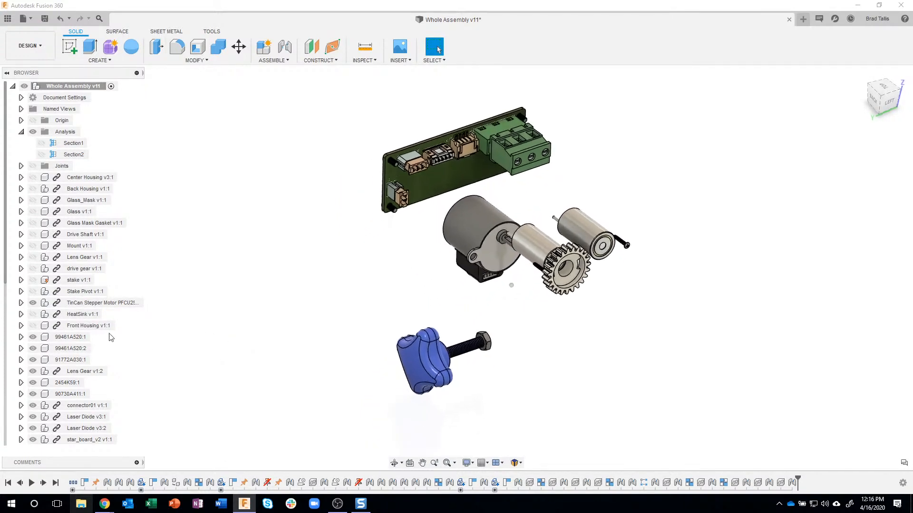
Hide both 99461A520 screws, 91772A030:1, Lens Gear v1:2, the 2454K59 knob and 90730A411:1
{"action": "left_click", "coordinate": [34, 338]}
{"action": "left_click", "coordinate": [34, 350]}
{"action": "left_click", "coordinate": [33, 349]}
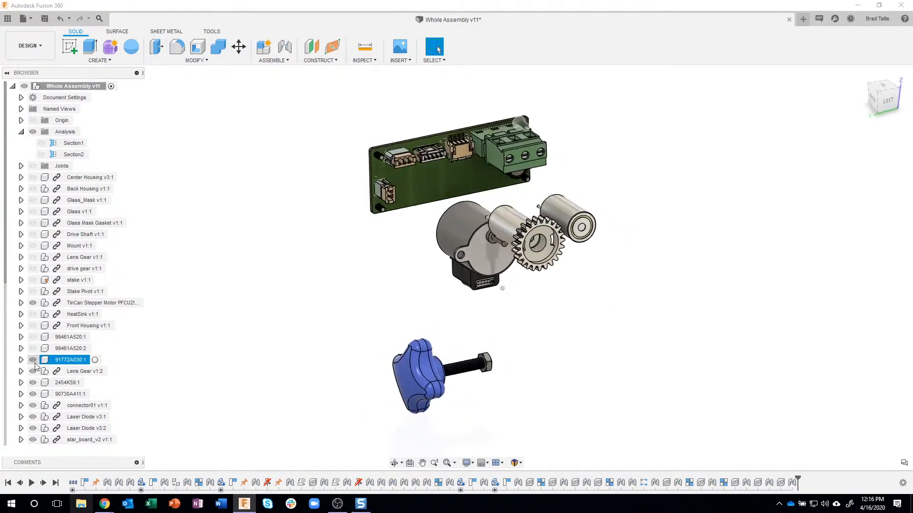
{"action": "left_click", "coordinate": [35, 362]}
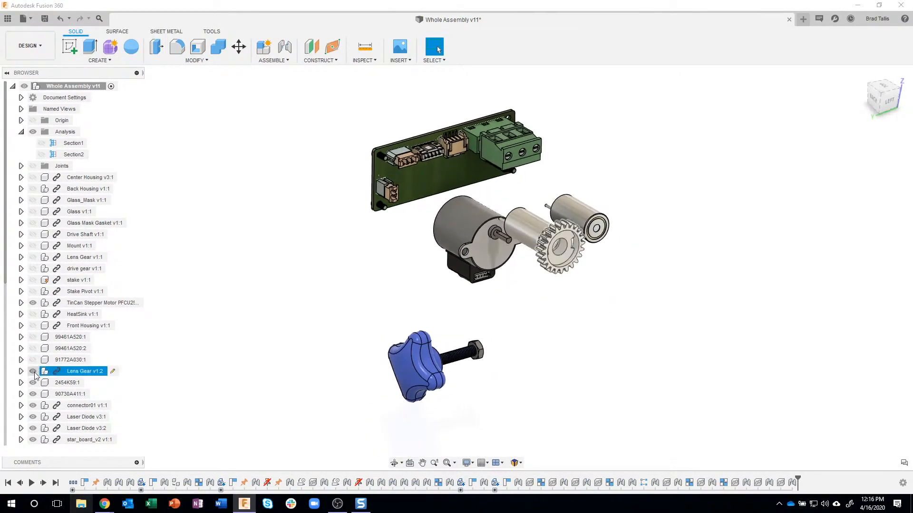
{"action": "left_click", "coordinate": [33, 371]}
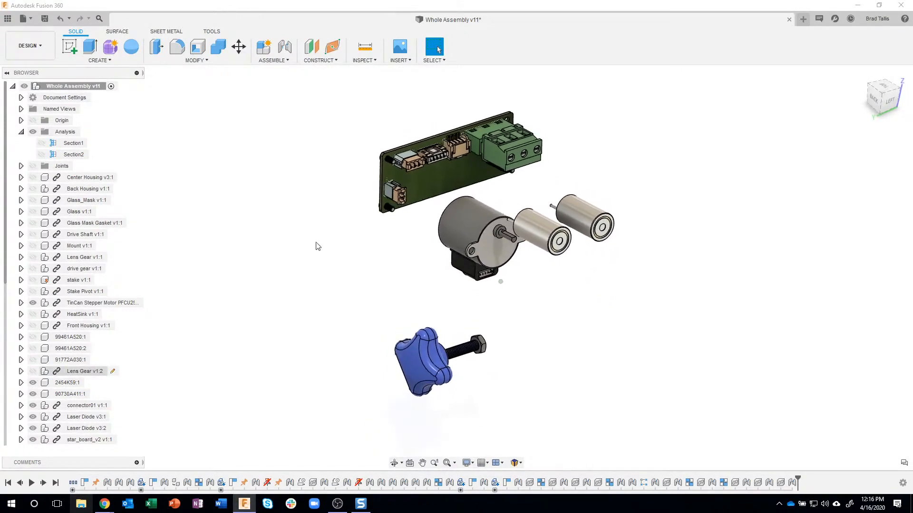
{"action": "left_click", "coordinate": [33, 383]}
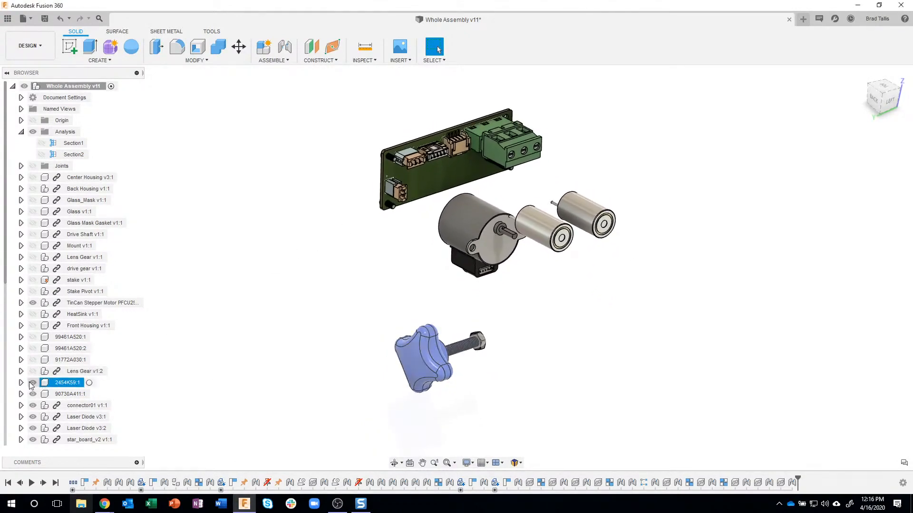
{"action": "left_click", "coordinate": [32, 394]}
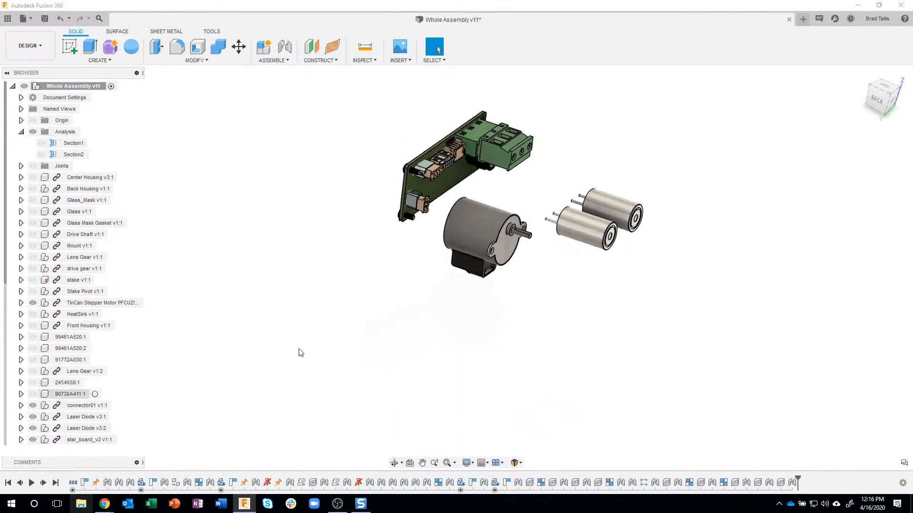
Hide the circuit board's remaining screws, 91772A030:2, 91772A030:3 and 91772A030:4
{"action": "scroll", "coordinate": [630, 159], "scroll_direction": "up", "scroll_amount": 5}
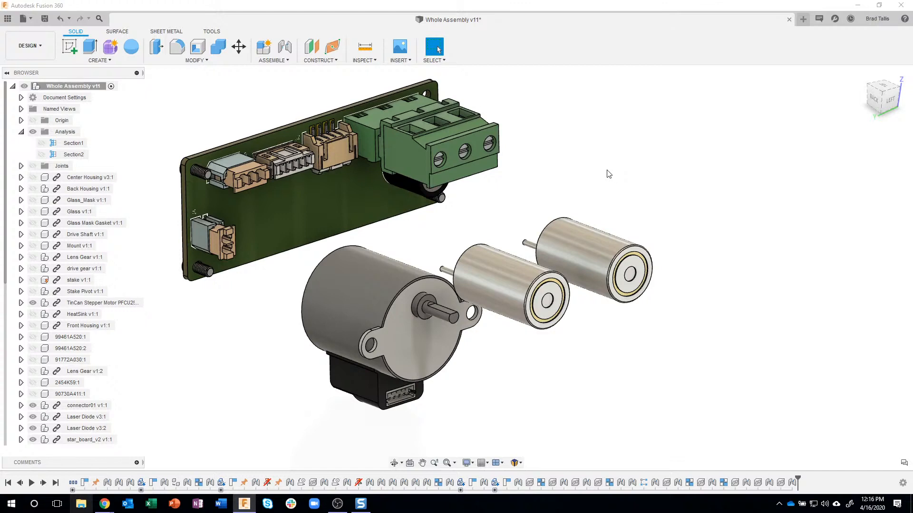
{"action": "middle_click_drag", "start_coordinate": [606, 169], "coordinate": [616, 162], "text": "shift"}
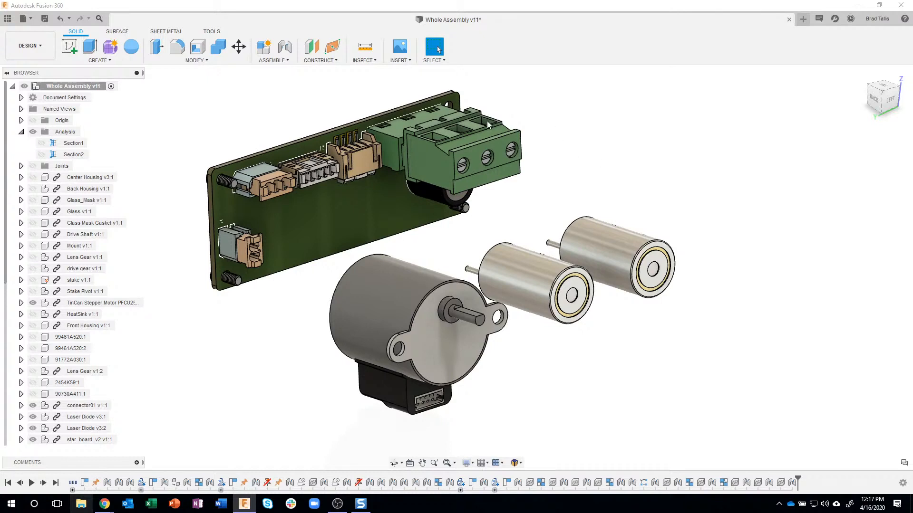
{"action": "left_click_drag", "start_coordinate": [6, 267], "coordinate": [8, 443]}
{"action": "left_click_drag", "start_coordinate": [14, 360], "coordinate": [26, 328]}
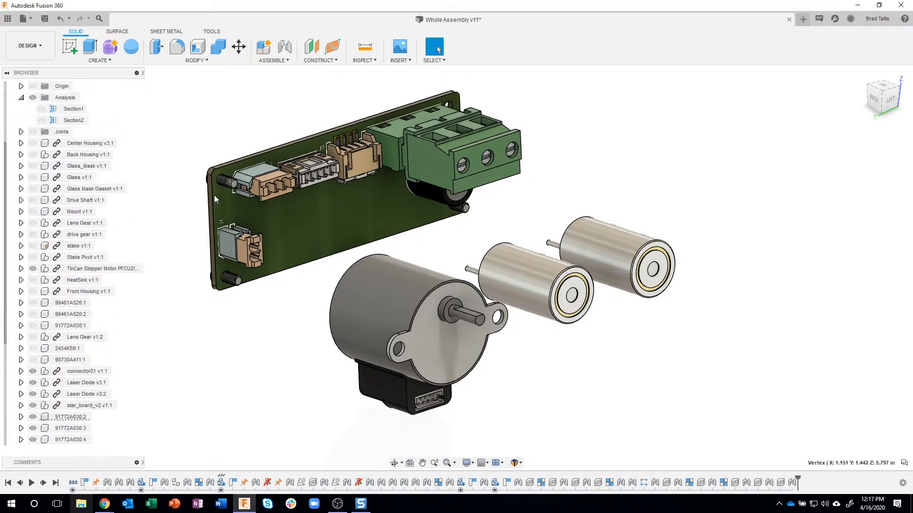
{"action": "left_click", "coordinate": [32, 417]}
{"action": "left_click", "coordinate": [33, 428]}
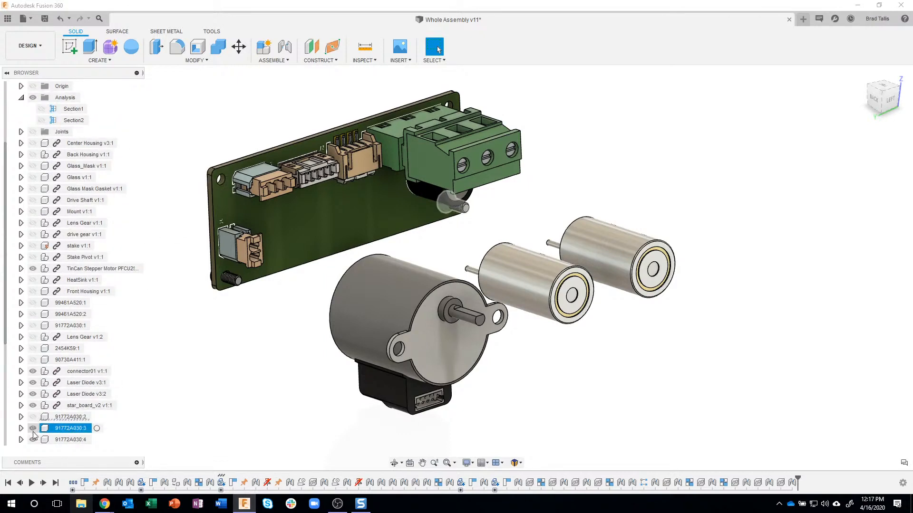
{"action": "left_click_drag", "start_coordinate": [6, 340], "coordinate": [8, 371]}
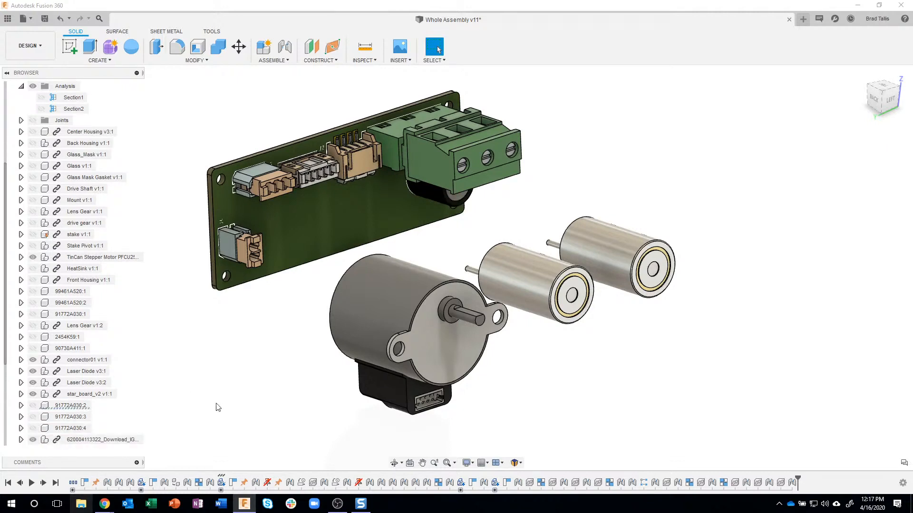
Examine the stepper motor's connector, the circuit board's connectors and the laser diodes' pins from several angles
{"action": "scroll", "coordinate": [207, 365], "scroll_direction": "down", "scroll_amount": 1}
{"action": "left_click_drag", "start_coordinate": [584, 173], "coordinate": [586, 160]}
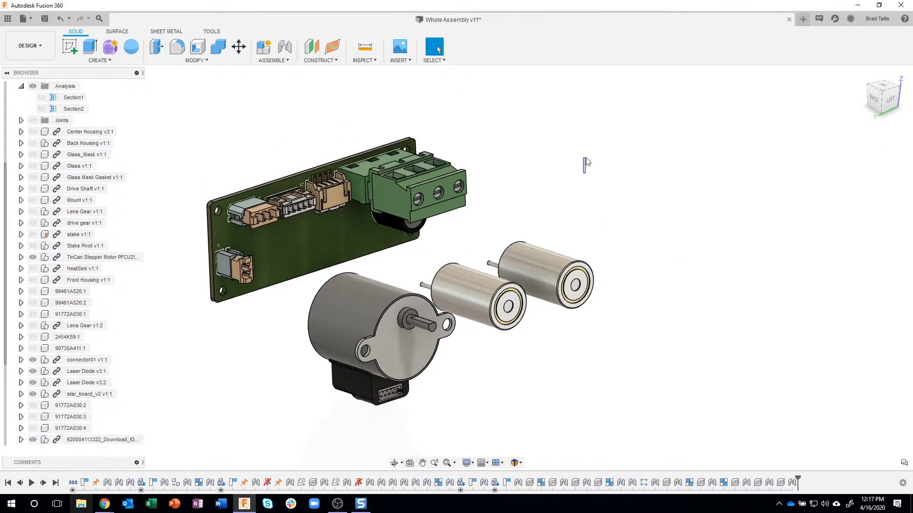
{"action": "middle_click_drag", "start_coordinate": [581, 161], "coordinate": [494, 190], "text": "shift"}
{"action": "scroll", "coordinate": [440, 397], "scroll_direction": "up", "scroll_amount": 3}
{"action": "scroll", "coordinate": [392, 366], "scroll_direction": "up", "scroll_amount": 2}
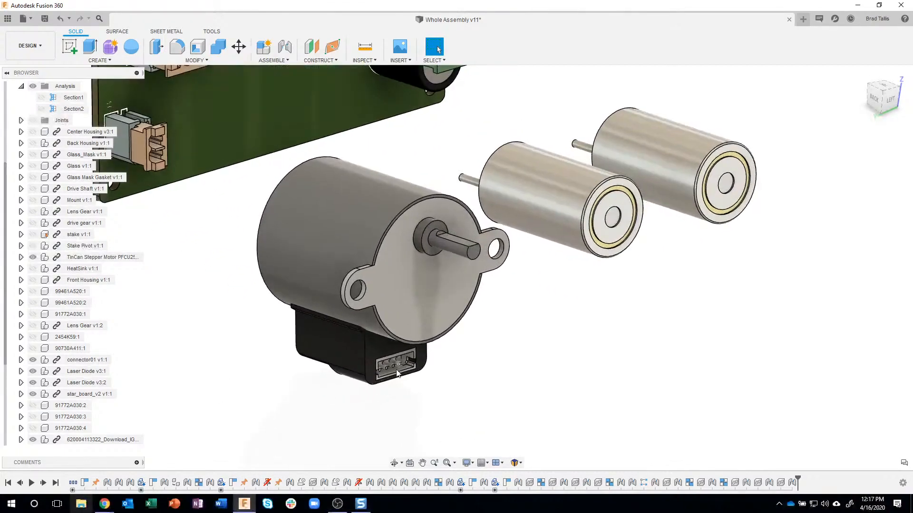
{"action": "middle_click_drag", "start_coordinate": [364, 408], "coordinate": [318, 413], "text": "shift"}
{"action": "middle_click_drag", "start_coordinate": [304, 113], "coordinate": [557, 271], "text": "shift"}
{"action": "middle_click_drag", "start_coordinate": [267, 238], "coordinate": [230, 253], "text": "shift"}
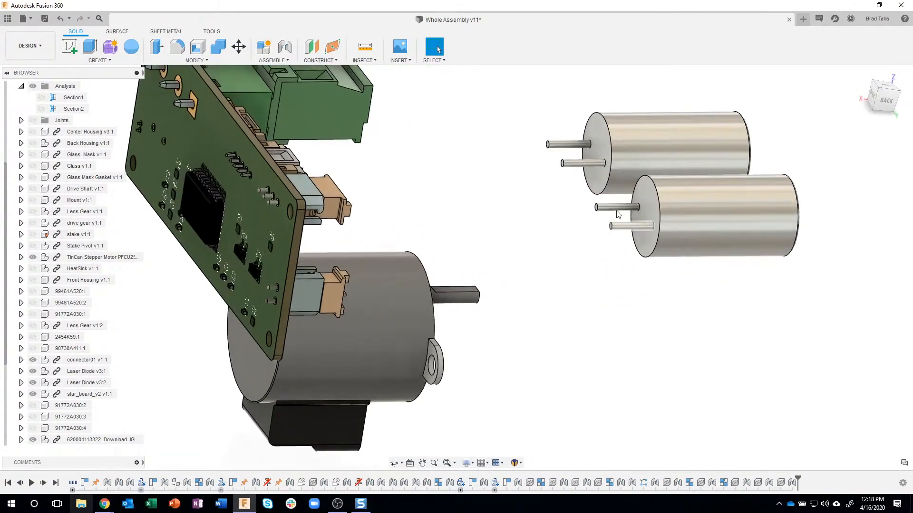
{"action": "scroll", "coordinate": [606, 221], "scroll_direction": "up", "scroll_amount": 3}
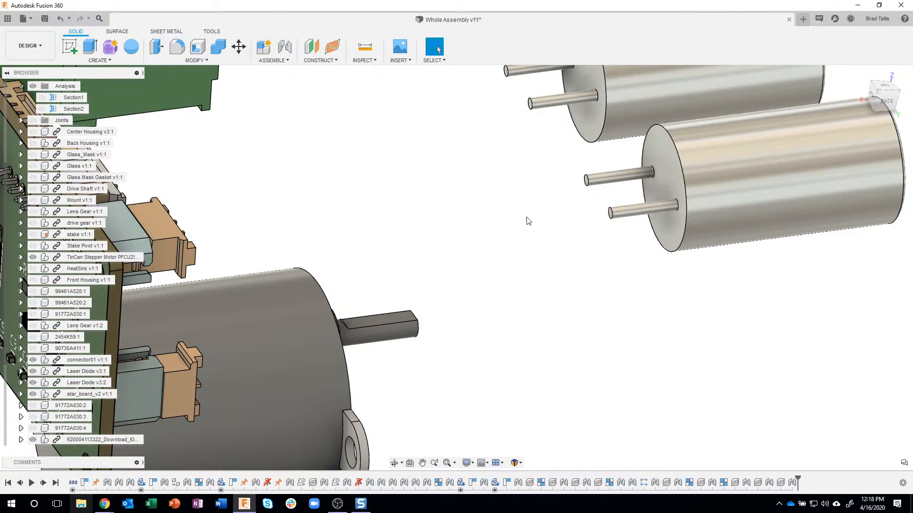
Create a construction axis through the lower cylindrical pin of Laser Diode v3:2 with Axis Through Cylinder/Cone/Torus
{"action": "left_click", "coordinate": [315, 61]}
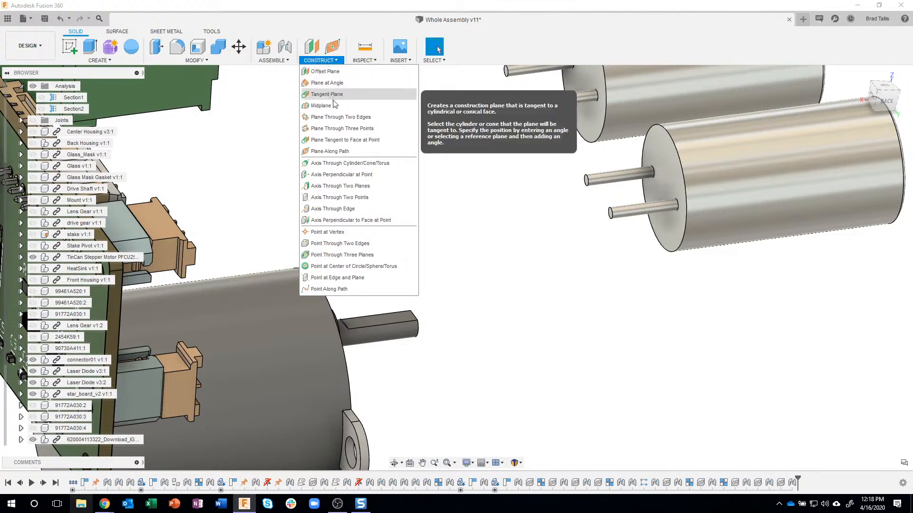
{"action": "left_click", "coordinate": [341, 164]}
{"action": "scroll", "coordinate": [618, 253], "scroll_direction": "up", "scroll_amount": 2}
{"action": "middle_click_drag", "start_coordinate": [618, 253], "coordinate": [566, 227]}
{"action": "left_click", "coordinate": [564, 225]}
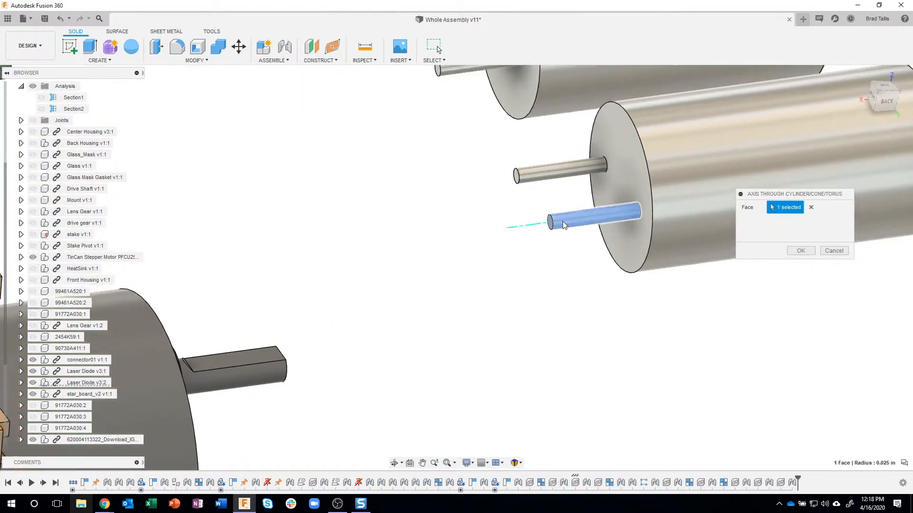
{"action": "middle_click_drag", "start_coordinate": [518, 265], "coordinate": [533, 272], "text": "shift"}
{"action": "scroll", "coordinate": [531, 229], "scroll_direction": "up", "scroll_amount": 4}
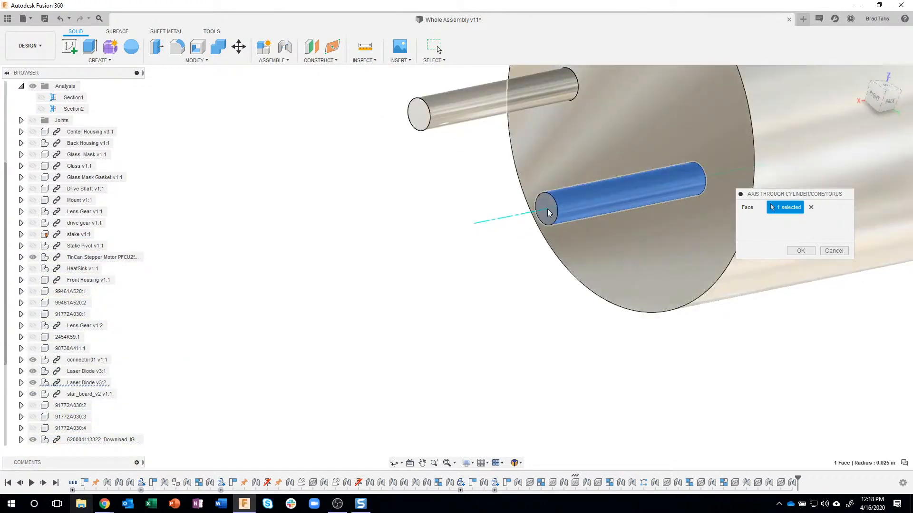
{"action": "left_click", "coordinate": [800, 250]}
Create a second construction axis through the upper cylindrical pin of the same laser diode
{"action": "right_click_drag", "start_coordinate": [418, 353], "coordinate": [418, 244]}
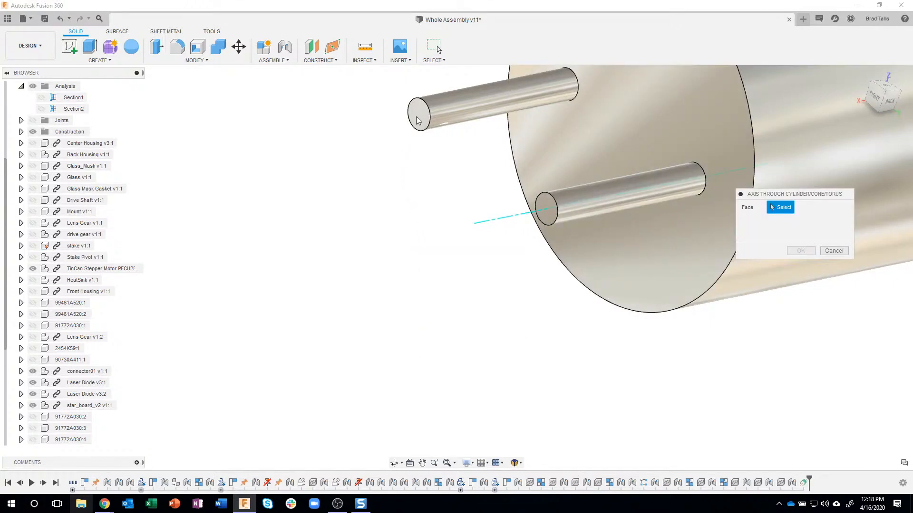
{"action": "left_click", "coordinate": [448, 110]}
{"action": "left_click", "coordinate": [800, 251]}
{"action": "middle_click_drag", "start_coordinate": [540, 244], "coordinate": [540, 218], "text": "shift"}
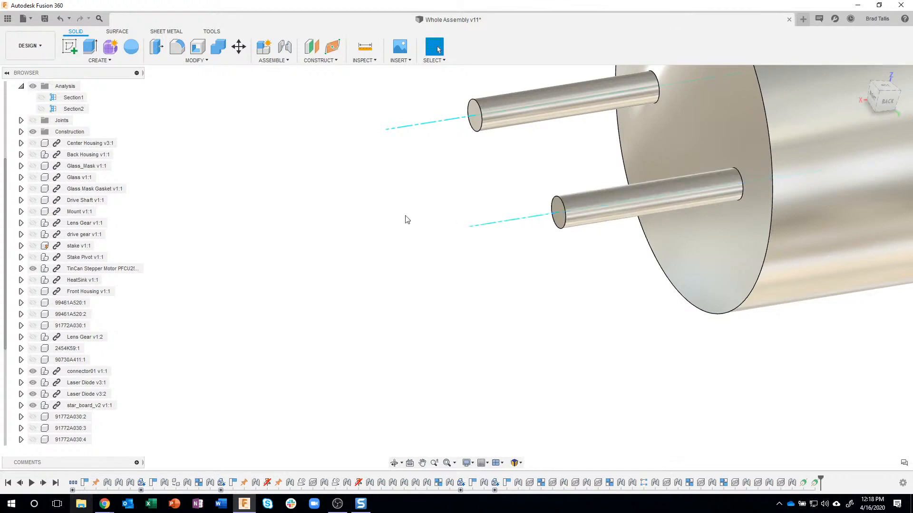
{"action": "middle_click_drag", "start_coordinate": [614, 206], "coordinate": [499, 210], "text": "shift"}
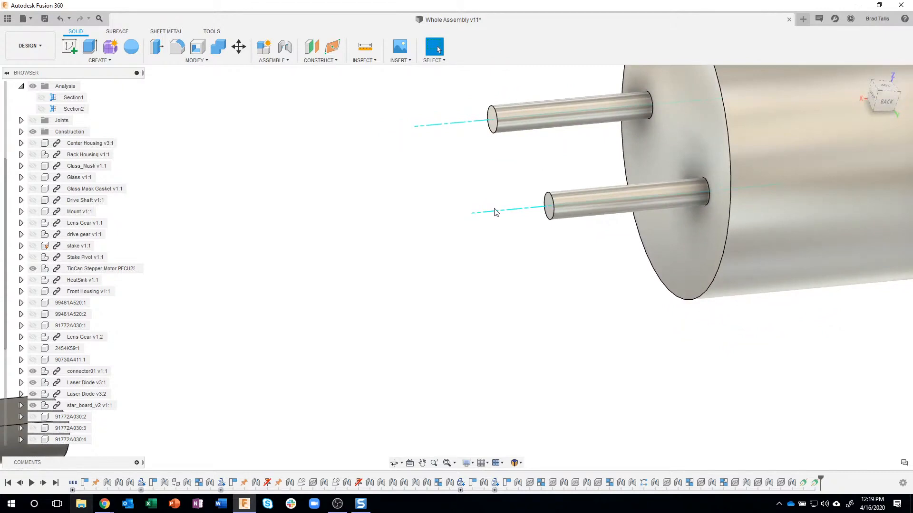
{"action": "middle_click_drag", "start_coordinate": [495, 212], "coordinate": [455, 244], "text": "shift"}
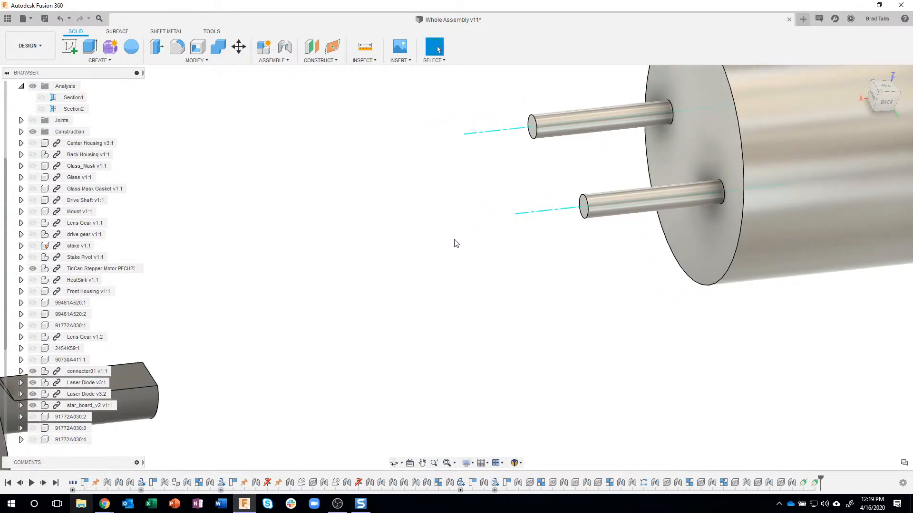
Create a new sketch in the top-level assembly on the vertical XZ origin plane
{"action": "middle_click_drag", "start_coordinate": [455, 254], "coordinate": [199, 58], "text": "shift"}
{"action": "left_click", "coordinate": [73, 48]}
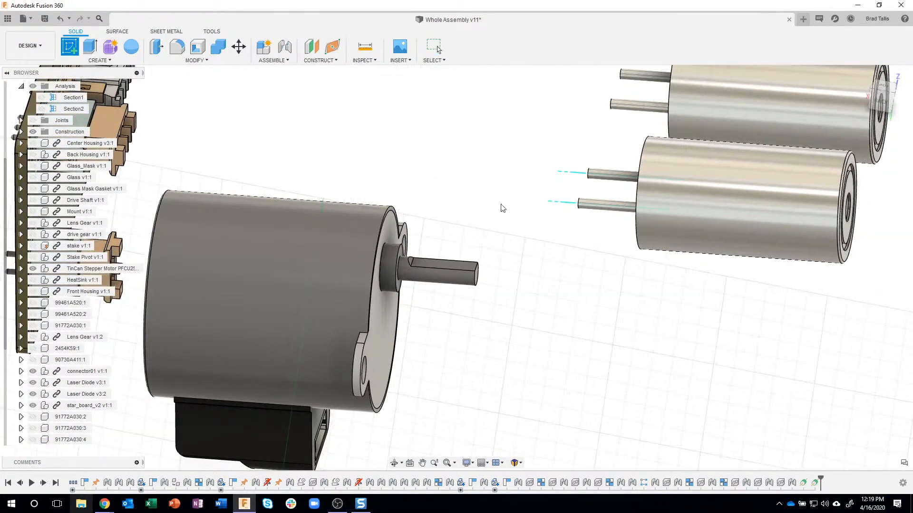
{"action": "middle_click_drag", "start_coordinate": [524, 373], "coordinate": [530, 300]}
{"action": "scroll", "coordinate": [530, 301], "scroll_direction": "down", "scroll_amount": 1}
{"action": "scroll", "coordinate": [530, 301], "scroll_direction": "down", "scroll_amount": 5}
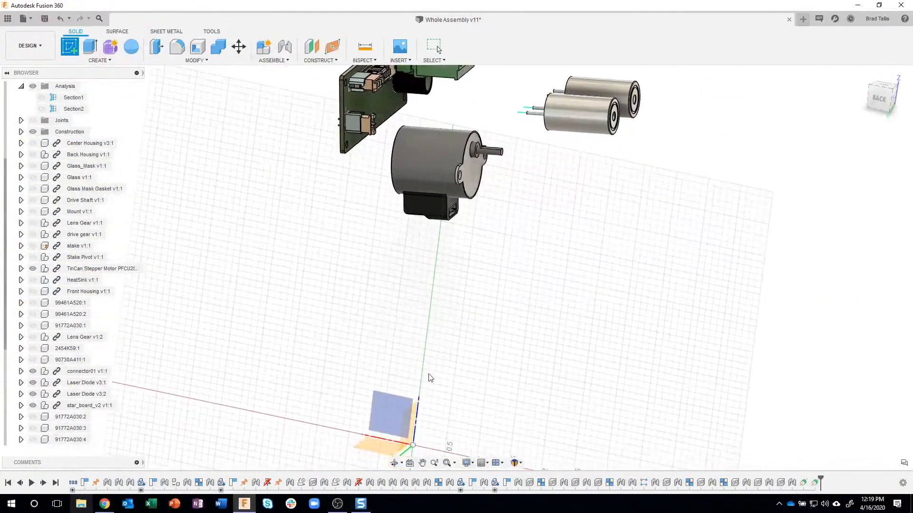
{"action": "left_click", "coordinate": [386, 414]}
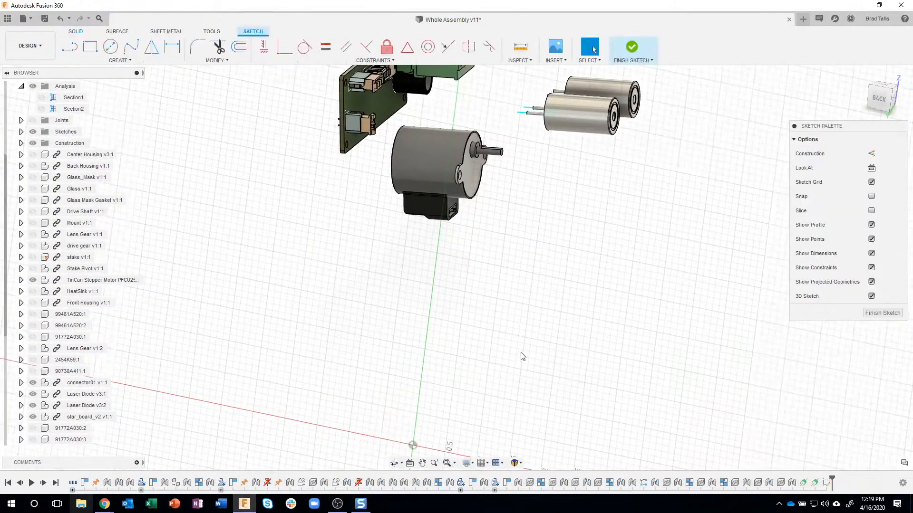
Start a Fit Point Spline at the centre of the end face of the lower pin on Laser Diode v3:2
{"action": "scroll", "coordinate": [546, 267], "scroll_direction": "up", "scroll_amount": 4}
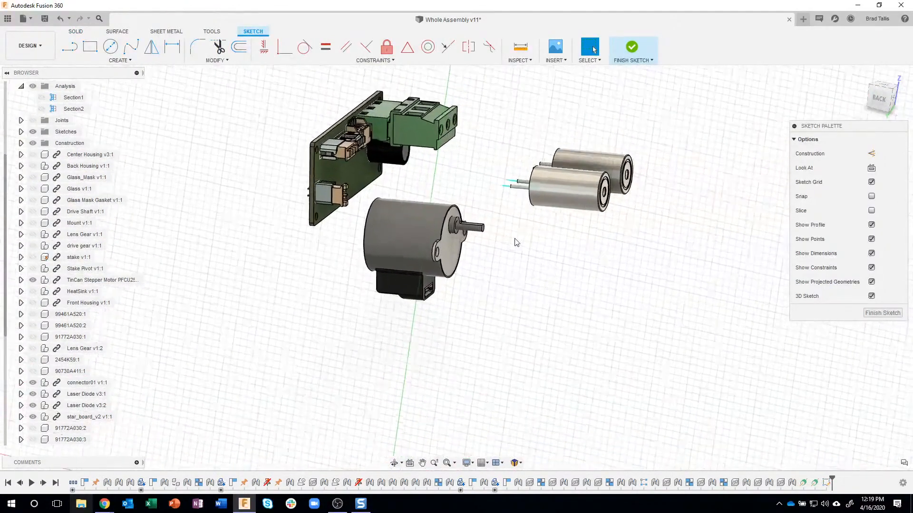
{"action": "middle_click_drag", "start_coordinate": [517, 242], "coordinate": [525, 258], "text": "shift"}
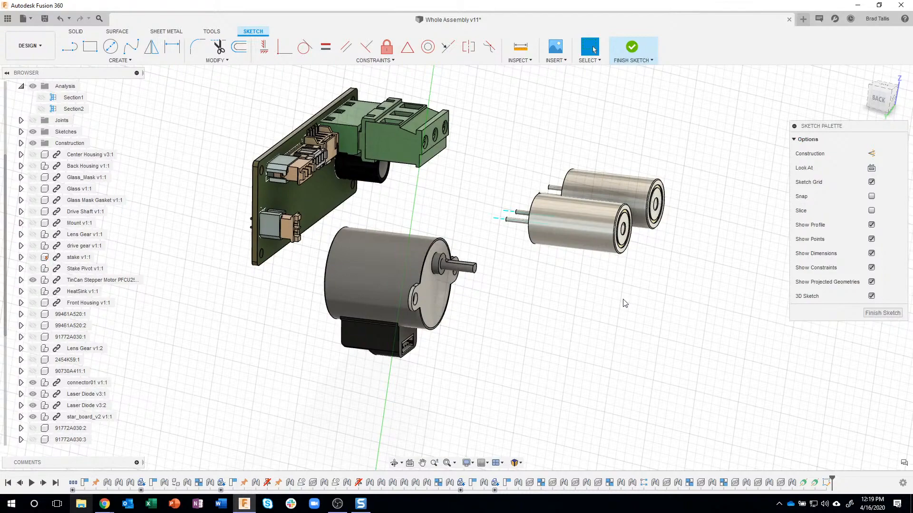
{"action": "middle_click_drag", "start_coordinate": [615, 299], "coordinate": [207, 51], "text": "shift"}
{"action": "middle_click_drag", "start_coordinate": [310, 62], "coordinate": [356, 142], "text": "shift"}
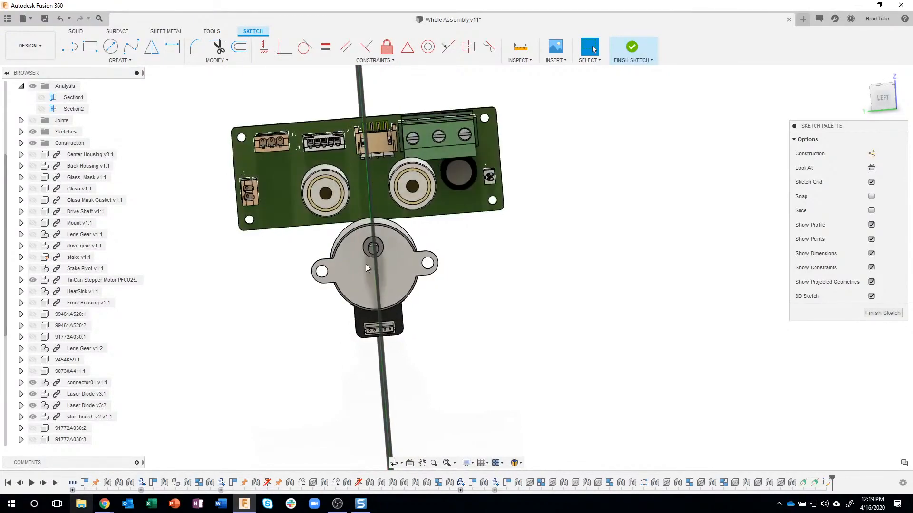
{"action": "mouse_move", "coordinate": [366, 261]}
{"action": "middle_mouse_down", "text": "shift"}
{"action": "mouse_move", "coordinate": [449, 249]}
{"action": "mouse_move", "coordinate": [627, 278]}
{"action": "middle_mouse_up", "text": "shift"}
{"action": "middle_click_drag", "start_coordinate": [860, 310], "coordinate": [162, 89], "text": "shift"}
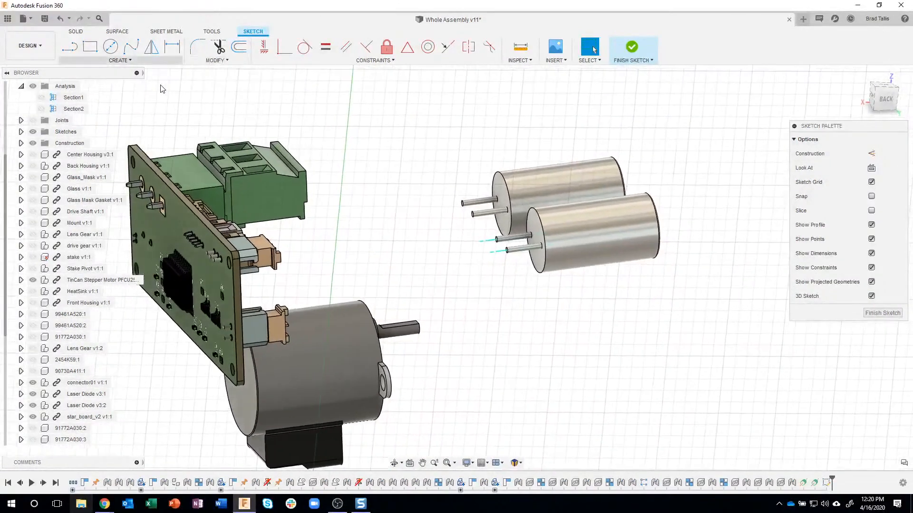
{"action": "left_click", "coordinate": [131, 47]}
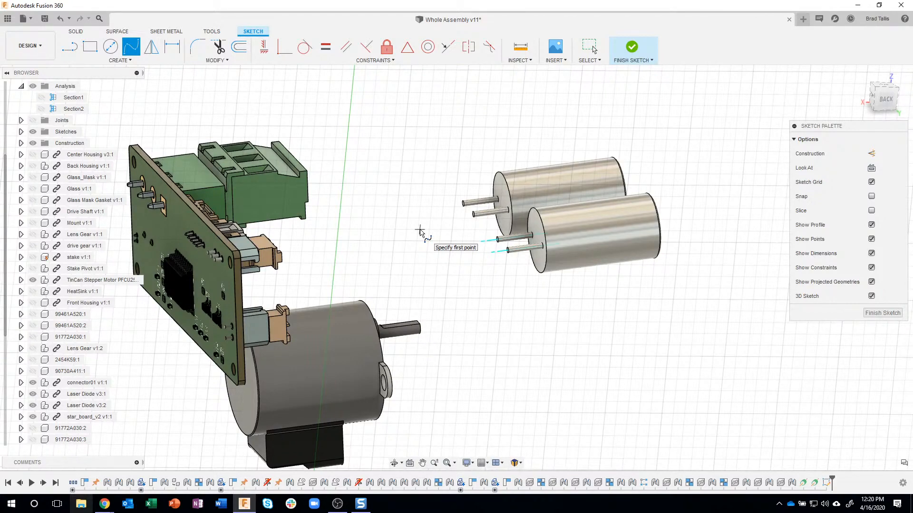
{"action": "scroll", "coordinate": [517, 270], "scroll_direction": "up", "scroll_amount": 5}
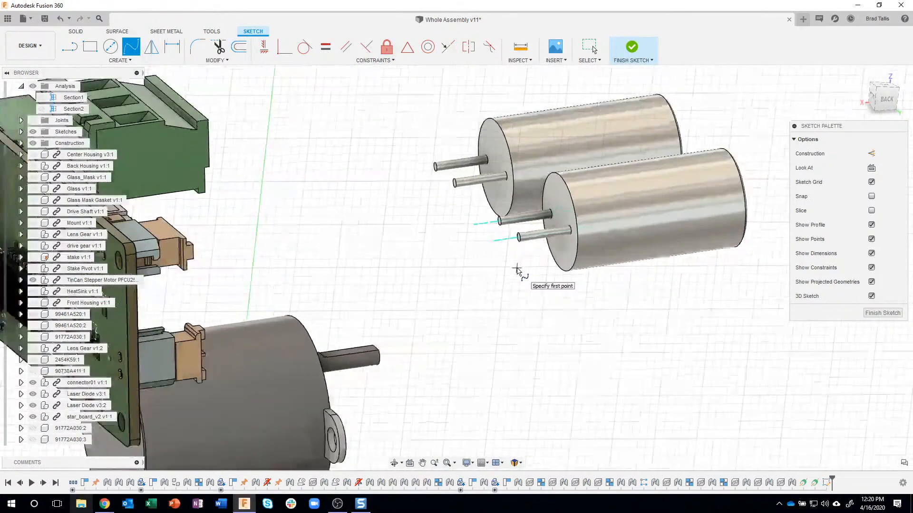
{"action": "scroll", "coordinate": [519, 266], "scroll_direction": "up", "scroll_amount": 5}
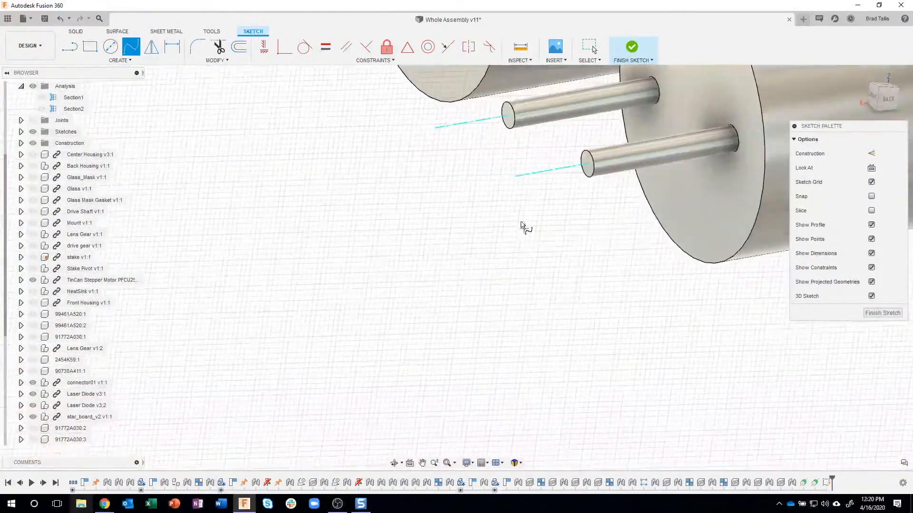
{"action": "scroll", "coordinate": [596, 155], "scroll_direction": "up", "scroll_amount": 3}
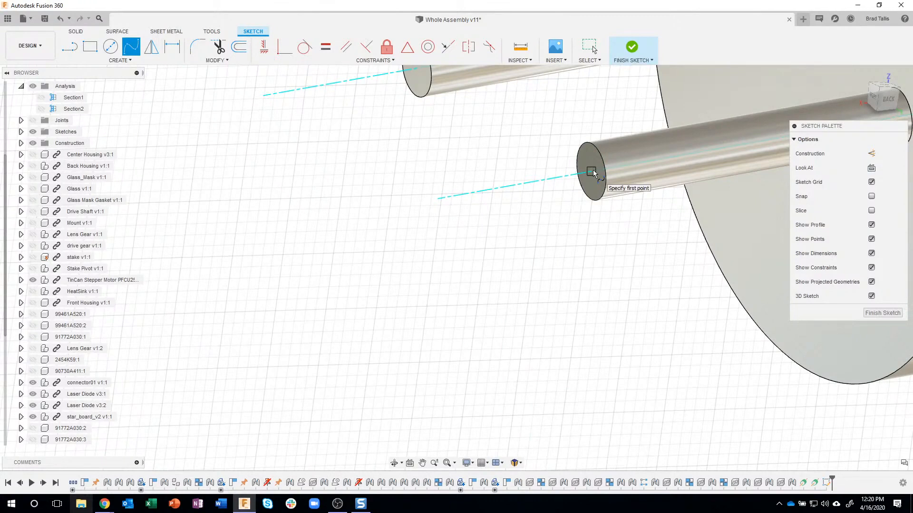
{"action": "left_click", "coordinate": [592, 173]}
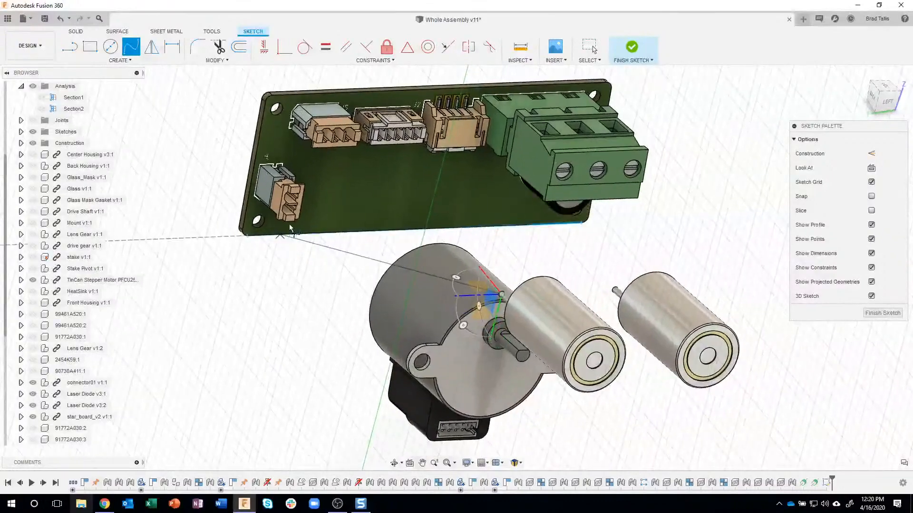
Place the spline's end point at the centre of the lower round hole inside the J4 connector and finish the spline
{"action": "scroll", "coordinate": [291, 219], "scroll_direction": "up", "scroll_amount": 3}
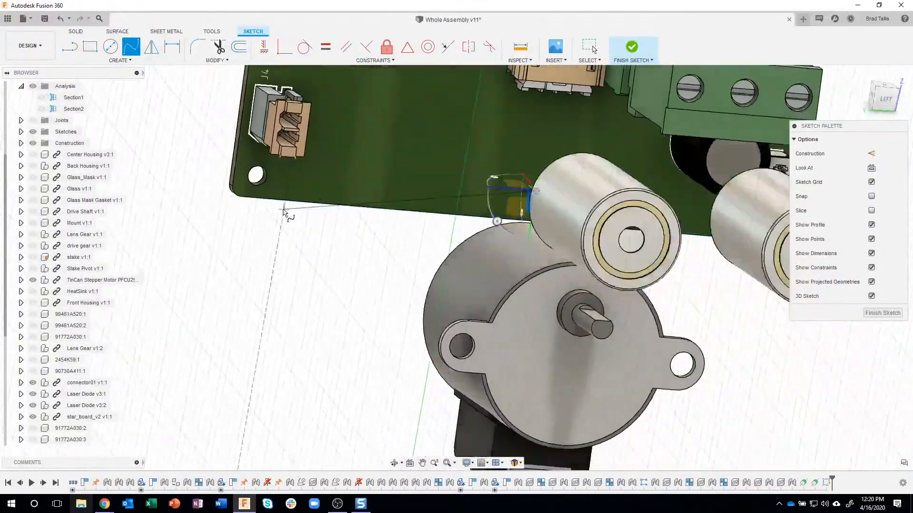
{"action": "scroll", "coordinate": [296, 153], "scroll_direction": "up", "scroll_amount": 4}
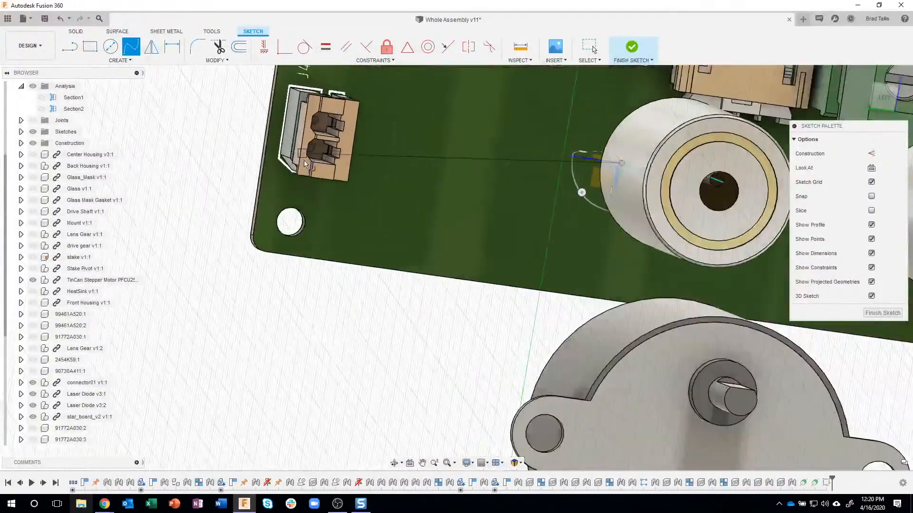
{"action": "scroll", "coordinate": [329, 152], "scroll_direction": "up", "scroll_amount": 3}
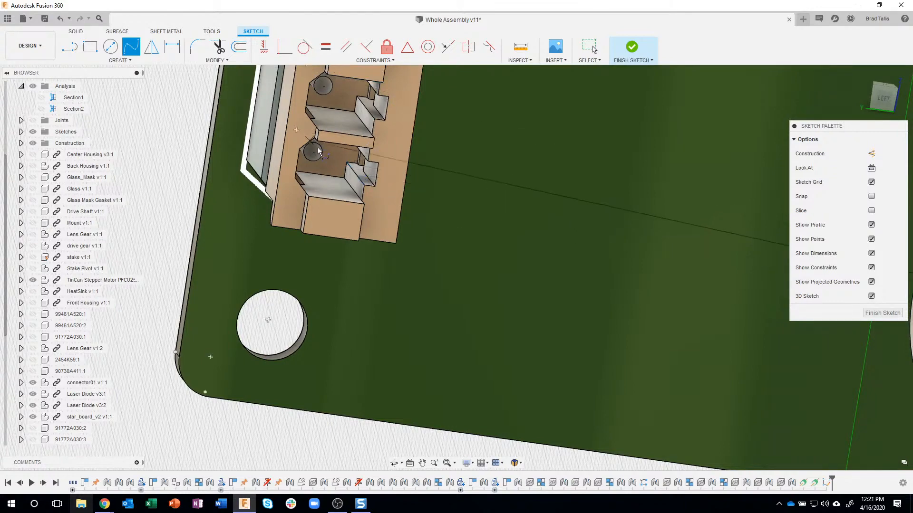
{"action": "middle_click_drag", "start_coordinate": [327, 167], "coordinate": [319, 153], "text": "shift"}
{"action": "scroll", "coordinate": [319, 154], "scroll_direction": "up", "scroll_amount": 3}
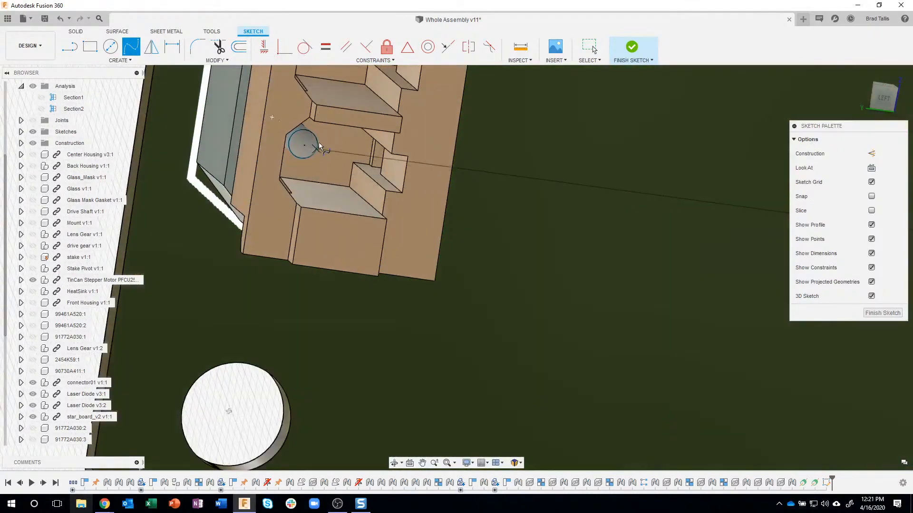
{"action": "middle_click_drag", "start_coordinate": [310, 144], "coordinate": [321, 142], "text": "shift"}
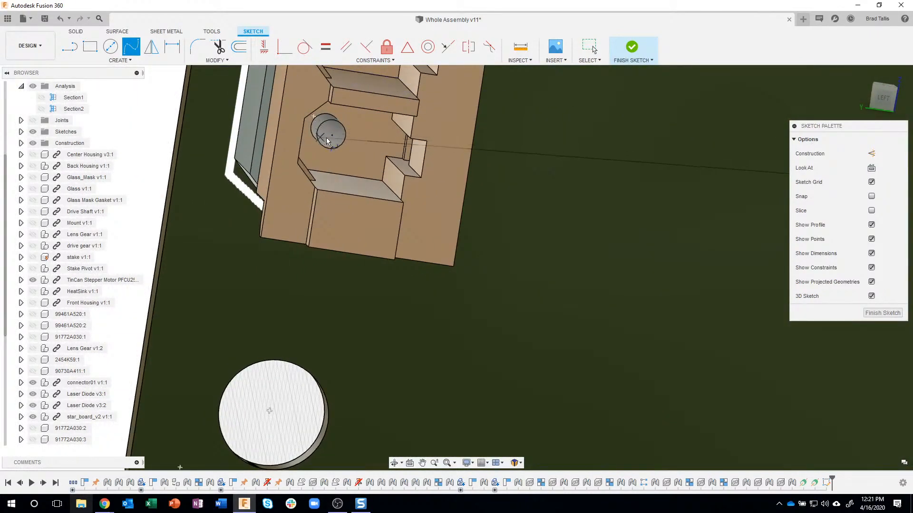
{"action": "left_click", "coordinate": [331, 137]}
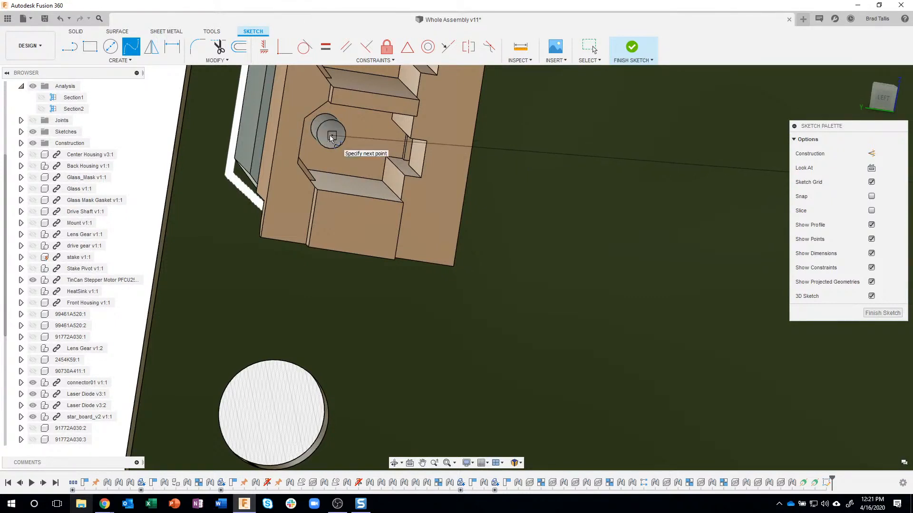
{"action": "scroll", "coordinate": [332, 137], "scroll_direction": "down", "scroll_amount": 5}
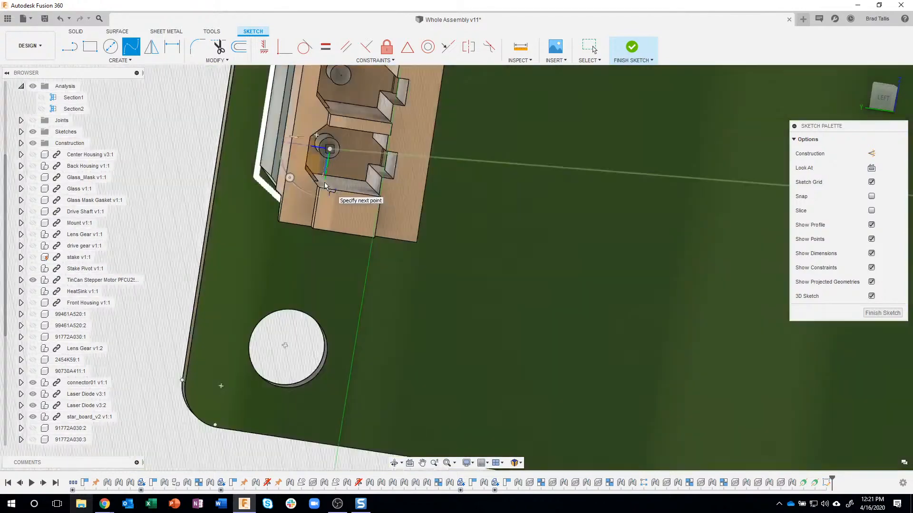
{"action": "scroll", "coordinate": [324, 182], "scroll_direction": "down", "scroll_amount": 2}
{"action": "scroll", "coordinate": [324, 182], "scroll_direction": "up", "scroll_amount": 10}
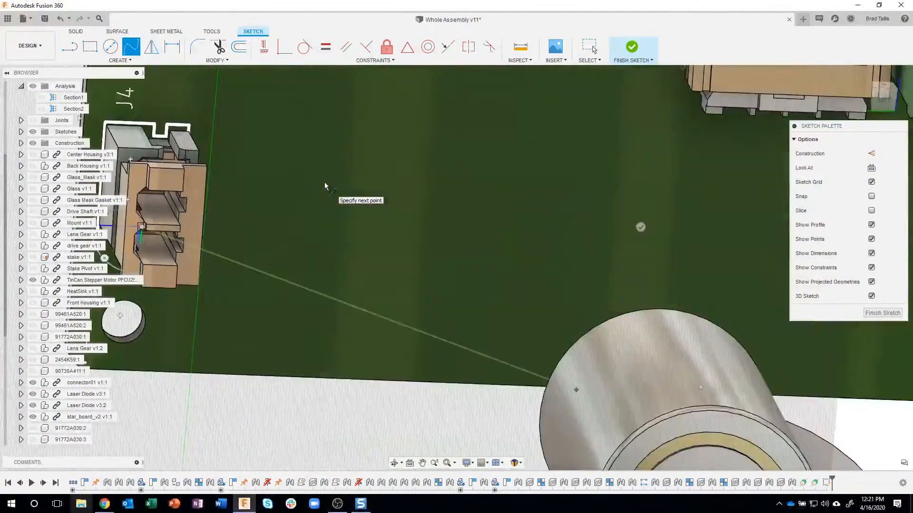
{"action": "scroll", "coordinate": [316, 204], "scroll_direction": "down", "scroll_amount": 10}
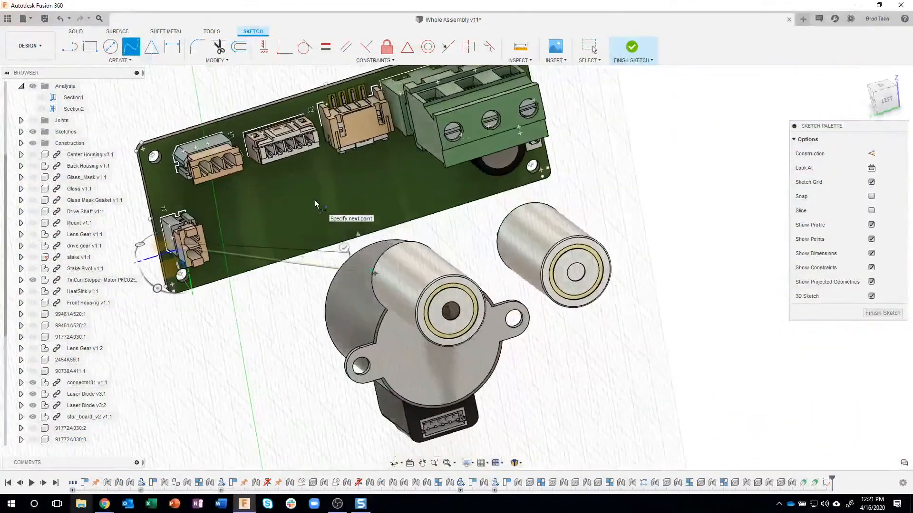
{"action": "middle_click_drag", "start_coordinate": [331, 207], "coordinate": [431, 242], "text": "shift"}
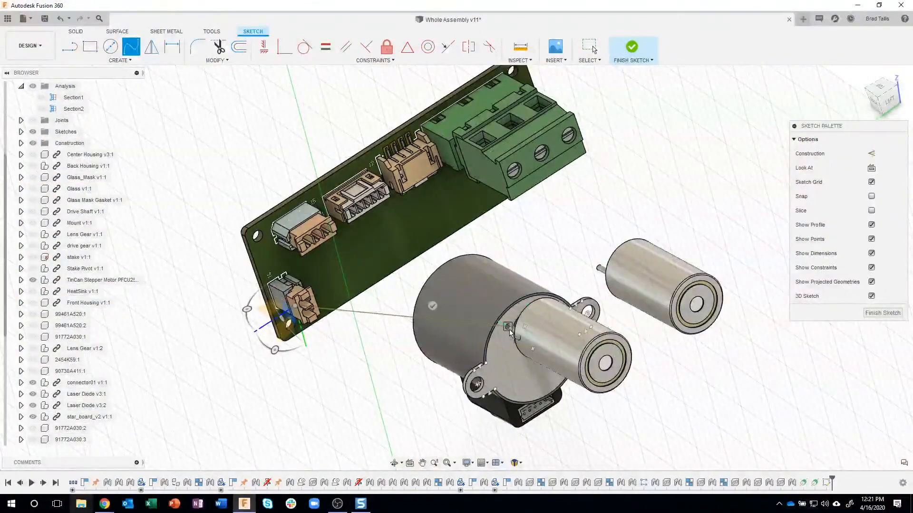
{"action": "middle_click_drag", "start_coordinate": [506, 327], "coordinate": [589, 390], "text": "shift"}
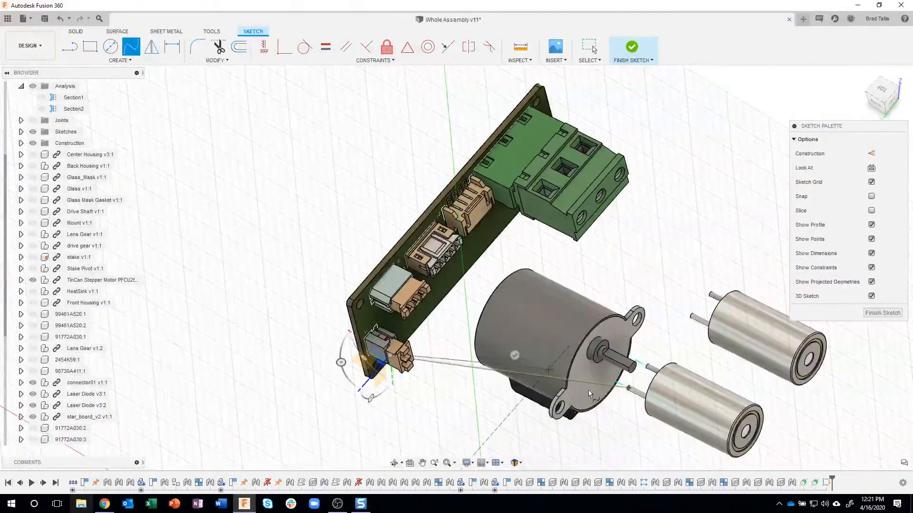
{"action": "left_click", "coordinate": [630, 389]}
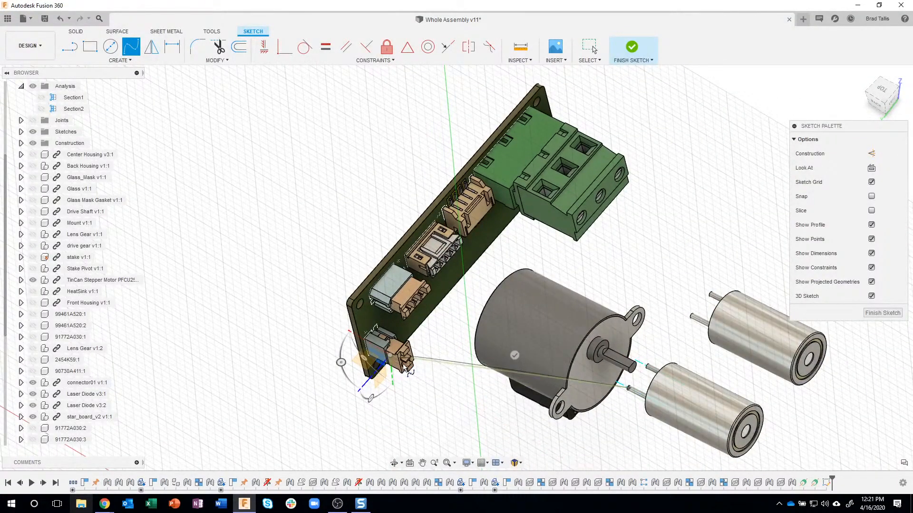
{"action": "left_click", "coordinate": [514, 356]}
Constrain the spline's tangent handle at the laser diode pin parallel to the construction axis through that lower pin
{"action": "middle_click_drag", "start_coordinate": [462, 447], "coordinate": [594, 260], "text": "shift"}
{"action": "scroll", "coordinate": [608, 246], "scroll_direction": "up", "scroll_amount": 3}
{"action": "scroll", "coordinate": [609, 246], "scroll_direction": "up", "scroll_amount": 5}
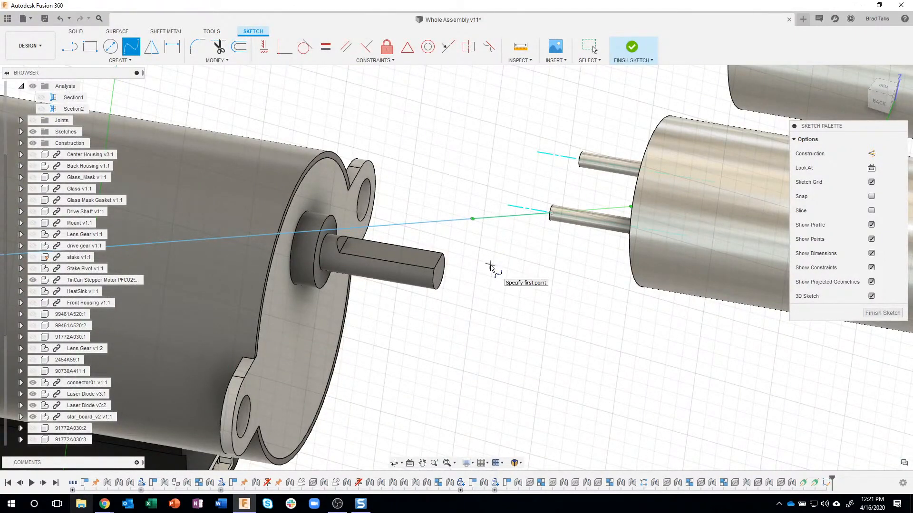
{"action": "middle_click_drag", "start_coordinate": [490, 265], "coordinate": [601, 202], "text": "shift"}
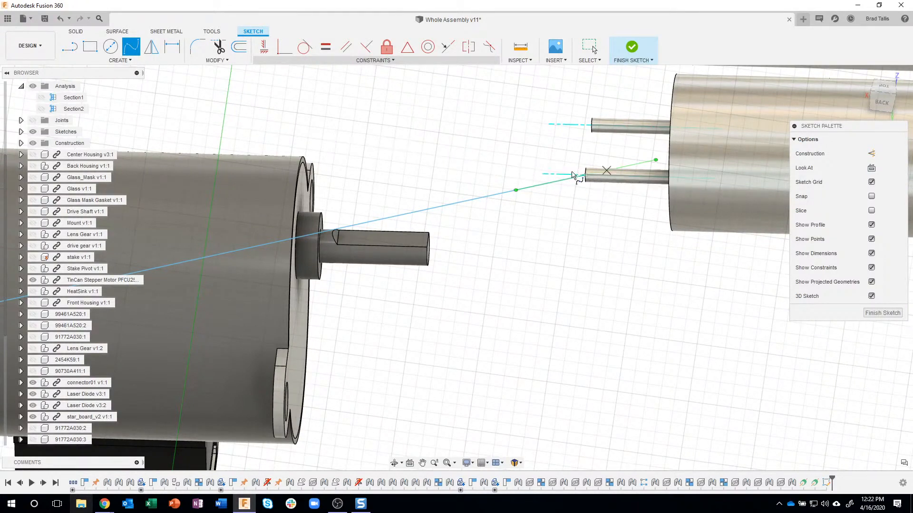
{"action": "left_click", "coordinate": [347, 47]}
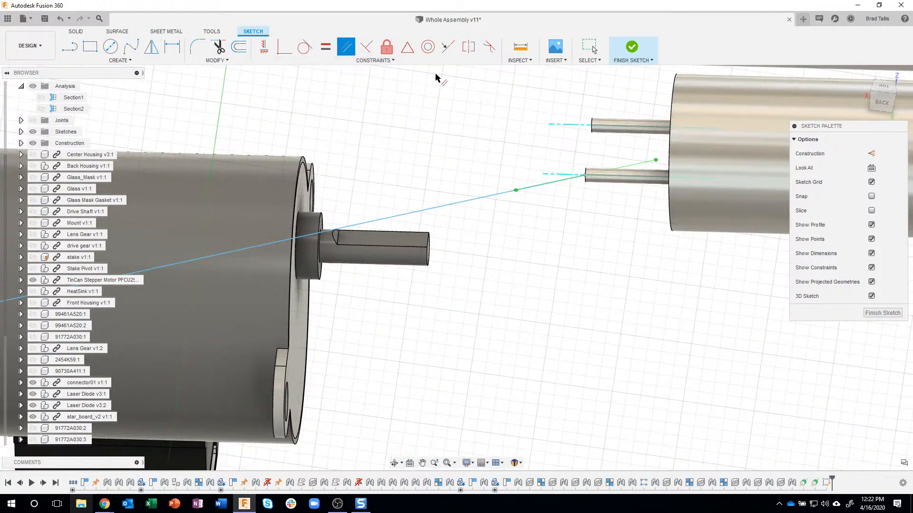
{"action": "left_click", "coordinate": [542, 190]}
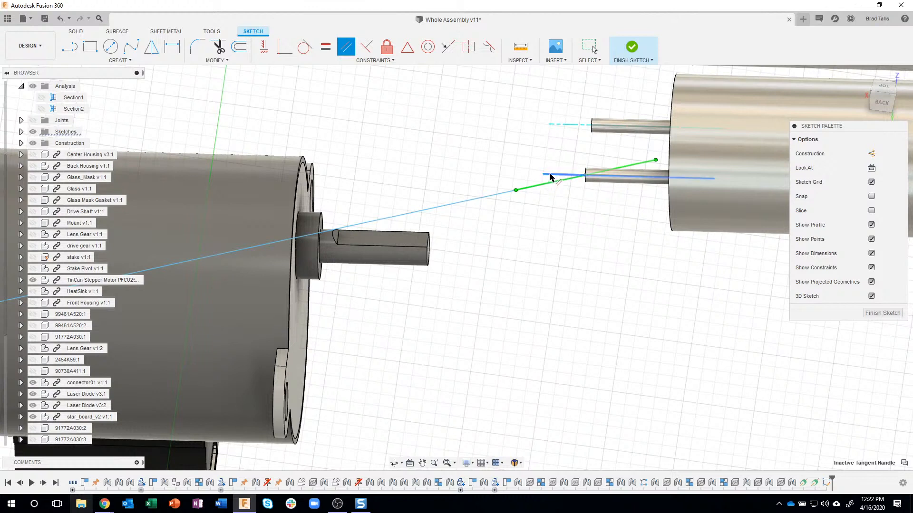
{"action": "left_click", "coordinate": [550, 175]}
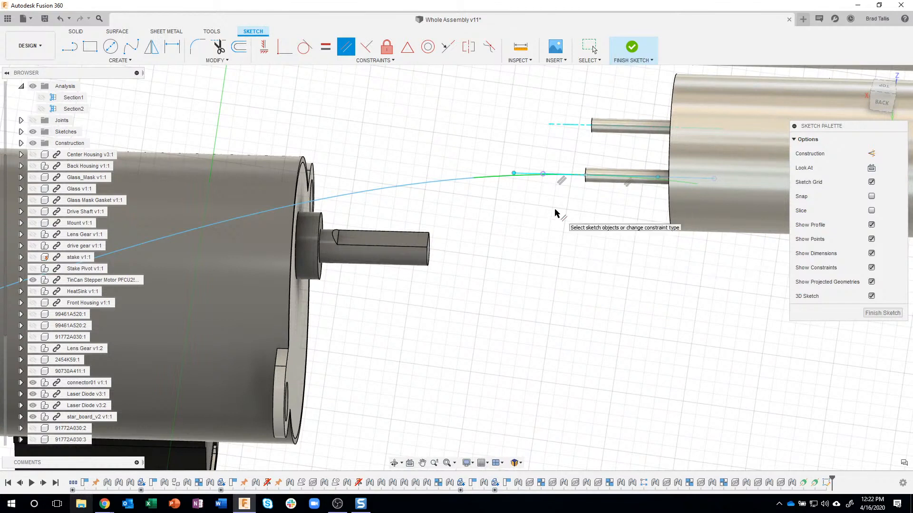
{"action": "key", "text": "Escape"}
Try to lengthen the tangent handle at the laser diode pin by moving its outer end point about 0.05 in along X with Move/Copy
{"action": "left_click", "coordinate": [517, 176]}
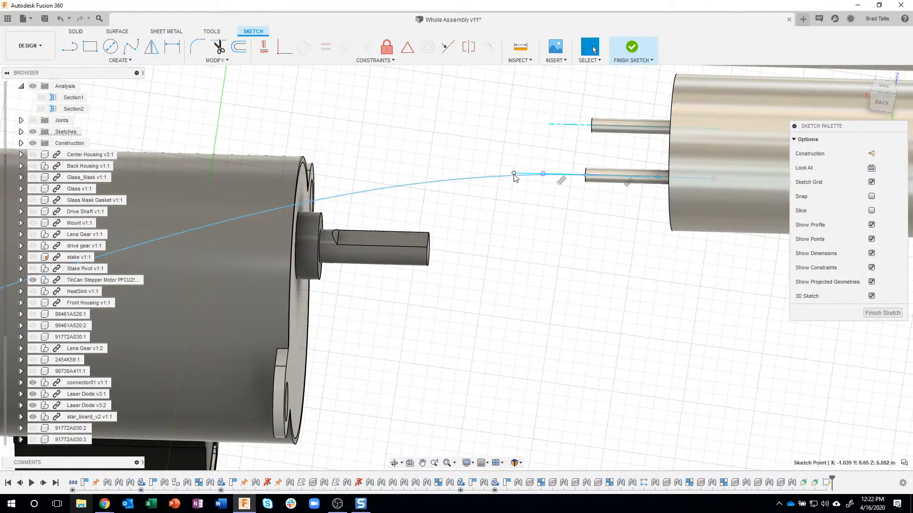
{"action": "right_click", "coordinate": [514, 175]}
{"action": "left_click", "coordinate": [474, 187]}
{"action": "mouse_move", "coordinate": [483, 168]}
{"action": "left_mouse_down"}
{"action": "mouse_move", "coordinate": [410, 164]}
{"action": "mouse_move", "coordinate": [474, 176]}
{"action": "mouse_move", "coordinate": [414, 163]}
{"action": "mouse_move", "coordinate": [468, 170]}
{"action": "left_mouse_up"}
{"action": "left_click_drag", "start_coordinate": [447, 208], "coordinate": [447, 208]}
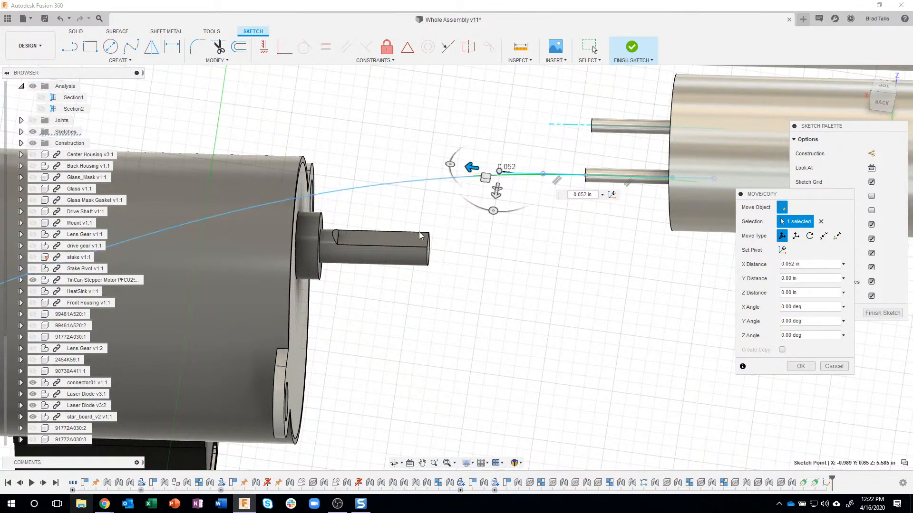
{"action": "left_click", "coordinate": [497, 174]}
{"action": "mouse_move", "coordinate": [497, 174]}
{"action": "left_mouse_down"}
{"action": "mouse_move", "coordinate": [477, 169]}
{"action": "mouse_move", "coordinate": [492, 170]}
{"action": "left_mouse_up"}
{"action": "key", "text": "Return"}
{"action": "left_click", "coordinate": [586, 218]}
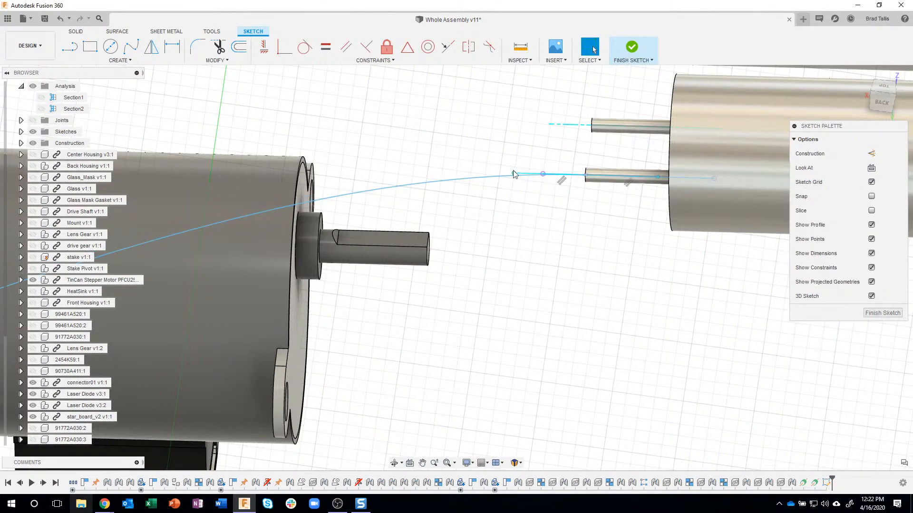
Constrain the spline's tangent handle at the J4 connector end parallel to the straight edge running along the connector's lower slot
{"action": "scroll", "coordinate": [565, 267], "scroll_direction": "down", "scroll_amount": 2}
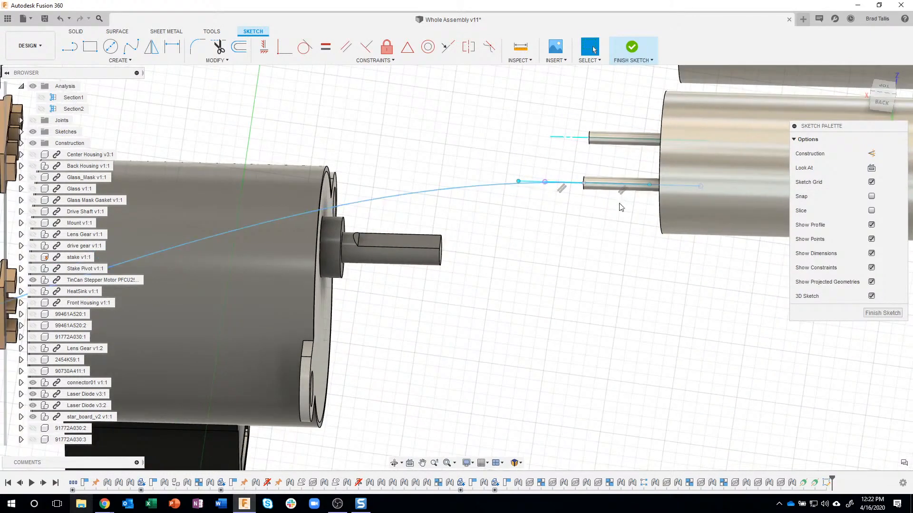
{"action": "scroll", "coordinate": [621, 201], "scroll_direction": "down", "scroll_amount": 5}
{"action": "mouse_move", "coordinate": [597, 209]}
{"action": "middle_mouse_down", "text": "shift"}
{"action": "mouse_move", "coordinate": [580, 198]}
{"action": "mouse_move", "coordinate": [598, 198]}
{"action": "middle_mouse_up", "text": "shift"}
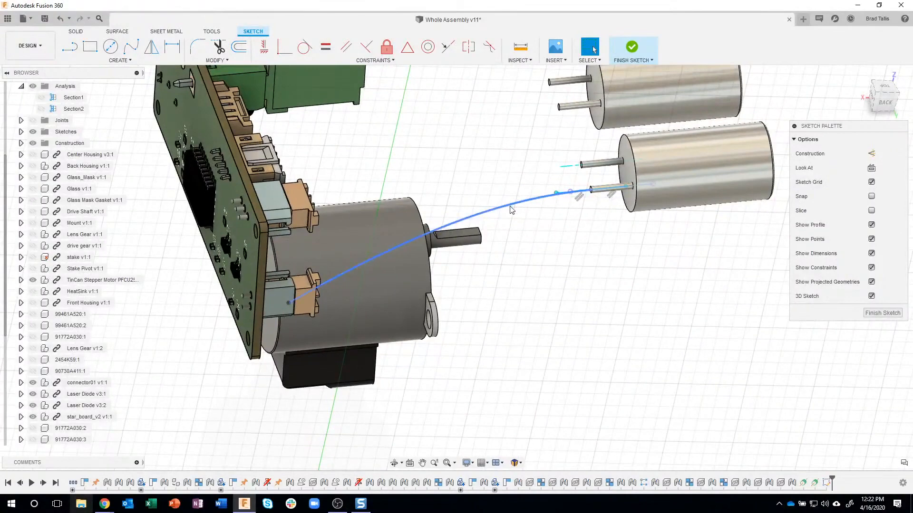
{"action": "mouse_move", "coordinate": [361, 281]}
{"action": "middle_mouse_down", "text": "shift"}
{"action": "mouse_move", "coordinate": [328, 261]}
{"action": "mouse_move", "coordinate": [313, 274]}
{"action": "mouse_move", "coordinate": [263, 212]}
{"action": "middle_mouse_up", "text": "shift"}
{"action": "scroll", "coordinate": [263, 212], "scroll_direction": "up", "scroll_amount": 10}
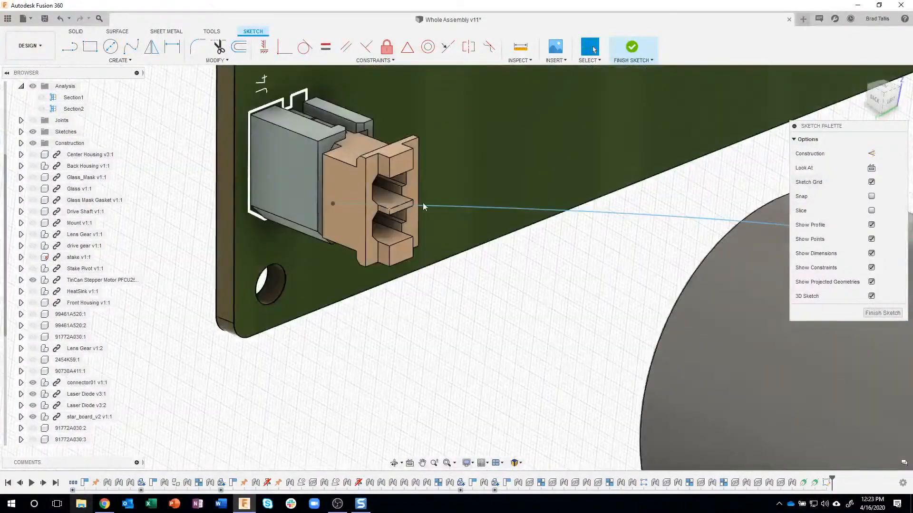
{"action": "left_click", "coordinate": [431, 205]}
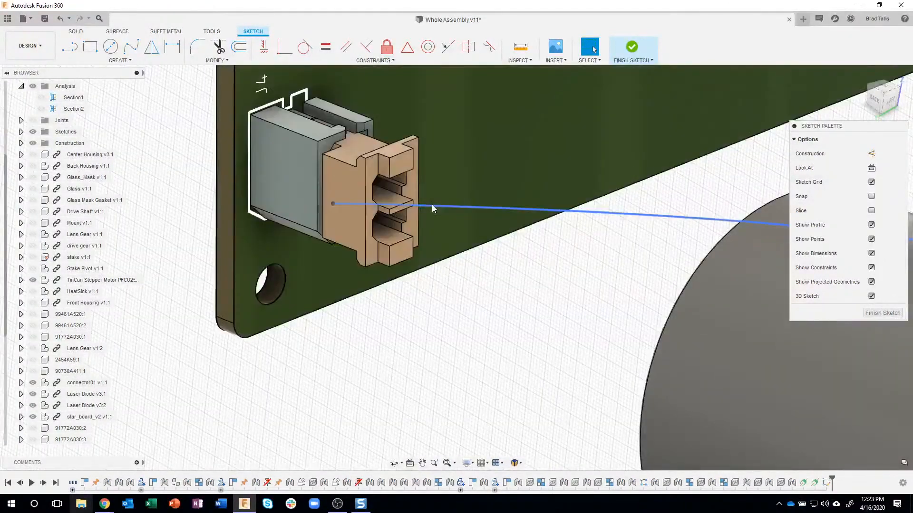
{"action": "middle_click_drag", "start_coordinate": [412, 213], "coordinate": [358, 282], "text": "shift"}
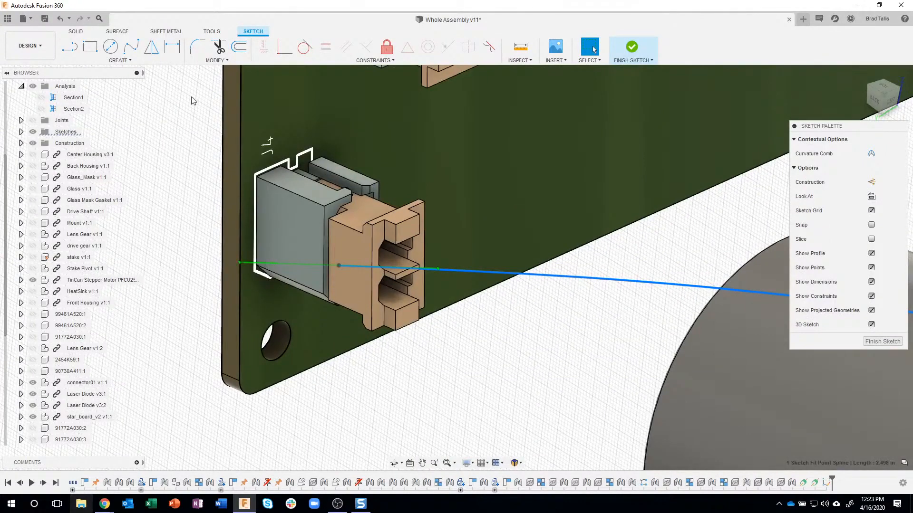
{"action": "left_click", "coordinate": [260, 267]}
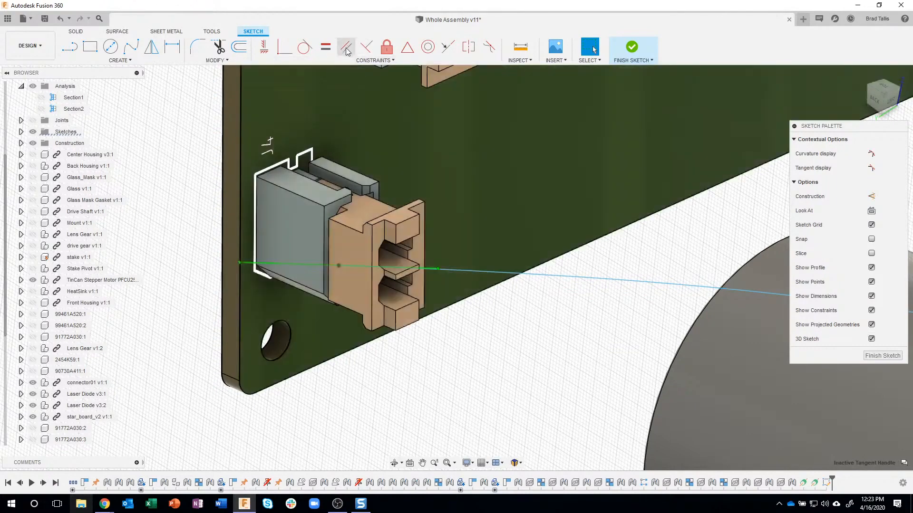
{"action": "left_click", "coordinate": [348, 48]}
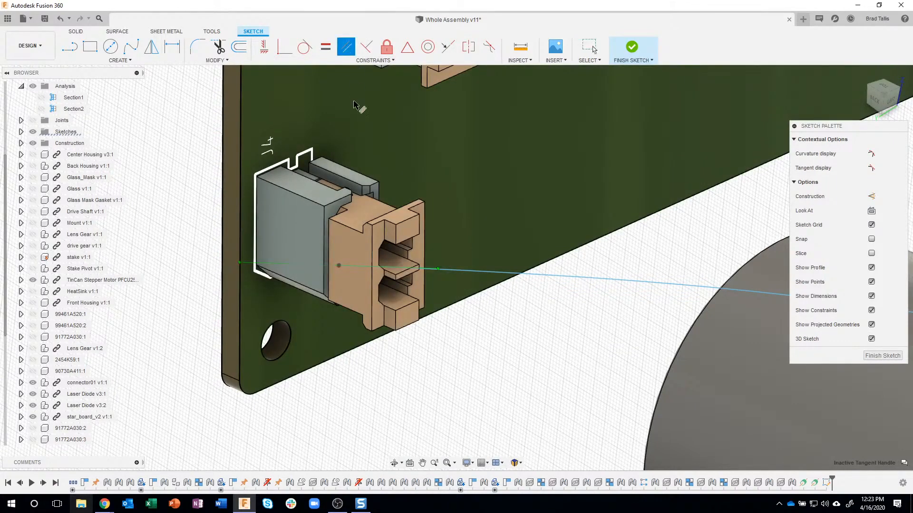
{"action": "scroll", "coordinate": [449, 363], "scroll_direction": "up", "scroll_amount": 5}
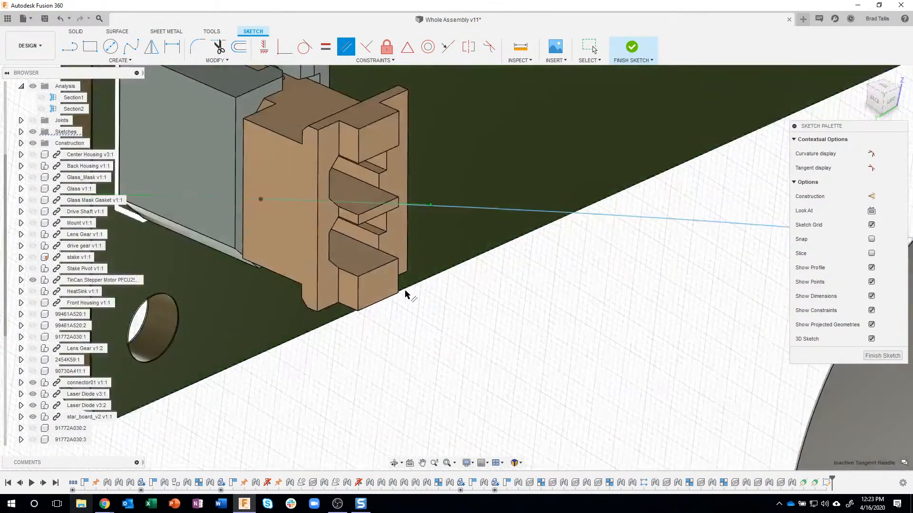
{"action": "left_click", "coordinate": [366, 235]}
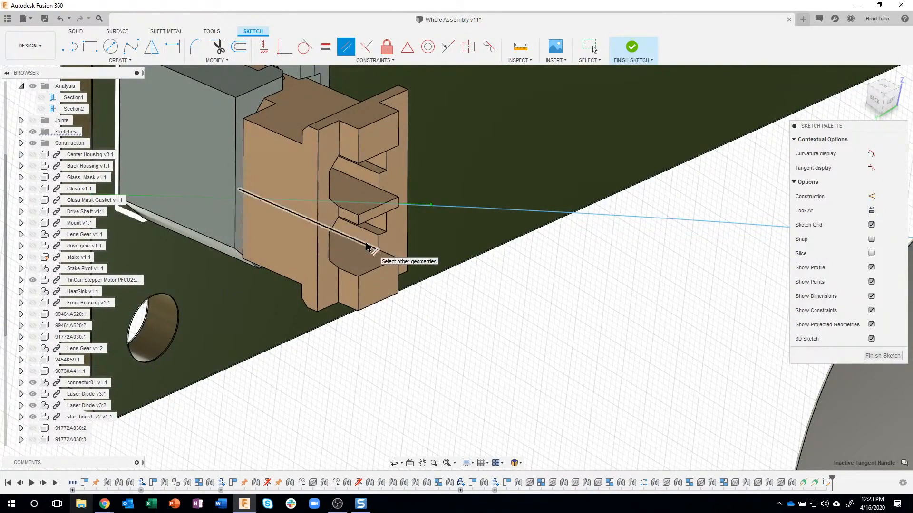
{"action": "left_click", "coordinate": [366, 246]}
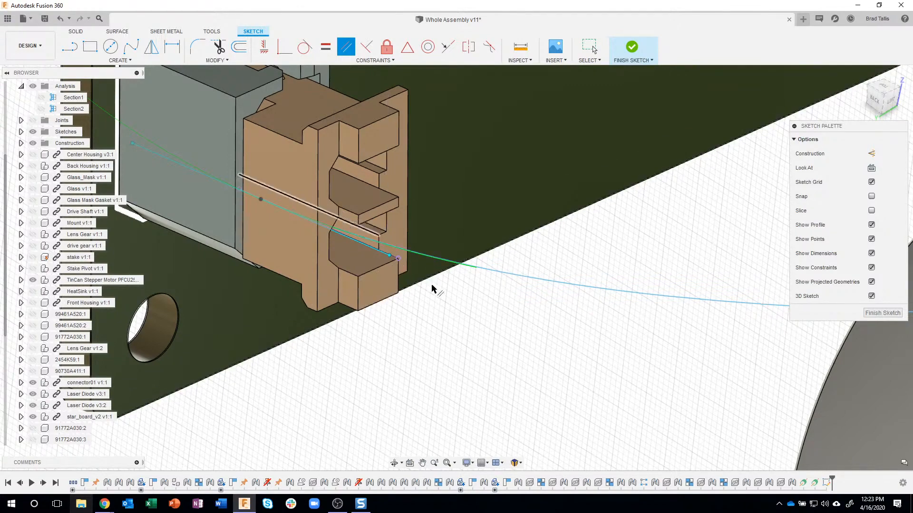
{"action": "key", "text": "Escape"}
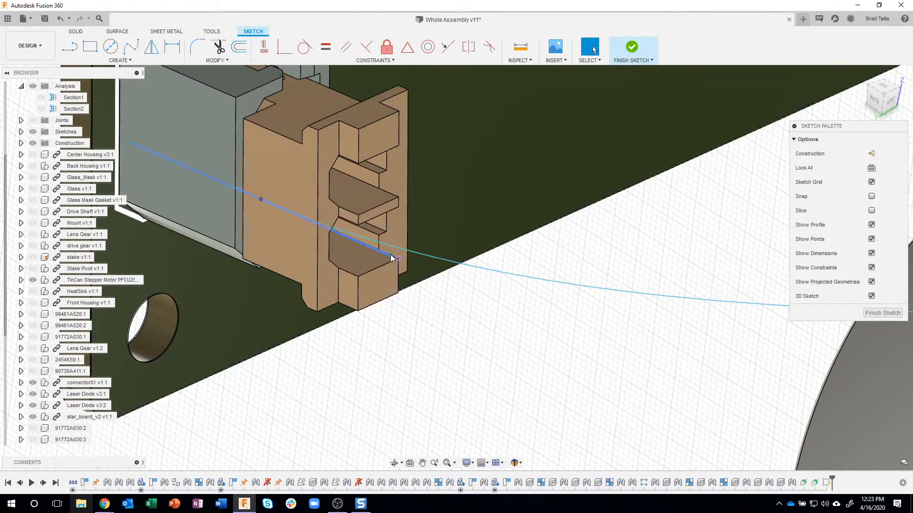
Lengthen the tangent handle at J4 by moving its outer end point about 0.22 in outward along X with Move/Copy
{"action": "left_click", "coordinate": [391, 258]}
{"action": "right_click", "coordinate": [389, 257]}
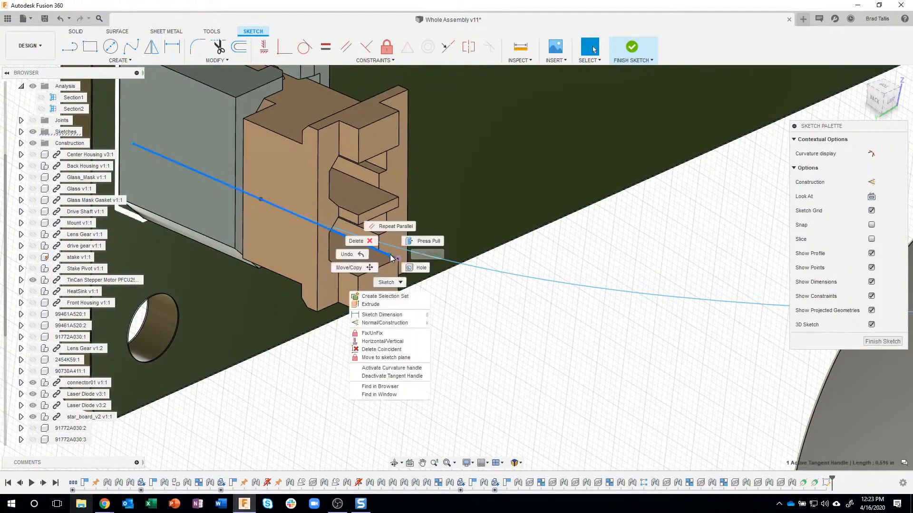
{"action": "left_click", "coordinate": [361, 268]}
{"action": "scroll", "coordinate": [418, 311], "scroll_direction": "down", "scroll_amount": 5}
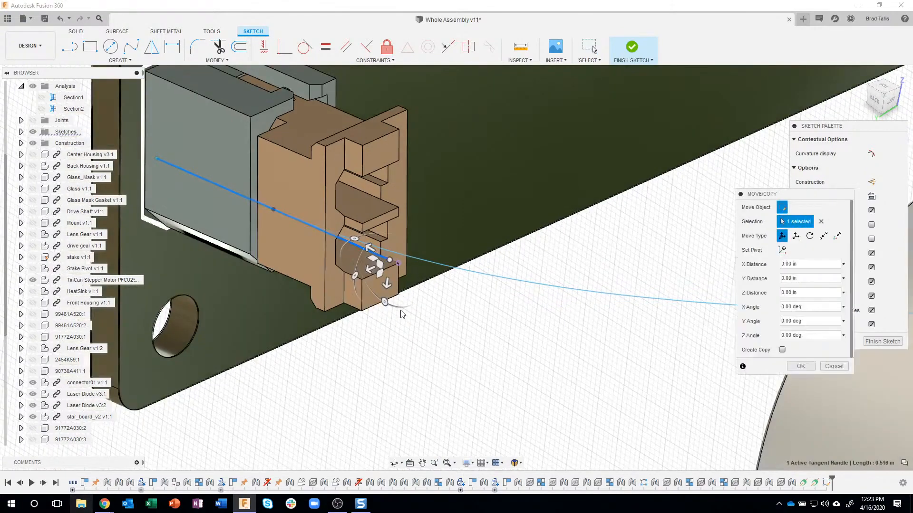
{"action": "middle_click_drag", "start_coordinate": [424, 312], "coordinate": [313, 422], "text": "shift"}
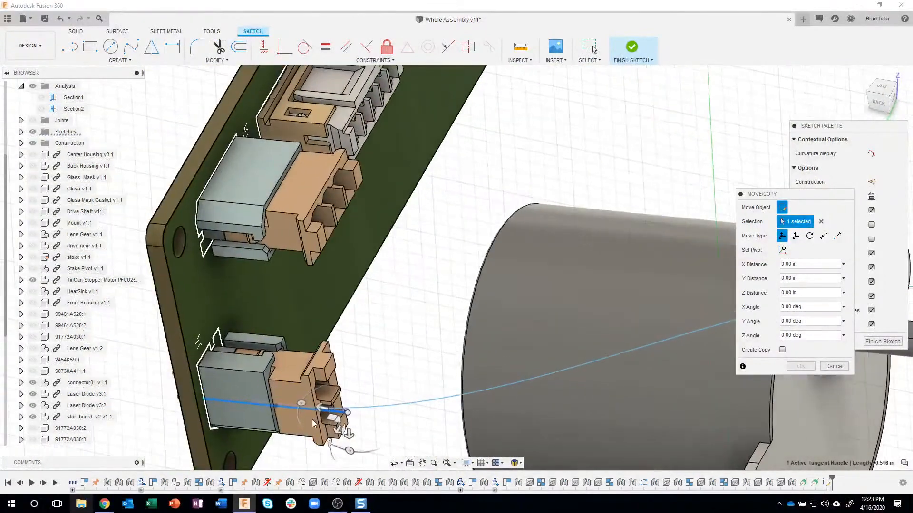
{"action": "left_click_drag", "start_coordinate": [320, 408], "coordinate": [384, 427]}
{"action": "middle_click_drag", "start_coordinate": [398, 356], "coordinate": [458, 350]}
{"action": "key", "text": "Return"}
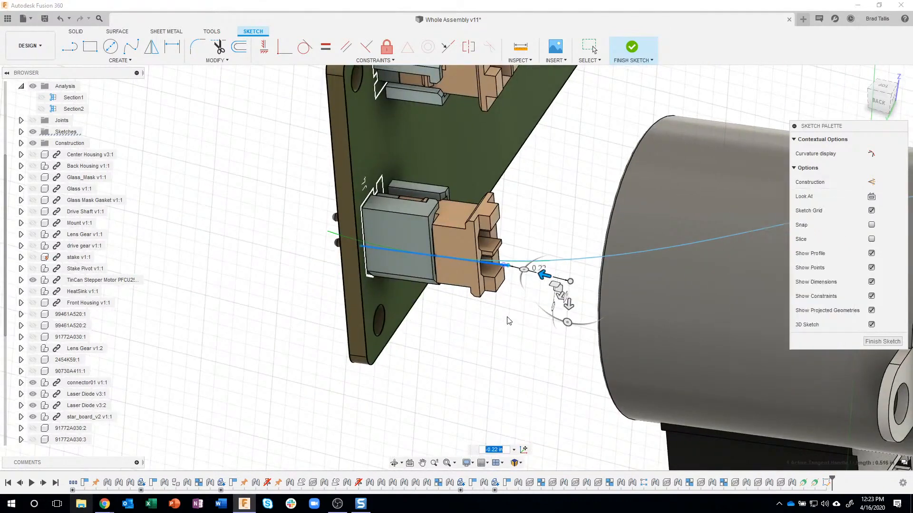
{"action": "scroll", "coordinate": [520, 278], "scroll_direction": "up", "scroll_amount": 5}
{"action": "scroll", "coordinate": [526, 262], "scroll_direction": "up", "scroll_amount": 4}
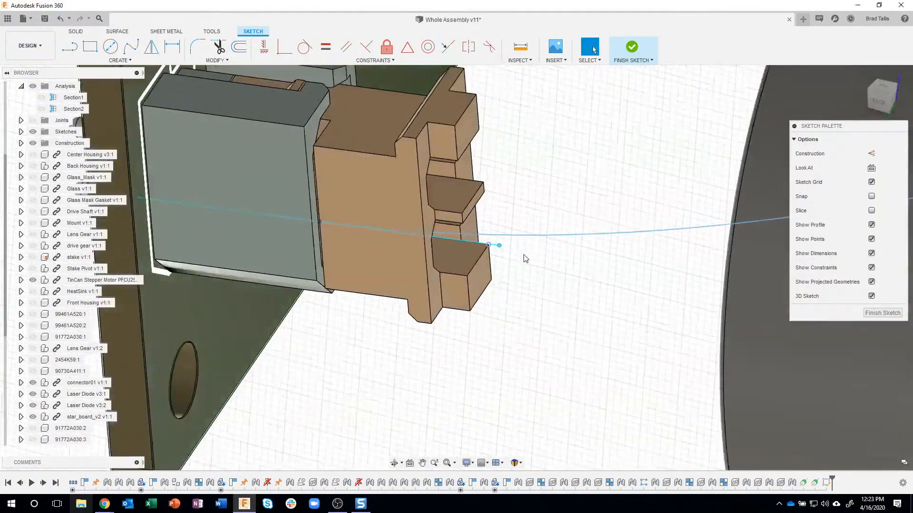
Try to extend the tangent handle at J4 further by moving its outer end point -0.088 in along X with Move/Copy
{"action": "left_click", "coordinate": [497, 246]}
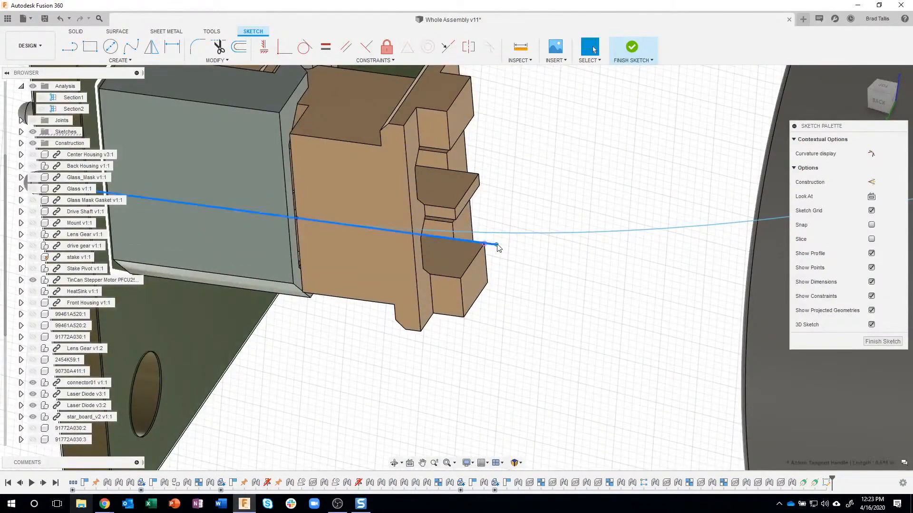
{"action": "right_click", "coordinate": [496, 246]}
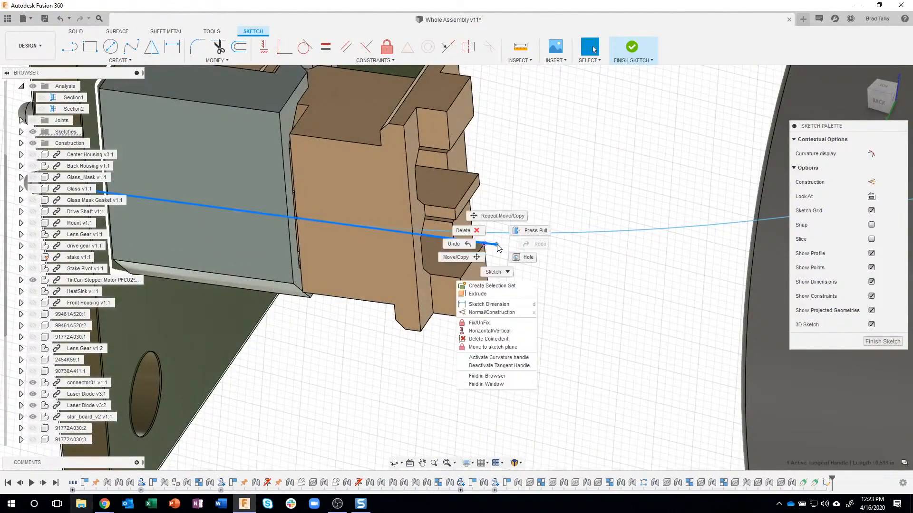
{"action": "left_click", "coordinate": [467, 264]}
{"action": "left_click_drag", "start_coordinate": [470, 239], "coordinate": [539, 257]}
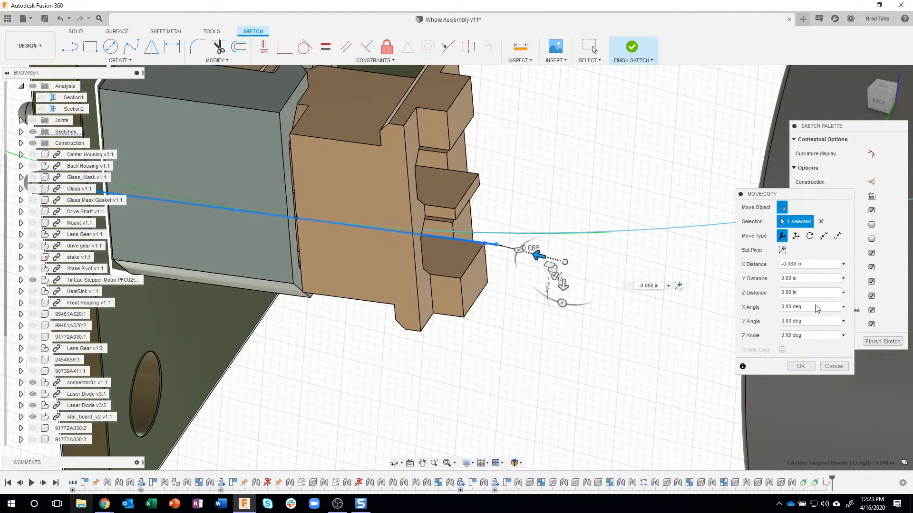
{"action": "left_click", "coordinate": [800, 366]}
{"action": "scroll", "coordinate": [598, 358], "scroll_direction": "down", "scroll_amount": 5}
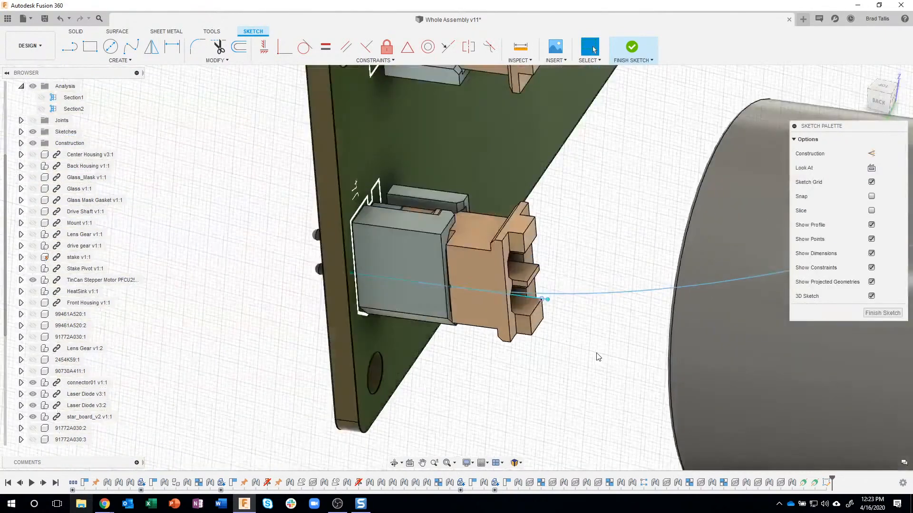
{"action": "scroll", "coordinate": [598, 358], "scroll_direction": "down", "scroll_amount": 5}
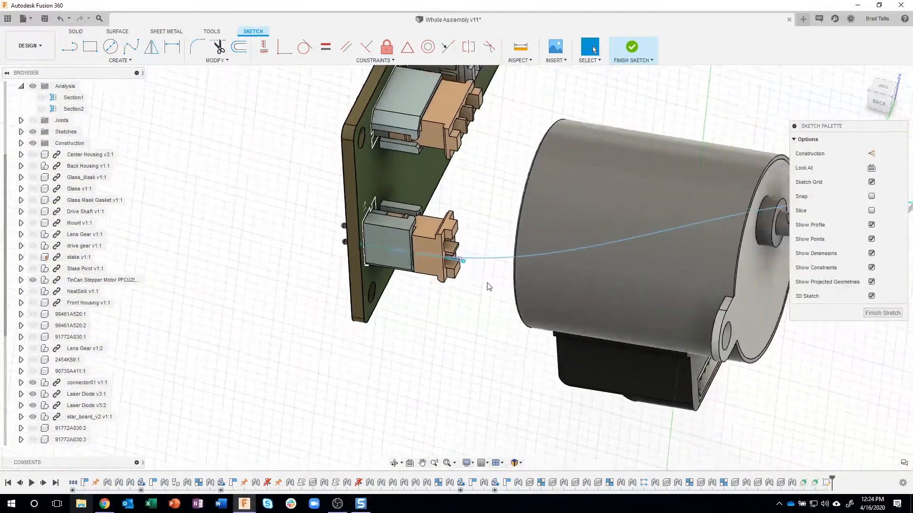
Start a second Fit Point Spline at the centre of the end face of the upper pin on Laser Diode v3:2
{"action": "middle_click_drag", "start_coordinate": [494, 289], "coordinate": [728, 292], "text": "shift"}
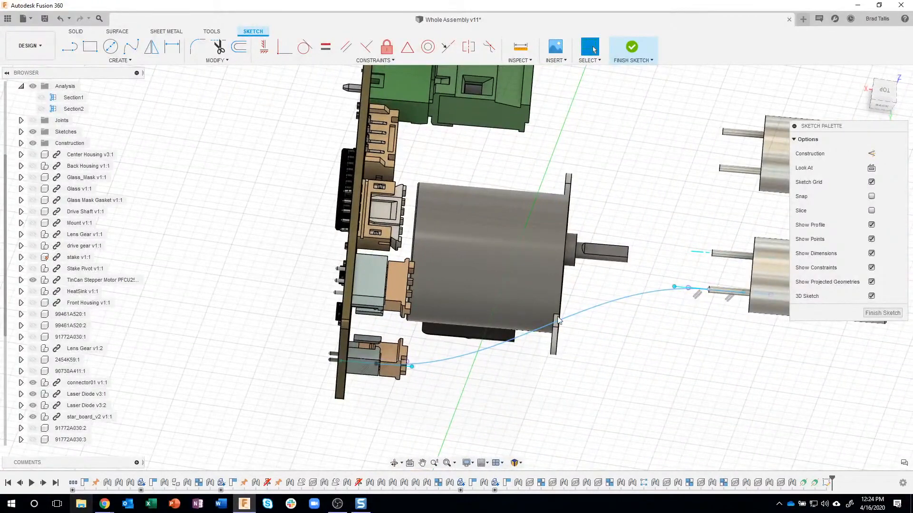
{"action": "middle_click_drag", "start_coordinate": [673, 355], "coordinate": [202, 166], "text": "shift"}
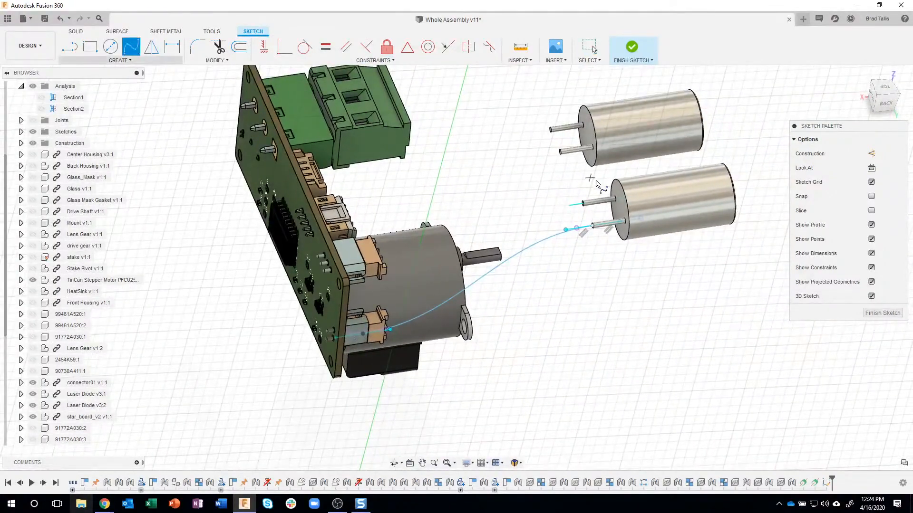
{"action": "scroll", "coordinate": [597, 183], "scroll_direction": "up", "scroll_amount": 8}
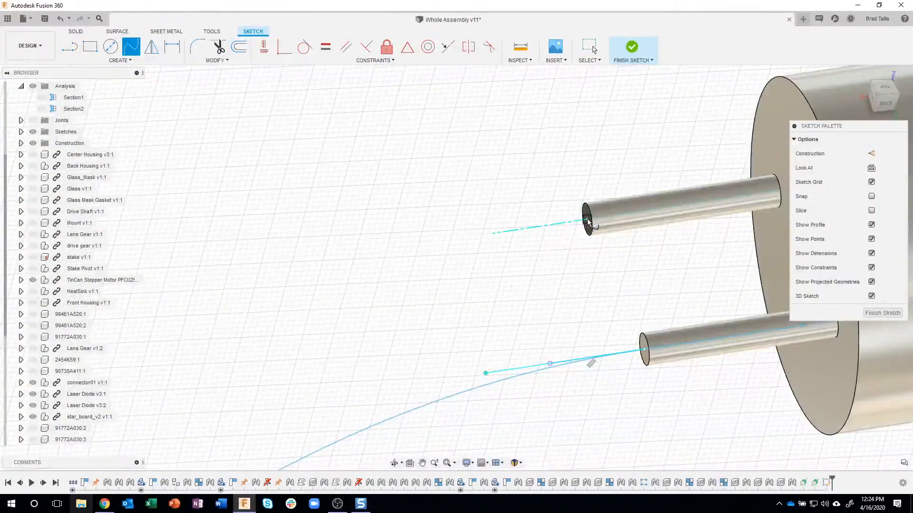
{"action": "left_click", "coordinate": [587, 221]}
Place the second spline's end point at the centre of the upper round hole inside the J4 connector and finish the spline
{"action": "middle_click_drag", "start_coordinate": [470, 291], "coordinate": [444, 287], "text": "shift"}
{"action": "scroll", "coordinate": [444, 285], "scroll_direction": "down", "scroll_amount": 10}
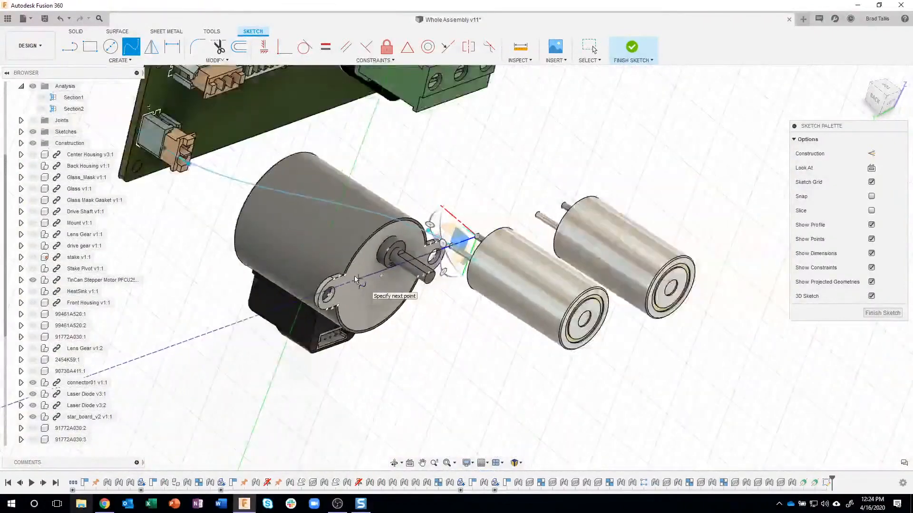
{"action": "middle_click_drag", "start_coordinate": [354, 275], "coordinate": [239, 144], "text": "shift"}
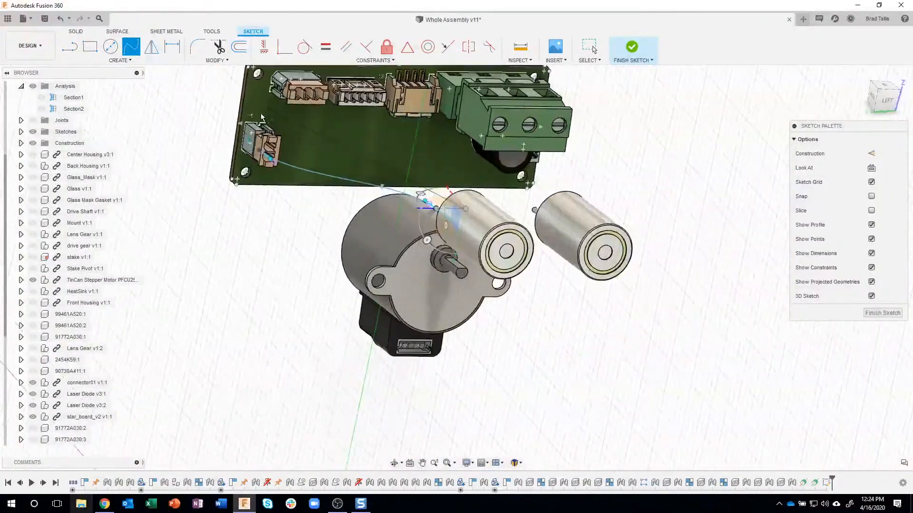
{"action": "scroll", "coordinate": [259, 143], "scroll_direction": "up", "scroll_amount": 10}
{"action": "scroll", "coordinate": [275, 170], "scroll_direction": "down", "scroll_amount": 6}
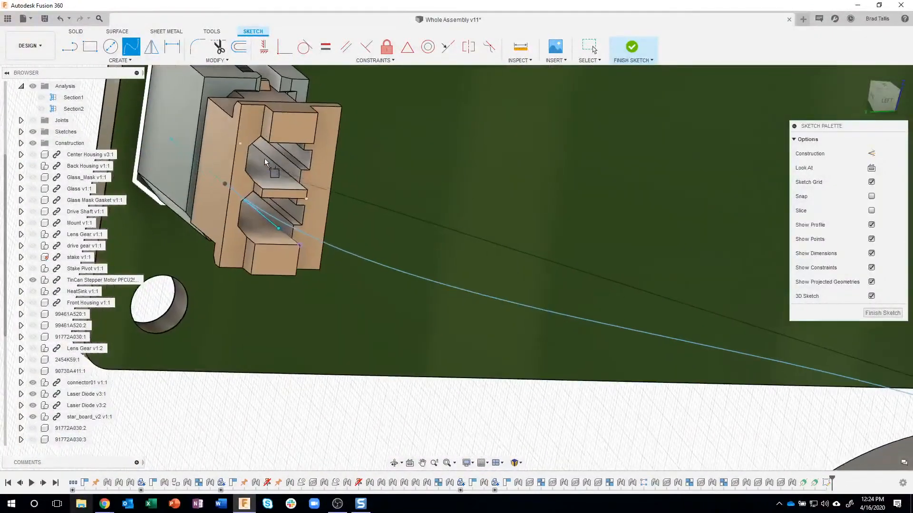
{"action": "mouse_move", "coordinate": [265, 153]}
{"action": "middle_mouse_down", "text": "shift"}
{"action": "mouse_move", "coordinate": [270, 128]}
{"action": "mouse_move", "coordinate": [296, 121]}
{"action": "mouse_move", "coordinate": [377, 119]}
{"action": "middle_mouse_up", "text": "shift"}
{"action": "scroll", "coordinate": [338, 118], "scroll_direction": "up", "scroll_amount": 5}
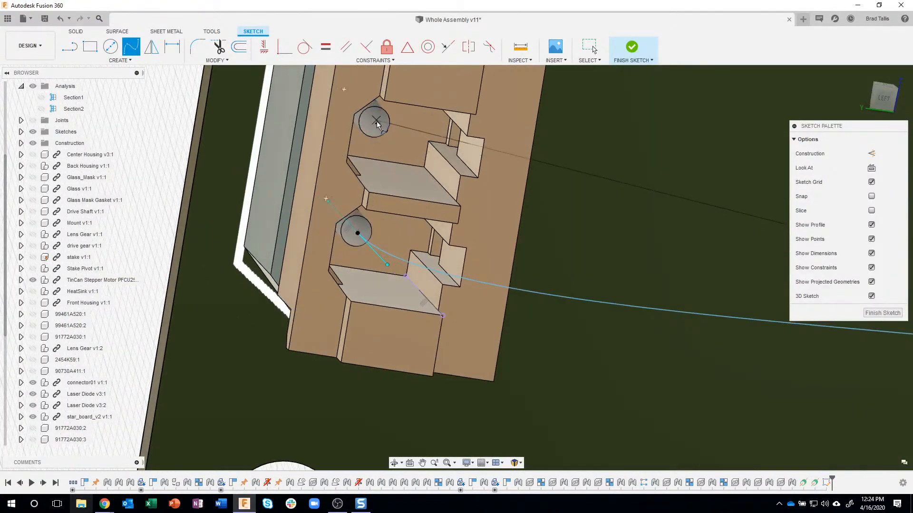
{"action": "left_click", "coordinate": [376, 126]}
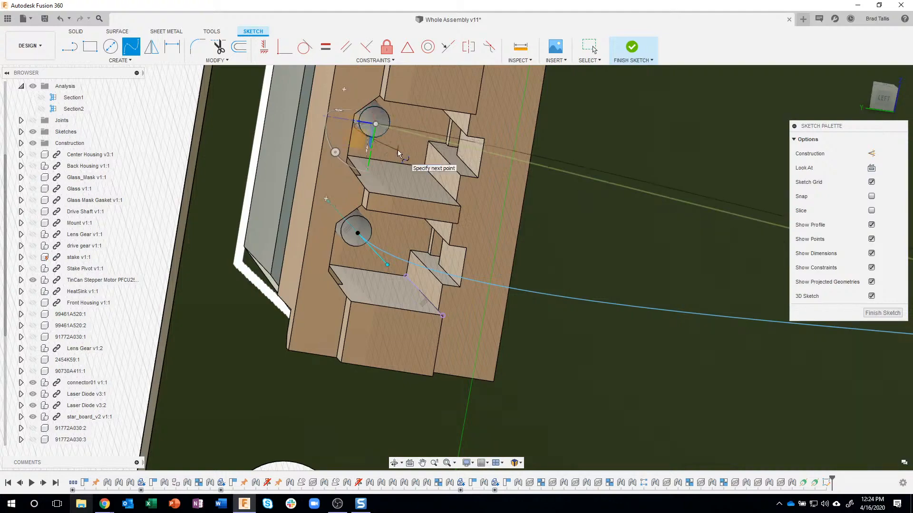
{"action": "scroll", "coordinate": [397, 150], "scroll_direction": "down", "scroll_amount": 5}
{"action": "middle_click_drag", "start_coordinate": [397, 149], "coordinate": [400, 256], "text": "shift"}
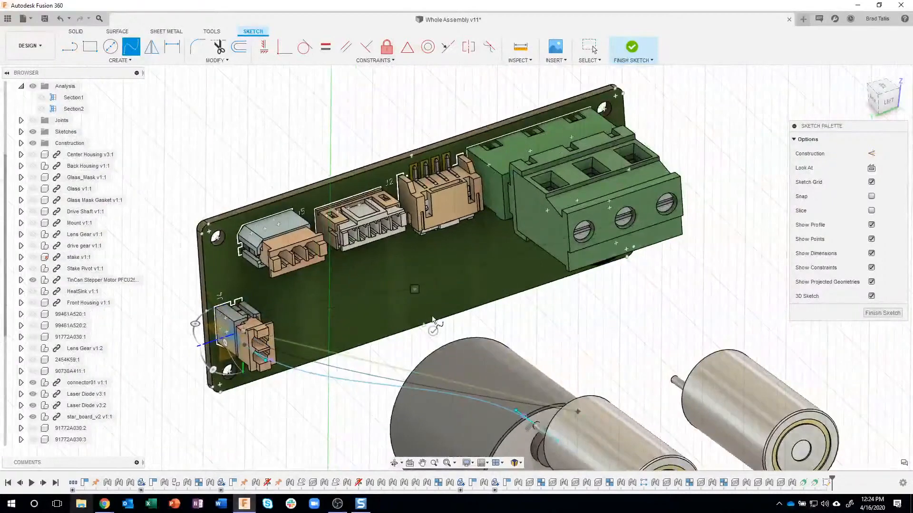
{"action": "middle_click_drag", "start_coordinate": [435, 335], "coordinate": [618, 324], "text": "shift"}
{"action": "scroll", "coordinate": [561, 331], "scroll_direction": "up", "scroll_amount": 3}
{"action": "scroll", "coordinate": [559, 331], "scroll_direction": "up", "scroll_amount": 5}
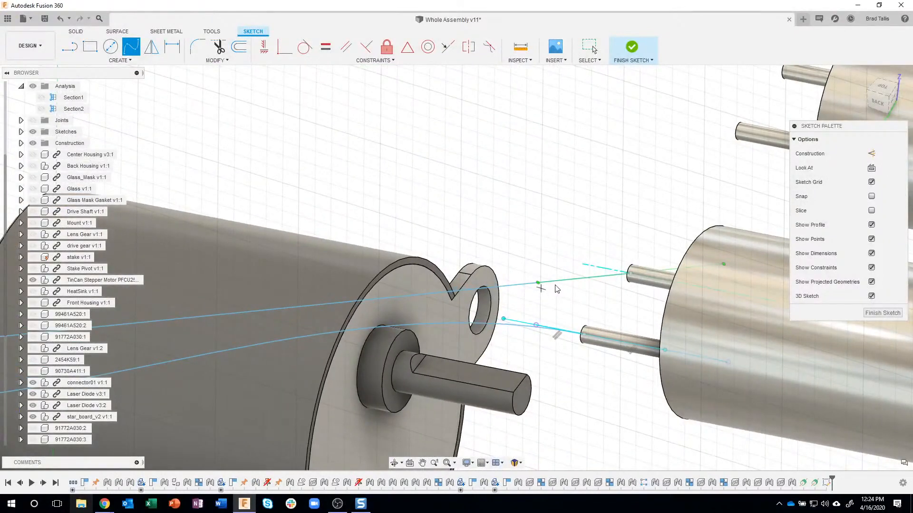
{"action": "key", "text": "Escape"}
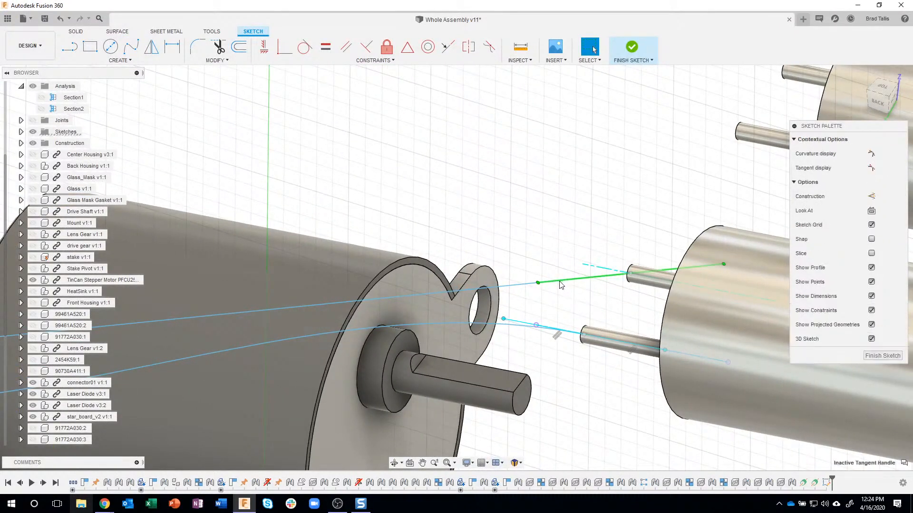
Constrain the second spline's tangent handle at the laser diode parallel to the construction axis through the upper pin
{"action": "left_click", "coordinate": [346, 47]}
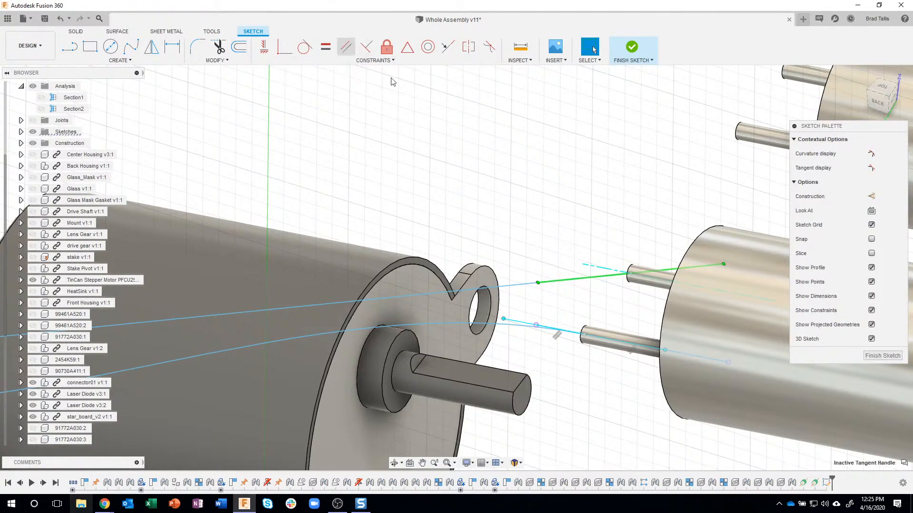
{"action": "left_click", "coordinate": [590, 267]}
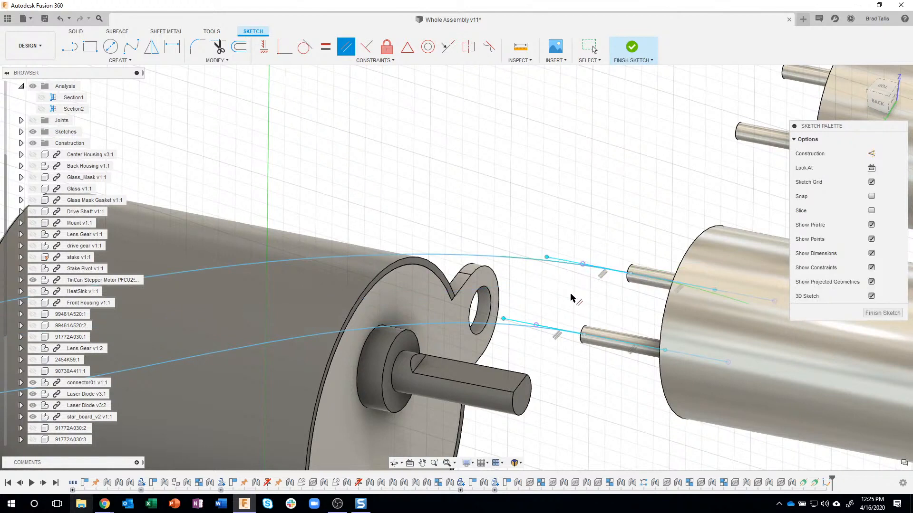
{"action": "key", "text": "Escape"}
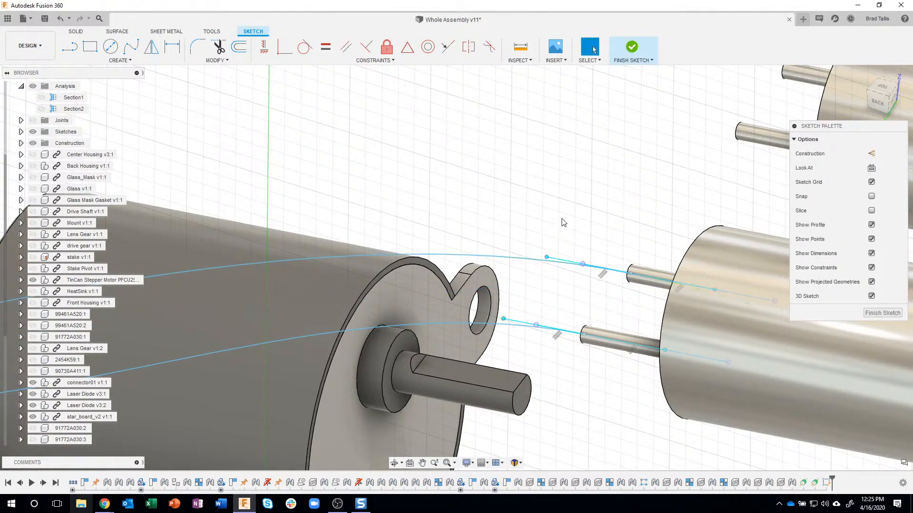
Undo and reapply the parallel constraint between the second spline's tangent handle at the laser diode and the upper pin's construction axis
{"action": "key", "text": "ctrl+z"}
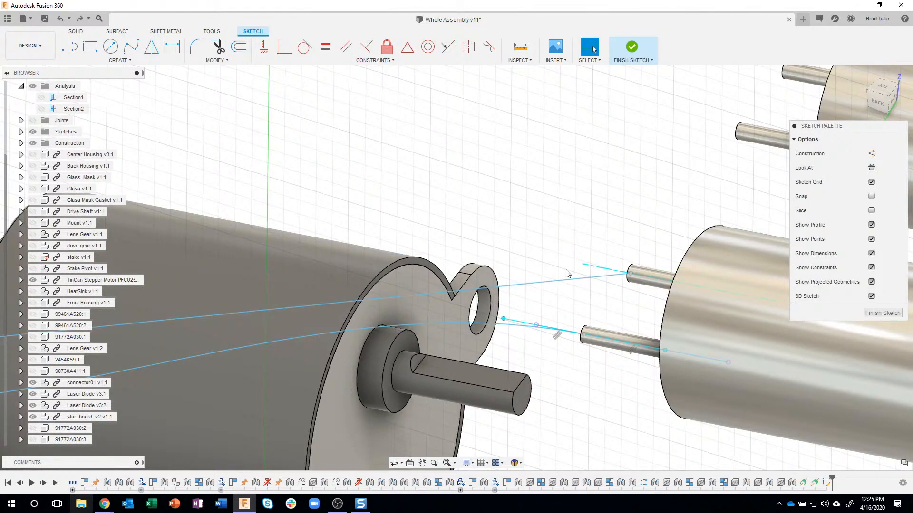
{"action": "left_click", "coordinate": [565, 282]}
{"action": "middle_click_drag", "start_coordinate": [588, 250], "coordinate": [693, 223], "text": "shift"}
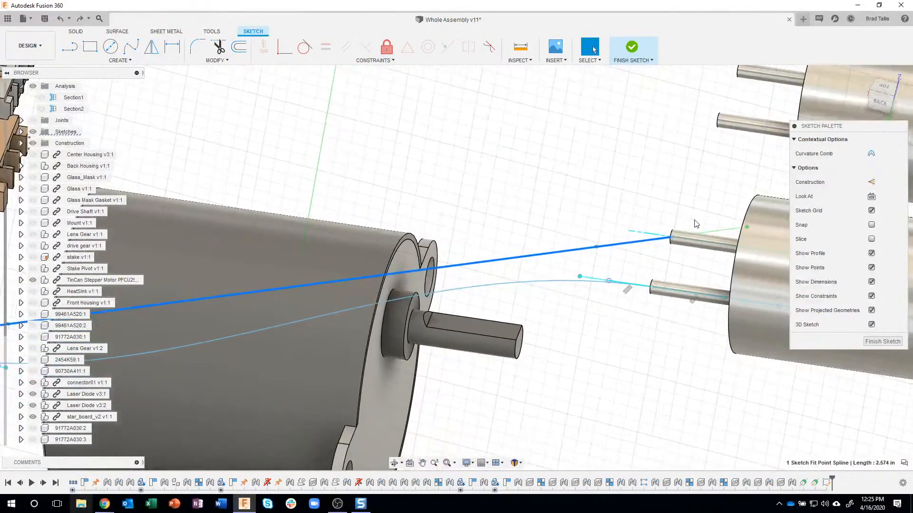
{"action": "left_click", "coordinate": [717, 231]}
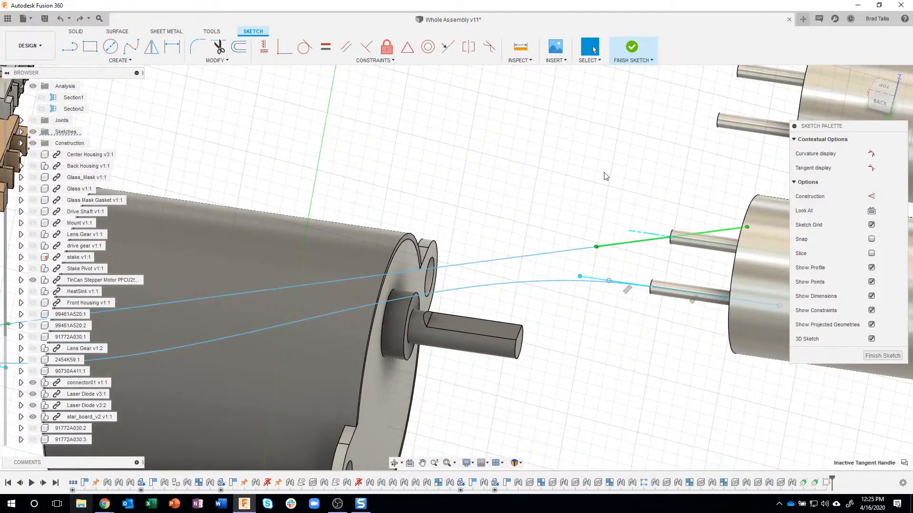
{"action": "left_click", "coordinate": [347, 50]}
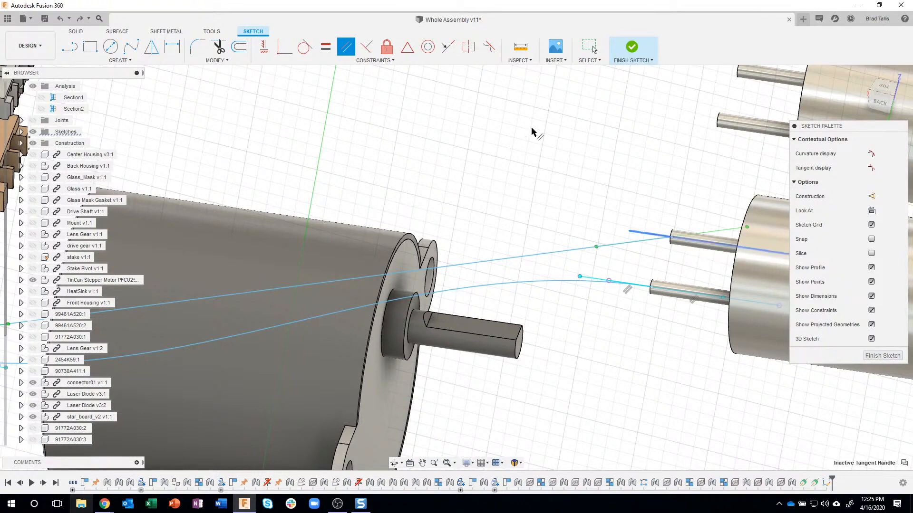
{"action": "left_click", "coordinate": [368, 50]}
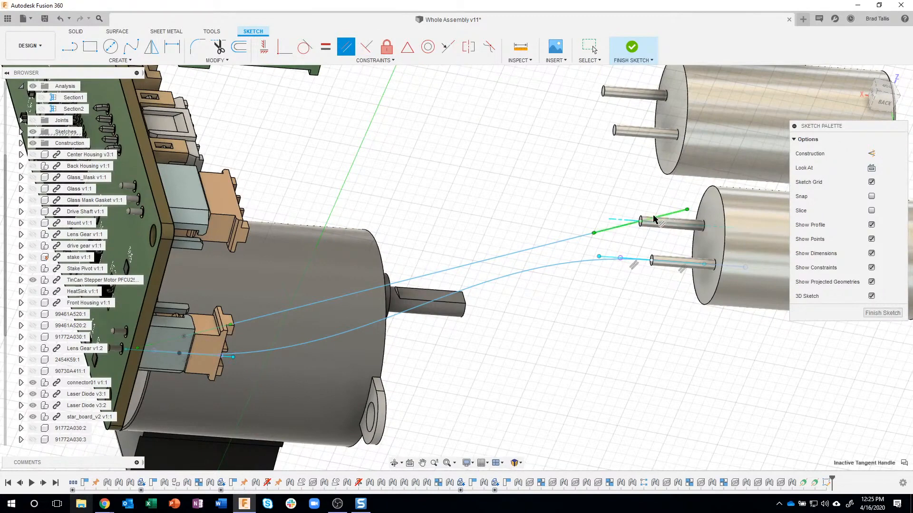
{"action": "left_click", "coordinate": [622, 224]}
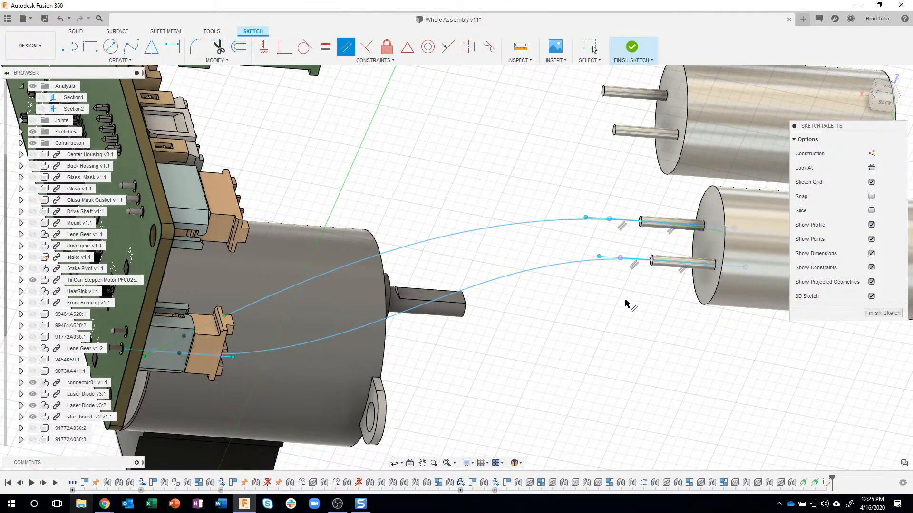
Constrain the second spline's tangent handle at J4 parallel to the connector's lengthwise direction
{"action": "middle_click_drag", "start_coordinate": [623, 299], "coordinate": [304, 190], "text": "shift"}
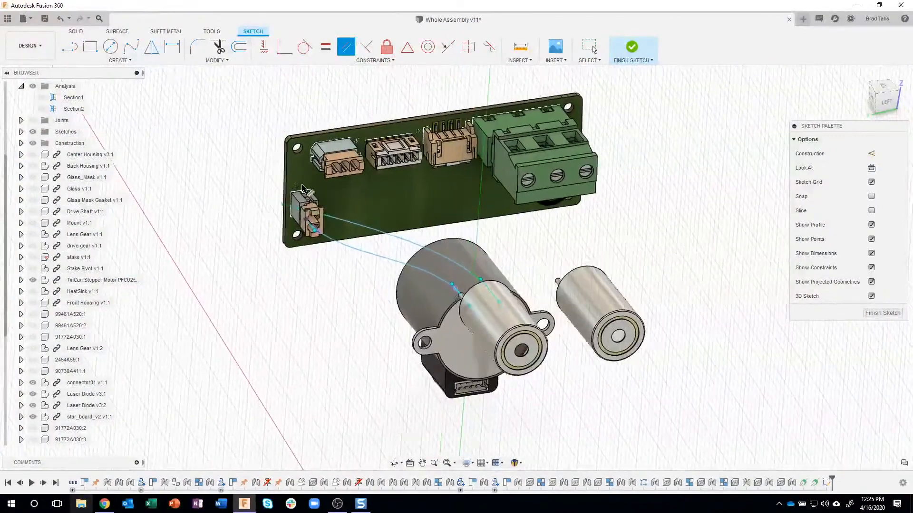
{"action": "scroll", "coordinate": [304, 190], "scroll_direction": "up", "scroll_amount": 8}
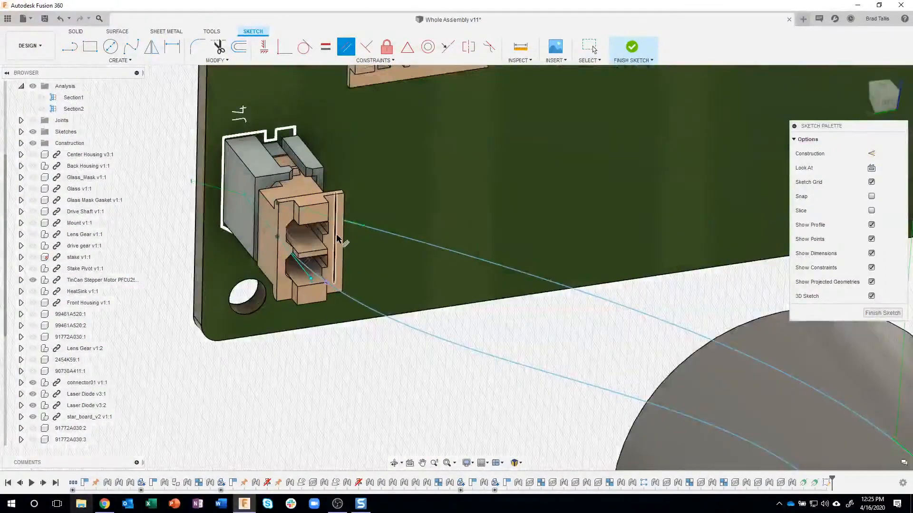
{"action": "middle_click_drag", "start_coordinate": [338, 240], "coordinate": [383, 259], "text": "shift"}
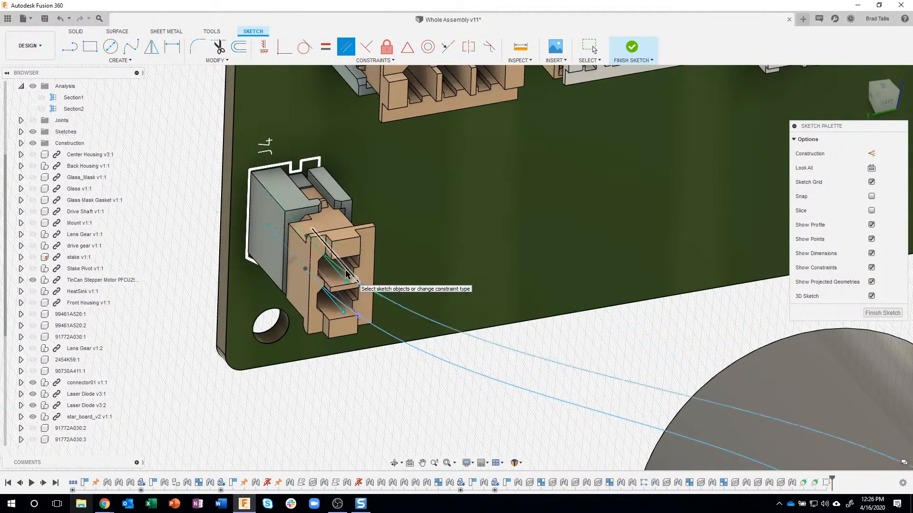
{"action": "middle_click_drag", "start_coordinate": [408, 376], "coordinate": [513, 383], "text": "shift"}
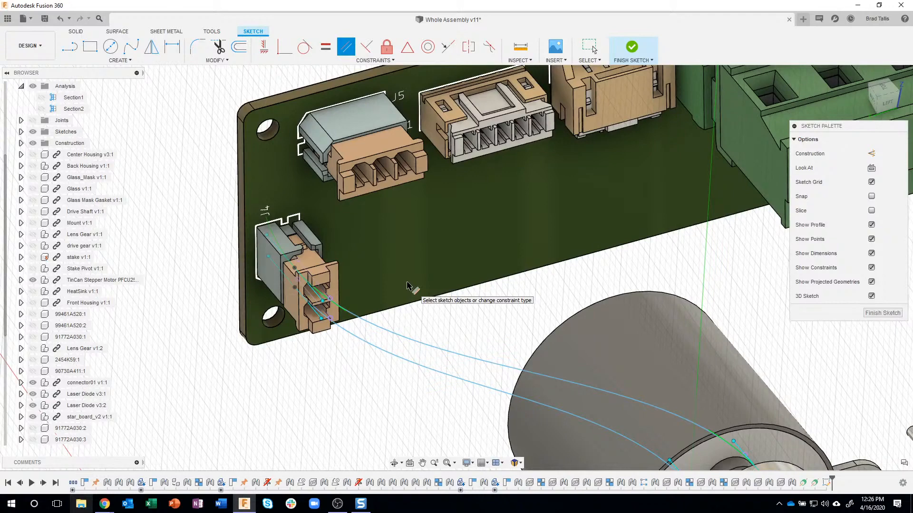
{"action": "key", "text": "Escape"}
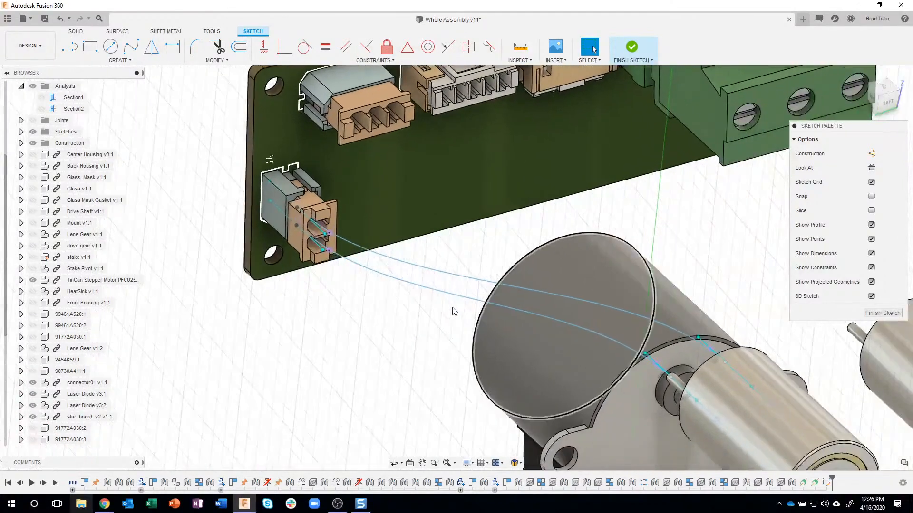
Insert a spline fit point on the second spline, about a third of the way from J4 toward the laser diode
{"action": "left_click", "coordinate": [703, 362]}
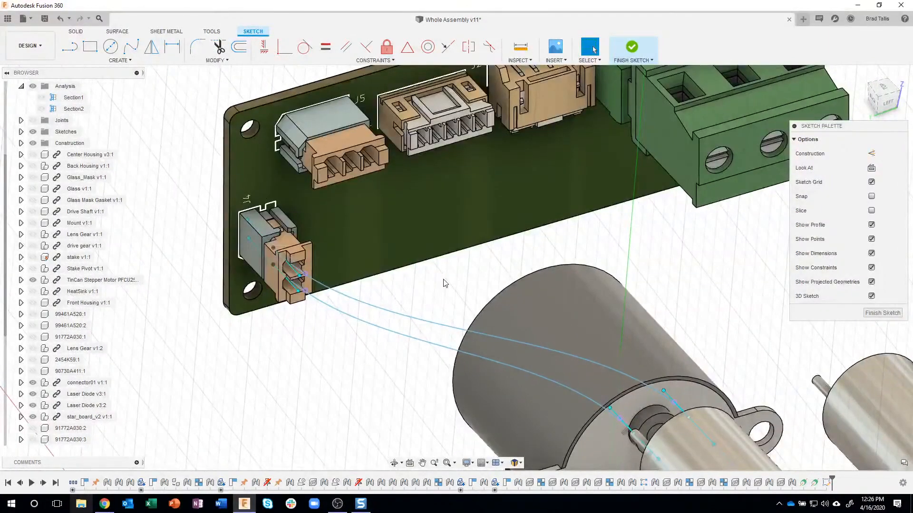
{"action": "left_click", "coordinate": [401, 319]}
{"action": "right_click", "coordinate": [402, 319]}
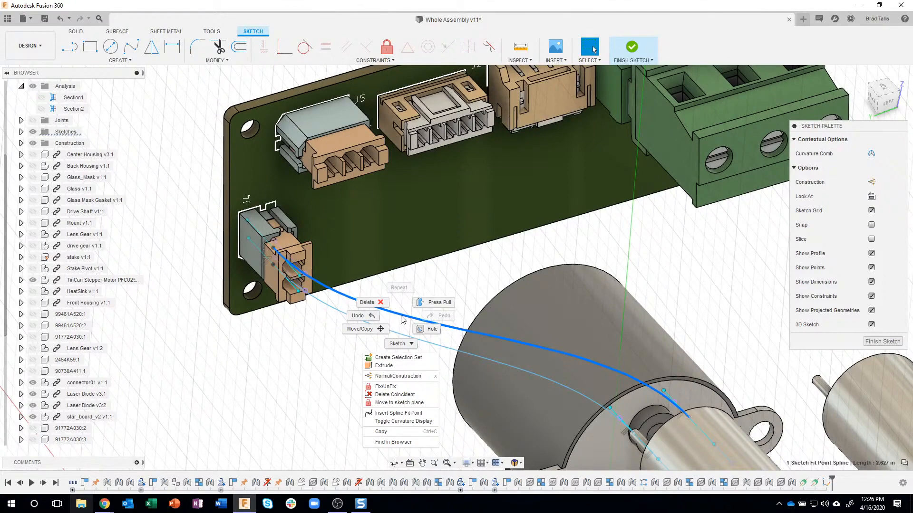
{"action": "left_click", "coordinate": [399, 413]}
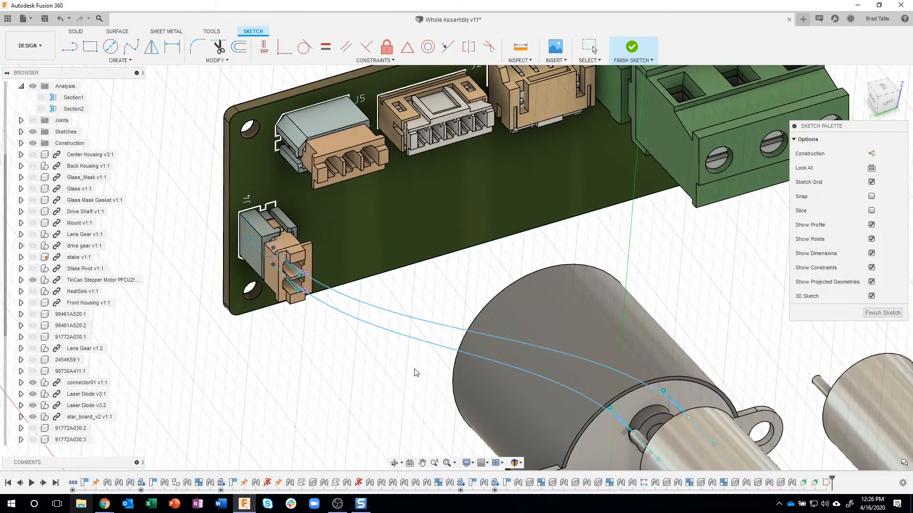
{"action": "left_click", "coordinate": [441, 328]}
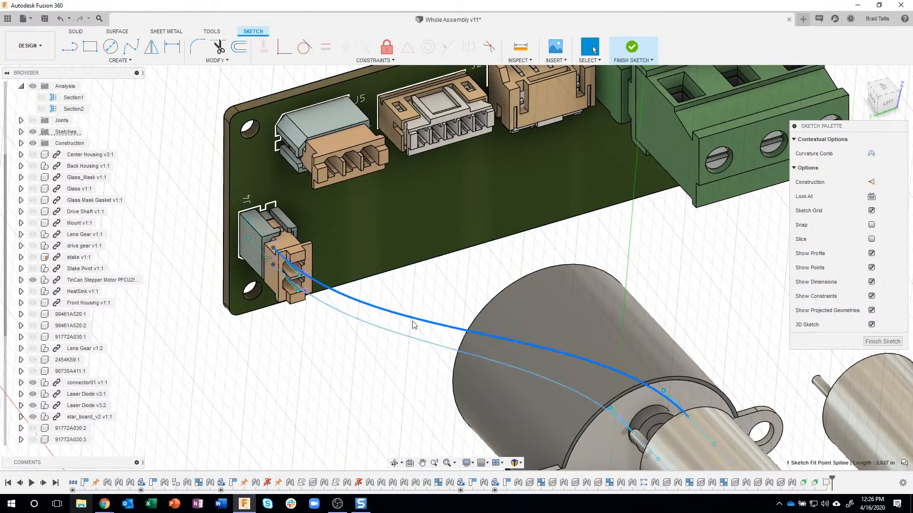
{"action": "right_click", "coordinate": [413, 321]}
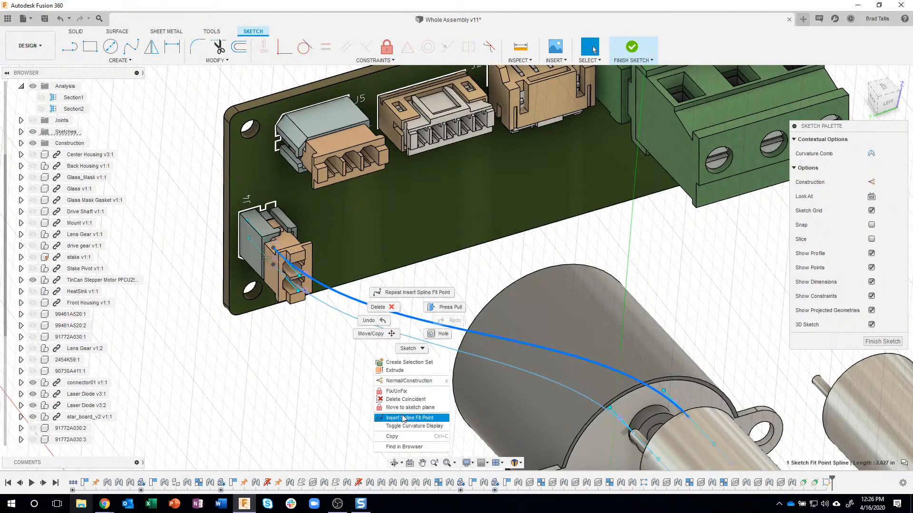
{"action": "left_click", "coordinate": [401, 416]}
{"action": "left_click", "coordinate": [401, 315]}
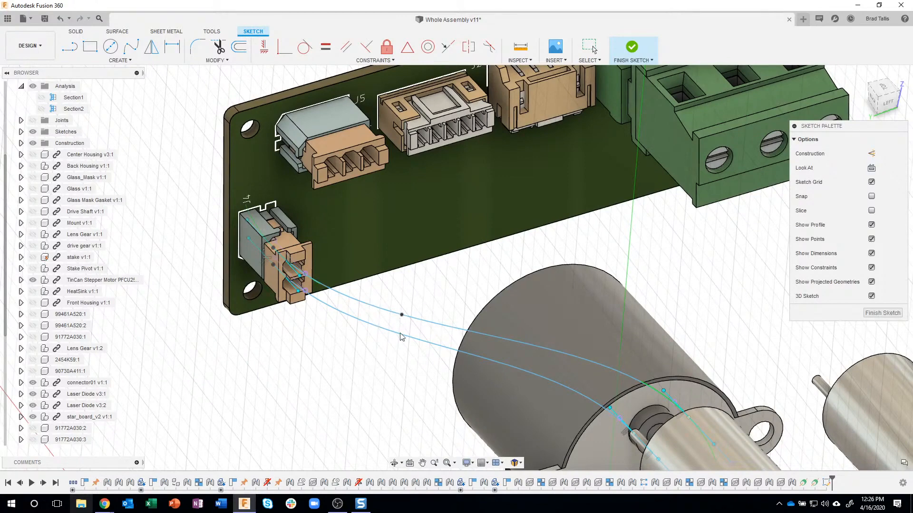
{"action": "key", "text": "Escape"}
Move the inserted fit point of the second spline -0.162 in along Y with Move/Copy
{"action": "left_click", "coordinate": [402, 315]}
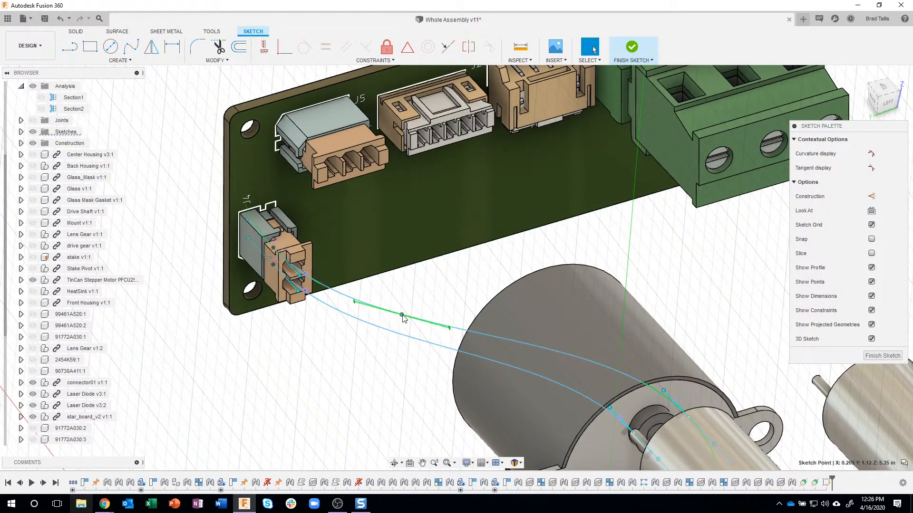
{"action": "right_click", "coordinate": [402, 317]}
{"action": "left_click", "coordinate": [373, 329]}
{"action": "mouse_move", "coordinate": [380, 327]}
{"action": "left_mouse_down"}
{"action": "mouse_move", "coordinate": [440, 323]}
{"action": "mouse_move", "coordinate": [309, 338]}
{"action": "mouse_move", "coordinate": [291, 351]}
{"action": "mouse_move", "coordinate": [404, 311]}
{"action": "mouse_move", "coordinate": [316, 333]}
{"action": "mouse_move", "coordinate": [361, 324]}
{"action": "mouse_move", "coordinate": [390, 331]}
{"action": "mouse_move", "coordinate": [410, 307]}
{"action": "left_mouse_up"}
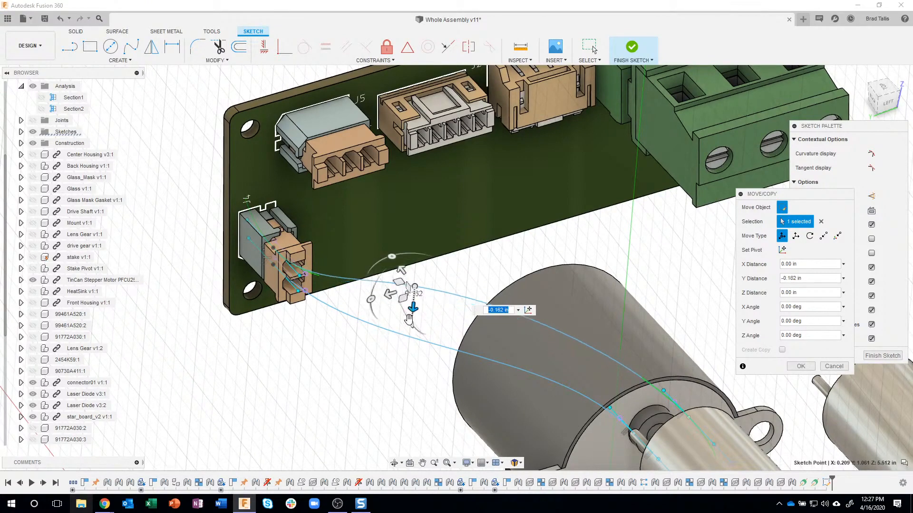
{"action": "mouse_move", "coordinate": [410, 309]}
{"action": "middle_mouse_down", "text": "shift"}
{"action": "mouse_move", "coordinate": [616, 343]}
{"action": "mouse_move", "coordinate": [620, 333]}
{"action": "mouse_move", "coordinate": [302, 347]}
{"action": "middle_mouse_up", "text": "shift"}
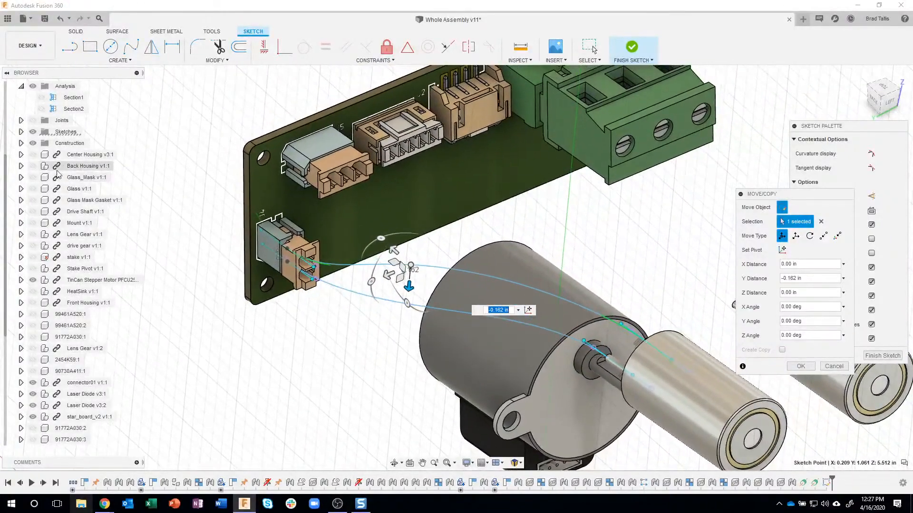
Show Center Housing v3:1 to check the wire route's clearance around the housing and J4, and hide the housing again
{"action": "left_click", "coordinate": [33, 155]}
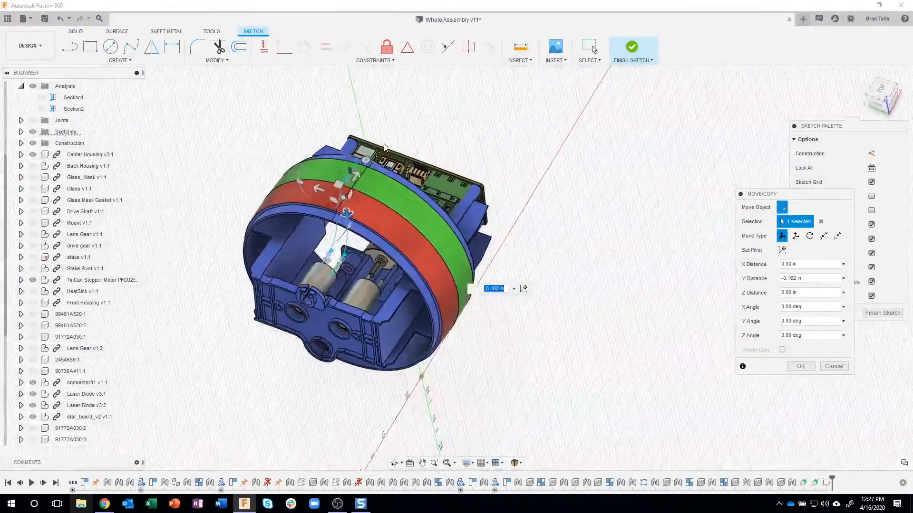
{"action": "scroll", "coordinate": [383, 138], "scroll_direction": "up", "scroll_amount": 10}
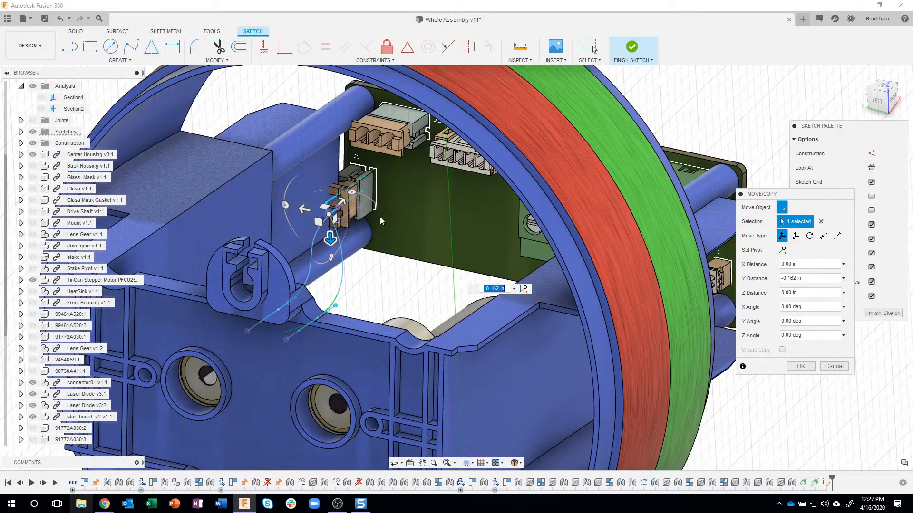
{"action": "scroll", "coordinate": [239, 214], "scroll_direction": "down", "scroll_amount": 5}
{"action": "middle_click_drag", "start_coordinate": [240, 214], "coordinate": [409, 209], "text": "shift"}
{"action": "left_click", "coordinate": [33, 155]}
{"action": "middle_click_drag", "start_coordinate": [271, 226], "coordinate": [400, 319], "text": "shift"}
{"action": "scroll", "coordinate": [411, 271], "scroll_direction": "up", "scroll_amount": 3}
{"action": "scroll", "coordinate": [411, 271], "scroll_direction": "up", "scroll_amount": 3}
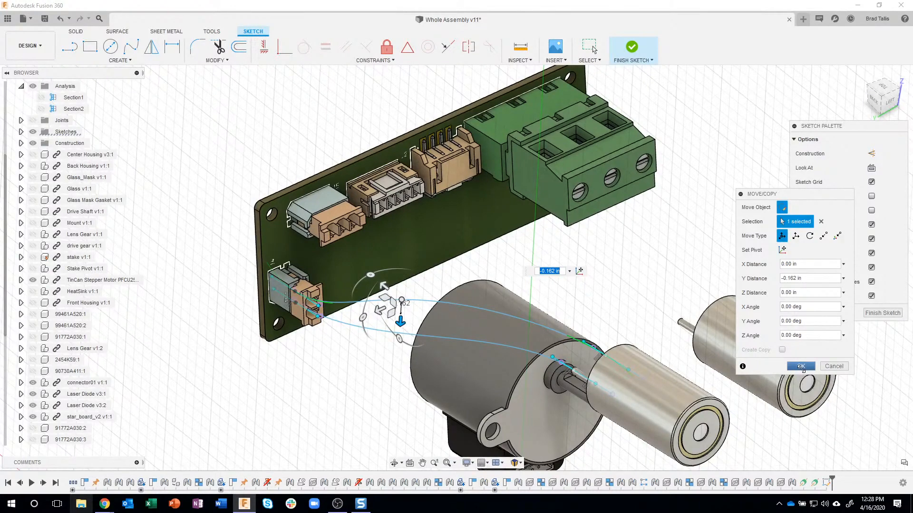
Accept the fit point's move and finish the 3D sketch
{"action": "left_click", "coordinate": [801, 366]}
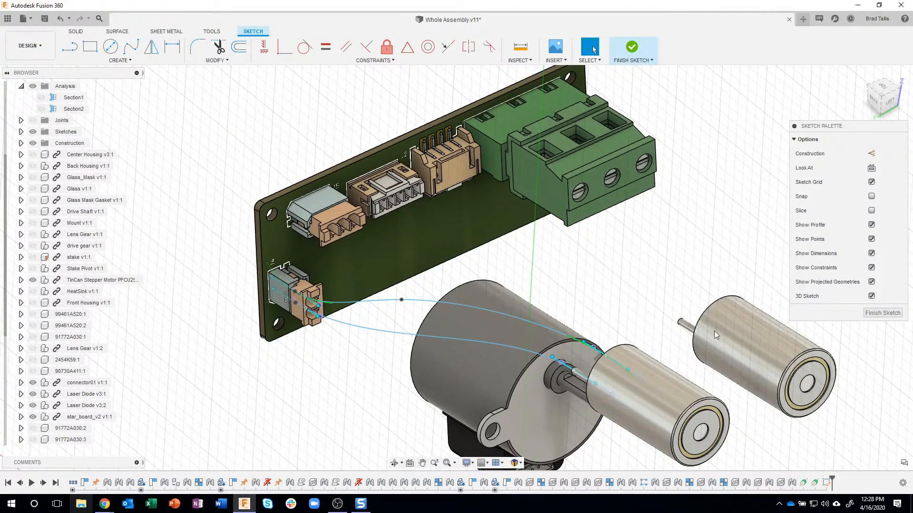
{"action": "left_click", "coordinate": [883, 312]}
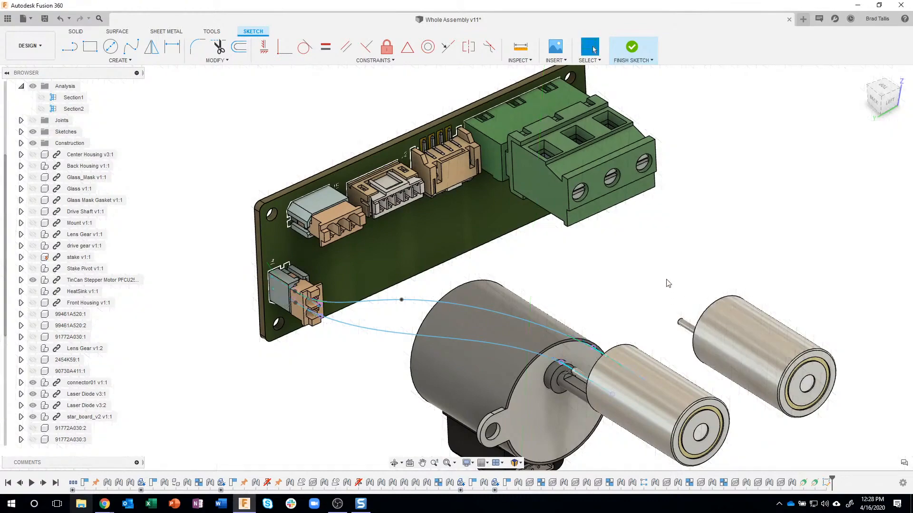
Start a Sweep using the end face of the lower pin on Laser Diode v3:2 as the profile
{"action": "mouse_move", "coordinate": [669, 290]}
{"action": "middle_mouse_down", "text": "shift"}
{"action": "mouse_move", "coordinate": [744, 332]}
{"action": "mouse_move", "coordinate": [298, 300]}
{"action": "mouse_move", "coordinate": [187, 239]}
{"action": "mouse_move", "coordinate": [297, 267]}
{"action": "mouse_move", "coordinate": [391, 276]}
{"action": "mouse_move", "coordinate": [673, 258]}
{"action": "middle_mouse_up", "text": "shift"}
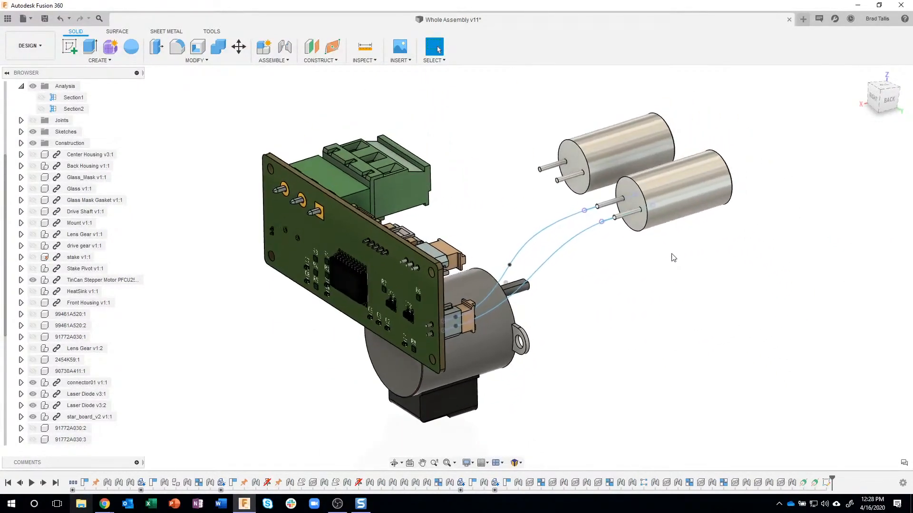
{"action": "scroll", "coordinate": [641, 252], "scroll_direction": "up", "scroll_amount": 4}
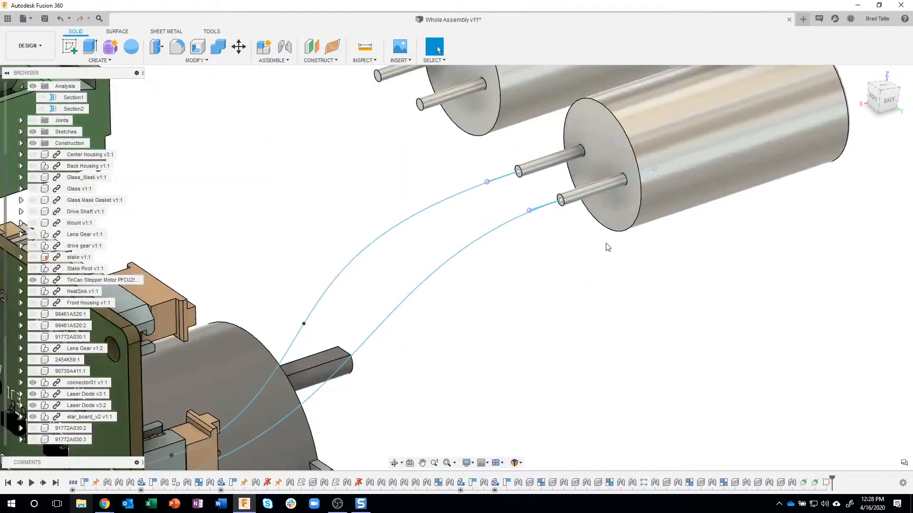
{"action": "scroll", "coordinate": [608, 247], "scroll_direction": "up", "scroll_amount": 3}
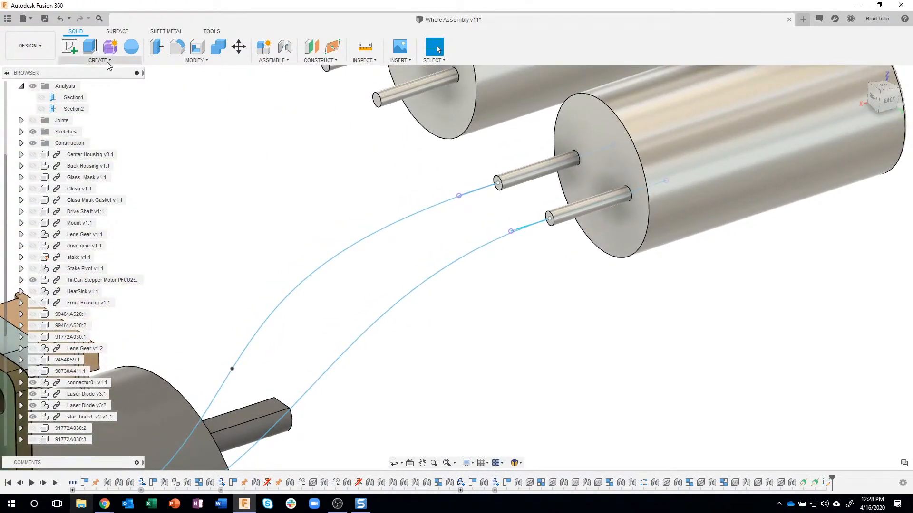
{"action": "left_click", "coordinate": [107, 61]}
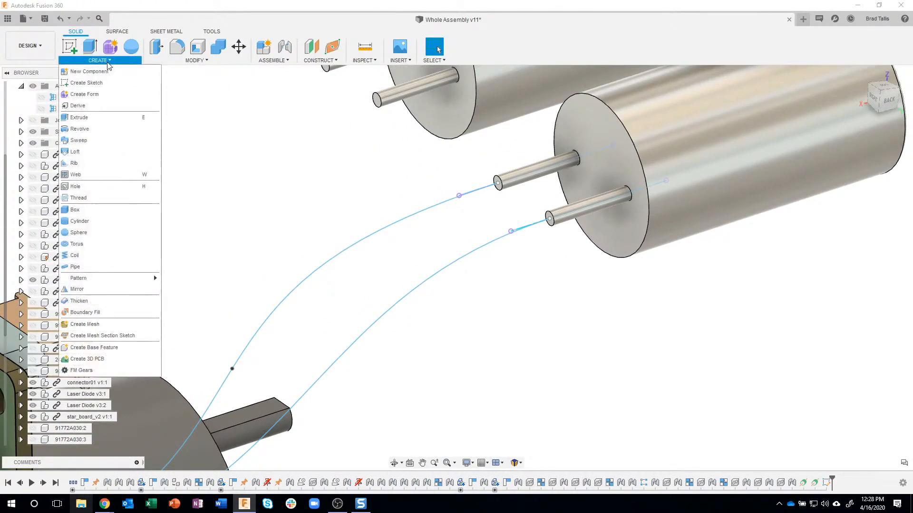
{"action": "left_click", "coordinate": [91, 139]}
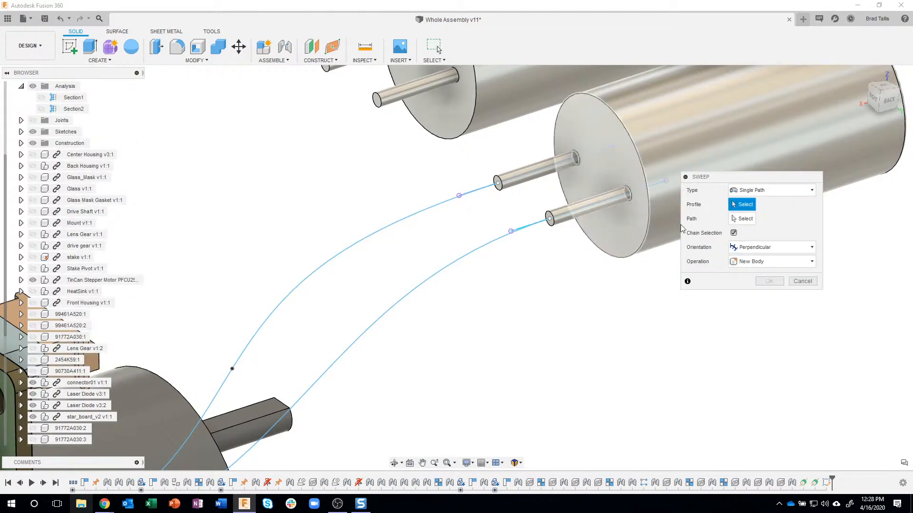
{"action": "scroll", "coordinate": [550, 240], "scroll_direction": "up", "scroll_amount": 3}
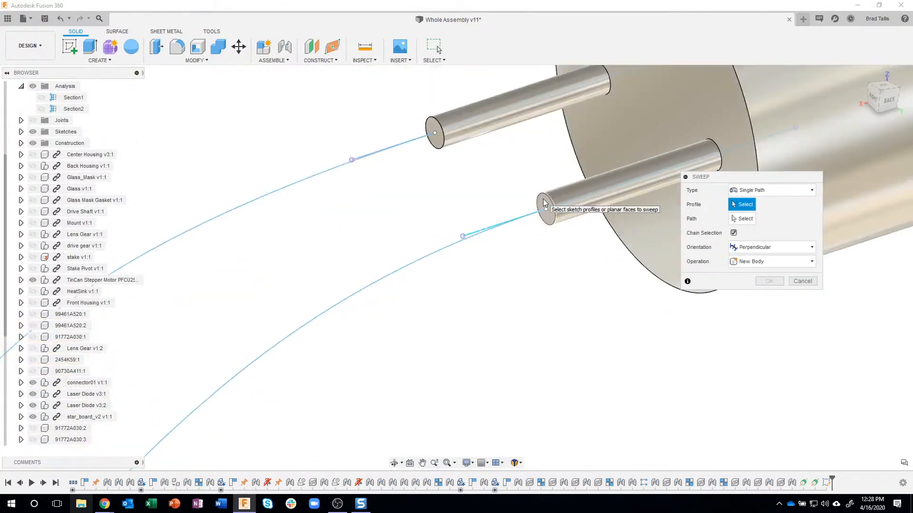
{"action": "left_click", "coordinate": [545, 204]}
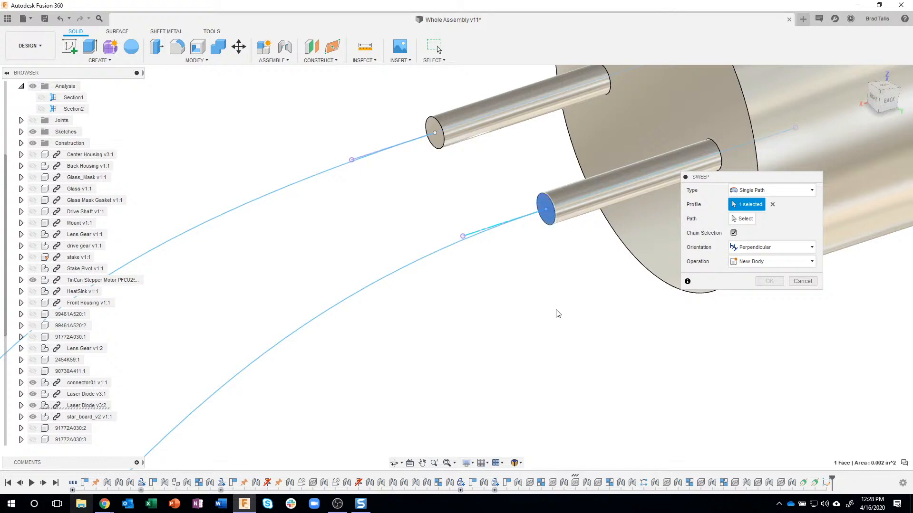
Sweep the lower pin's profile along its spline to connector J4 as a new body with perpendicular orientation
{"action": "scroll", "coordinate": [556, 311], "scroll_direction": "down", "scroll_amount": 6}
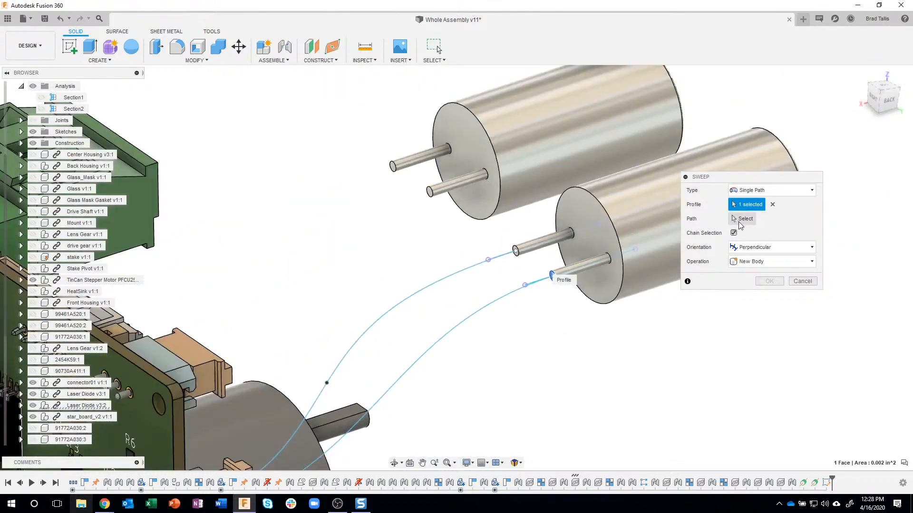
{"action": "left_click", "coordinate": [743, 221]}
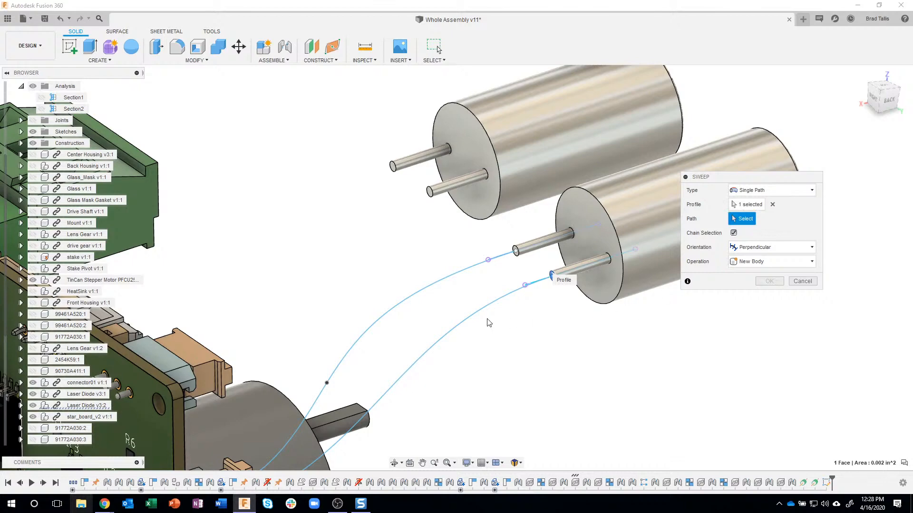
{"action": "left_click", "coordinate": [476, 315]}
{"action": "middle_click_drag", "start_coordinate": [580, 350], "coordinate": [233, 408]}
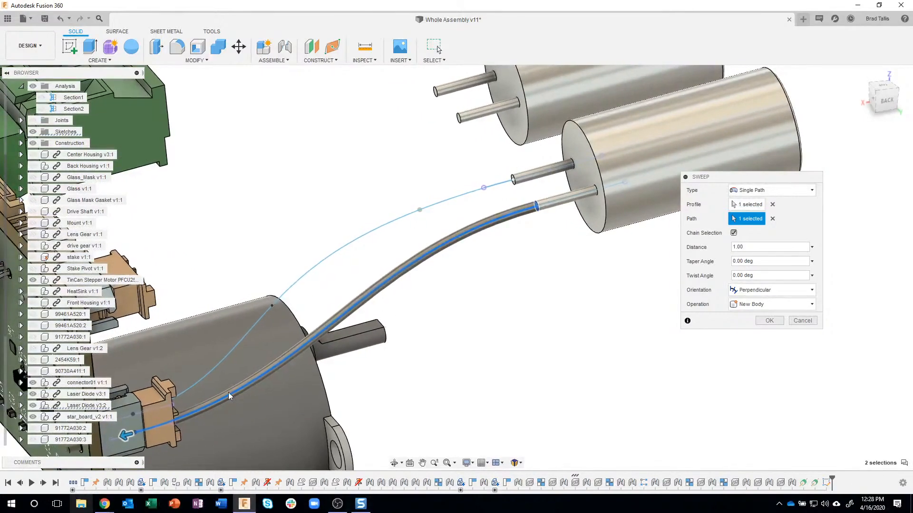
{"action": "middle_click_drag", "start_coordinate": [484, 340], "coordinate": [708, 320], "text": "shift"}
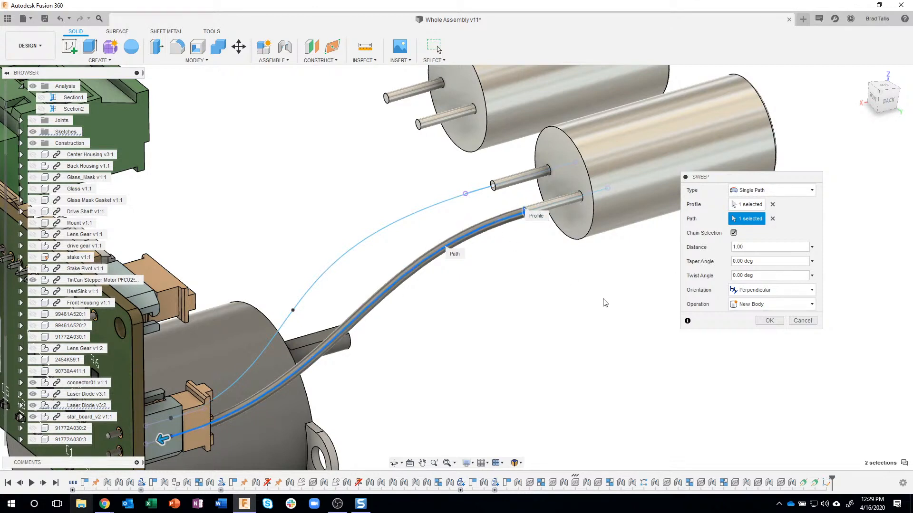
{"action": "left_click", "coordinate": [769, 322]}
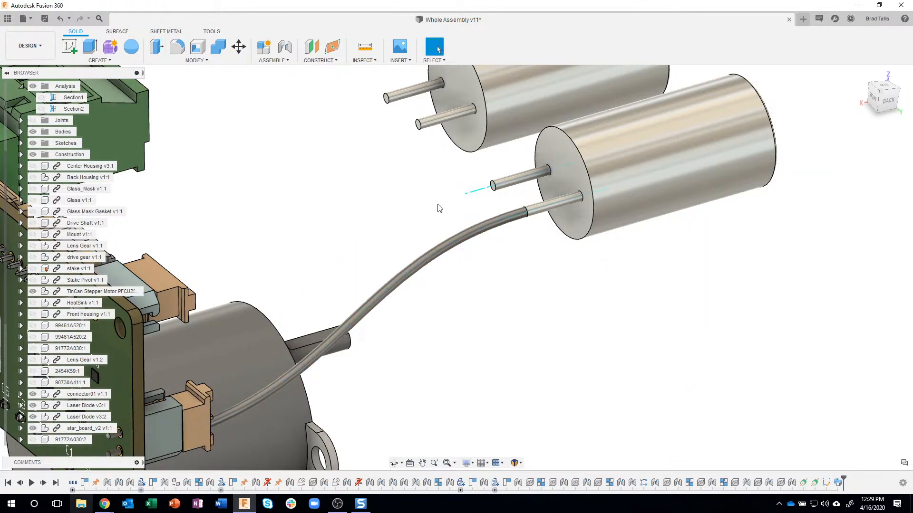
Start a second Sweep using the end face of the same laser diode's other pin as the profile
{"action": "left_click", "coordinate": [98, 60]}
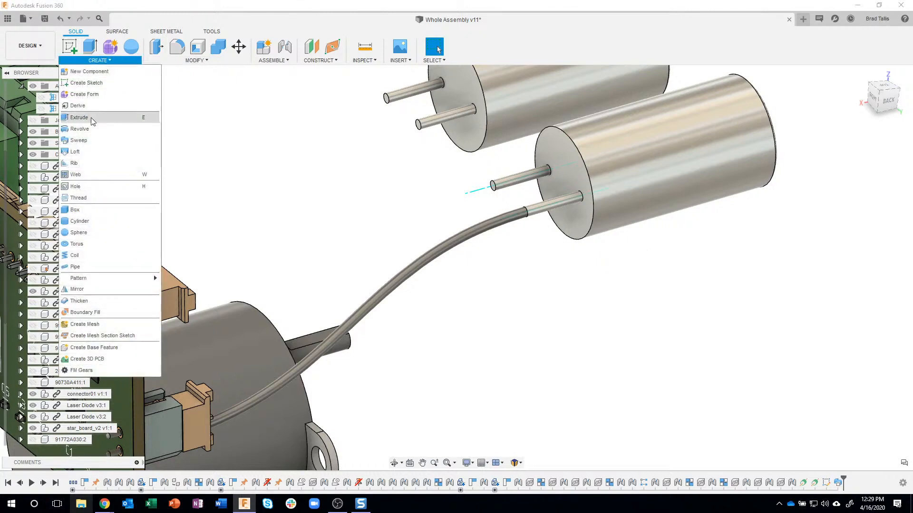
{"action": "left_click", "coordinate": [89, 140]}
{"action": "scroll", "coordinate": [518, 181], "scroll_direction": "up", "scroll_amount": 2}
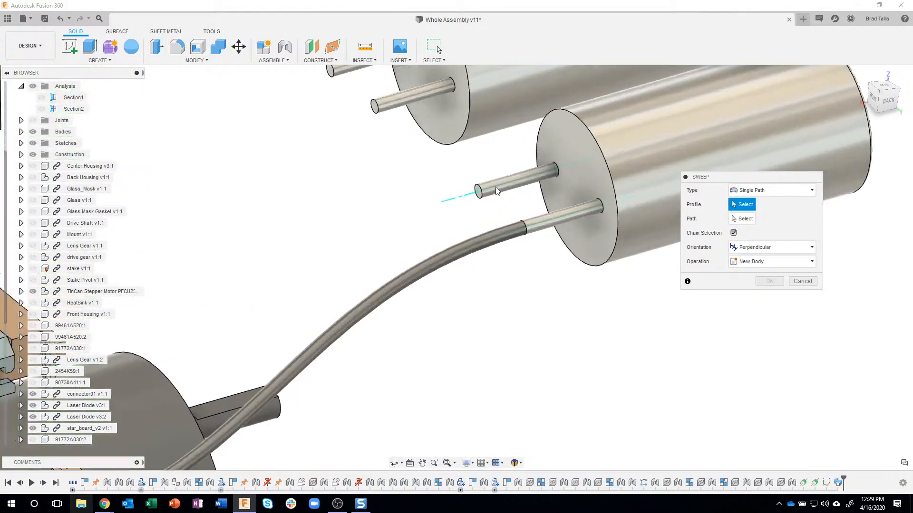
{"action": "scroll", "coordinate": [494, 188], "scroll_direction": "up", "scroll_amount": 2}
{"action": "left_click", "coordinate": [469, 193]}
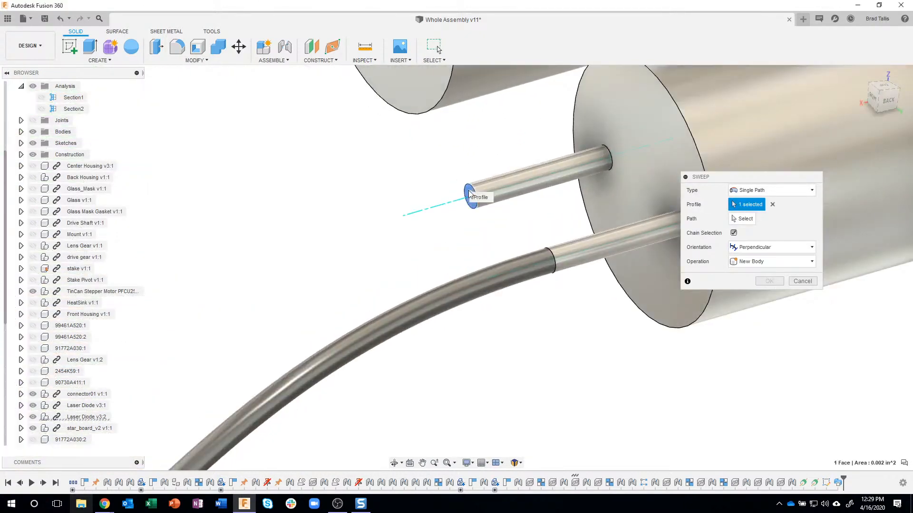
{"action": "scroll", "coordinate": [490, 233], "scroll_direction": "down", "scroll_amount": 4}
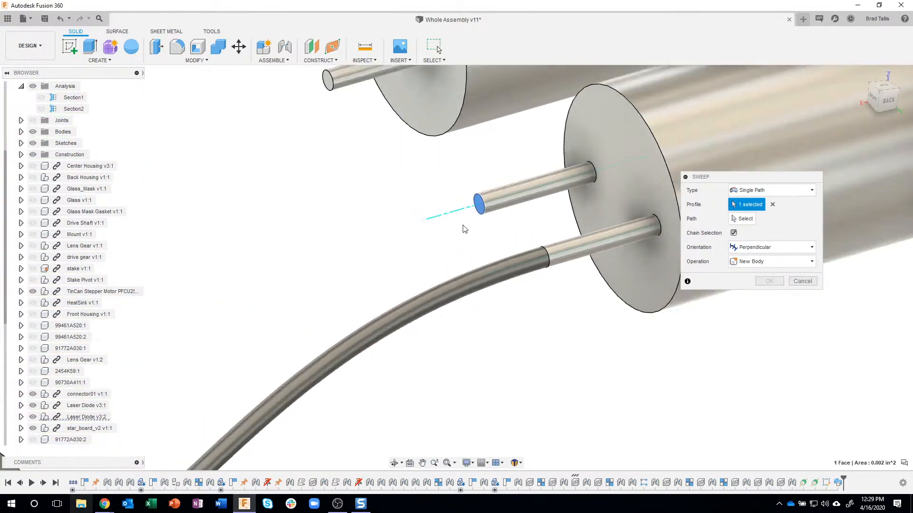
{"action": "scroll", "coordinate": [400, 230], "scroll_direction": "down", "scroll_amount": 3}
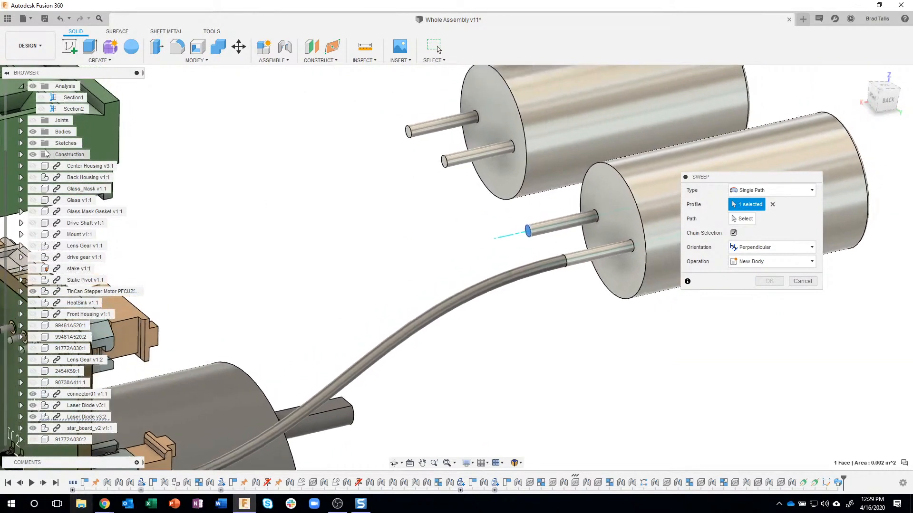
Show Sketch7 so its remaining spline can be selected as the sweep path
{"action": "left_click", "coordinate": [21, 144]}
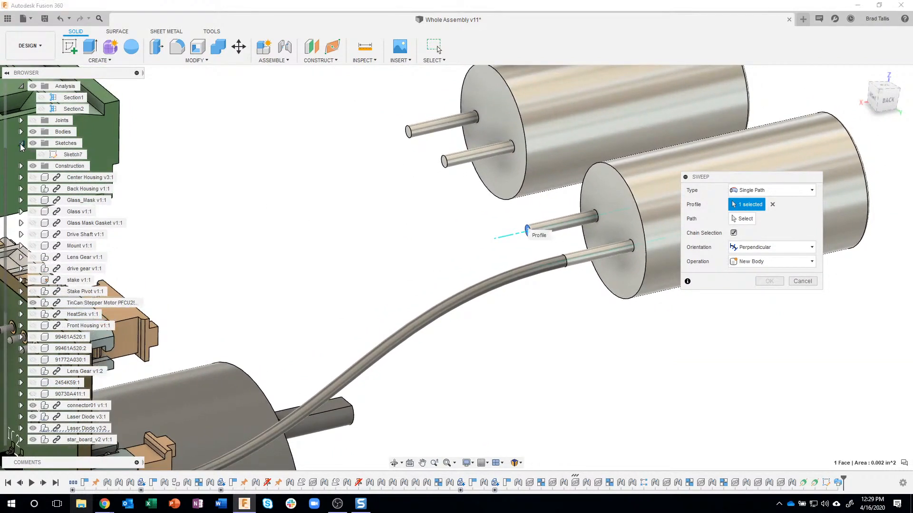
{"action": "left_click", "coordinate": [42, 155]}
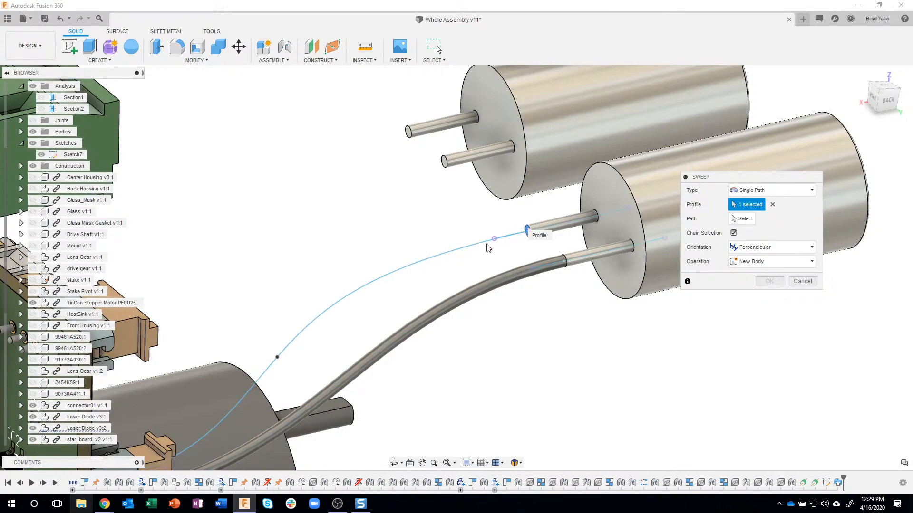
{"action": "middle_click_drag", "start_coordinate": [512, 299], "coordinate": [543, 288], "text": "shift"}
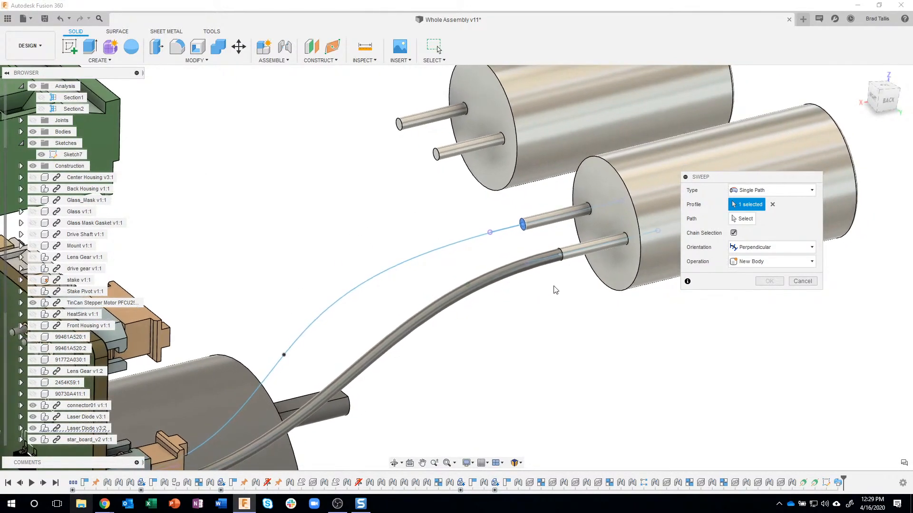
Sweep the second pin's profile along the upper spline to connector J4 as a new body
{"action": "left_click", "coordinate": [746, 219]}
{"action": "left_click", "coordinate": [432, 252]}
{"action": "middle_click_drag", "start_coordinate": [557, 343], "coordinate": [554, 271], "text": "shift"}
{"action": "middle_click_drag", "start_coordinate": [735, 346], "coordinate": [288, 263], "text": "shift"}
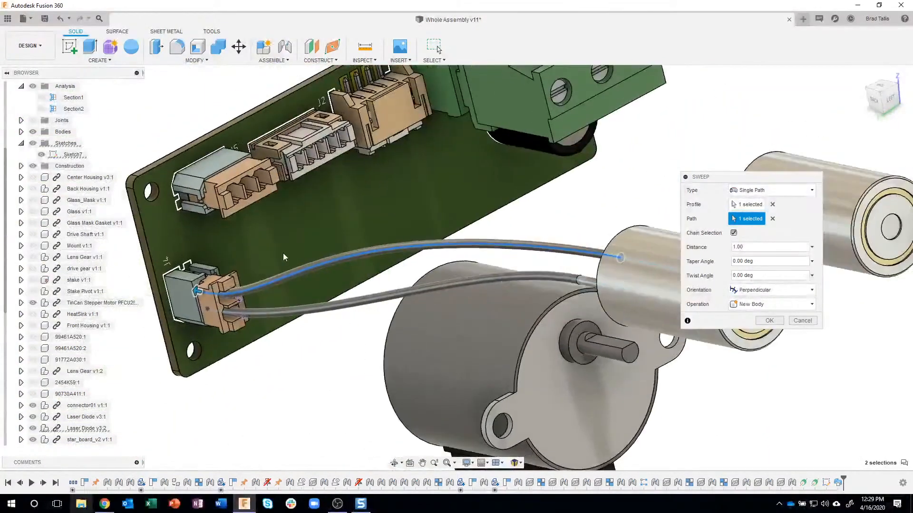
{"action": "middle_click_drag", "start_coordinate": [606, 352], "coordinate": [713, 335], "text": "shift"}
{"action": "left_click", "coordinate": [768, 320]}
Edit the 3D wire sketch, move the upper spline's fit point 0.142 in along Y with Move/Copy, and finish the sketch
{"action": "middle_click_drag", "start_coordinate": [668, 377], "coordinate": [494, 347], "text": "shift"}
{"action": "double_click", "coordinate": [826, 483]}
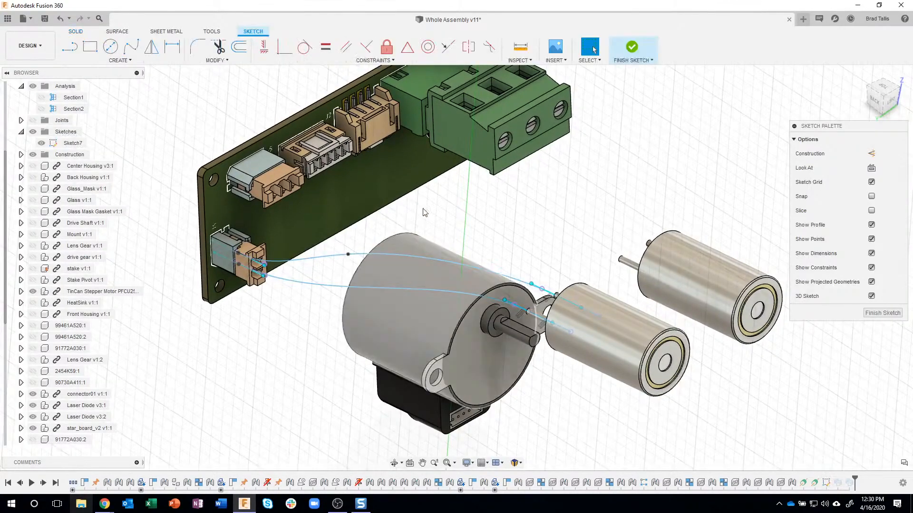
{"action": "scroll", "coordinate": [387, 216], "scroll_direction": "up", "scroll_amount": 3}
{"action": "left_click", "coordinate": [324, 280]}
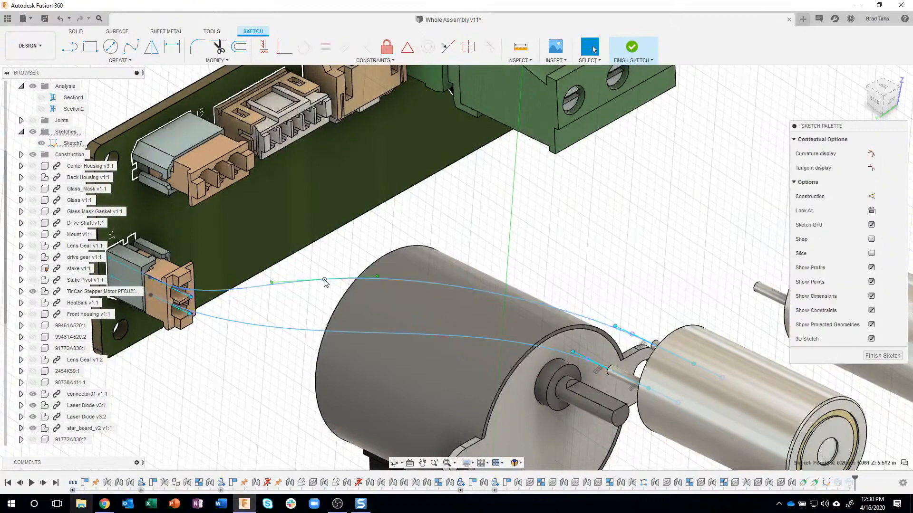
{"action": "right_click", "coordinate": [325, 280]}
{"action": "left_click", "coordinate": [309, 292]}
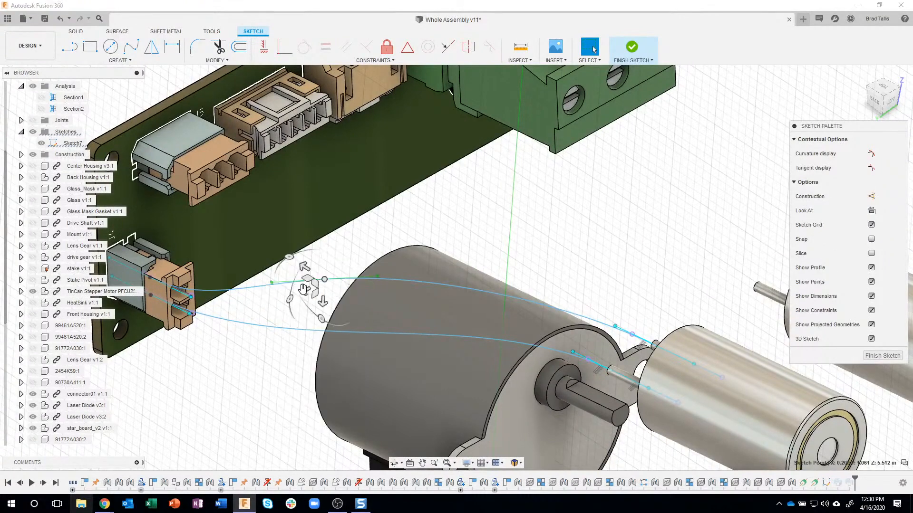
{"action": "scroll", "coordinate": [313, 303], "scroll_direction": "up", "scroll_amount": 1}
{"action": "mouse_move", "coordinate": [313, 304]}
{"action": "left_mouse_down"}
{"action": "mouse_move", "coordinate": [293, 311]}
{"action": "mouse_move", "coordinate": [313, 327]}
{"action": "mouse_move", "coordinate": [311, 348]}
{"action": "left_mouse_up"}
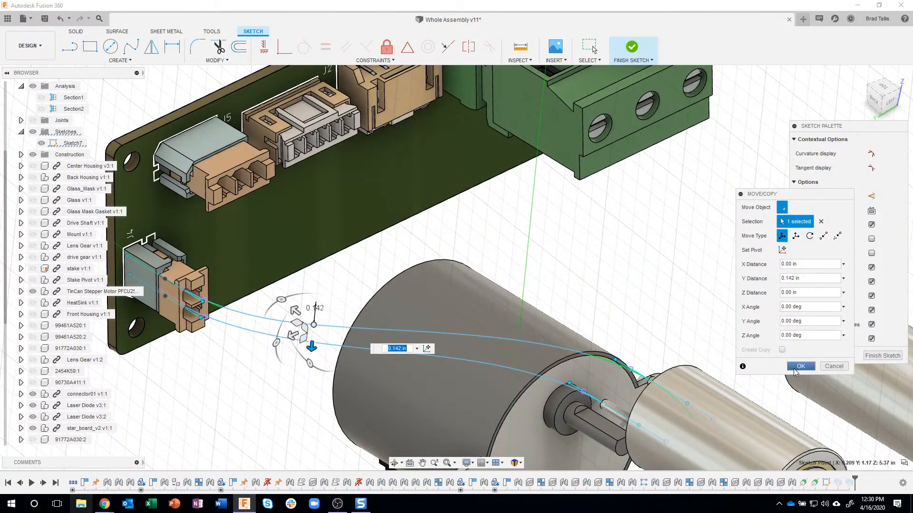
{"action": "left_click", "coordinate": [800, 366]}
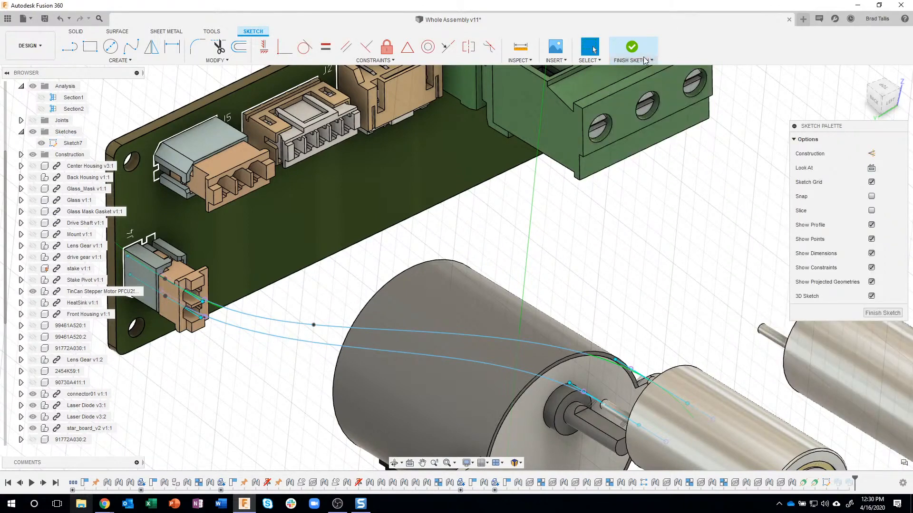
{"action": "left_click", "coordinate": [632, 50]}
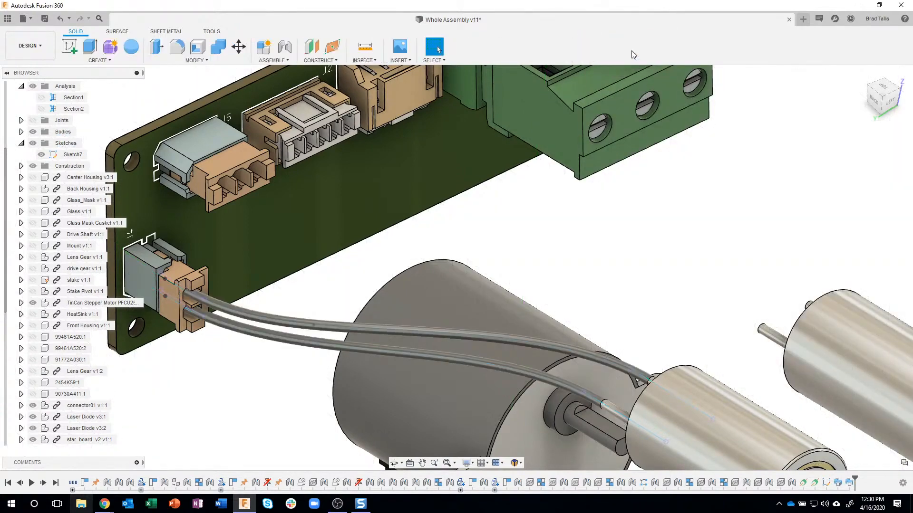
Open the Appearance settings for bodies and components and place the dialog clear of the two wires
{"action": "middle_click_drag", "start_coordinate": [623, 71], "coordinate": [709, 294], "text": "shift"}
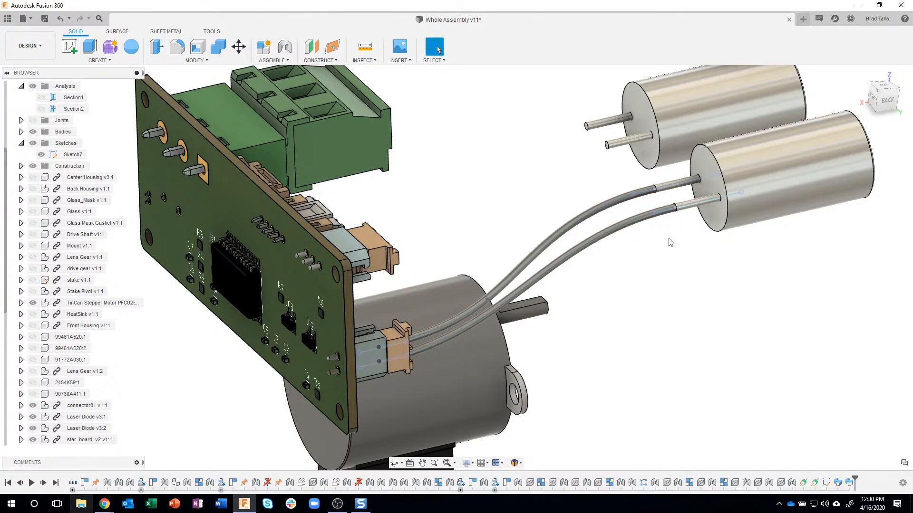
{"action": "scroll", "coordinate": [656, 257], "scroll_direction": "up", "scroll_amount": 5}
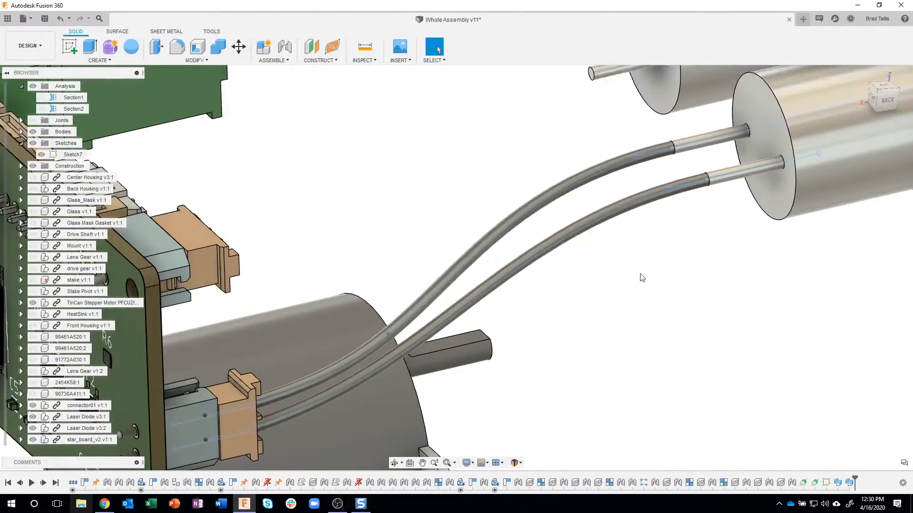
{"action": "middle_click_drag", "start_coordinate": [640, 275], "coordinate": [584, 298]}
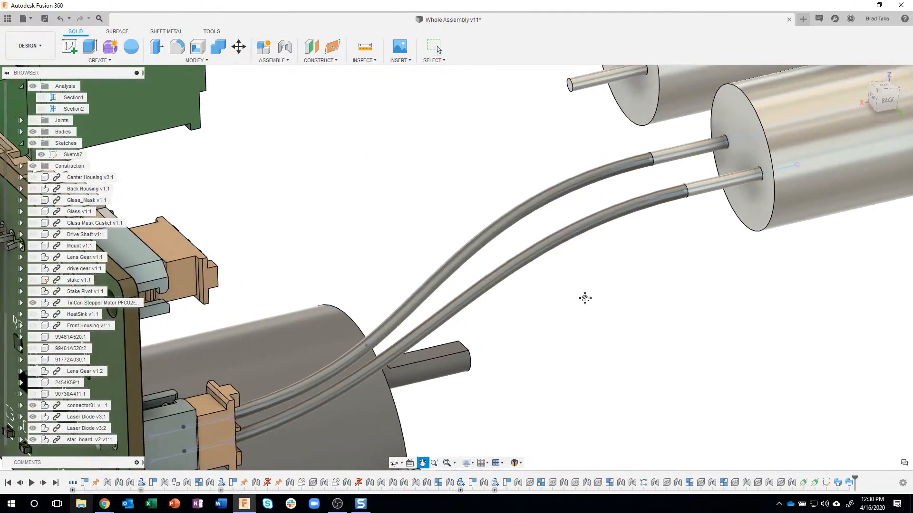
{"action": "key", "text": "Escape"}
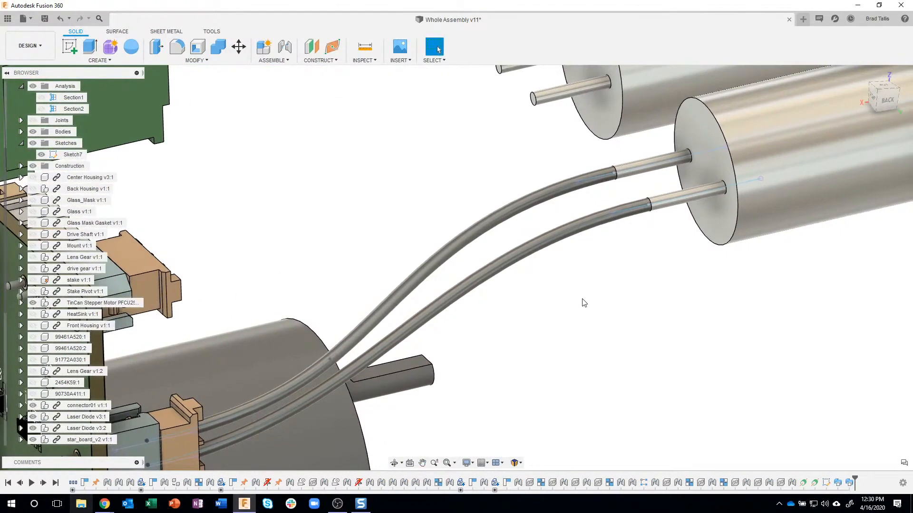
{"action": "key", "text": "a"}
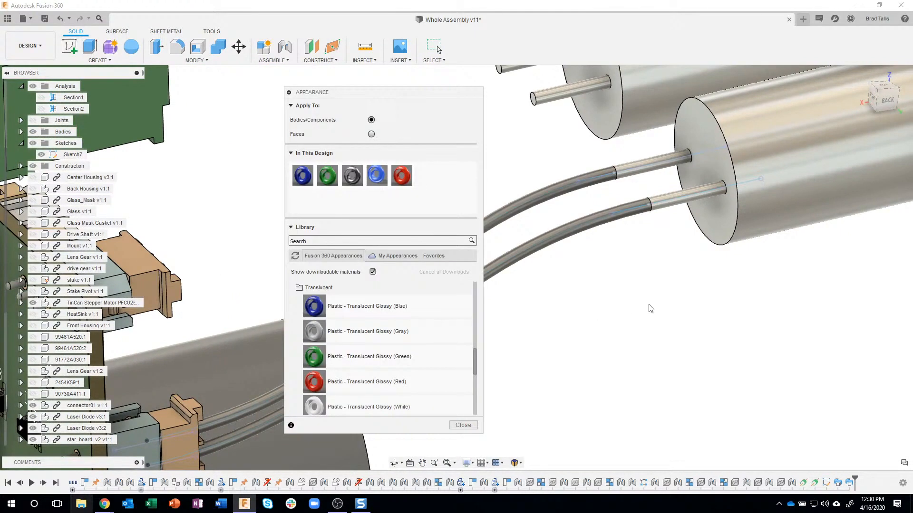
{"action": "left_click_drag", "start_coordinate": [407, 96], "coordinate": [814, 103]}
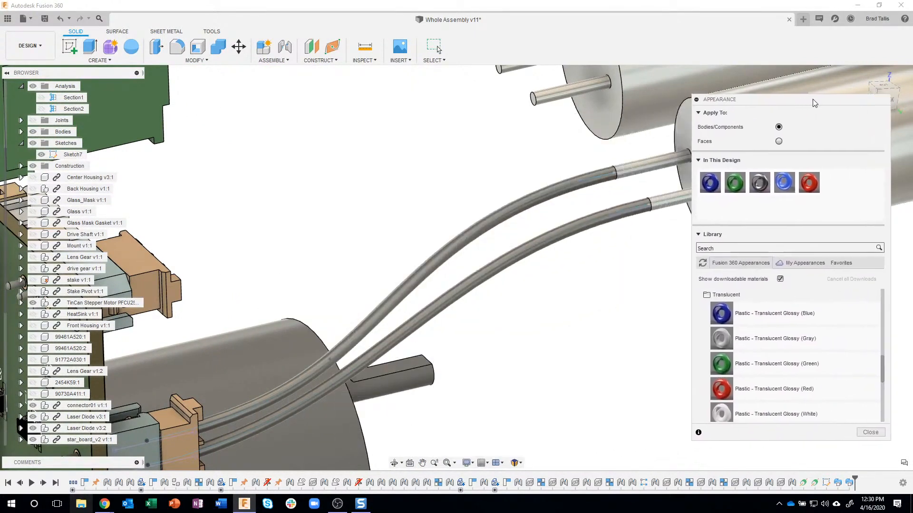
{"action": "left_click", "coordinate": [112, 61]}
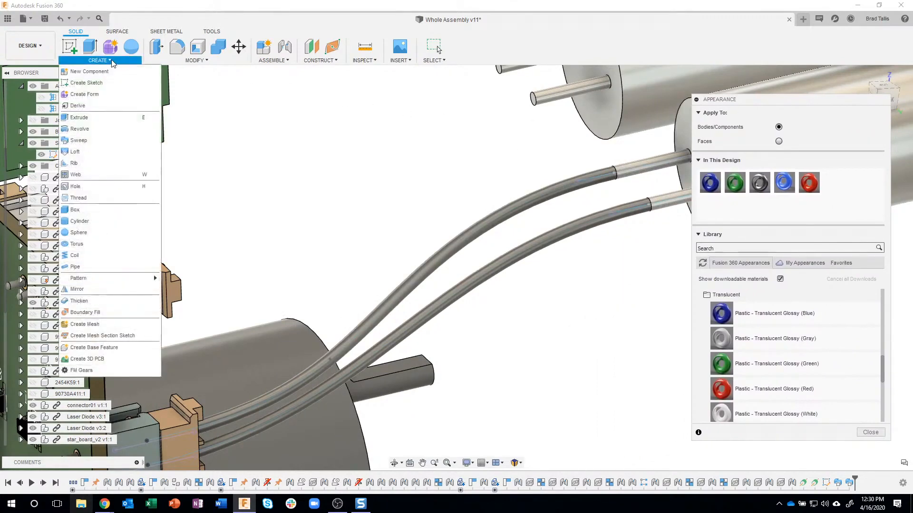
{"action": "left_click", "coordinate": [176, 60]}
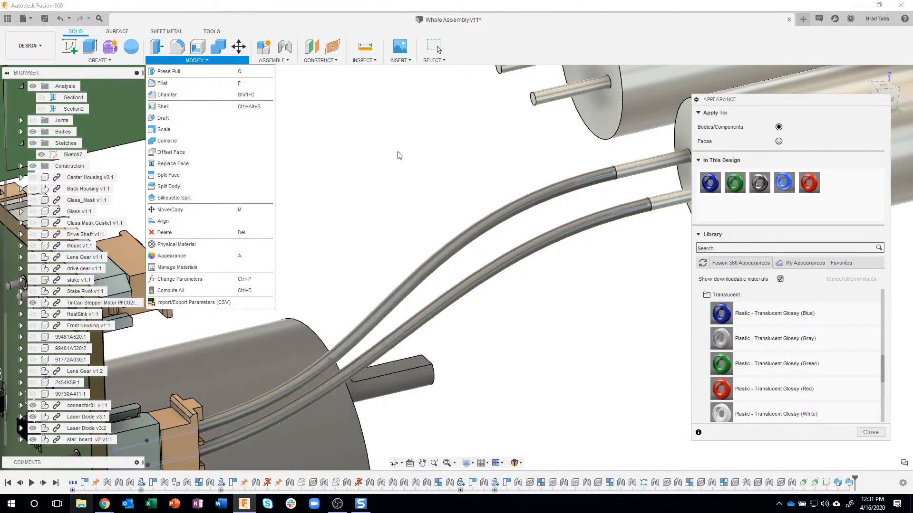
{"action": "left_click", "coordinate": [748, 300]}
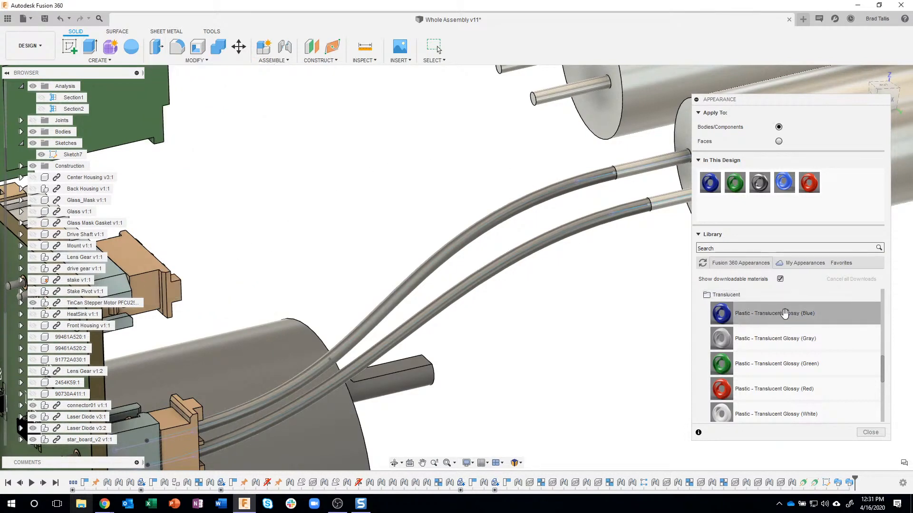
Browse the appearance library's folders and reopen Plastic and its Translucent subfolder to view the glossy colors
{"action": "scroll", "coordinate": [788, 314], "scroll_direction": "up", "scroll_amount": 1}
{"action": "left_click", "coordinate": [728, 358]}
{"action": "left_click", "coordinate": [728, 358]}
{"action": "left_click", "coordinate": [727, 358]}
{"action": "scroll", "coordinate": [733, 352], "scroll_direction": "up", "scroll_amount": 3}
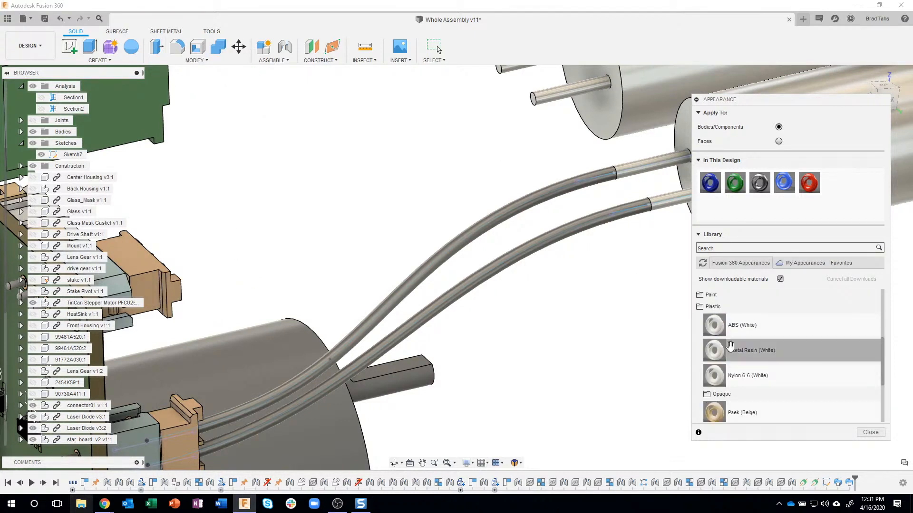
{"action": "left_click", "coordinate": [719, 313]}
{"action": "scroll", "coordinate": [718, 333], "scroll_direction": "up", "scroll_amount": 3}
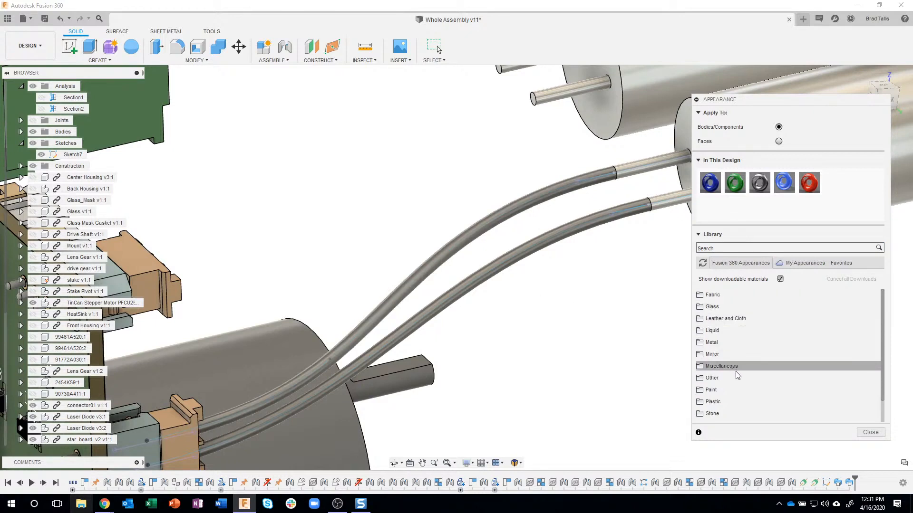
{"action": "left_click", "coordinate": [718, 402]}
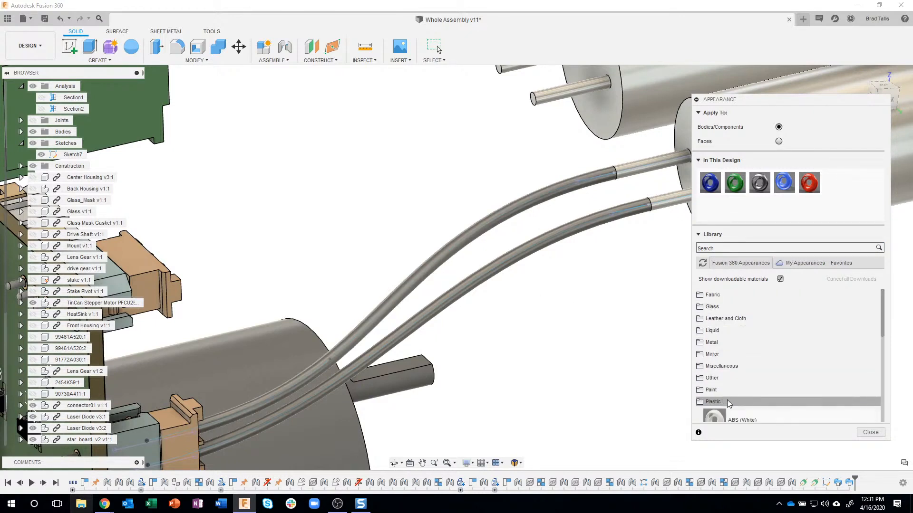
{"action": "scroll", "coordinate": [755, 368], "scroll_direction": "down", "scroll_amount": 3}
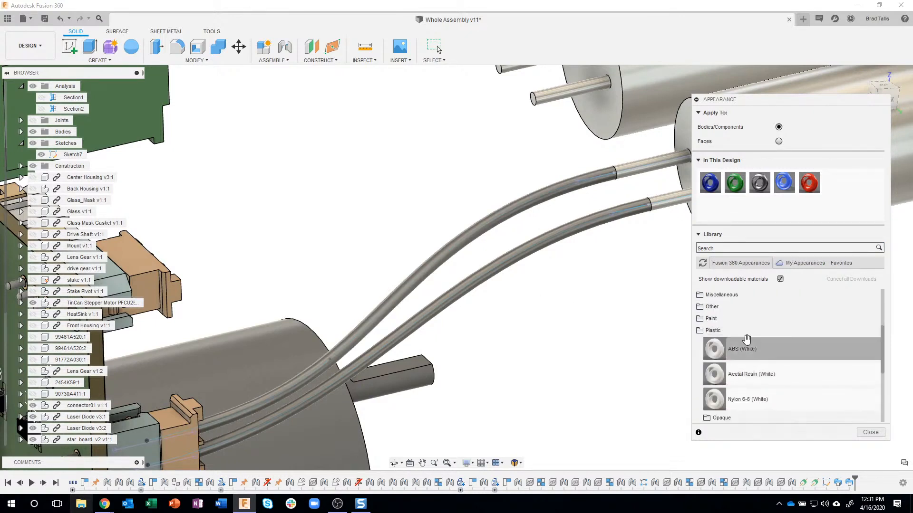
{"action": "scroll", "coordinate": [758, 342], "scroll_direction": "down", "scroll_amount": 2}
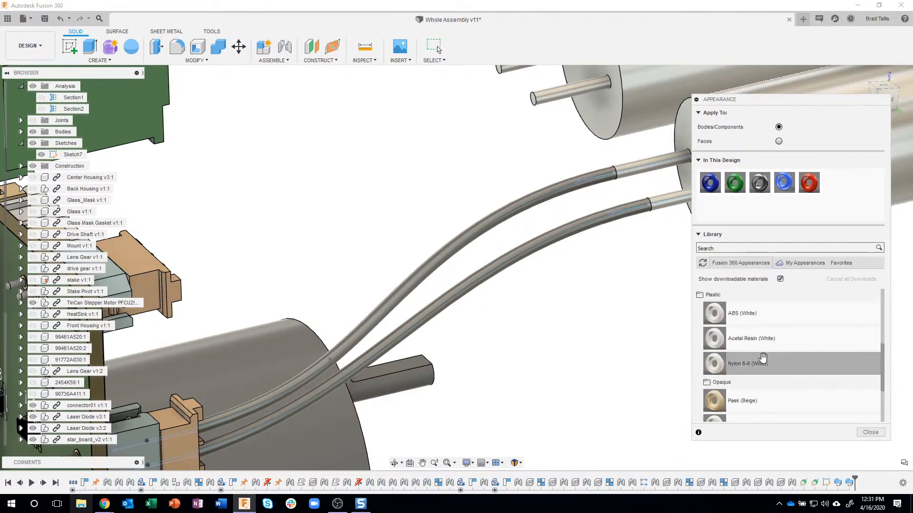
{"action": "scroll", "coordinate": [761, 328], "scroll_direction": "down", "scroll_amount": 2}
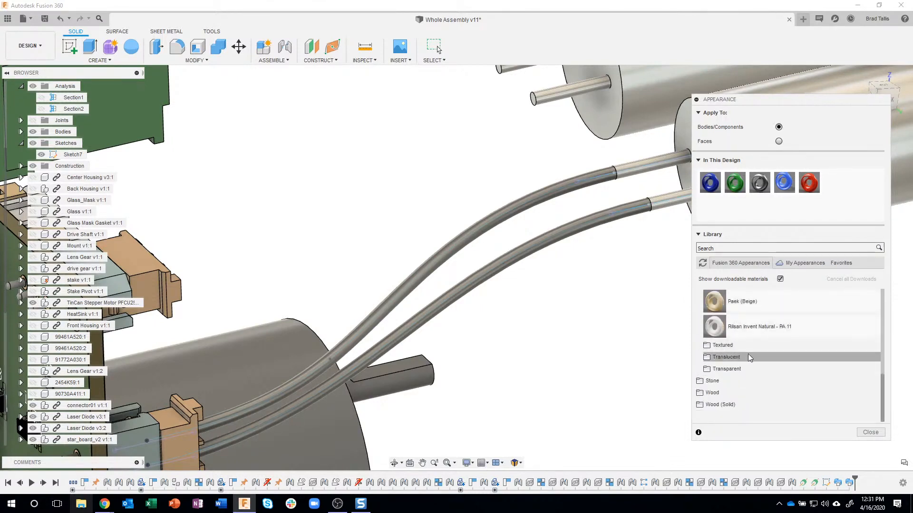
{"action": "left_click", "coordinate": [731, 360]}
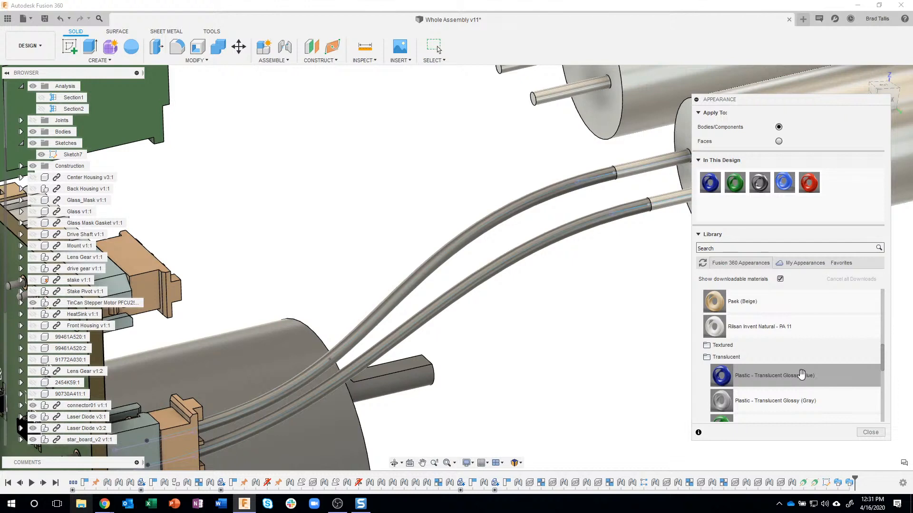
{"action": "scroll", "coordinate": [802, 375], "scroll_direction": "down", "scroll_amount": 2}
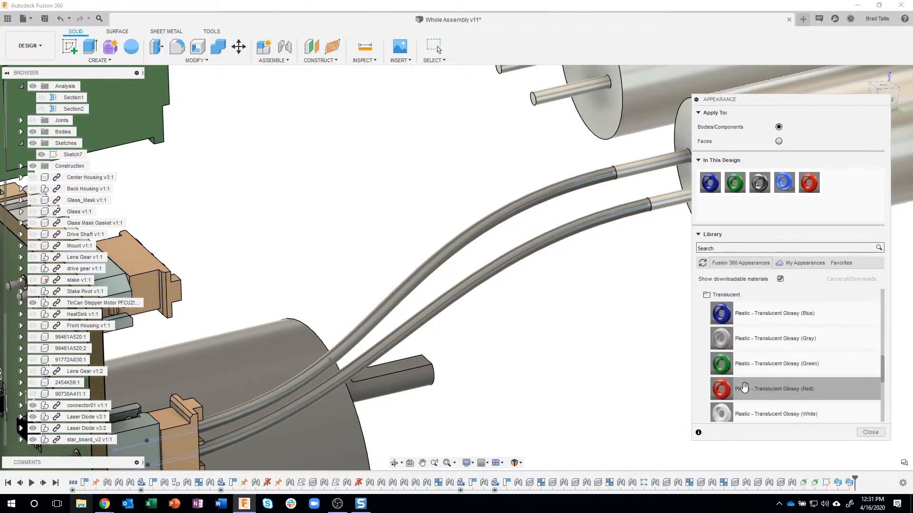
Apply the Plastic - Translucent Glossy (Red) appearance to the lower wire body
{"action": "left_click_drag", "start_coordinate": [732, 389], "coordinate": [545, 233]}
{"action": "middle_click_drag", "start_coordinate": [632, 361], "coordinate": [524, 313], "text": "shift"}
{"action": "scroll", "coordinate": [540, 273], "scroll_direction": "up", "scroll_amount": 2}
{"action": "scroll", "coordinate": [510, 316], "scroll_direction": "down", "scroll_amount": 2}
{"action": "scroll", "coordinate": [522, 318], "scroll_direction": "down", "scroll_amount": 1}
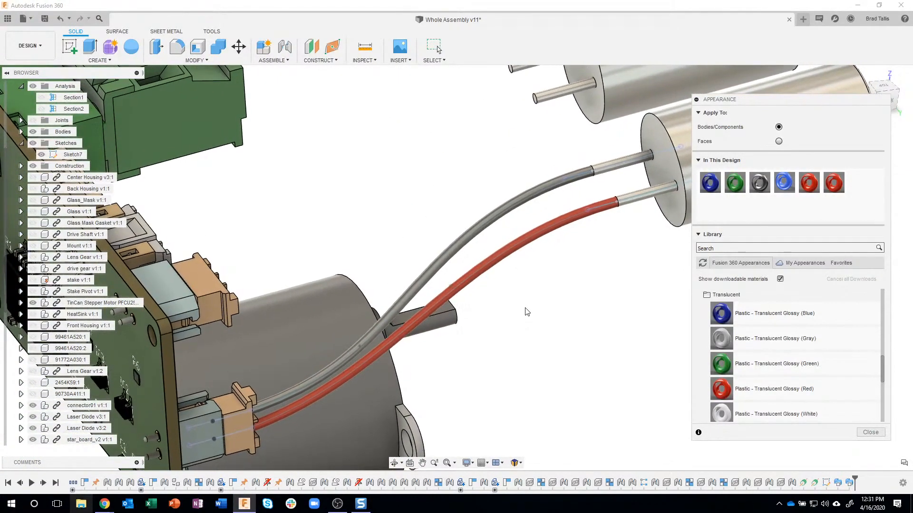
Apply the Plastic - Translucent Glossy (Gray) appearance to the upper wire body
{"action": "scroll", "coordinate": [796, 356], "scroll_direction": "down", "scroll_amount": 1}
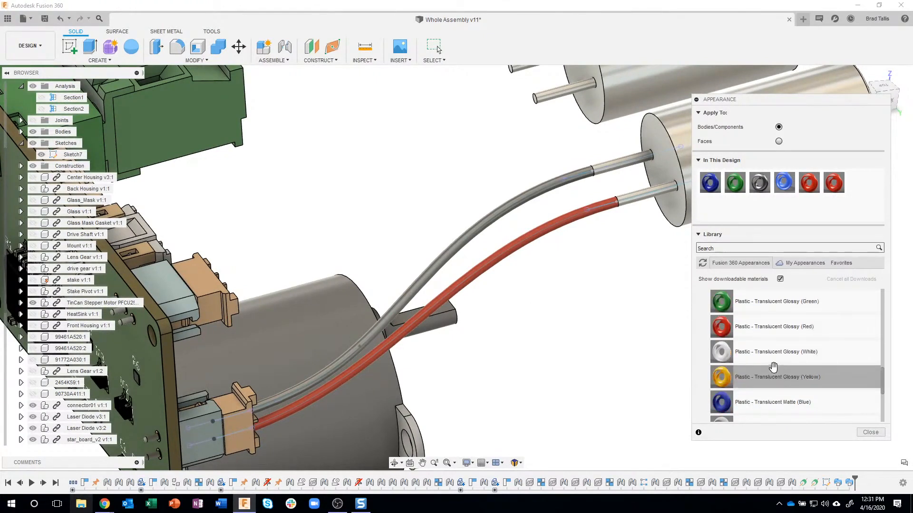
{"action": "scroll", "coordinate": [769, 328], "scroll_direction": "up", "scroll_amount": 3}
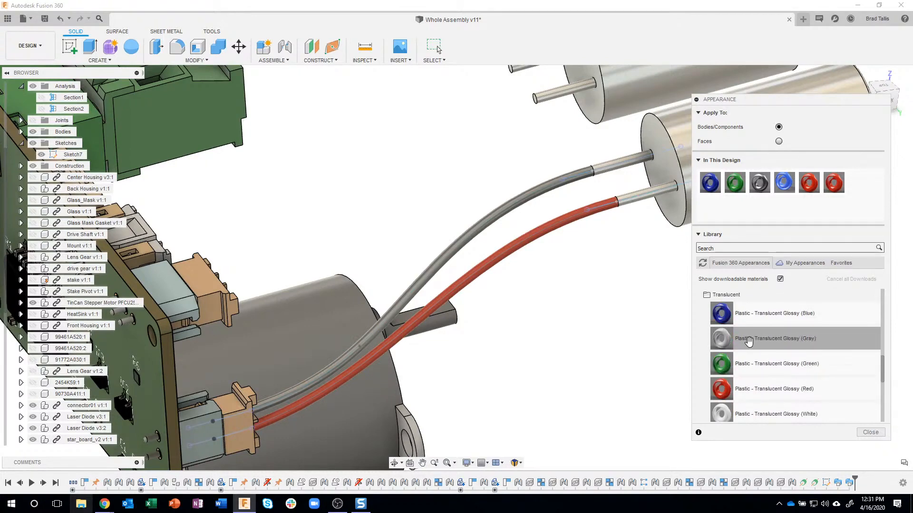
{"action": "left_click_drag", "start_coordinate": [755, 339], "coordinate": [505, 220]}
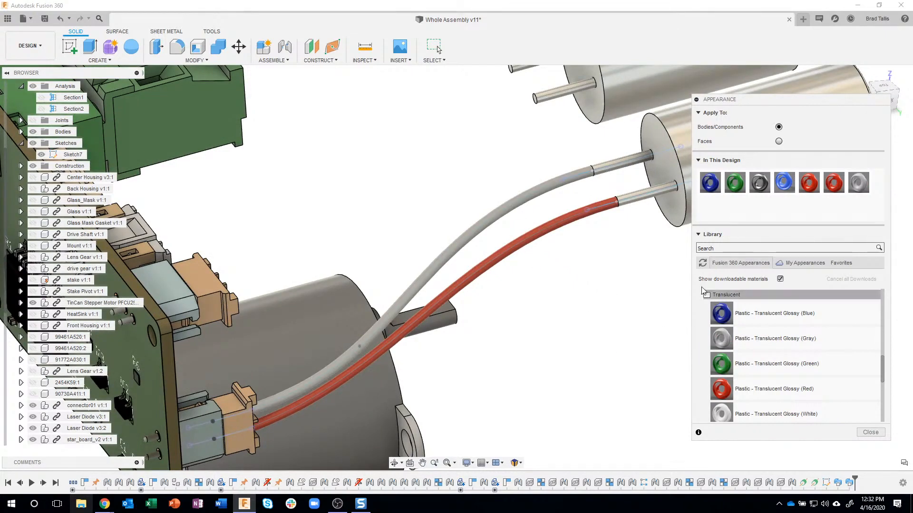
Edit the gray plastic appearance in this design and set its color to black, RGB 0, 0, 0
{"action": "right_click", "coordinate": [858, 181]}
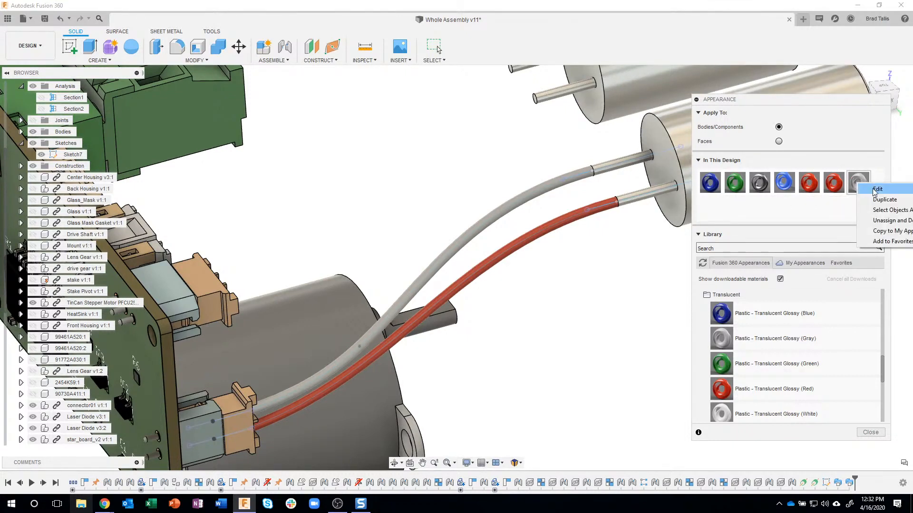
{"action": "left_click", "coordinate": [877, 190]}
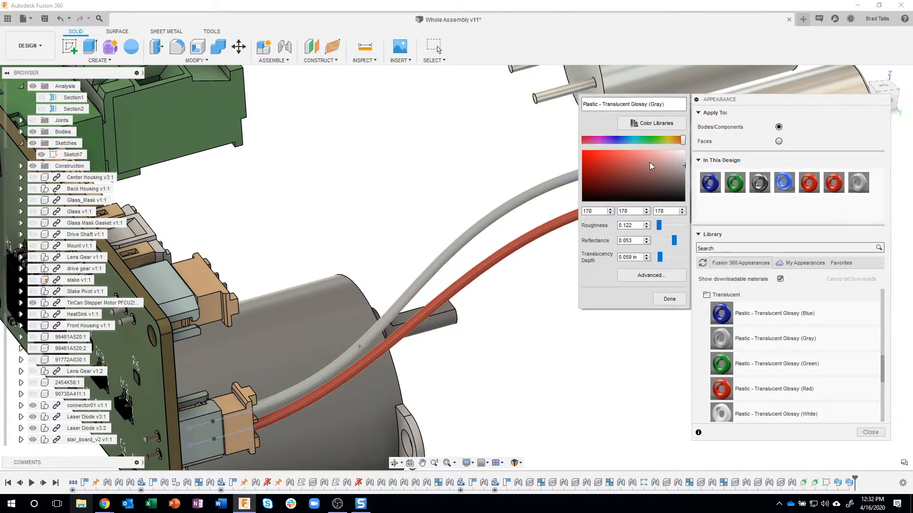
{"action": "mouse_move", "coordinate": [675, 173]}
{"action": "left_mouse_down"}
{"action": "mouse_move", "coordinate": [685, 203]}
{"action": "mouse_move", "coordinate": [611, 161]}
{"action": "mouse_move", "coordinate": [700, 220]}
{"action": "left_mouse_up"}
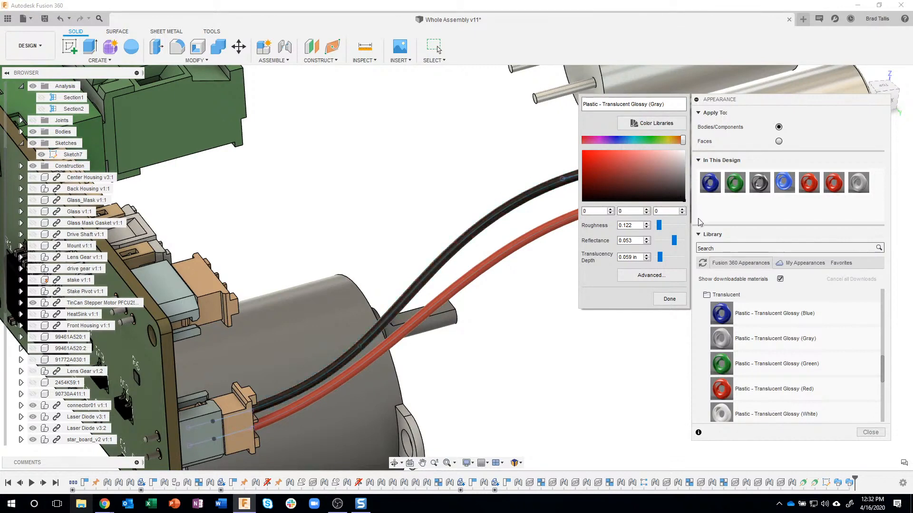
{"action": "left_click", "coordinate": [668, 298]}
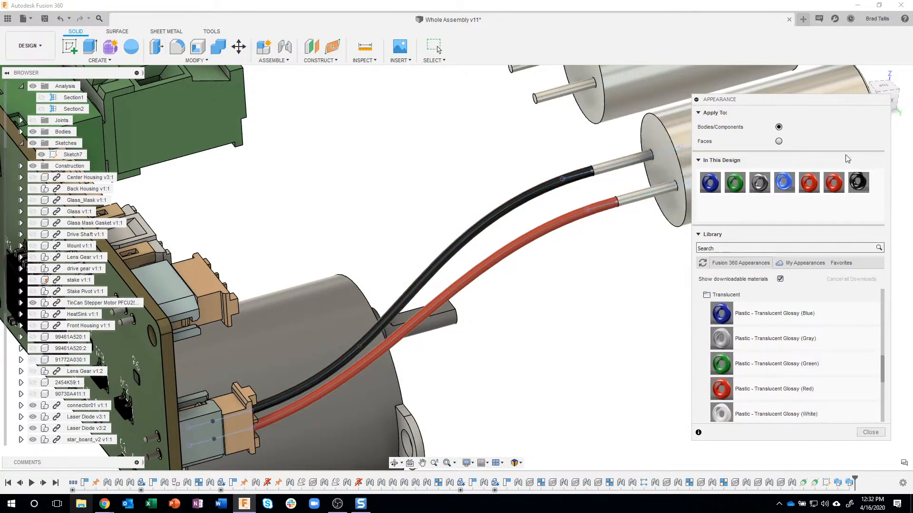
Rename the edited black appearance as Plastic - Translucent Glossy (Black)
{"action": "right_click", "coordinate": [858, 183]}
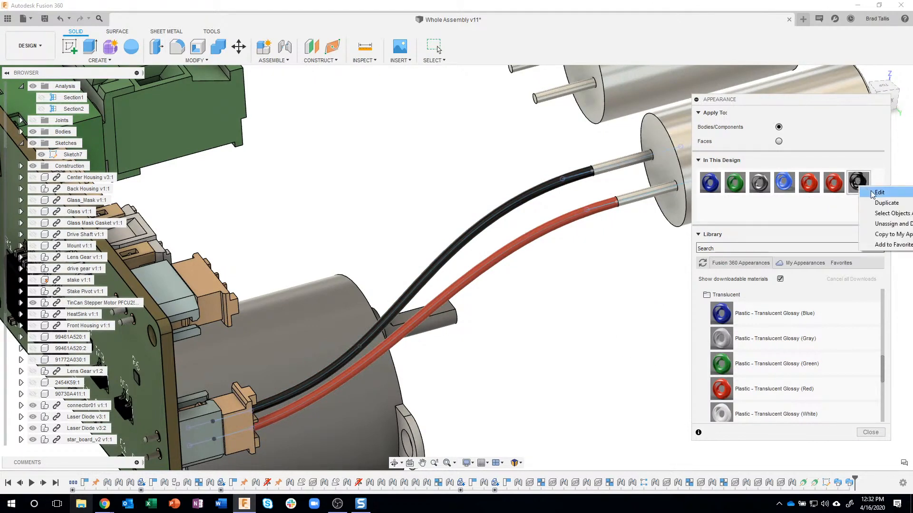
{"action": "left_click", "coordinate": [873, 191]}
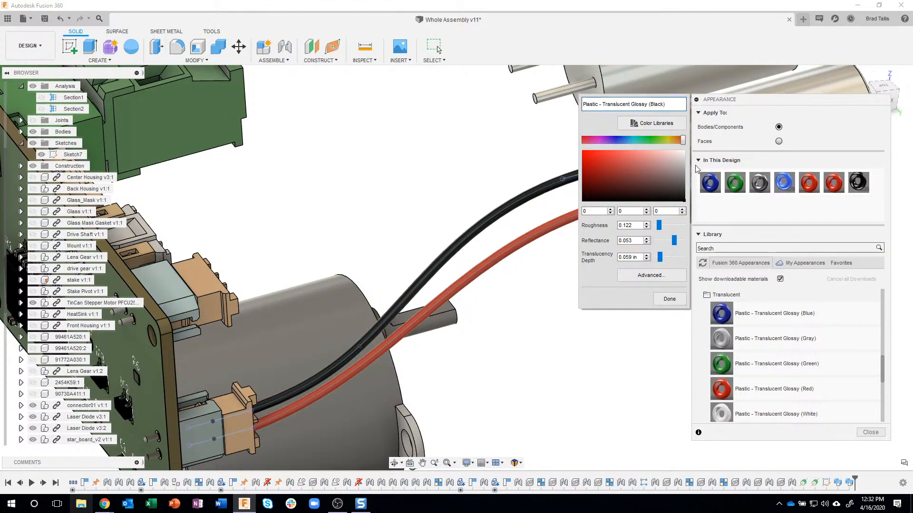
{"action": "left_click", "coordinate": [663, 295]}
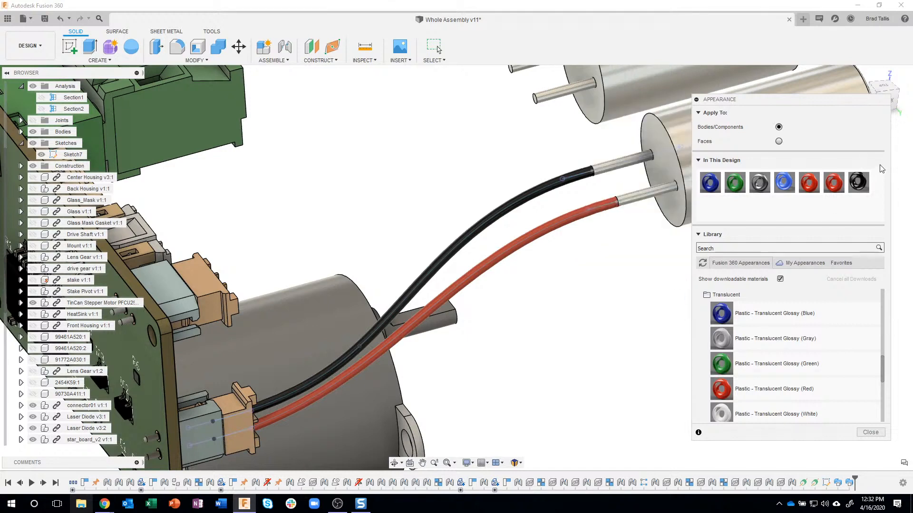
Move the Appearance dialog clear of the window edge and add Plastic - Translucent Glossy (Black) to Favorites
{"action": "right_click", "coordinate": [856, 183]}
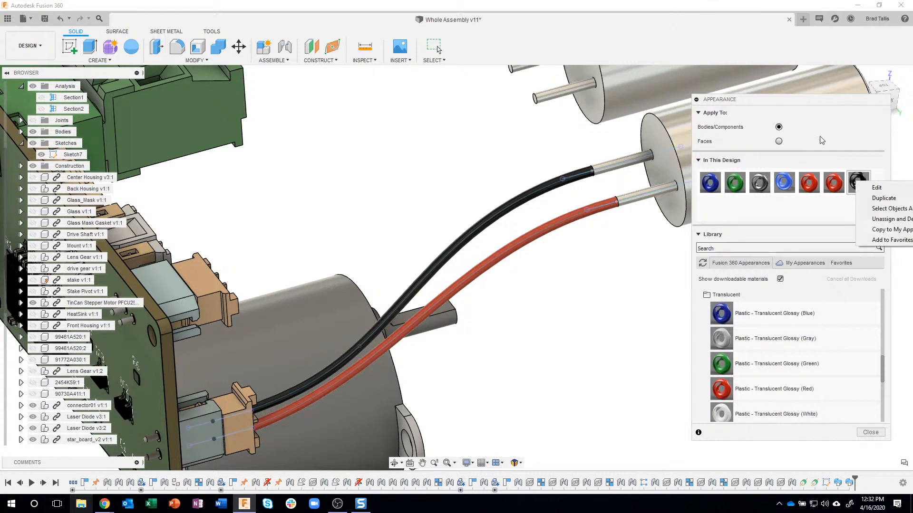
{"action": "left_click", "coordinate": [808, 99]}
{"action": "left_click_drag", "start_coordinate": [799, 100], "coordinate": [646, 96]}
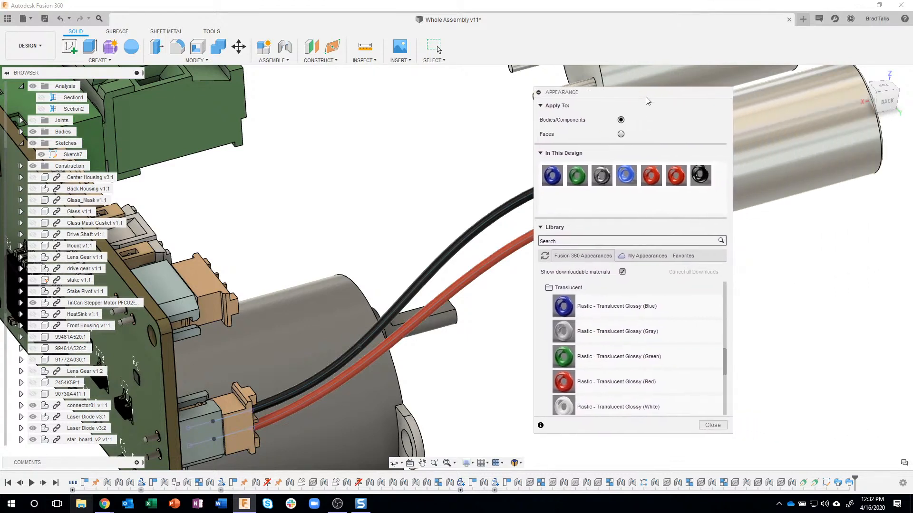
{"action": "right_click", "coordinate": [699, 176]}
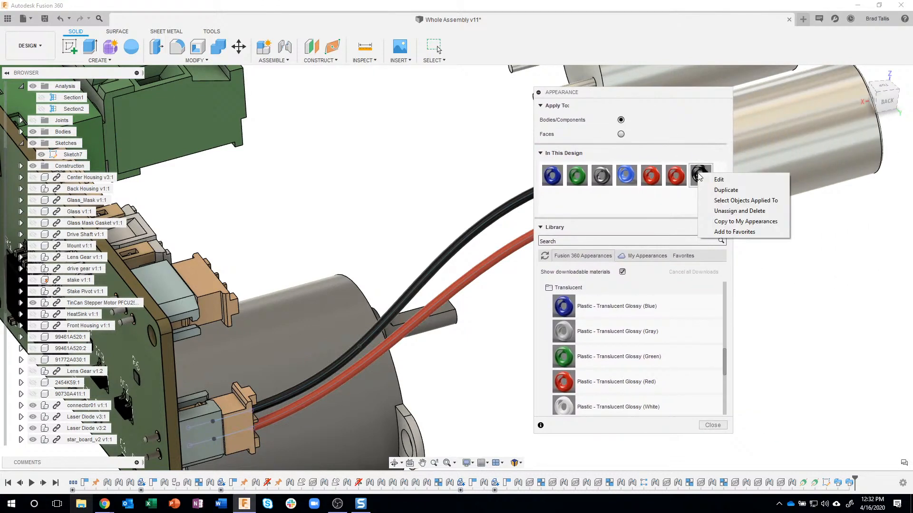
{"action": "left_click", "coordinate": [735, 232]}
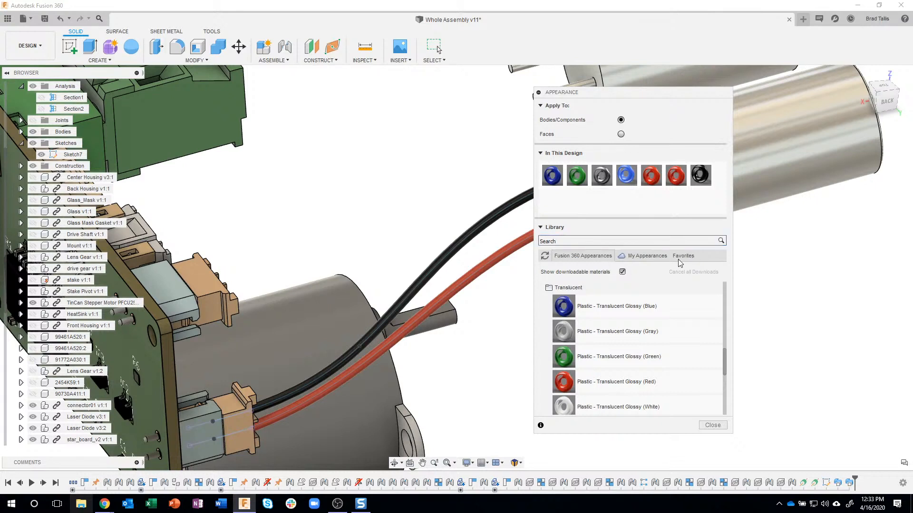
Check the My Appearances and Favorites libraries for the saved black plastic, and close the Appearance dialog
{"action": "left_click", "coordinate": [652, 259]}
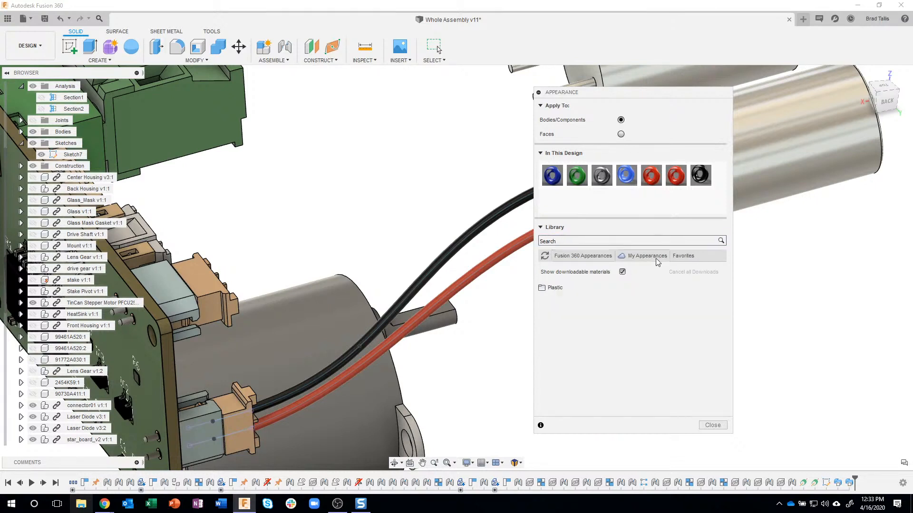
{"action": "left_click", "coordinate": [684, 257]}
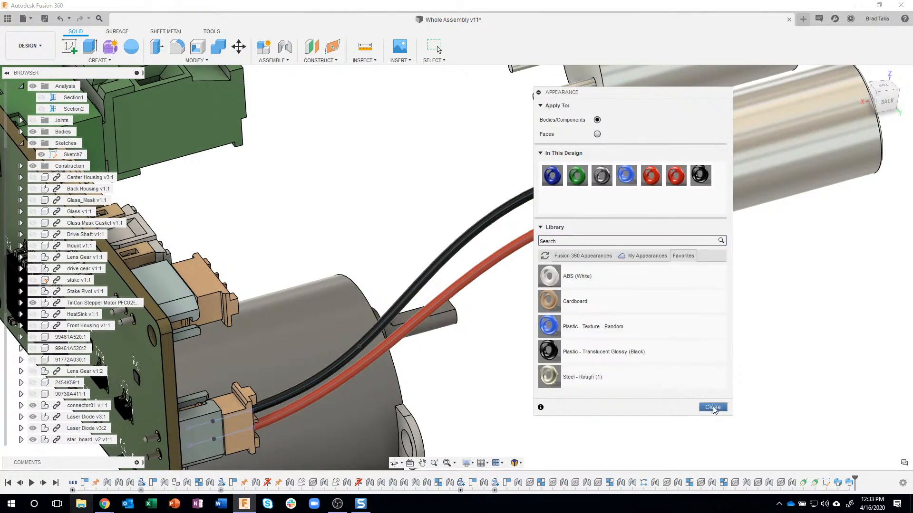
{"action": "left_click", "coordinate": [589, 257]}
{"action": "left_click", "coordinate": [713, 425]}
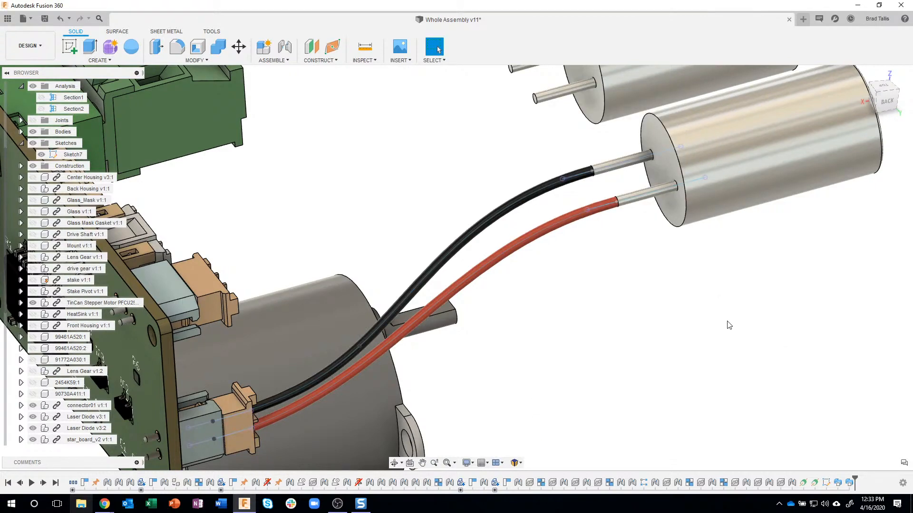
Create a new sketch on the vertical origin plane parallel to the back view and face it straight on
{"action": "scroll", "coordinate": [726, 329], "scroll_direction": "down", "scroll_amount": 5}
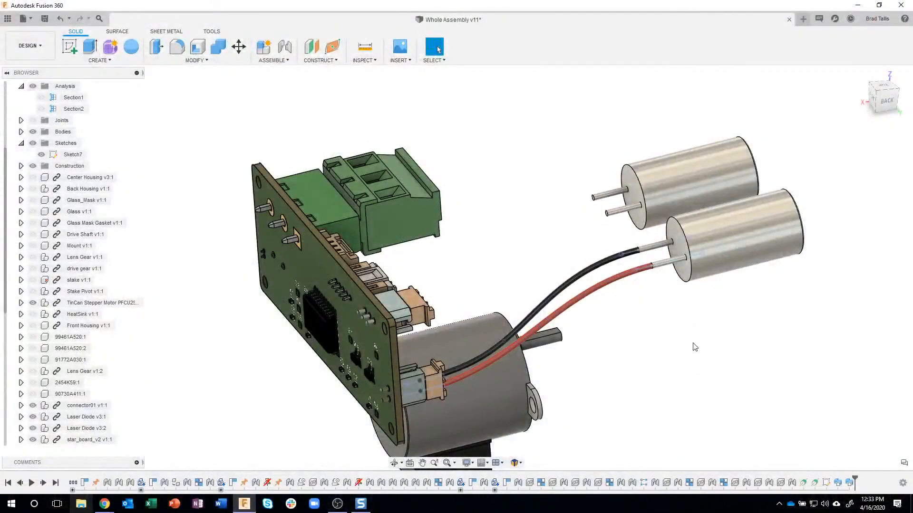
{"action": "middle_click_drag", "start_coordinate": [692, 345], "coordinate": [459, 219], "text": "shift"}
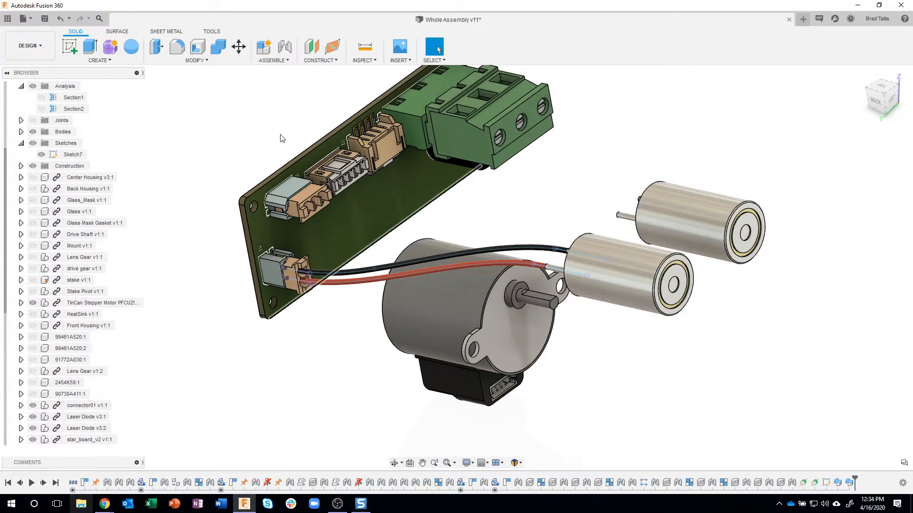
{"action": "left_click", "coordinate": [69, 48]}
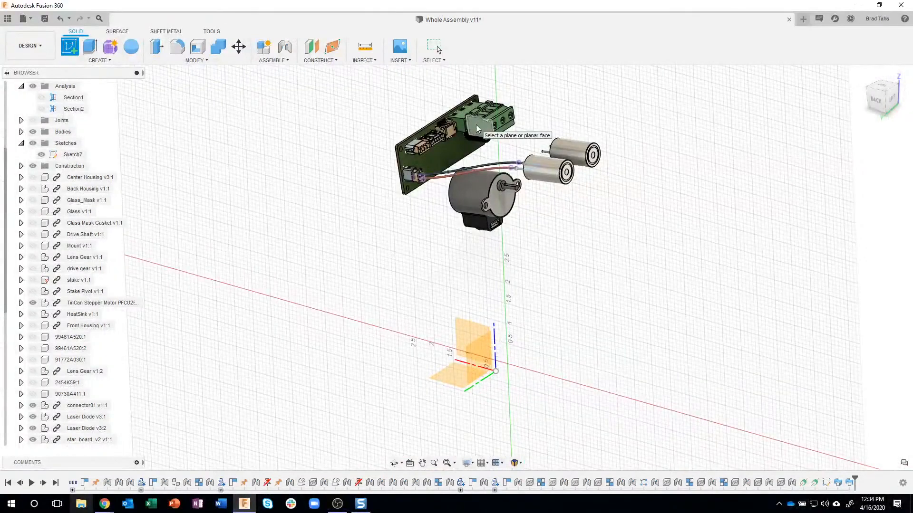
{"action": "left_click", "coordinate": [470, 333]}
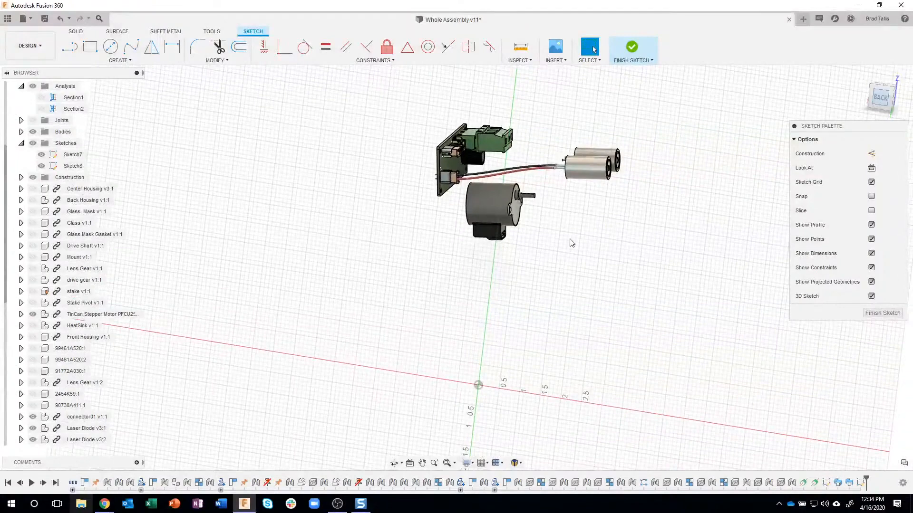
{"action": "left_click", "coordinate": [882, 99]}
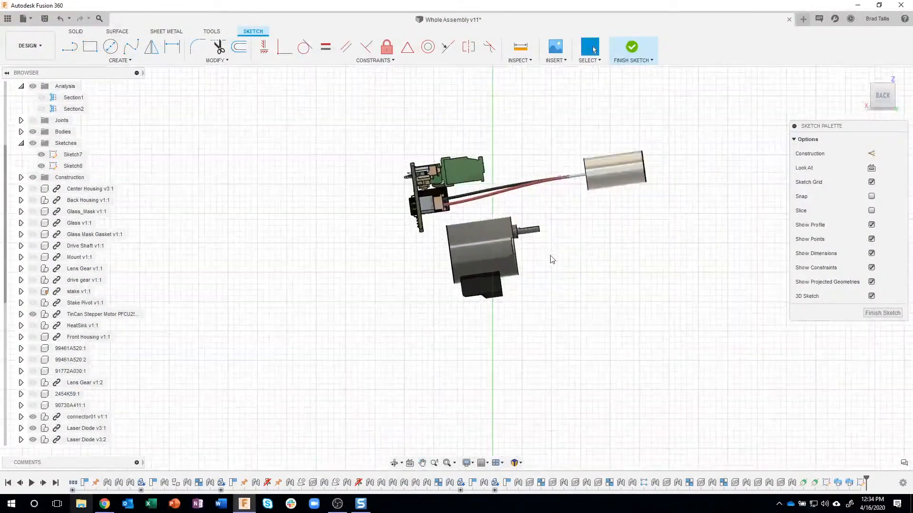
Start a fit point spline in front of the stepper motor's black connector, curling it around and routing it beneath the motor to its rear
{"action": "scroll", "coordinate": [553, 241], "scroll_direction": "up", "scroll_amount": 3}
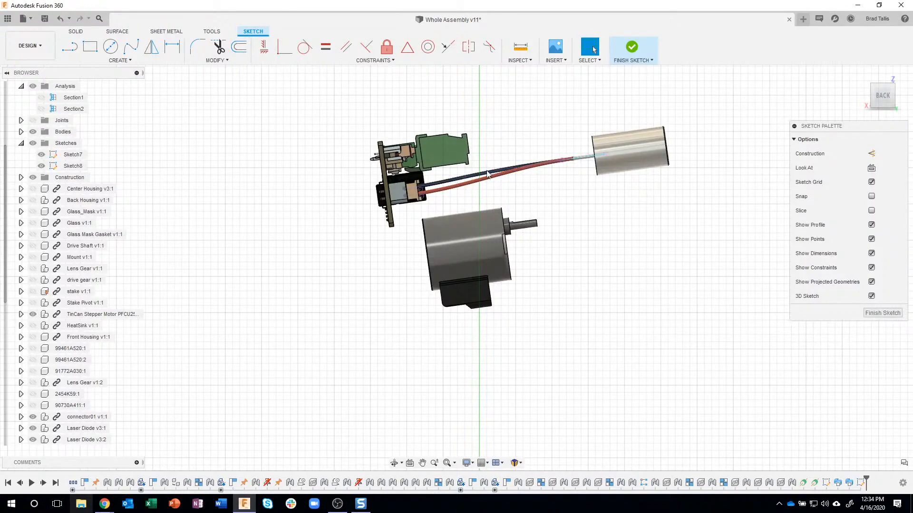
{"action": "left_click", "coordinate": [131, 46]}
{"action": "scroll", "coordinate": [518, 314], "scroll_direction": "up", "scroll_amount": 2}
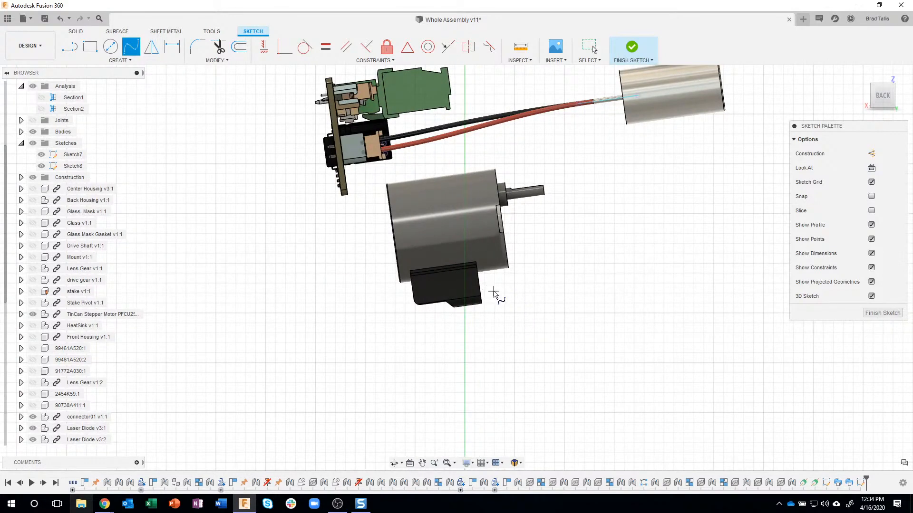
{"action": "middle_click_drag", "start_coordinate": [492, 296], "coordinate": [522, 259], "text": "shift"}
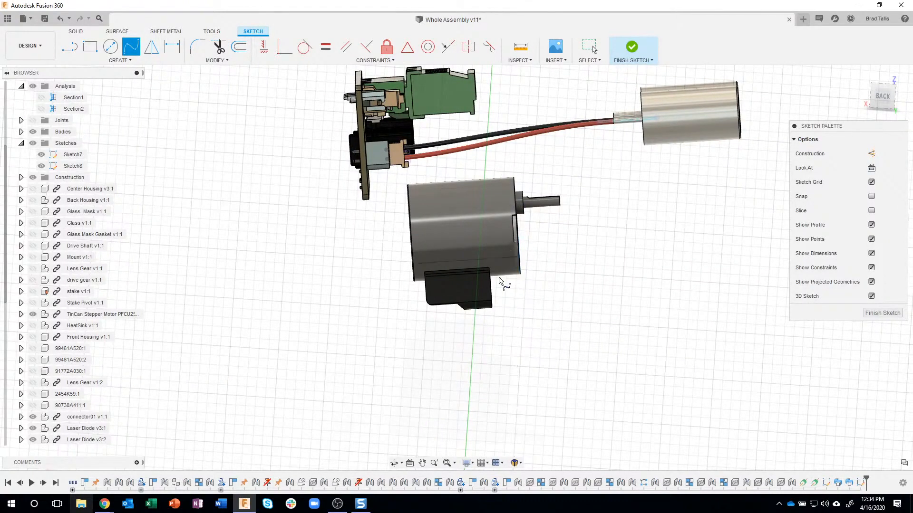
{"action": "scroll", "coordinate": [511, 302], "scroll_direction": "up", "scroll_amount": 3}
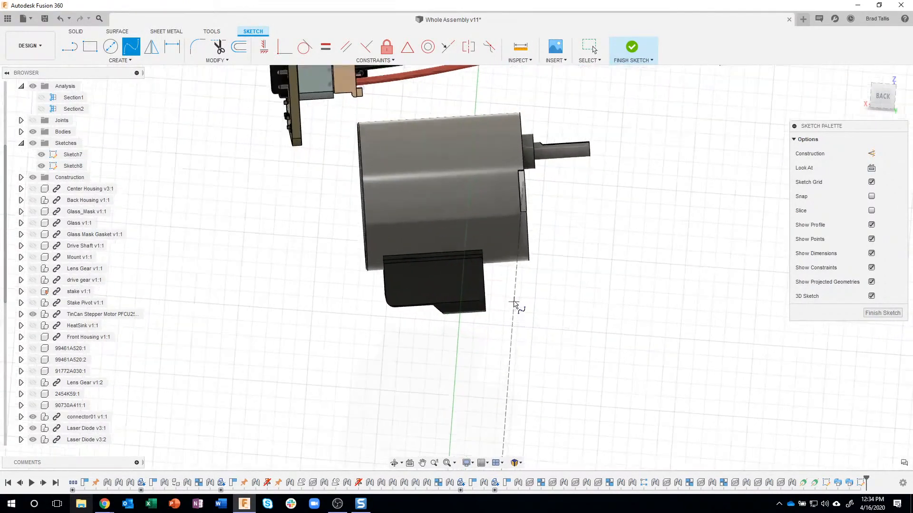
{"action": "left_click", "coordinate": [883, 99]}
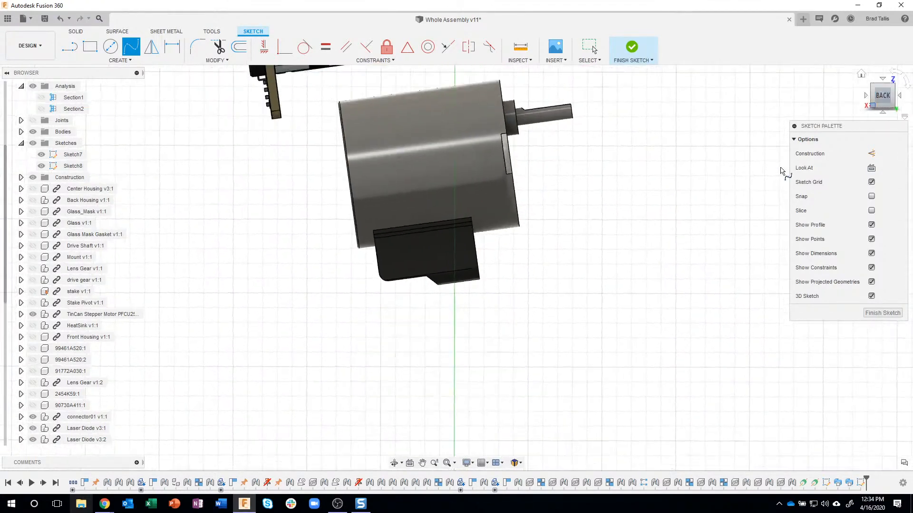
{"action": "left_click", "coordinate": [490, 257]}
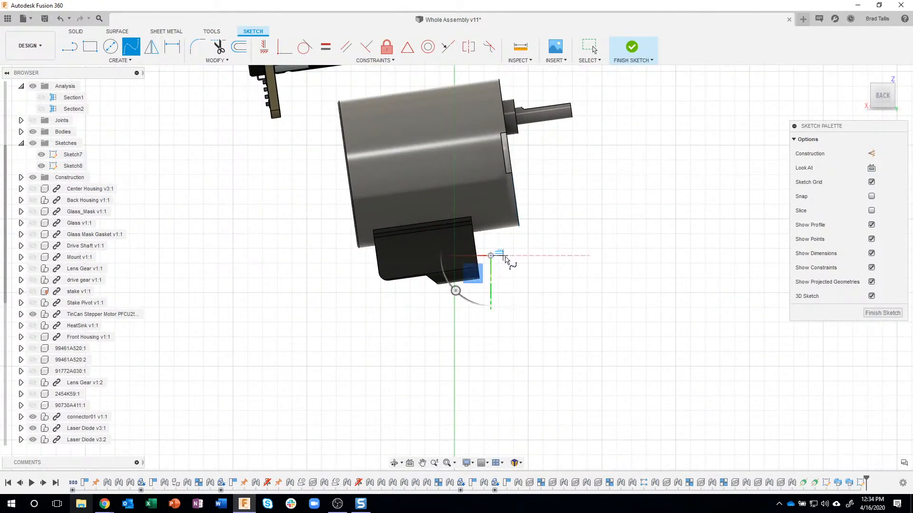
{"action": "scroll", "coordinate": [511, 264], "scroll_direction": "up", "scroll_amount": 1}
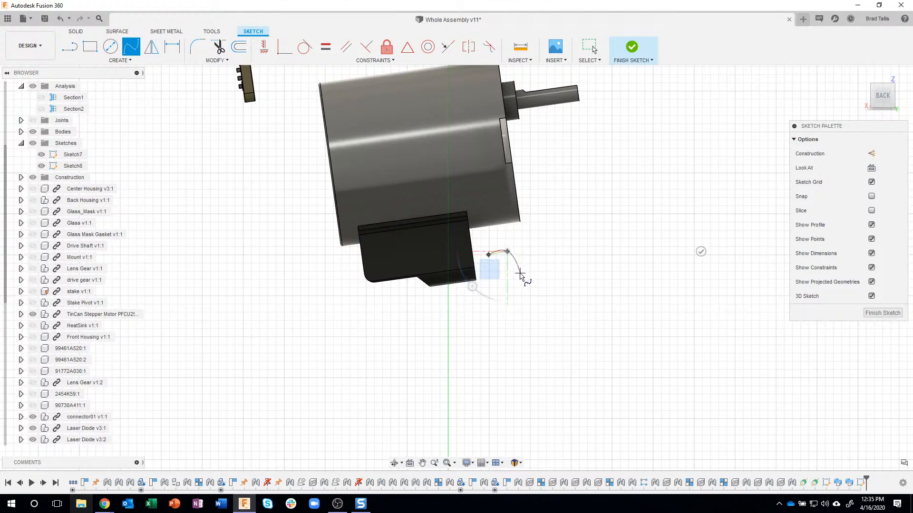
{"action": "left_click", "coordinate": [520, 274]}
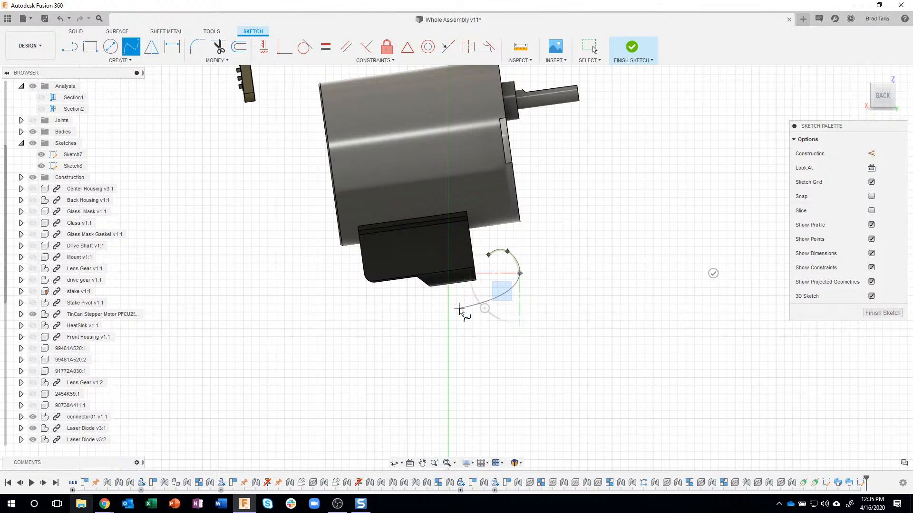
{"action": "left_click", "coordinate": [460, 309]}
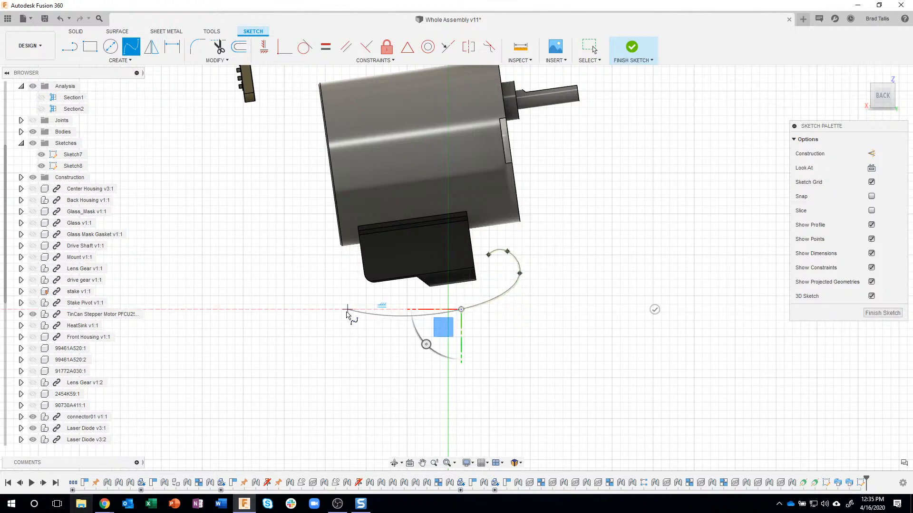
{"action": "left_click", "coordinate": [327, 302]}
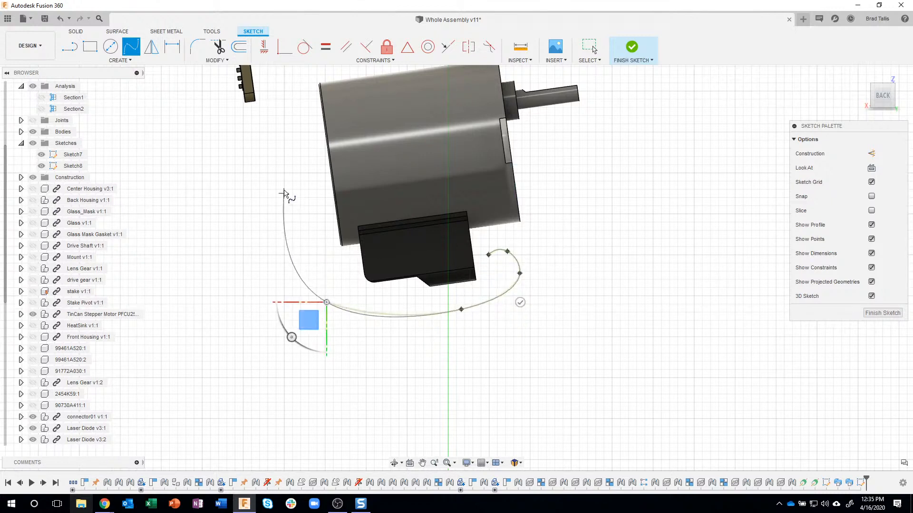
Continue the spline up behind the motor, over its top and around the laser wires, ending it near the circuit board's connectors
{"action": "middle_click_drag", "start_coordinate": [282, 172], "coordinate": [303, 297]}
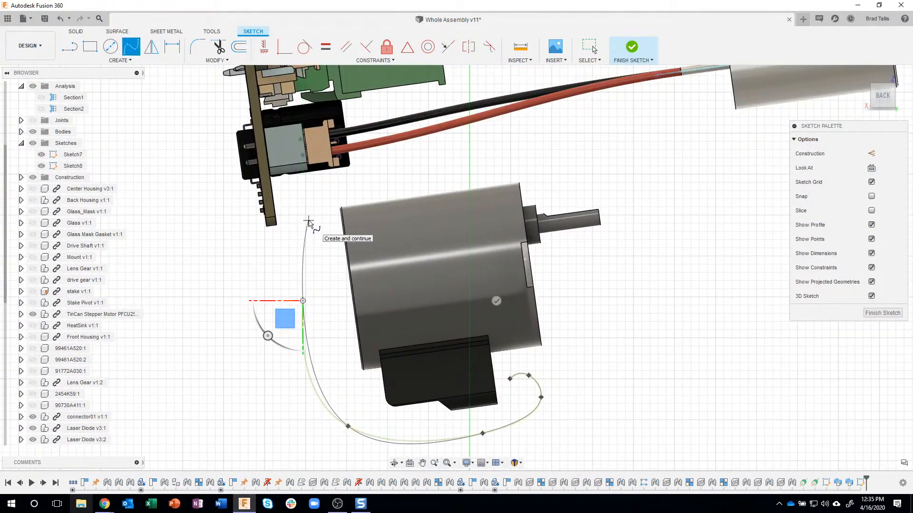
{"action": "left_click", "coordinate": [309, 220]}
{"action": "mouse_move", "coordinate": [418, 181]}
{"action": "middle_mouse_down"}
{"action": "mouse_move", "coordinate": [447, 223]}
{"action": "mouse_move", "coordinate": [441, 270]}
{"action": "middle_mouse_up"}
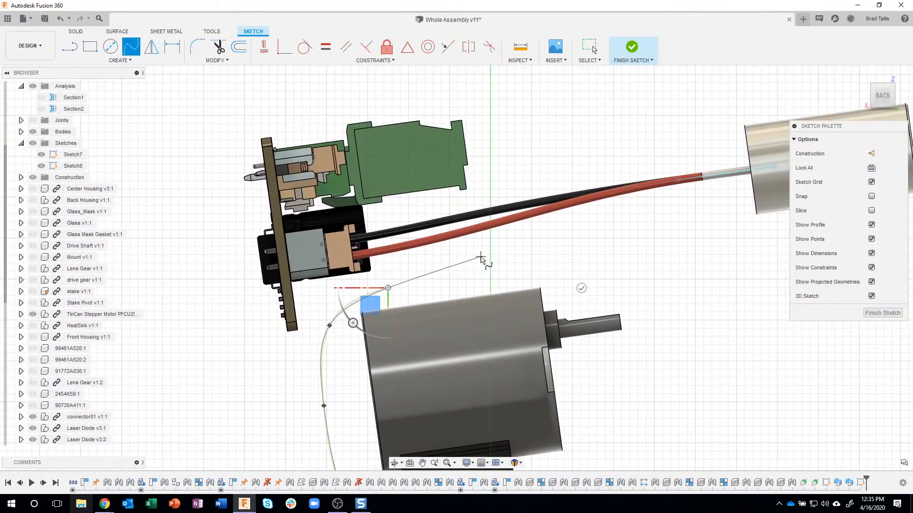
{"action": "left_click", "coordinate": [504, 258]}
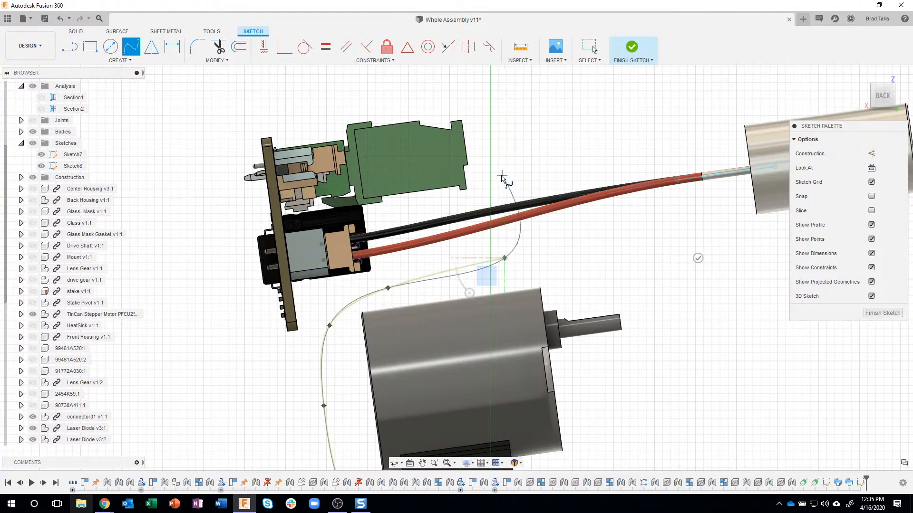
{"action": "left_click", "coordinate": [502, 174]}
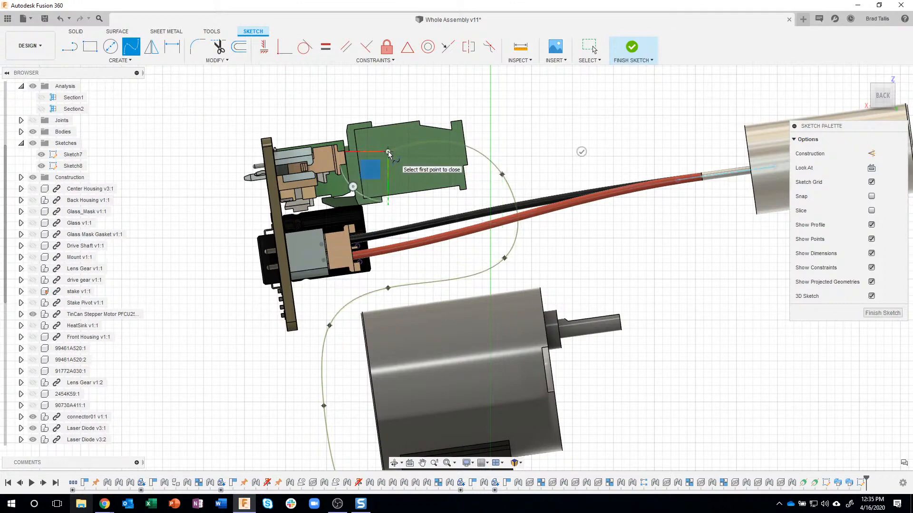
{"action": "scroll", "coordinate": [520, 219], "scroll_direction": "down", "scroll_amount": 3}
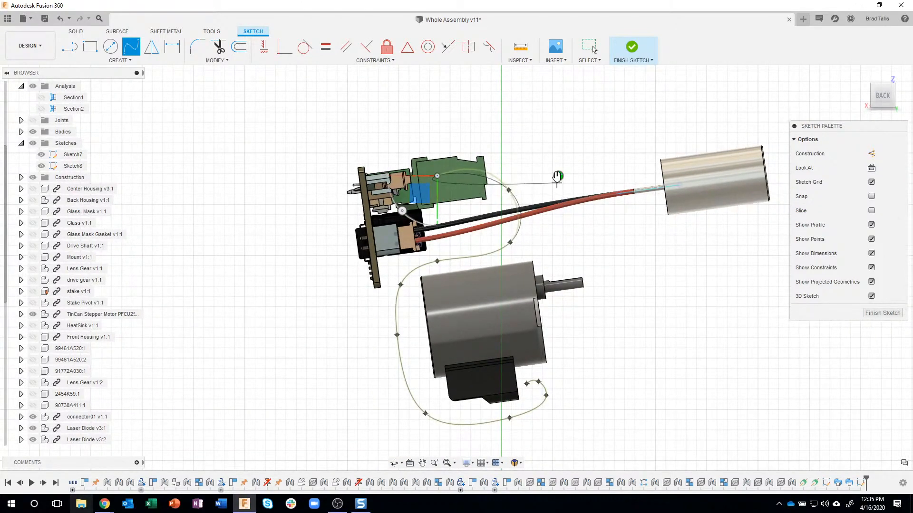
{"action": "left_click", "coordinate": [557, 176]}
{"action": "mouse_move", "coordinate": [588, 131]}
{"action": "middle_mouse_down", "text": "shift"}
{"action": "mouse_move", "coordinate": [561, 138]}
{"action": "mouse_move", "coordinate": [444, 237]}
{"action": "mouse_move", "coordinate": [428, 269]}
{"action": "mouse_move", "coordinate": [828, 314]}
{"action": "mouse_move", "coordinate": [488, 240]}
{"action": "mouse_move", "coordinate": [445, 195]}
{"action": "mouse_move", "coordinate": [432, 232]}
{"action": "mouse_move", "coordinate": [377, 179]}
{"action": "mouse_move", "coordinate": [386, 174]}
{"action": "middle_mouse_up", "text": "shift"}
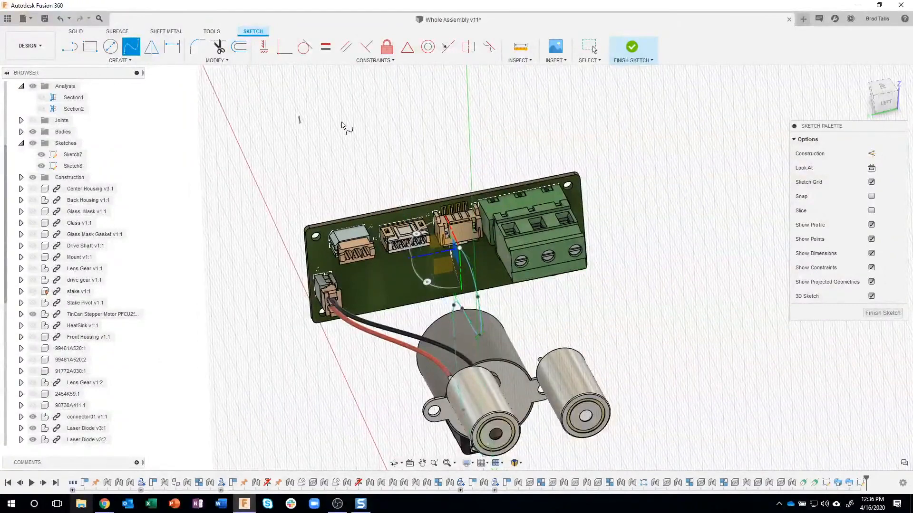
{"action": "key", "text": "Escape"}
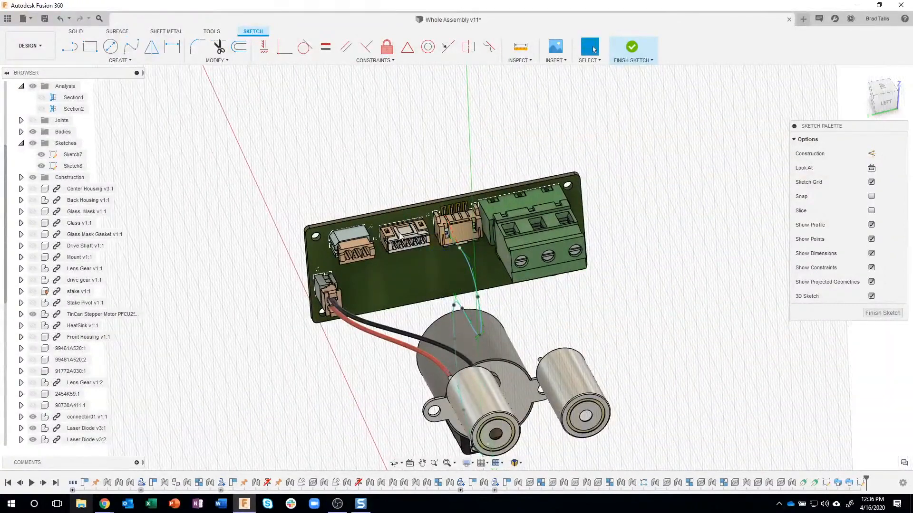
Move the spline's board-side end point 0.464 in in Z distance toward the white multi-pin connector beside the tan four-pin one
{"action": "left_click", "coordinate": [461, 249]}
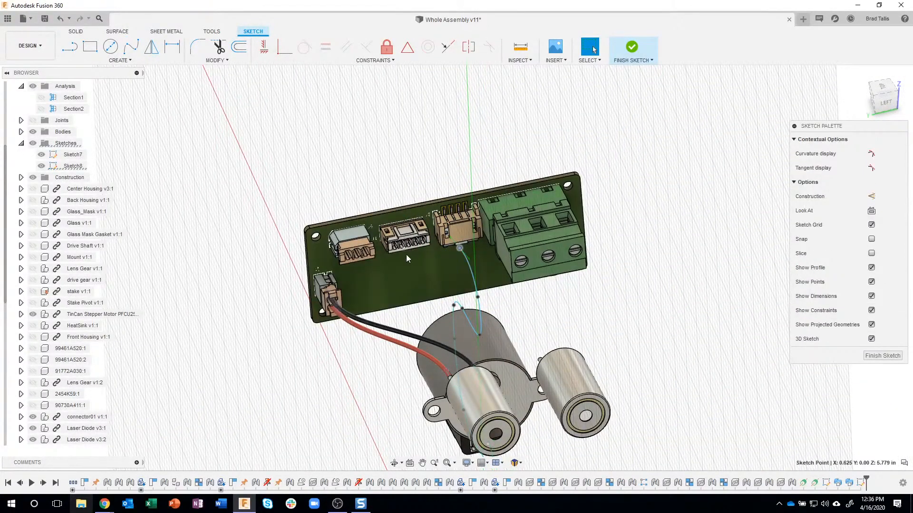
{"action": "right_click", "coordinate": [461, 251]}
{"action": "left_click", "coordinate": [437, 260]}
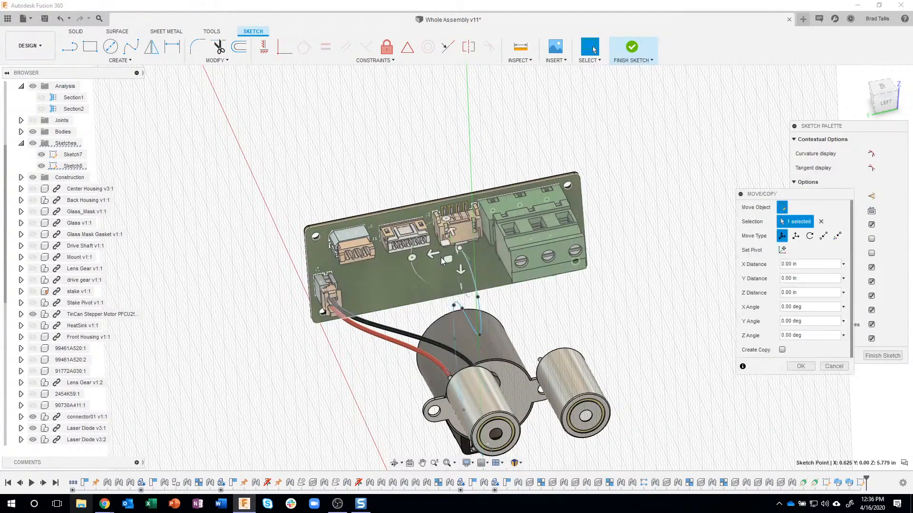
{"action": "left_click_drag", "start_coordinate": [415, 257], "coordinate": [401, 257]}
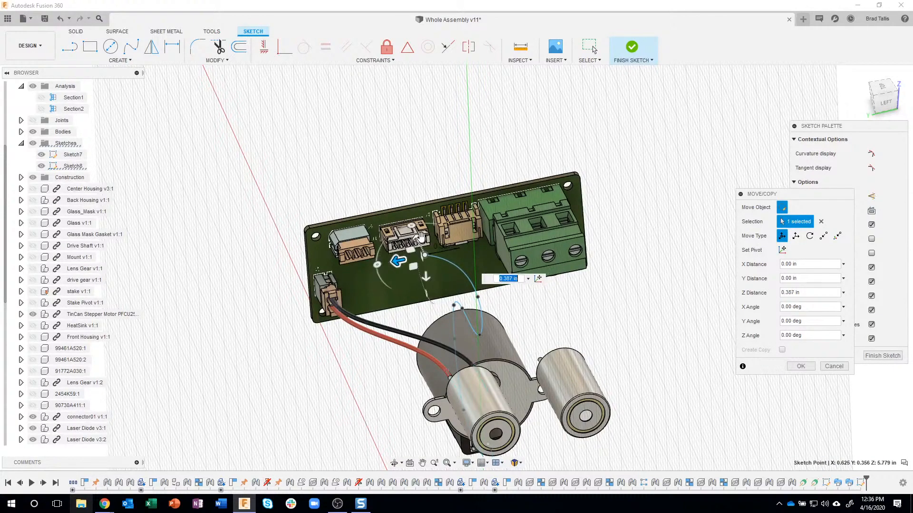
{"action": "scroll", "coordinate": [422, 236], "scroll_direction": "up", "scroll_amount": 2}
{"action": "scroll", "coordinate": [495, 321], "scroll_direction": "up", "scroll_amount": 3}
{"action": "middle_click_drag", "start_coordinate": [497, 321], "coordinate": [432, 278], "text": "shift"}
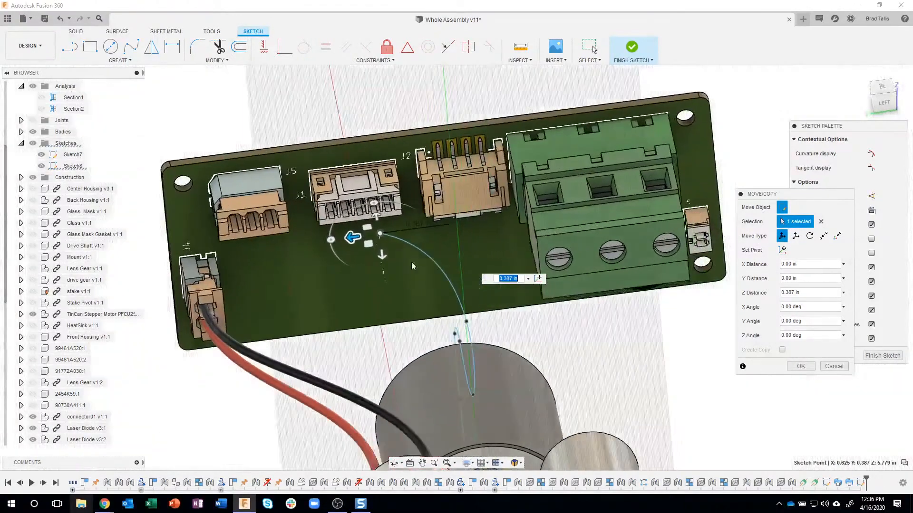
{"action": "middle_click_drag", "start_coordinate": [362, 244], "coordinate": [357, 241], "text": "shift"}
{"action": "left_click_drag", "start_coordinate": [357, 239], "coordinate": [344, 242]}
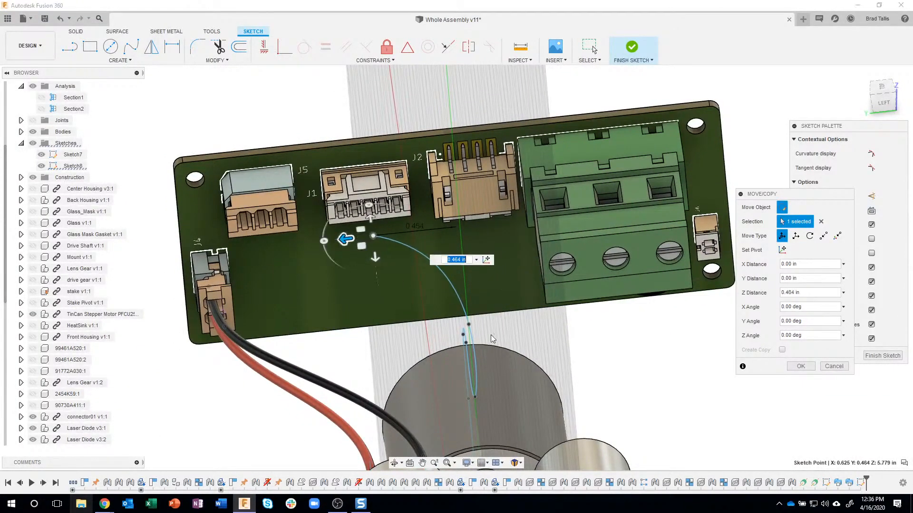
Move the fit point next to the spline's board-side end by about 0.317 in in Z distance, in the same direction
{"action": "left_click", "coordinate": [468, 327]}
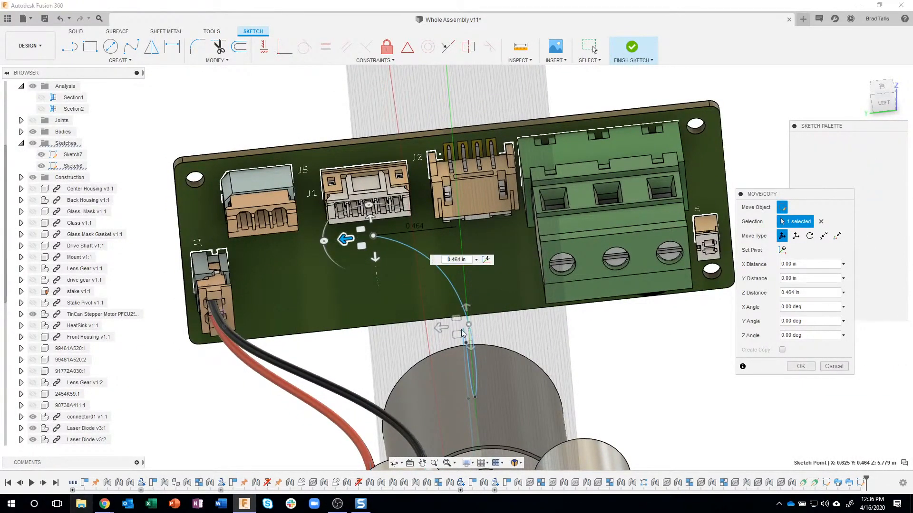
{"action": "left_click_drag", "start_coordinate": [440, 328], "coordinate": [379, 334]}
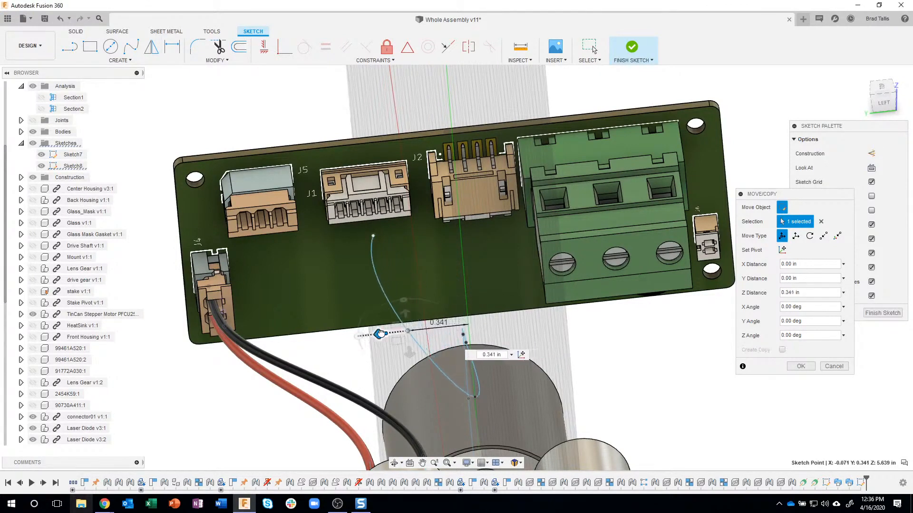
{"action": "middle_click_drag", "start_coordinate": [499, 322], "coordinate": [443, 259], "text": "shift"}
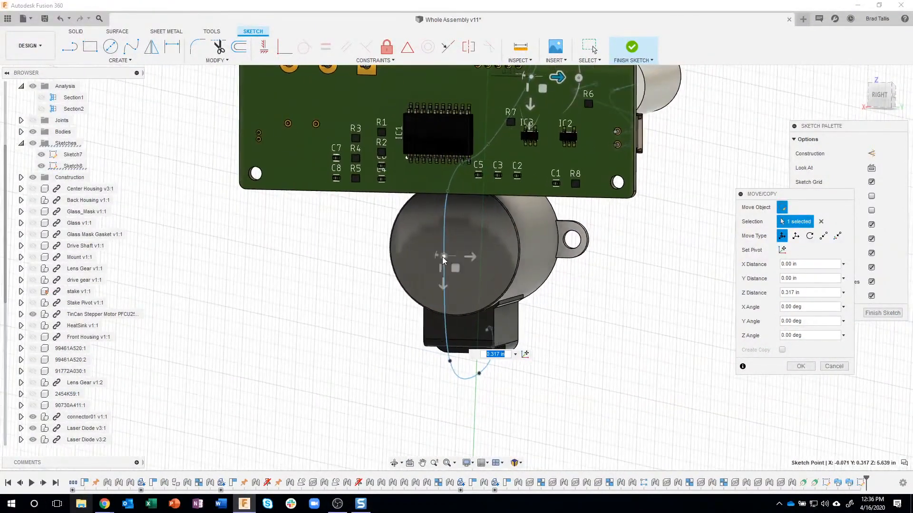
Move the two fit points behind the motor sideways, the lower by about 0.357 in and the upper by about 0.308 in
{"action": "left_click", "coordinate": [442, 257]}
{"action": "left_click_drag", "start_coordinate": [471, 257], "coordinate": [515, 261]}
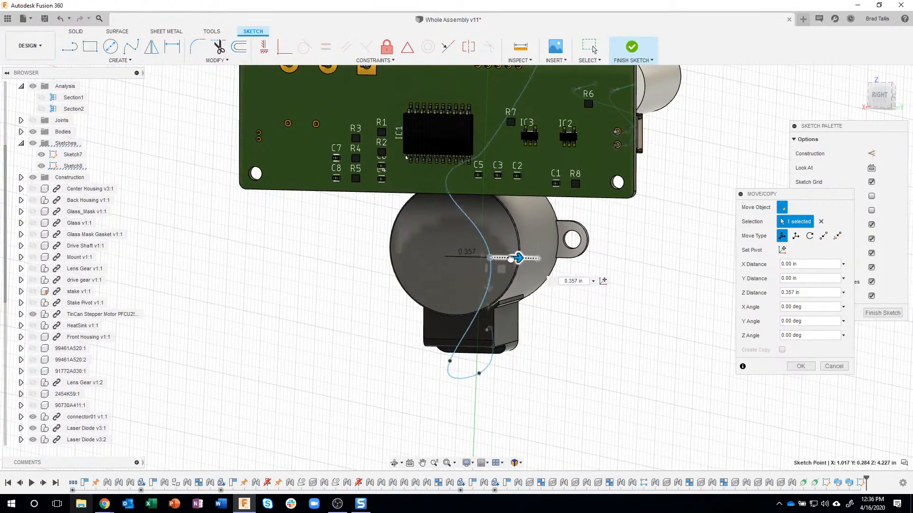
{"action": "left_click", "coordinate": [448, 190]}
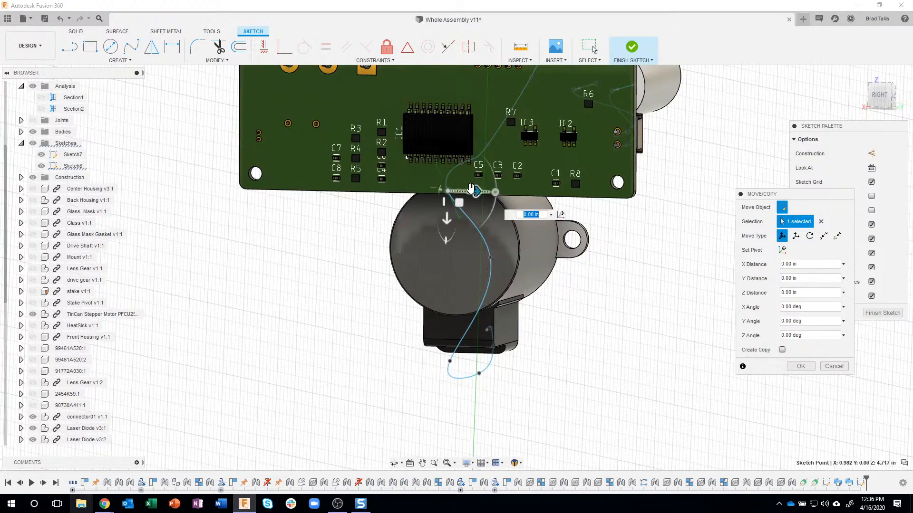
{"action": "left_click_drag", "start_coordinate": [478, 191], "coordinate": [513, 203]}
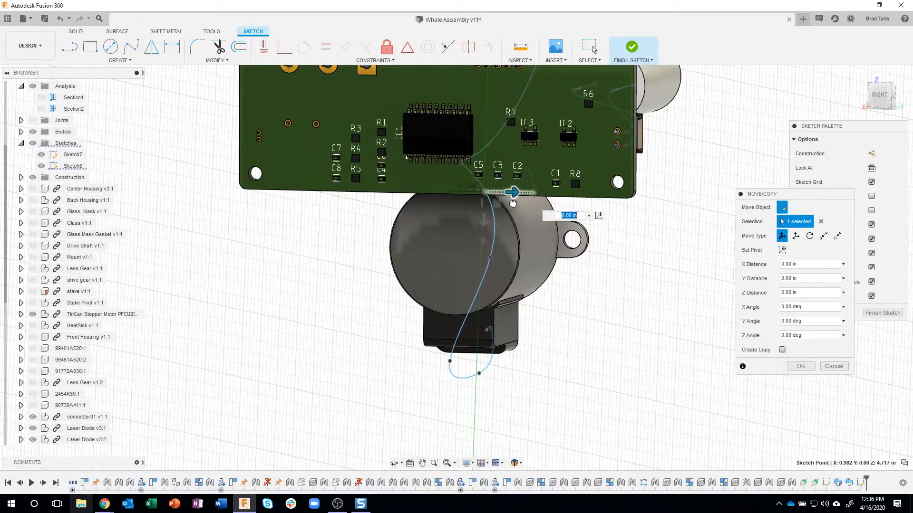
Shift the fit point above the motor's rear sideways and the one below its rear by about 0.155 in, and apply the moves
{"action": "left_click", "coordinate": [463, 164]}
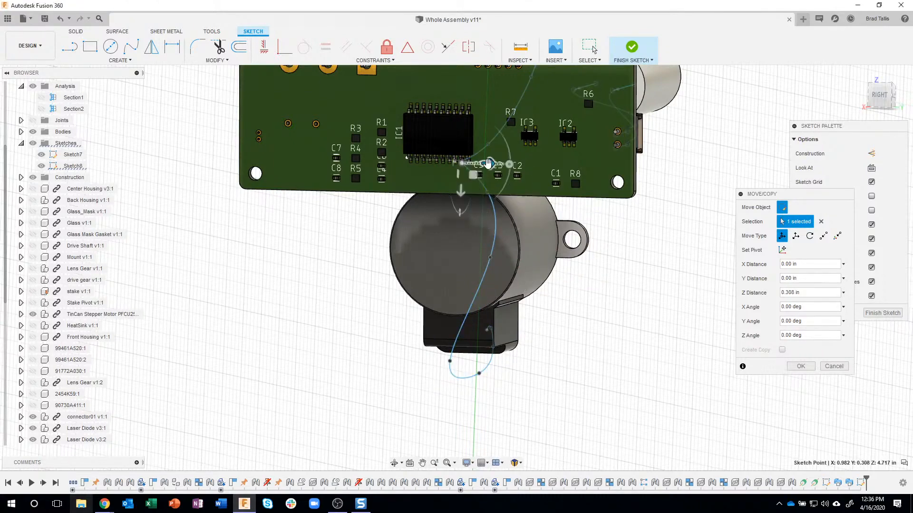
{"action": "mouse_move", "coordinate": [492, 166]}
{"action": "left_mouse_down"}
{"action": "mouse_move", "coordinate": [519, 169]}
{"action": "mouse_move", "coordinate": [507, 169]}
{"action": "left_mouse_up"}
{"action": "middle_click_drag", "start_coordinate": [530, 190], "coordinate": [417, 357], "text": "shift"}
{"action": "left_click_drag", "start_coordinate": [442, 353], "coordinate": [455, 352]}
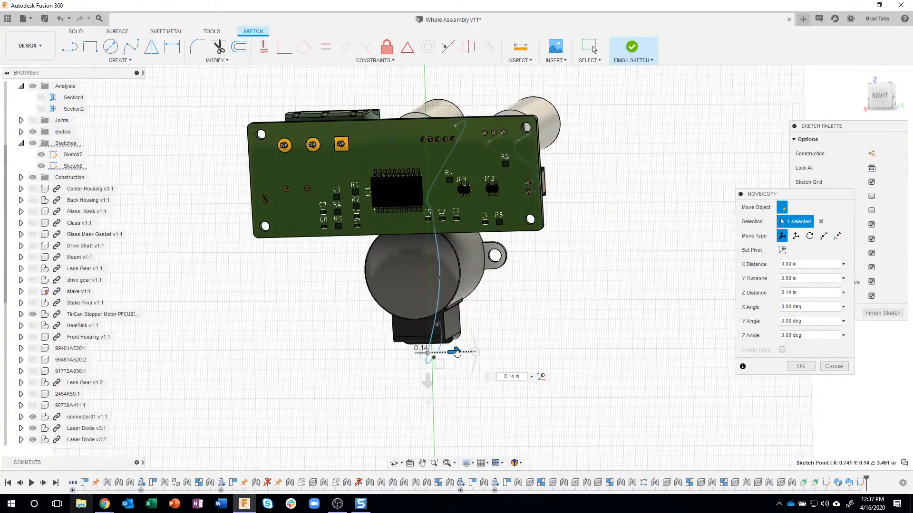
{"action": "middle_click_drag", "start_coordinate": [550, 297], "coordinate": [439, 419], "text": "shift"}
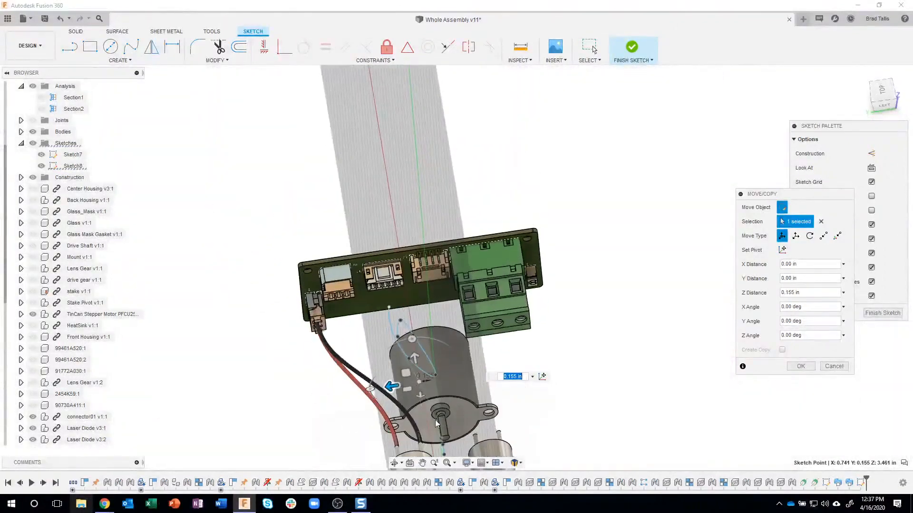
{"action": "middle_click_drag", "start_coordinate": [432, 334], "coordinate": [395, 309], "text": "shift"}
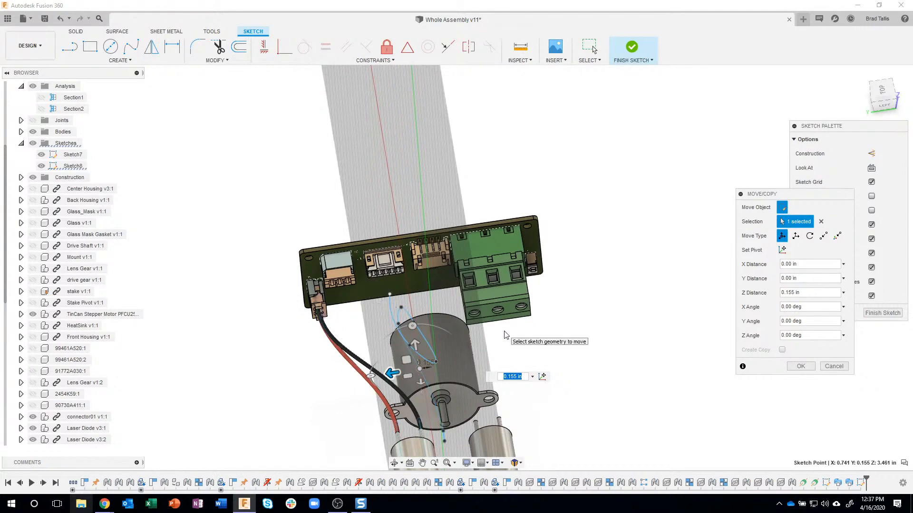
{"action": "mouse_move", "coordinate": [505, 335]}
{"action": "middle_mouse_down", "text": "shift"}
{"action": "mouse_move", "coordinate": [491, 326]}
{"action": "mouse_move", "coordinate": [492, 255]}
{"action": "mouse_move", "coordinate": [504, 272]}
{"action": "mouse_move", "coordinate": [520, 271]}
{"action": "middle_mouse_up", "text": "shift"}
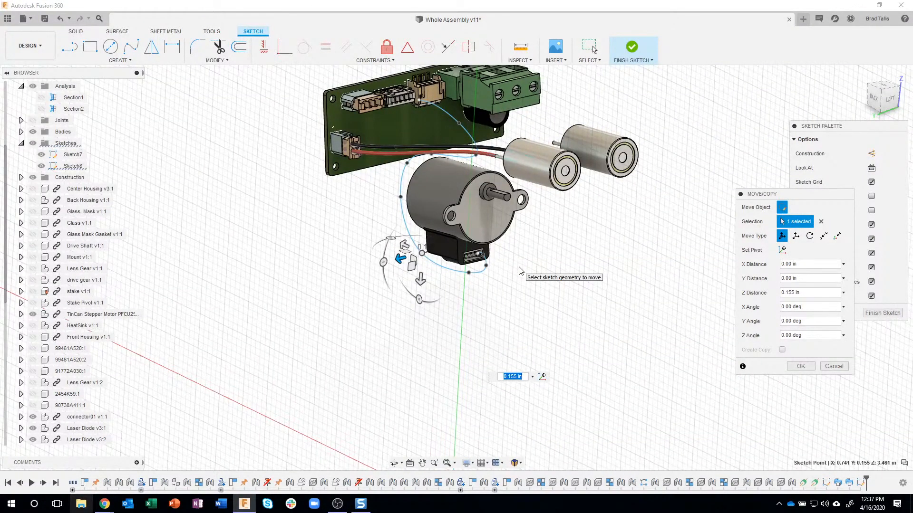
{"action": "left_click", "coordinate": [796, 368]}
{"action": "middle_click_drag", "start_coordinate": [558, 219], "coordinate": [555, 249], "text": "shift"}
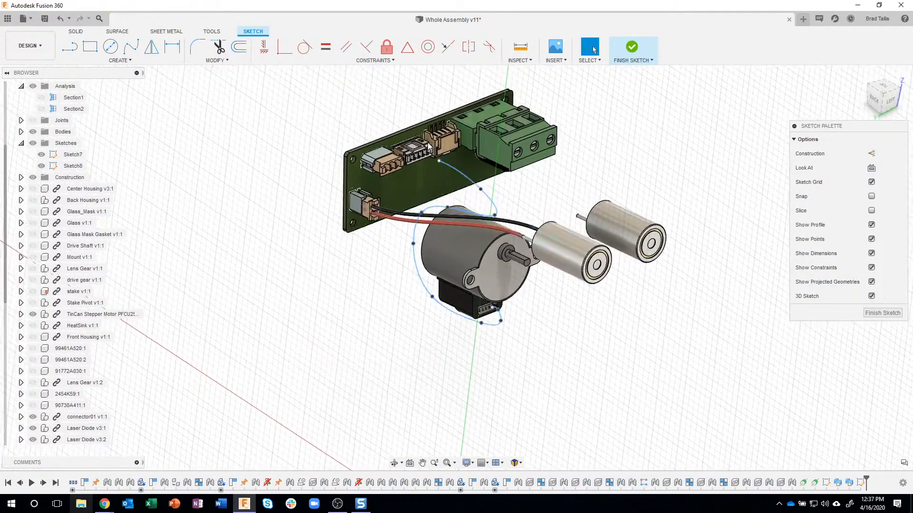
{"action": "scroll", "coordinate": [435, 160], "scroll_direction": "up", "scroll_amount": 6}
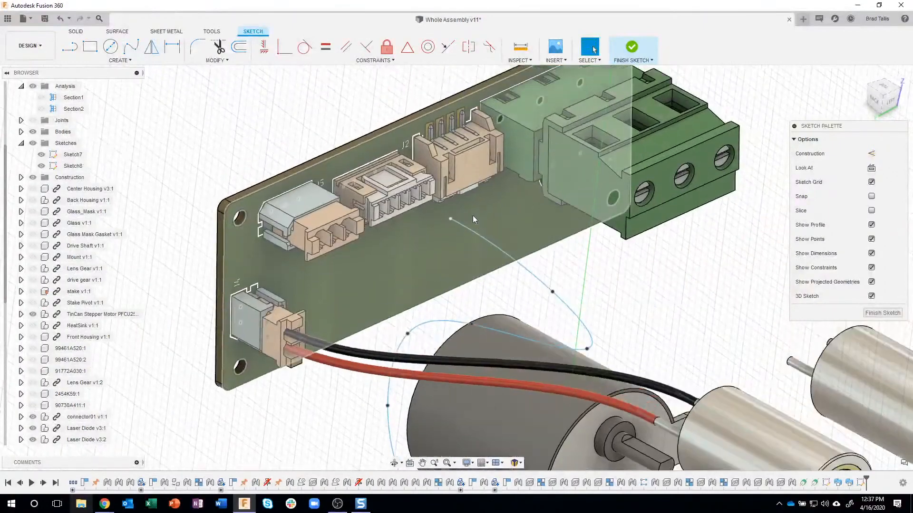
{"action": "middle_click_drag", "start_coordinate": [473, 215], "coordinate": [472, 229], "text": "shift"}
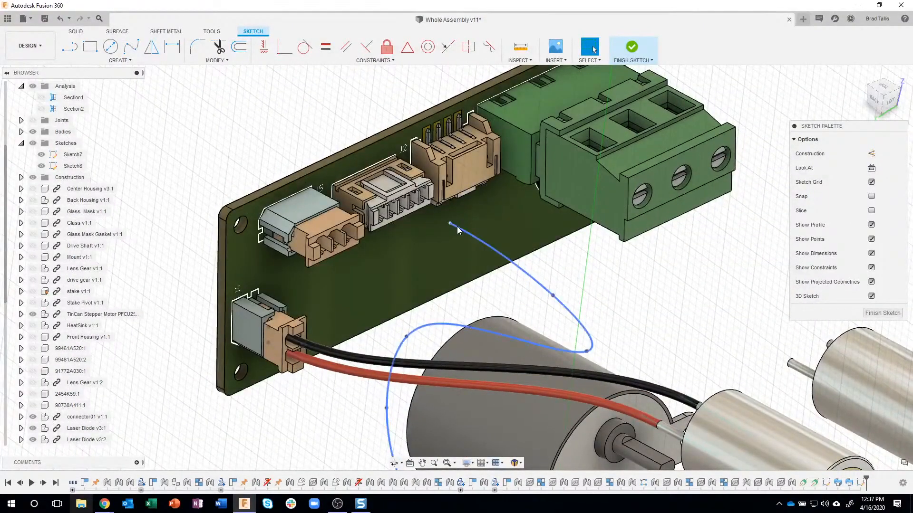
Constrain the tangent handle at the spline's board-side end parallel to a straight edge of the white multi-pin connector
{"action": "left_click", "coordinate": [452, 225]}
{"action": "middle_click_drag", "start_coordinate": [478, 234], "coordinate": [504, 235], "text": "shift"}
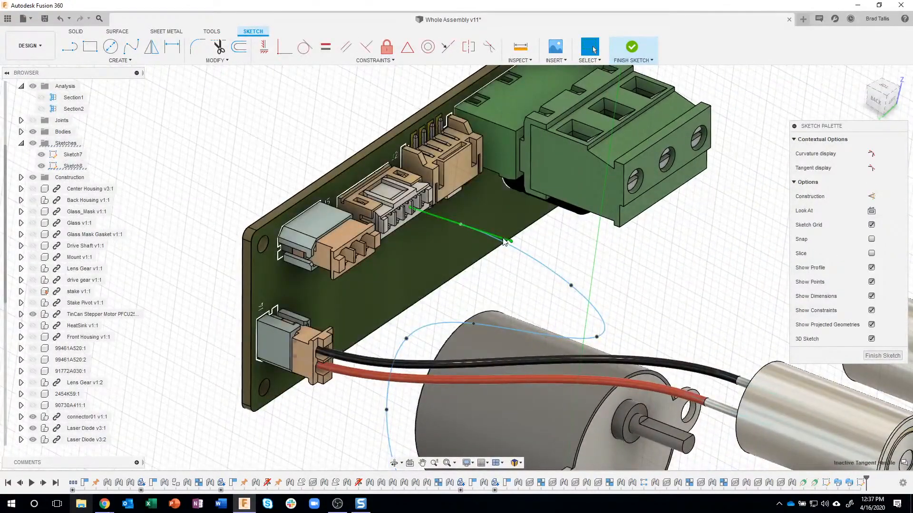
{"action": "middle_click_drag", "start_coordinate": [501, 236], "coordinate": [377, 89], "text": "shift"}
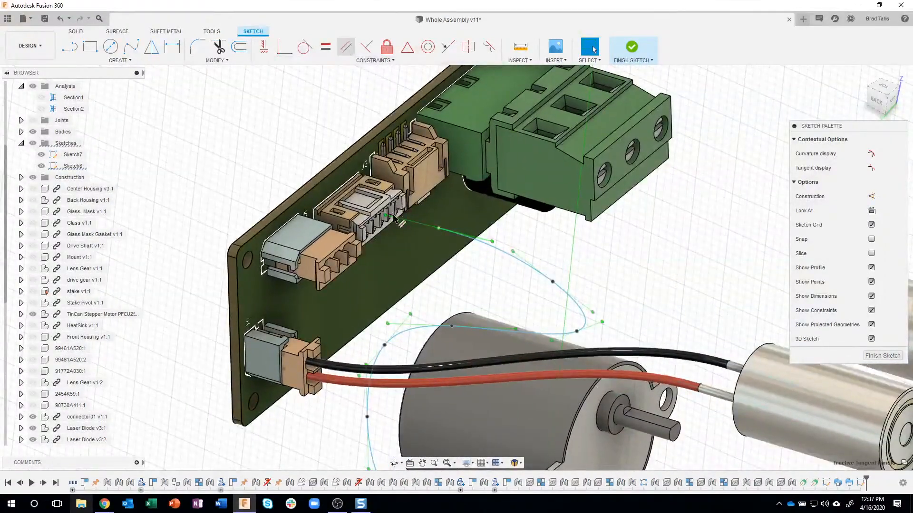
{"action": "scroll", "coordinate": [394, 217], "scroll_direction": "up", "scroll_amount": 5}
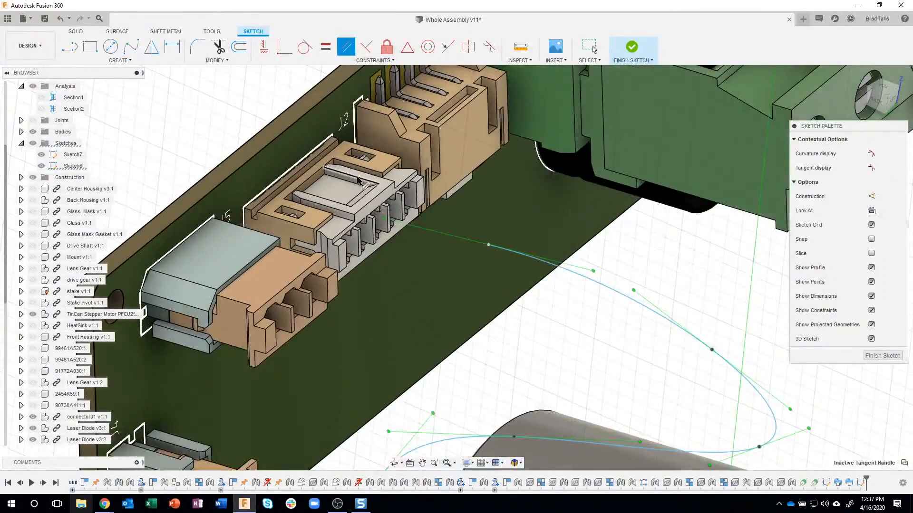
{"action": "left_click", "coordinate": [356, 179]}
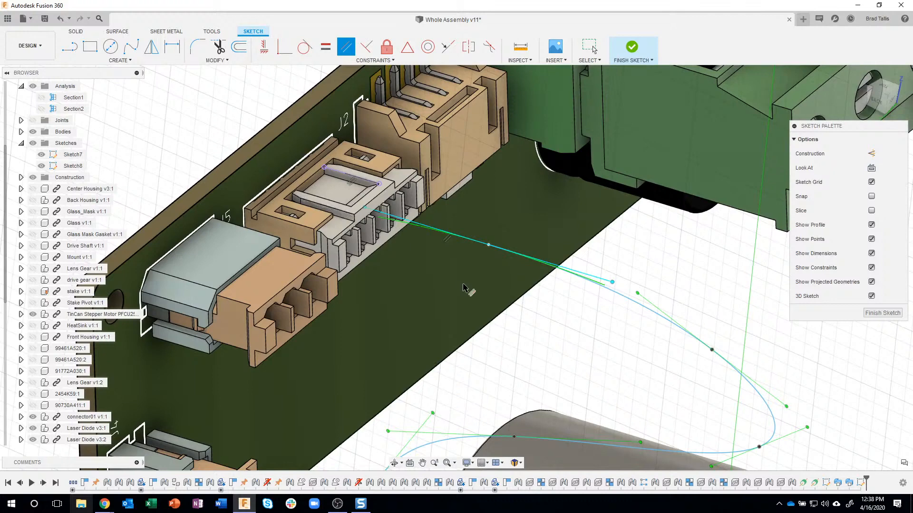
Constrain the tangent handle at the spline's motor-side end parallel to a straight edge inside the motor's connector socket
{"action": "scroll", "coordinate": [464, 288], "scroll_direction": "down", "scroll_amount": 8}
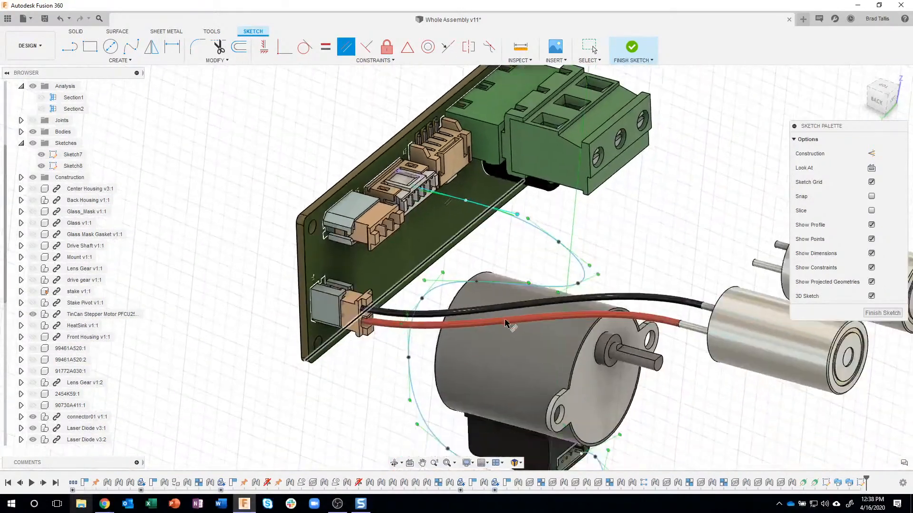
{"action": "scroll", "coordinate": [591, 404], "scroll_direction": "down", "scroll_amount": 3}
{"action": "scroll", "coordinate": [597, 389], "scroll_direction": "up", "scroll_amount": 10}
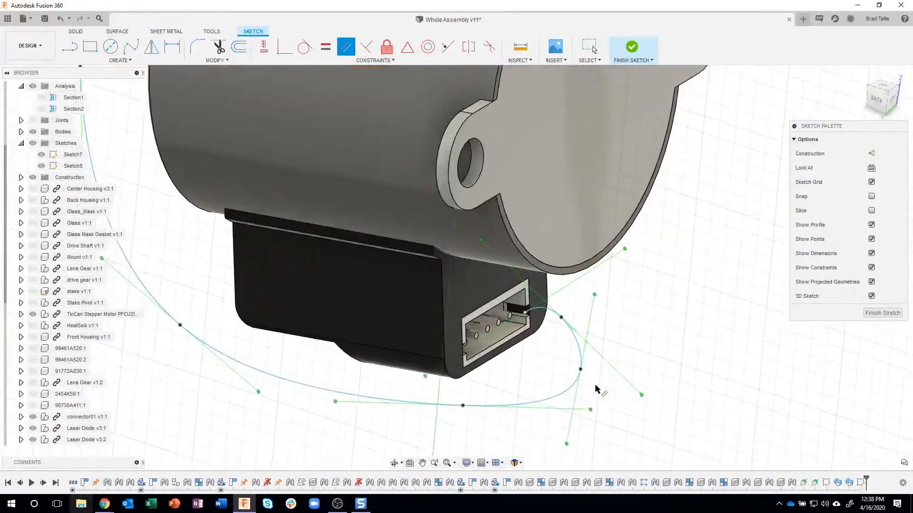
{"action": "scroll", "coordinate": [597, 388], "scroll_direction": "up", "scroll_amount": 5}
{"action": "scroll", "coordinate": [603, 262], "scroll_direction": "up", "scroll_amount": 1}
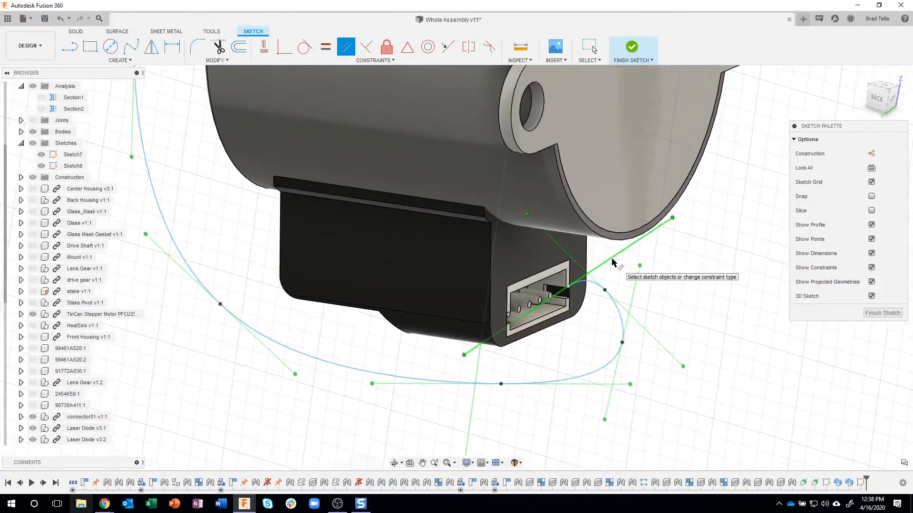
{"action": "scroll", "coordinate": [604, 264], "scroll_direction": "up", "scroll_amount": 2}
{"action": "scroll", "coordinate": [598, 266], "scroll_direction": "up", "scroll_amount": 3}
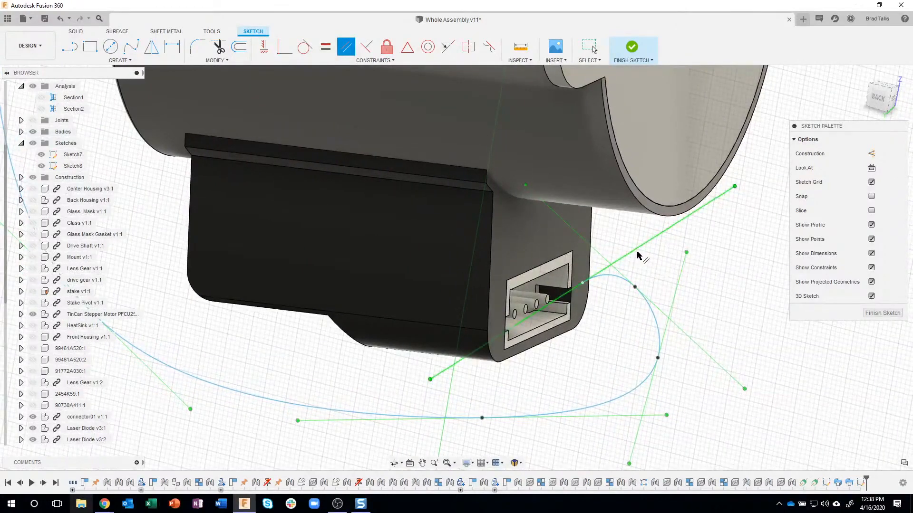
{"action": "left_click", "coordinate": [552, 288]}
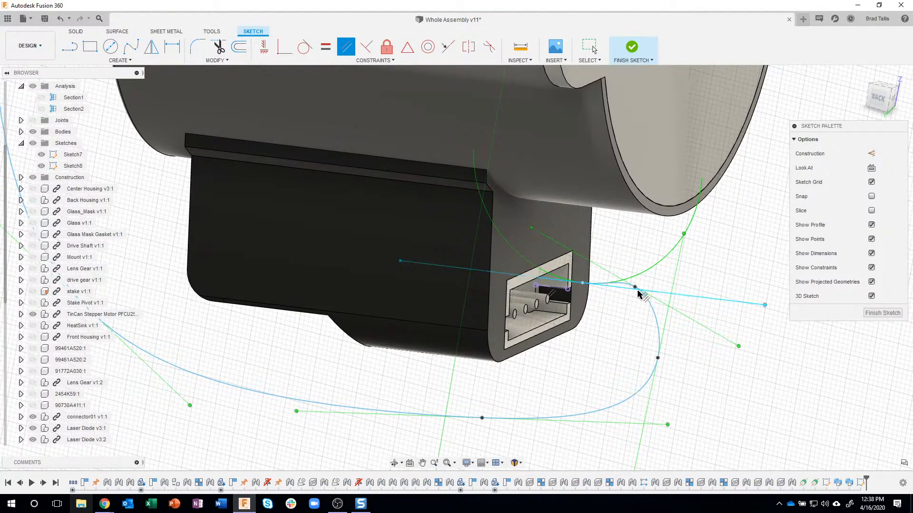
Viewed from the back, move the motor-side end's neighbouring fit point about -0.026 in X, 0.051 in Y, and the following one about 0.046 in X, 0.071 in Y
{"action": "left_click", "coordinate": [878, 98]}
{"action": "middle_click_drag", "start_coordinate": [675, 255], "coordinate": [402, 376]}
{"action": "middle_click_drag", "start_coordinate": [528, 289], "coordinate": [412, 368]}
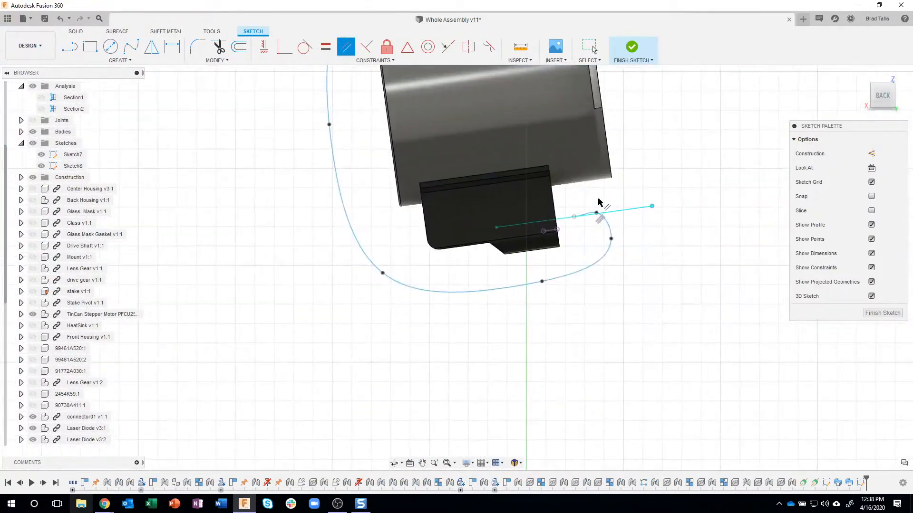
{"action": "scroll", "coordinate": [597, 209], "scroll_direction": "up", "scroll_amount": 2}
{"action": "scroll", "coordinate": [637, 229], "scroll_direction": "up", "scroll_amount": 4}
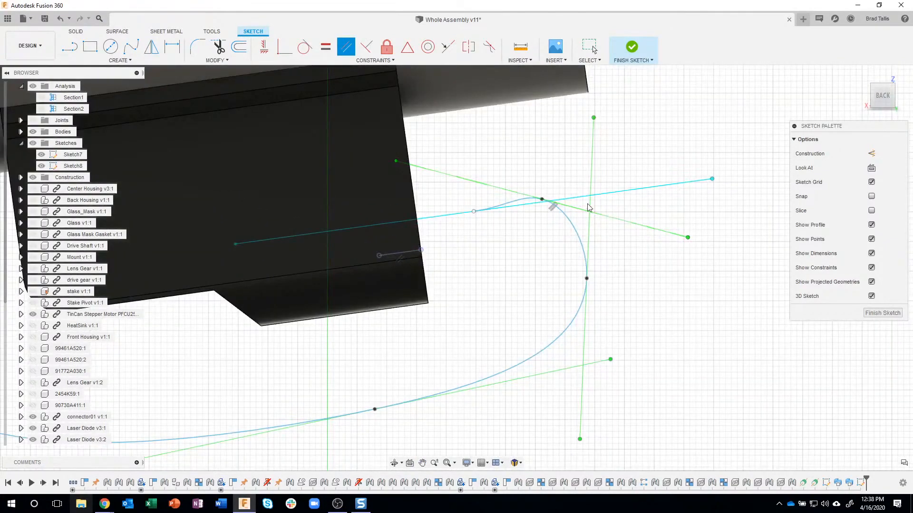
{"action": "left_click", "coordinate": [546, 202]}
{"action": "left_click", "coordinate": [546, 202]}
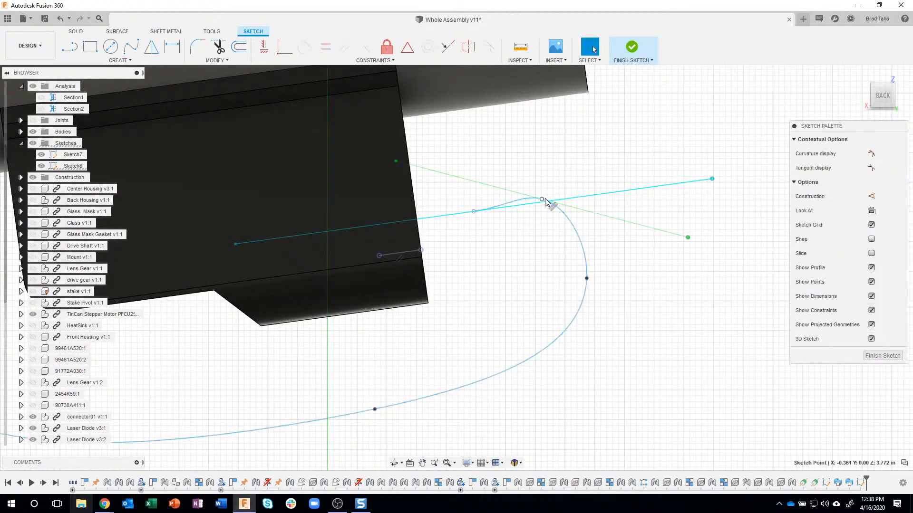
{"action": "right_click", "coordinate": [545, 202]}
{"action": "left_click", "coordinate": [506, 210]}
{"action": "left_click_drag", "start_coordinate": [539, 218], "coordinate": [555, 249]}
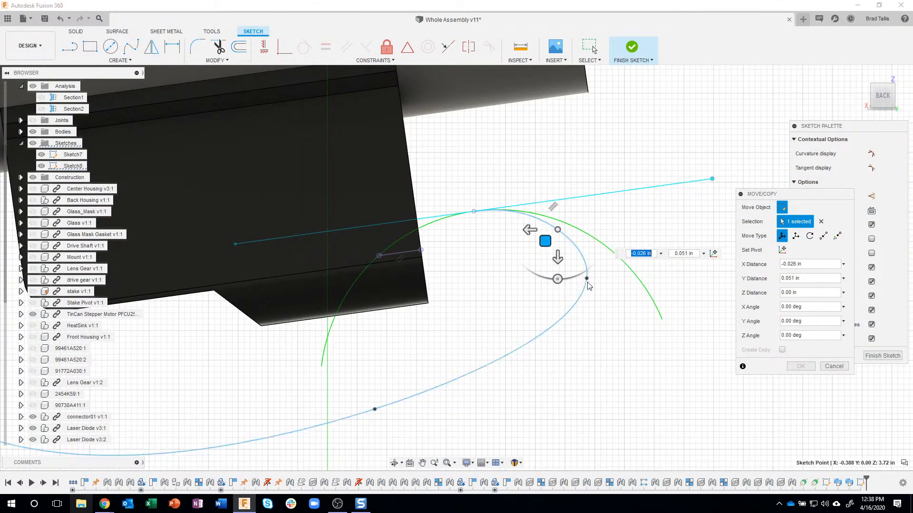
{"action": "left_click_drag", "start_coordinate": [572, 295], "coordinate": [548, 333]}
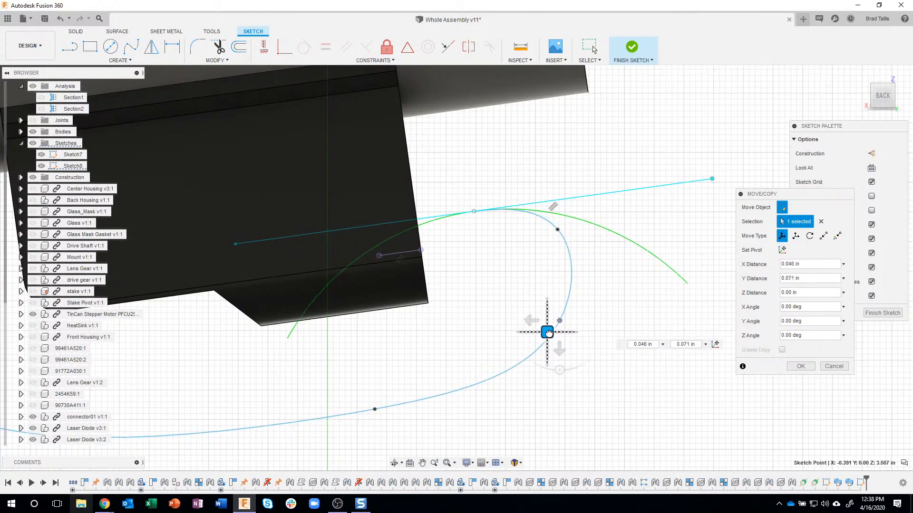
Move the spline's motor-side end point about 0.073 in Y and its neighbouring fit point about 0.011 in X, 0.061 in Y, and apply the moves
{"action": "left_click", "coordinate": [474, 213]}
{"action": "left_click_drag", "start_coordinate": [462, 221], "coordinate": [464, 253]}
{"action": "mouse_move", "coordinate": [632, 195]}
{"action": "middle_mouse_down", "text": "shift"}
{"action": "mouse_move", "coordinate": [426, 264]}
{"action": "mouse_move", "coordinate": [547, 247]}
{"action": "mouse_move", "coordinate": [583, 256]}
{"action": "mouse_move", "coordinate": [496, 264]}
{"action": "mouse_move", "coordinate": [512, 257]}
{"action": "mouse_move", "coordinate": [513, 271]}
{"action": "middle_mouse_up", "text": "shift"}
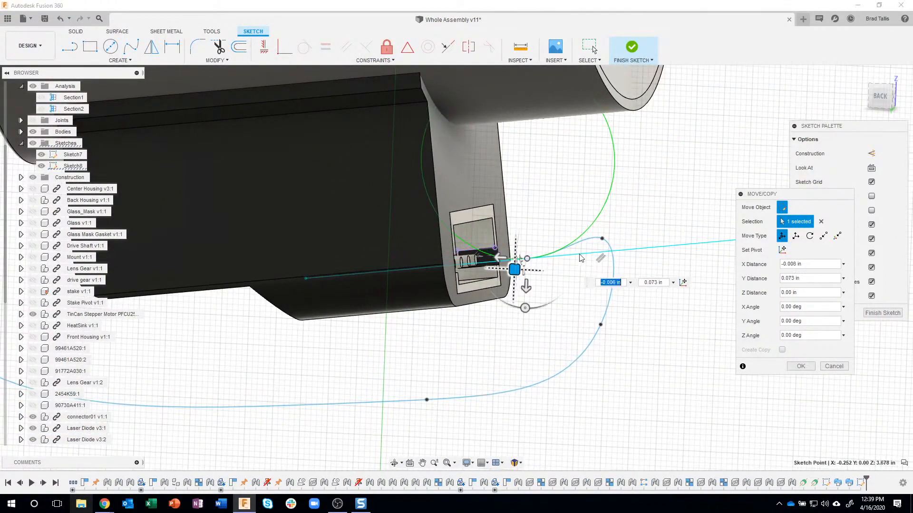
{"action": "left_click", "coordinate": [603, 252]}
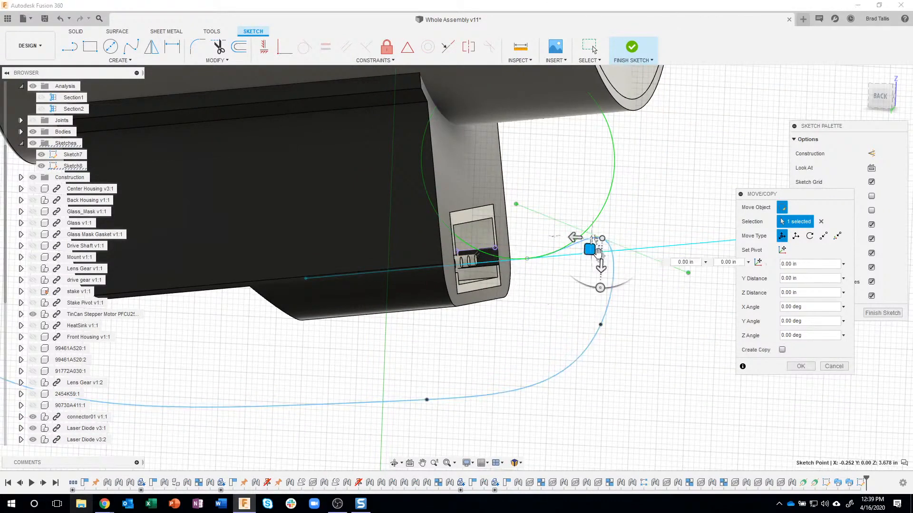
{"action": "left_click_drag", "start_coordinate": [590, 251], "coordinate": [590, 275]}
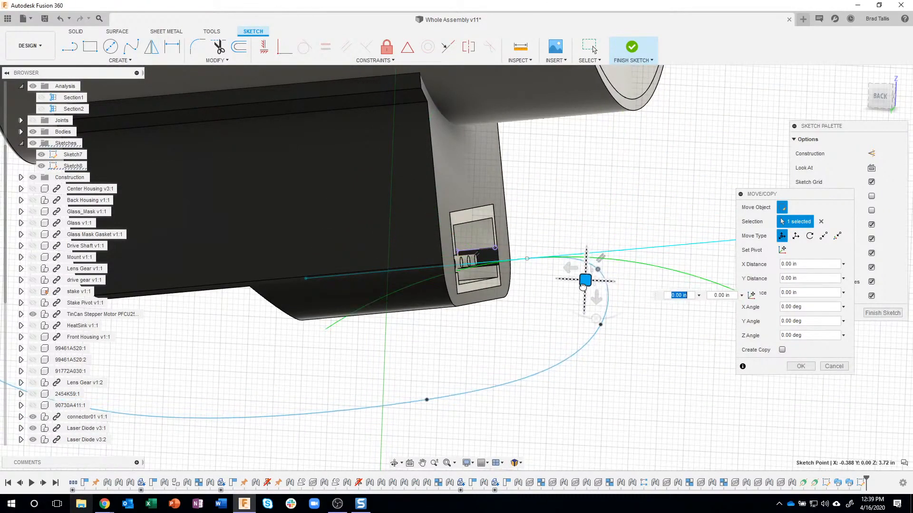
{"action": "middle_click_drag", "start_coordinate": [747, 252], "coordinate": [780, 256], "text": "shift"}
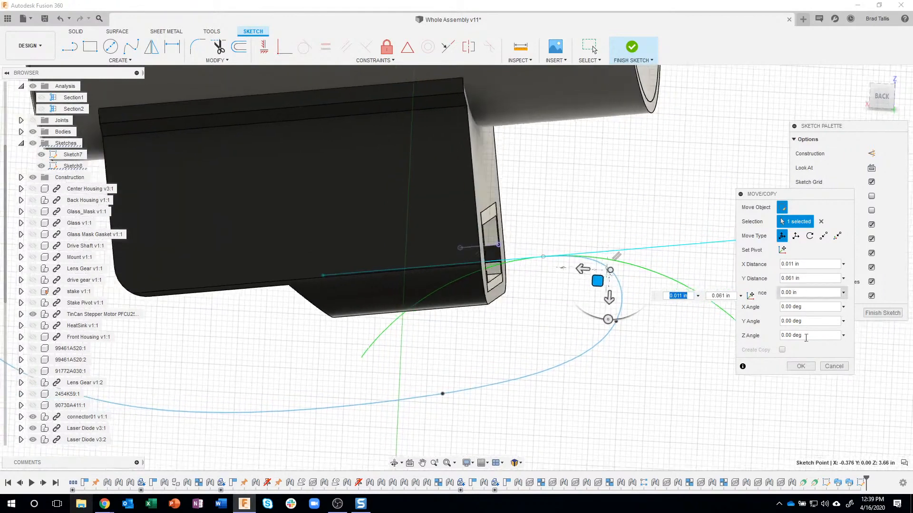
{"action": "left_click", "coordinate": [801, 367]}
Check the whole spline path between the motor and the circuit board, and finish the sketch
{"action": "mouse_move", "coordinate": [642, 273]}
{"action": "middle_mouse_down", "text": "shift"}
{"action": "mouse_move", "coordinate": [595, 261]}
{"action": "mouse_move", "coordinate": [514, 311]}
{"action": "mouse_move", "coordinate": [431, 301]}
{"action": "middle_mouse_up", "text": "shift"}
{"action": "scroll", "coordinate": [474, 333], "scroll_direction": "down", "scroll_amount": 8}
{"action": "middle_click_drag", "start_coordinate": [442, 204], "coordinate": [446, 243], "text": "shift"}
{"action": "mouse_move", "coordinate": [447, 187]}
{"action": "middle_mouse_down", "text": "shift"}
{"action": "mouse_move", "coordinate": [518, 170]}
{"action": "mouse_move", "coordinate": [509, 172]}
{"action": "mouse_move", "coordinate": [575, 170]}
{"action": "mouse_move", "coordinate": [510, 167]}
{"action": "mouse_move", "coordinate": [517, 140]}
{"action": "mouse_move", "coordinate": [601, 81]}
{"action": "middle_mouse_up", "text": "shift"}
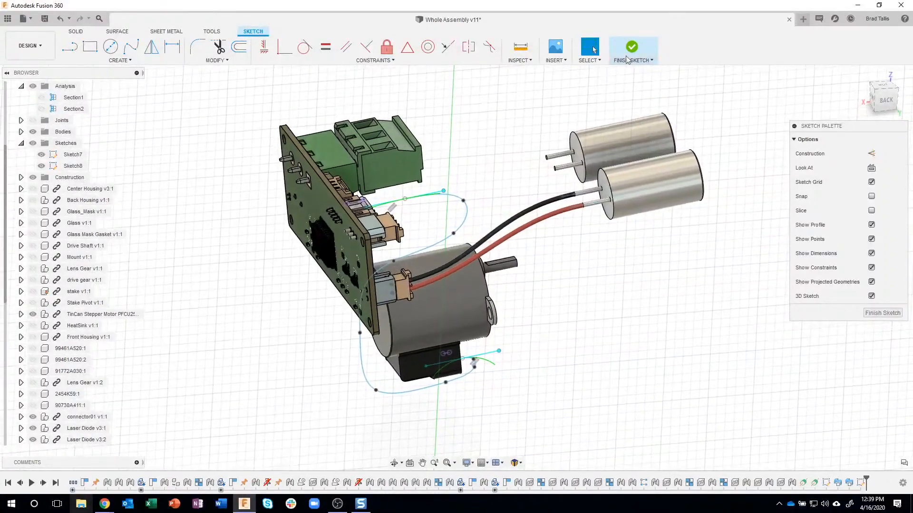
{"action": "left_click", "coordinate": [636, 47]}
{"action": "mouse_move", "coordinate": [540, 96]}
{"action": "middle_mouse_down", "text": "shift"}
{"action": "mouse_move", "coordinate": [540, 131]}
{"action": "mouse_move", "coordinate": [628, 190]}
{"action": "middle_mouse_up", "text": "shift"}
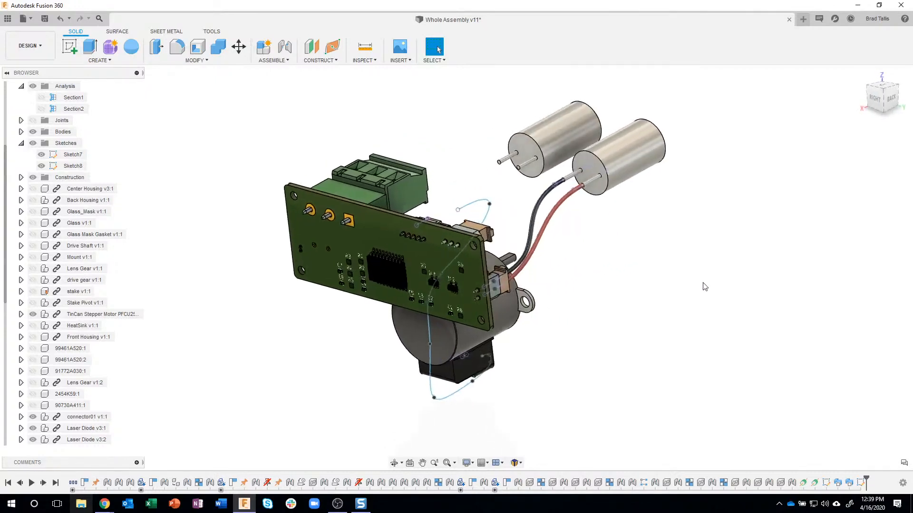
Rename the spline's sketch as "Wire Harness sketch"
{"action": "right_click", "coordinate": [864, 484]}
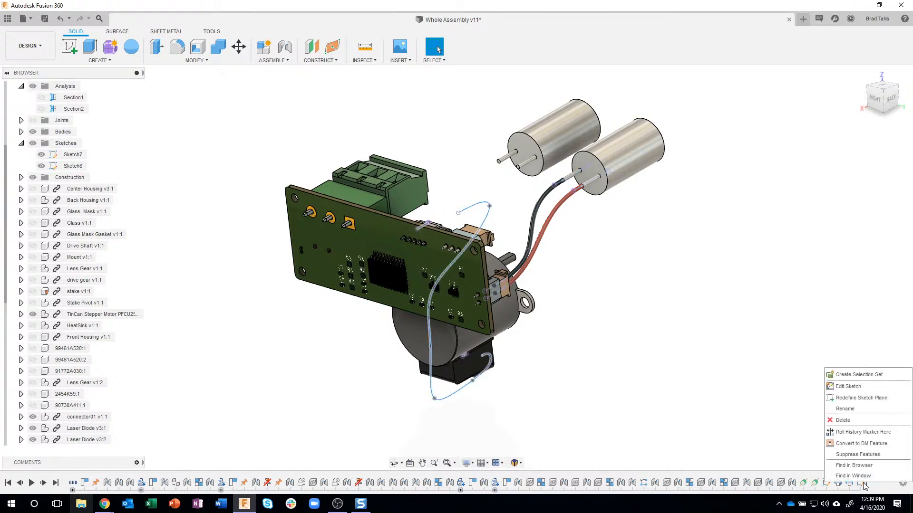
{"action": "left_click", "coordinate": [845, 409]}
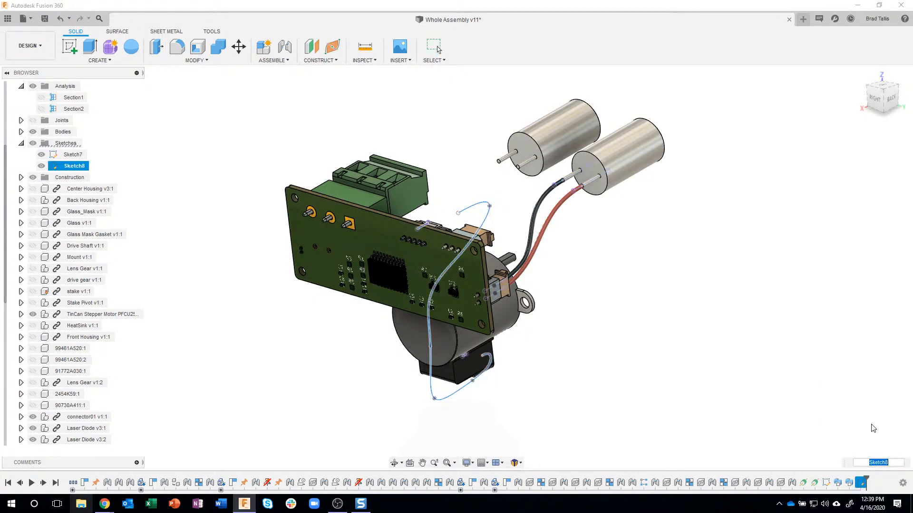
{"action": "type", "text": "Wire Harness sketch"}
{"action": "key", "text": "Return"}
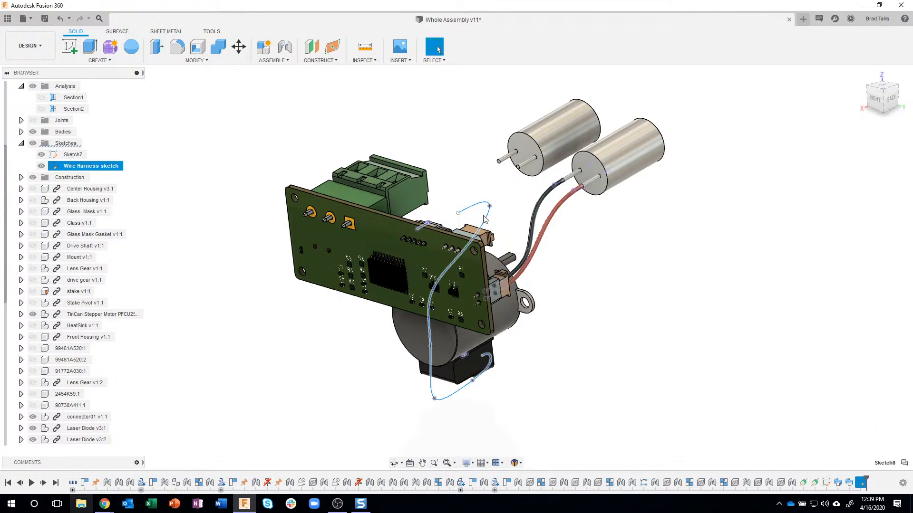
{"action": "left_click", "coordinate": [777, 349]}
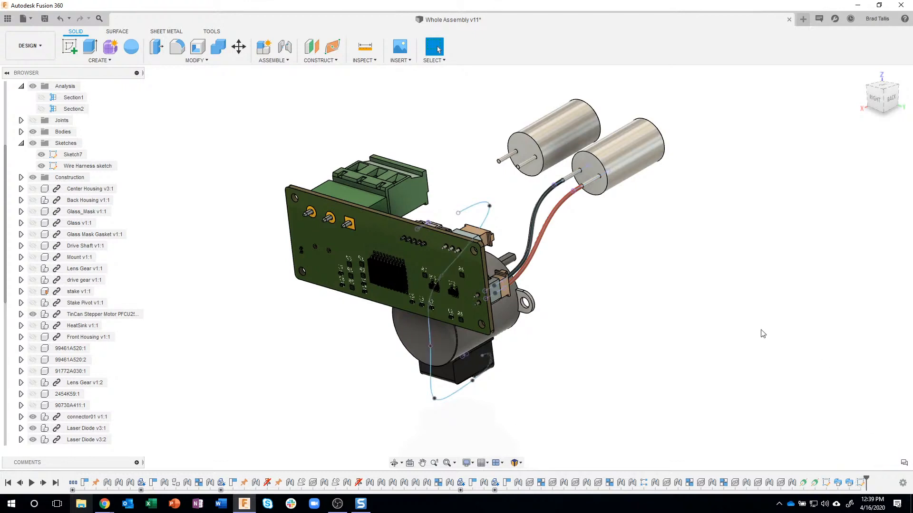
Start a Plane Along Path on the harness spline and position it at the board-side end, at proportional distance 1.00
{"action": "scroll", "coordinate": [454, 166], "scroll_direction": "up", "scroll_amount": 3}
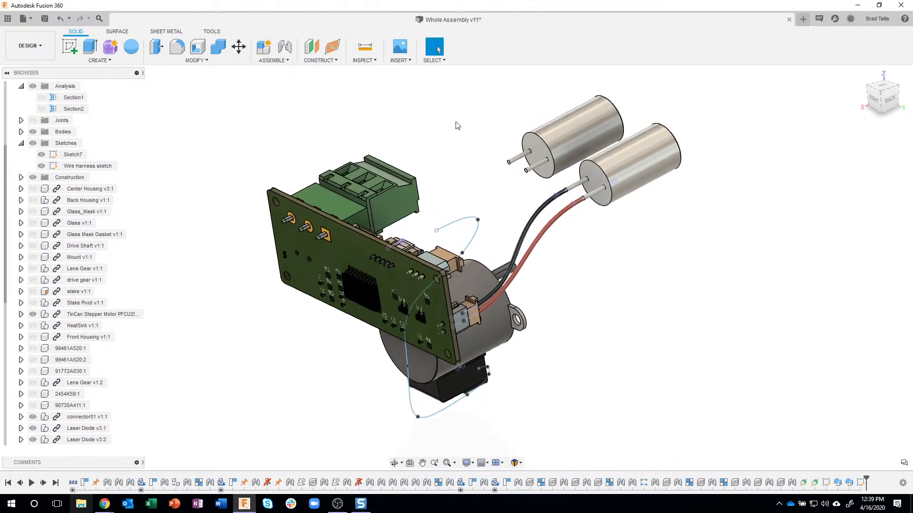
{"action": "scroll", "coordinate": [453, 166], "scroll_direction": "up", "scroll_amount": 2}
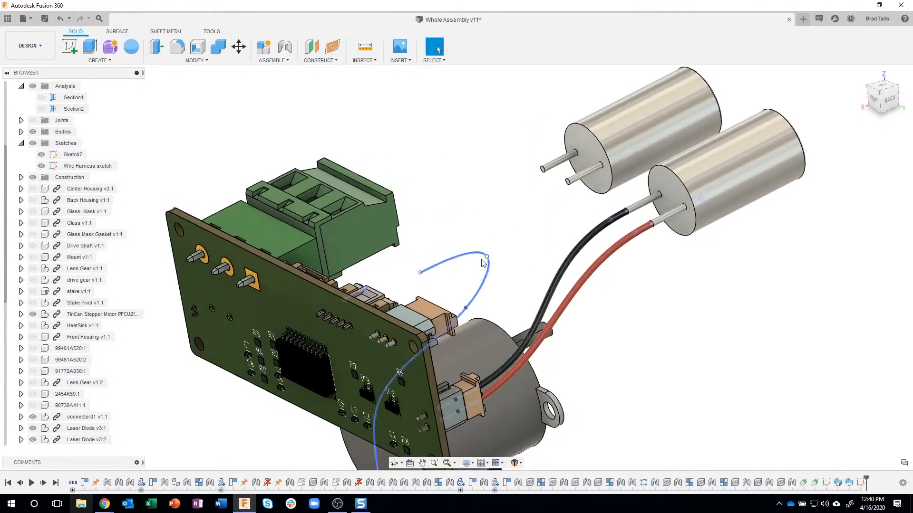
{"action": "middle_click_drag", "start_coordinate": [458, 257], "coordinate": [378, 82], "text": "shift"}
{"action": "left_click", "coordinate": [331, 64]}
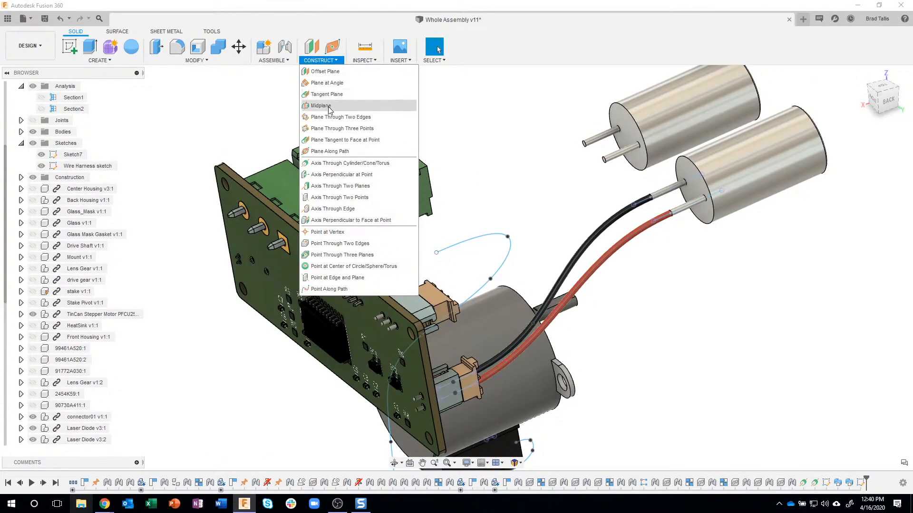
{"action": "left_click", "coordinate": [359, 152]}
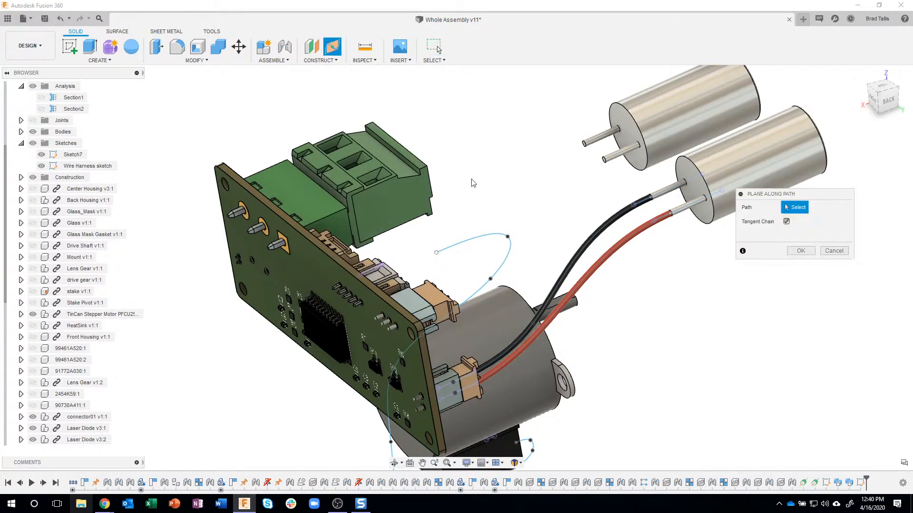
{"action": "left_click", "coordinate": [485, 236]}
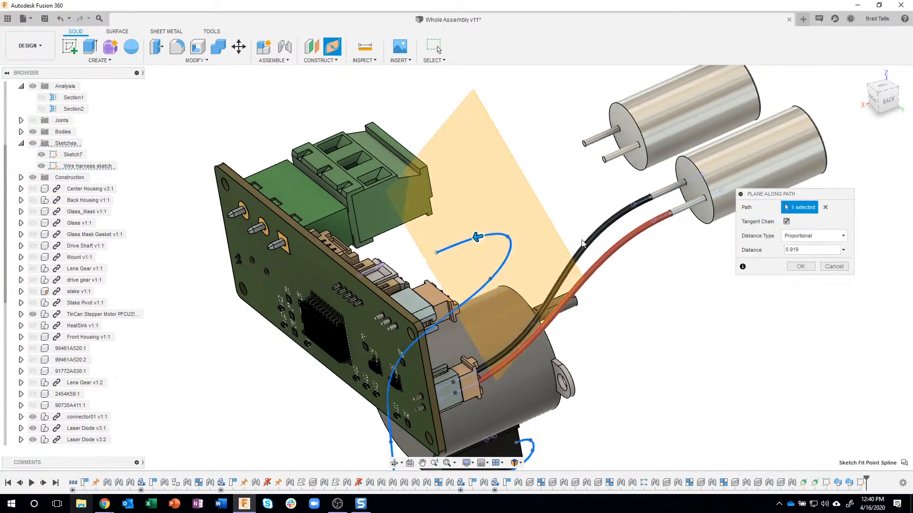
{"action": "middle_click_drag", "start_coordinate": [571, 255], "coordinate": [537, 251], "text": "shift"}
{"action": "left_click_drag", "start_coordinate": [479, 244], "coordinate": [409, 274]}
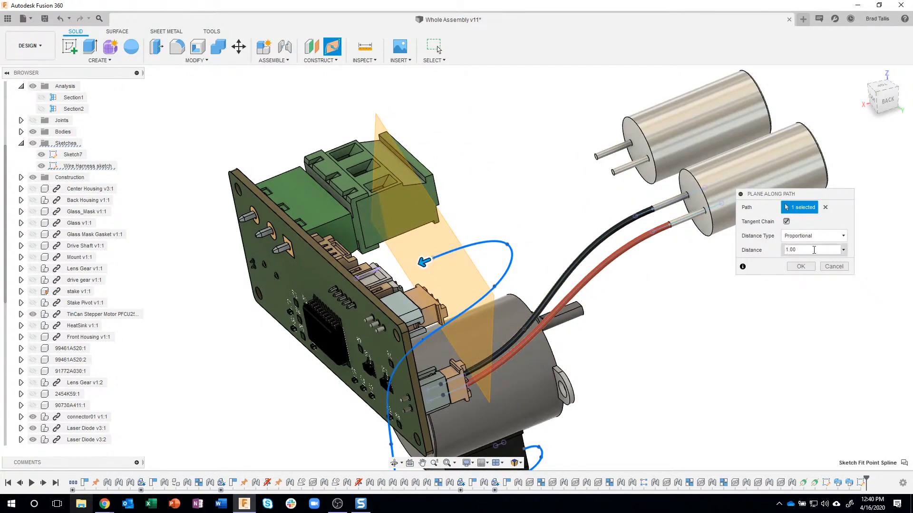
Try the harness plane at proportional distance 0.5 and at a physical distance of 1 in along the spline
{"action": "left_click_drag", "start_coordinate": [812, 249], "coordinate": [779, 254]}
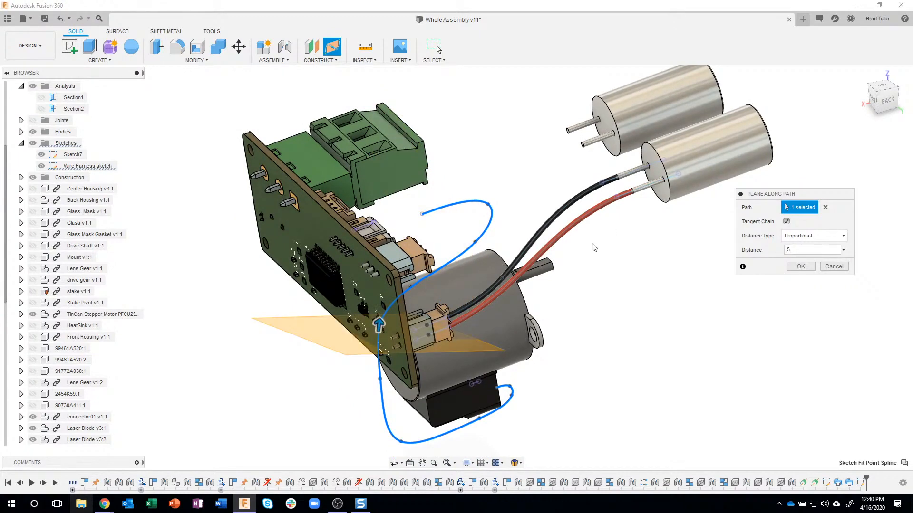
{"action": "middle_click_drag", "start_coordinate": [499, 384], "coordinate": [694, 273], "text": "shift"}
{"action": "left_click", "coordinate": [841, 236]}
{"action": "left_click", "coordinate": [818, 260]}
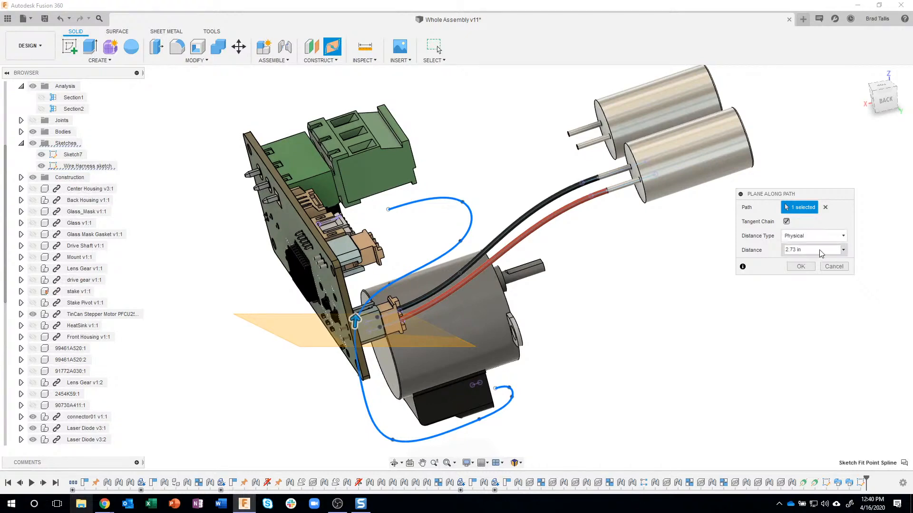
{"action": "type", "text": "1"}
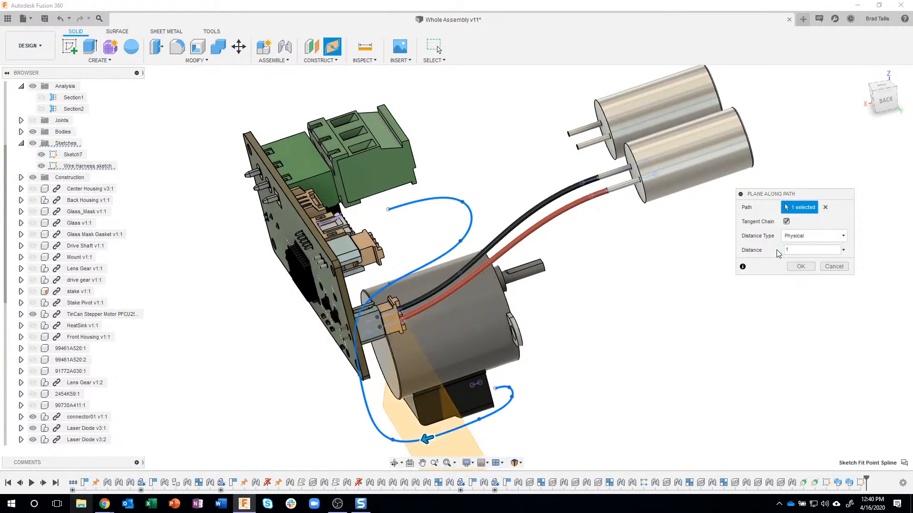
{"action": "middle_click_drag", "start_coordinate": [575, 374], "coordinate": [532, 382], "text": "shift"}
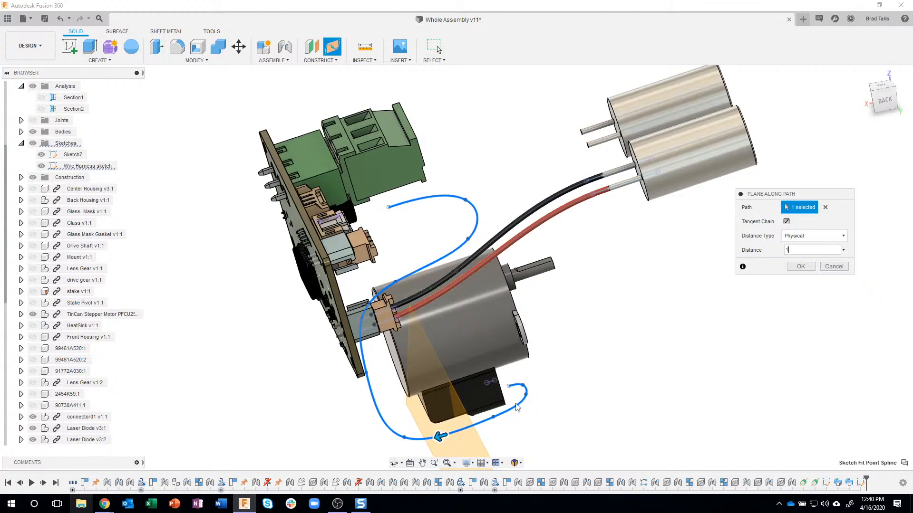
Switch the distance type back to Proportional, place the plane at the spline's board-side end at distance 1.00, and create it
{"action": "left_click", "coordinate": [810, 237]}
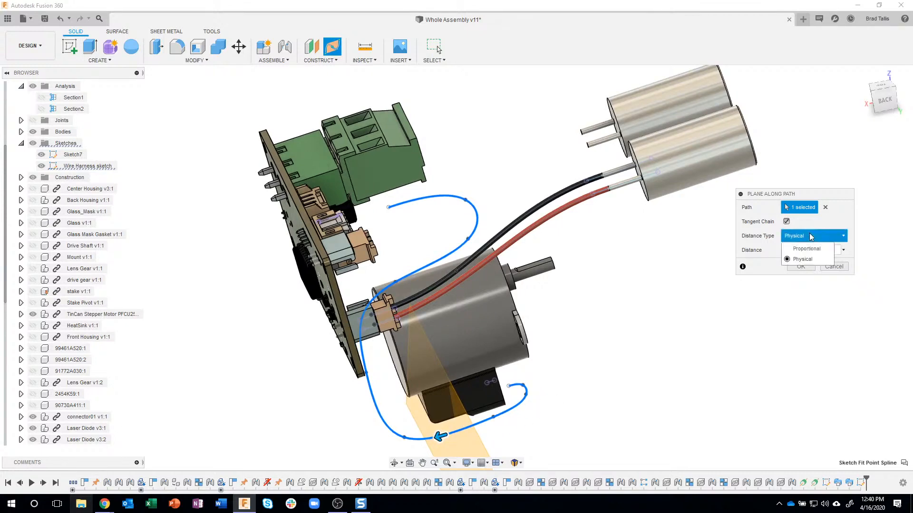
{"action": "left_click", "coordinate": [806, 248]}
{"action": "middle_click_drag", "start_coordinate": [504, 409], "coordinate": [467, 416], "text": "shift"}
{"action": "left_click_drag", "start_coordinate": [405, 430], "coordinate": [464, 378]}
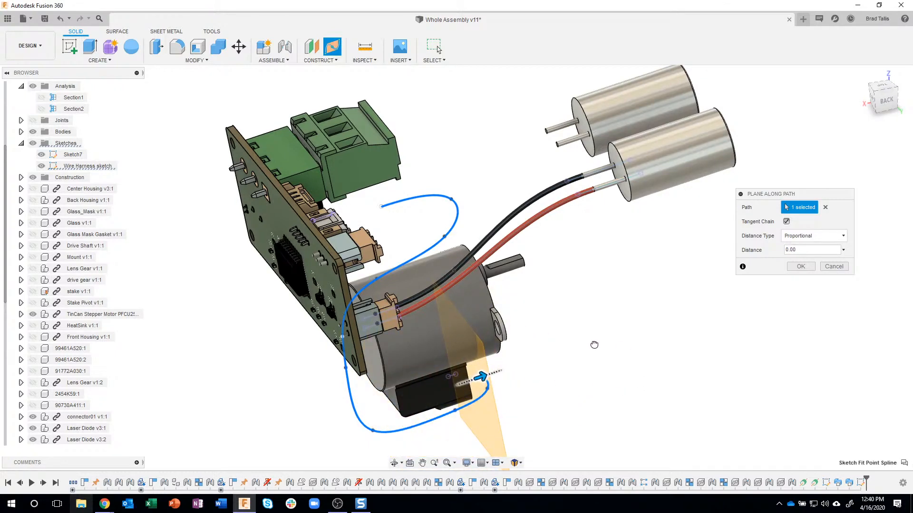
{"action": "left_click_drag", "start_coordinate": [482, 376], "coordinate": [376, 212]}
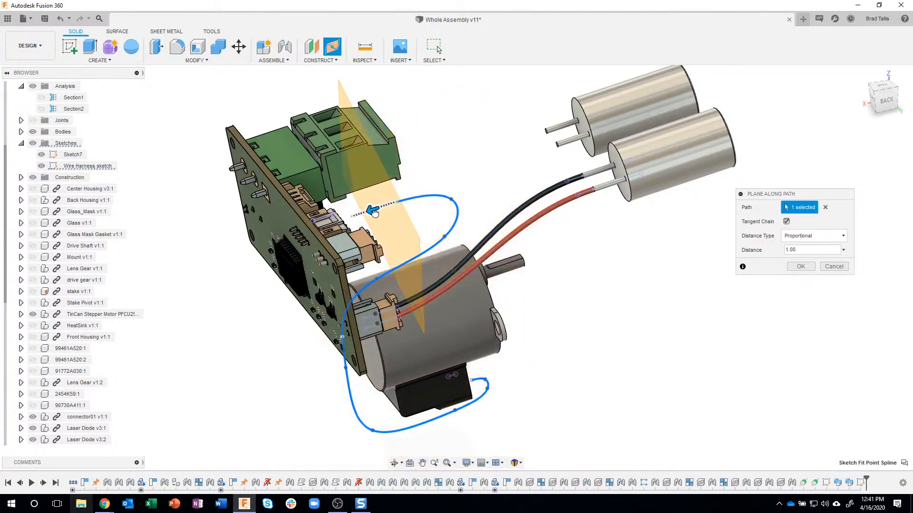
{"action": "middle_click_drag", "start_coordinate": [443, 229], "coordinate": [521, 233], "text": "shift"}
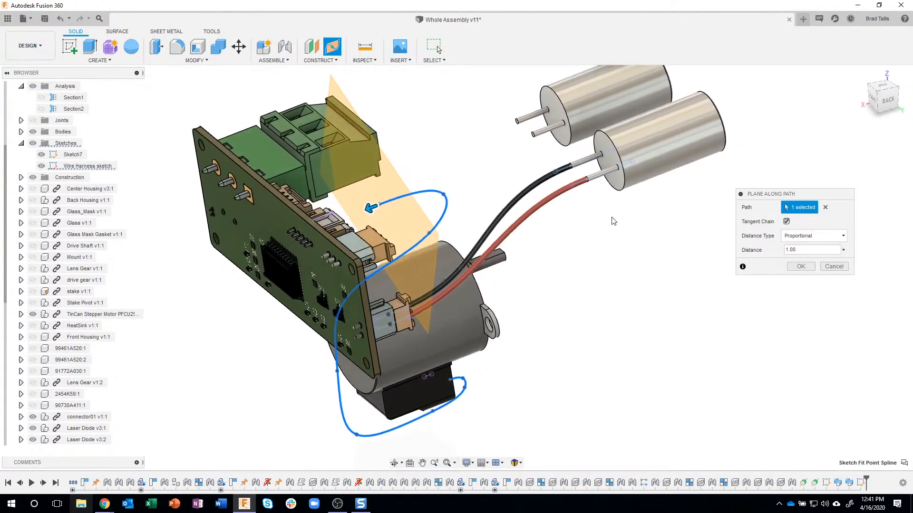
{"action": "left_click", "coordinate": [800, 267]}
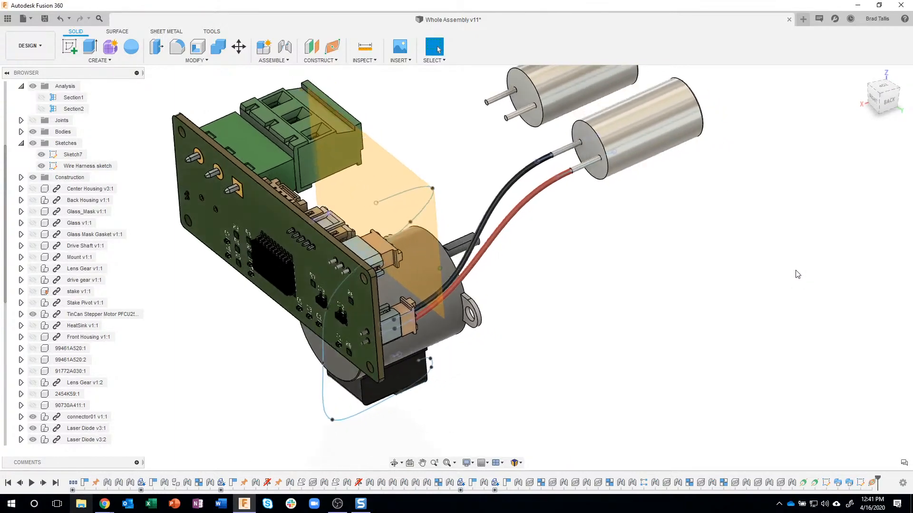
{"action": "middle_click_drag", "start_coordinate": [382, 190], "coordinate": [414, 173], "text": "shift"}
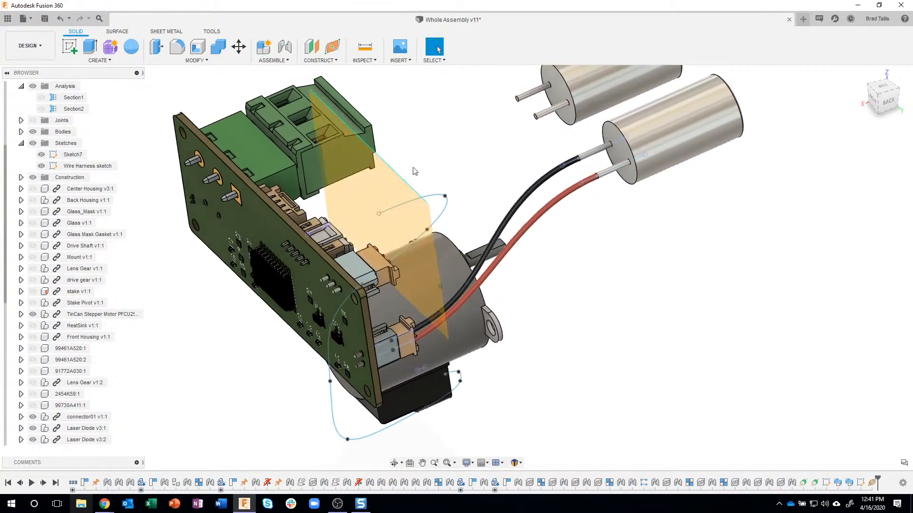
{"action": "scroll", "coordinate": [408, 157], "scroll_direction": "up", "scroll_amount": 5}
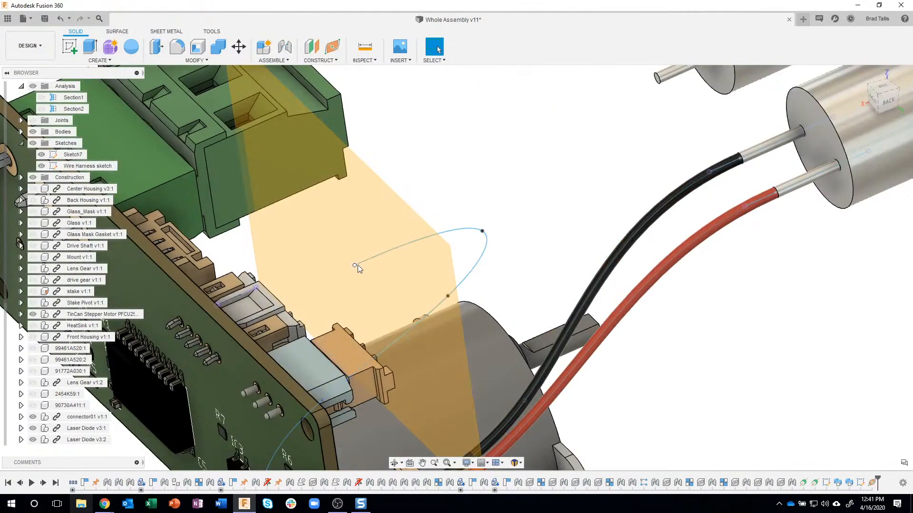
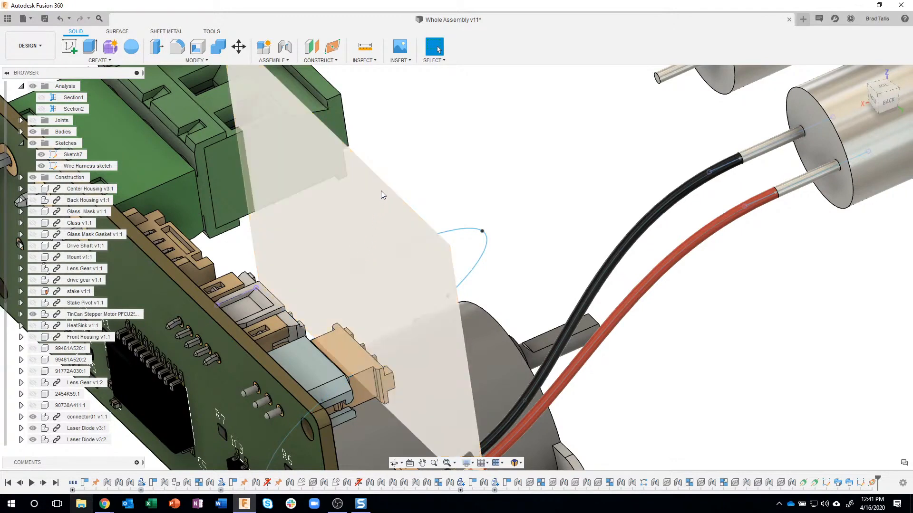
Start a sketch on the plane at the spline's board-side end and draw a 0.05 in diameter circle centred on the spline endpoint
{"action": "left_click", "coordinate": [378, 218]}
{"action": "right_click", "coordinate": [378, 218]}
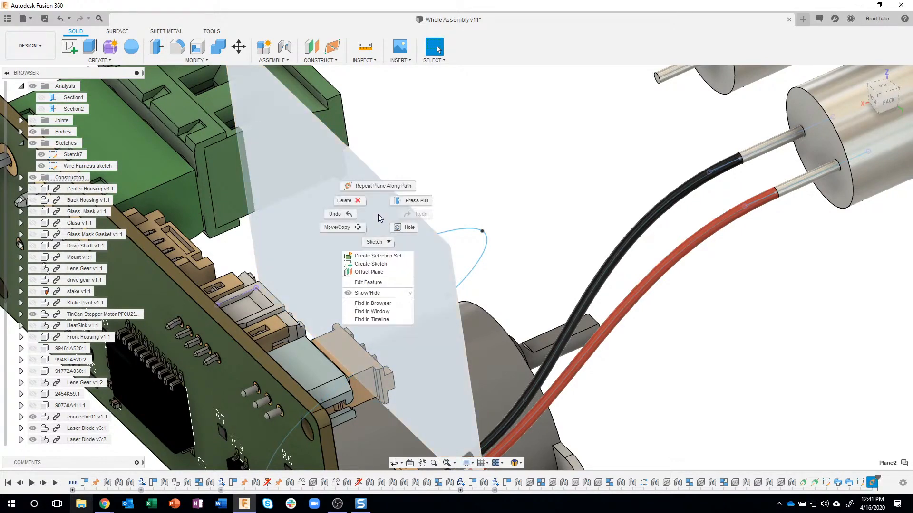
{"action": "left_click", "coordinate": [372, 264]}
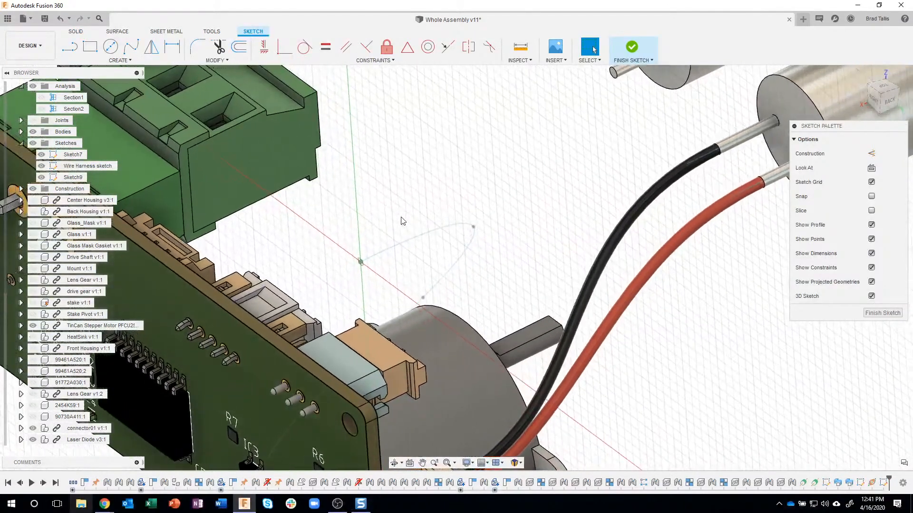
{"action": "scroll", "coordinate": [372, 226], "scroll_direction": "up", "scroll_amount": 5}
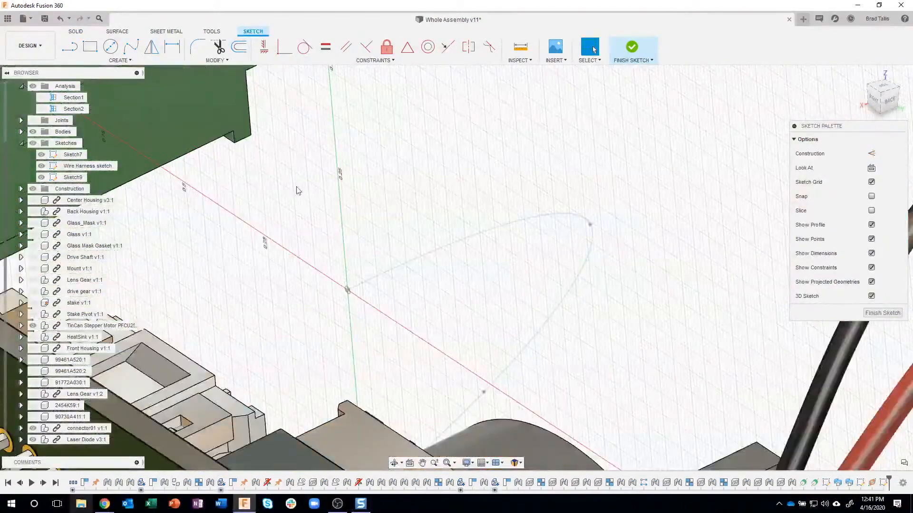
{"action": "left_click", "coordinate": [111, 46]}
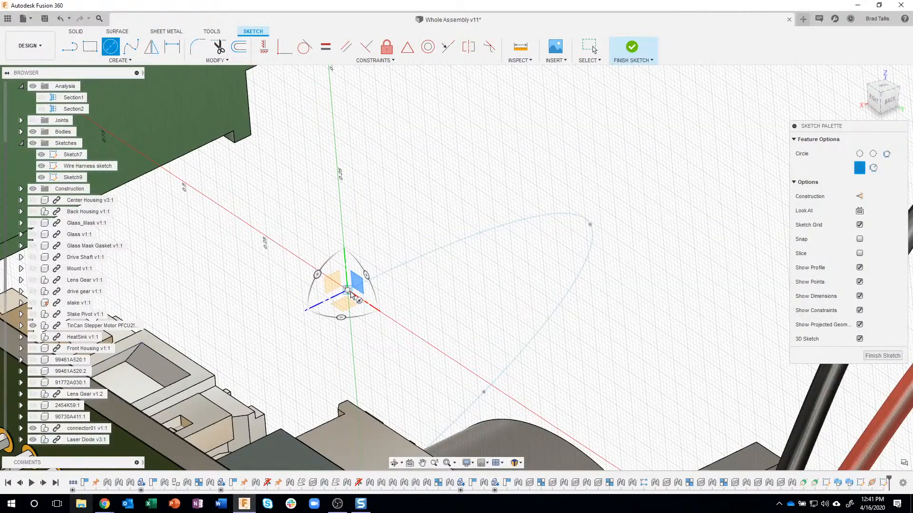
{"action": "left_click", "coordinate": [348, 291]}
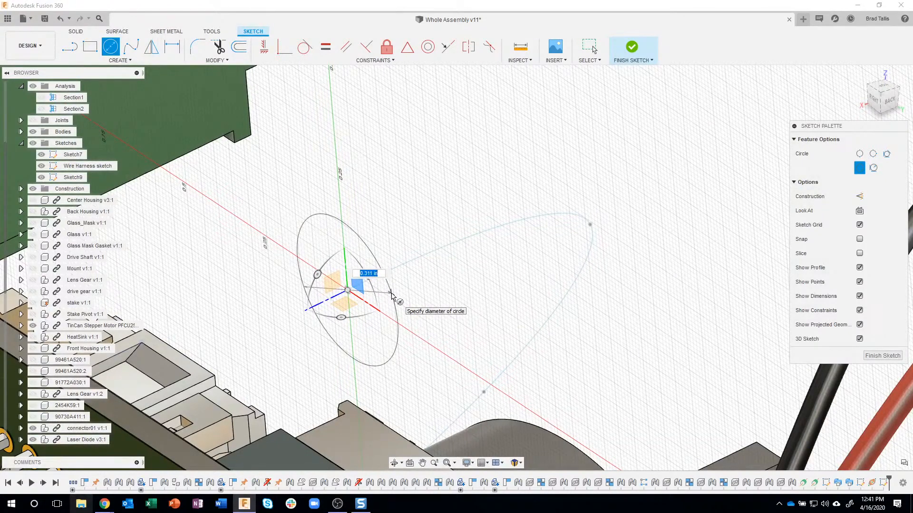
{"action": "type", "text": ".05"}
{"action": "key", "text": "Return"}
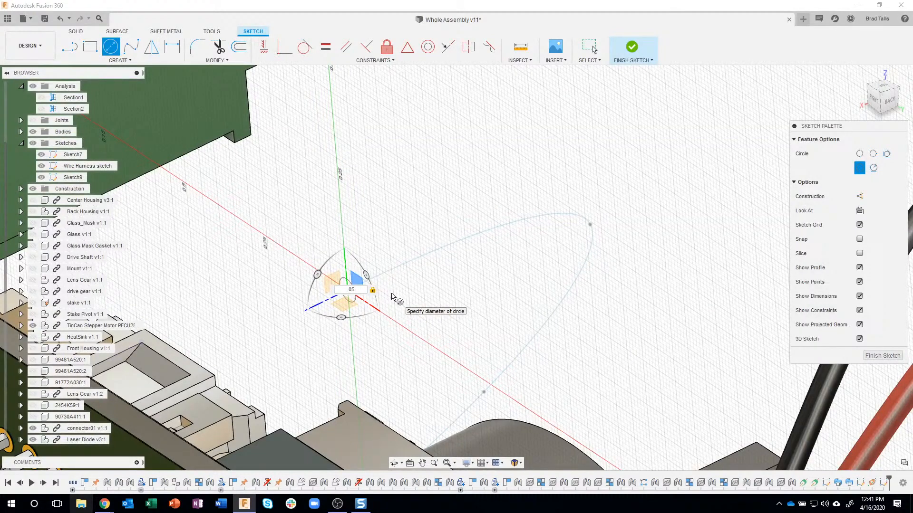
{"action": "key", "text": "Escape"}
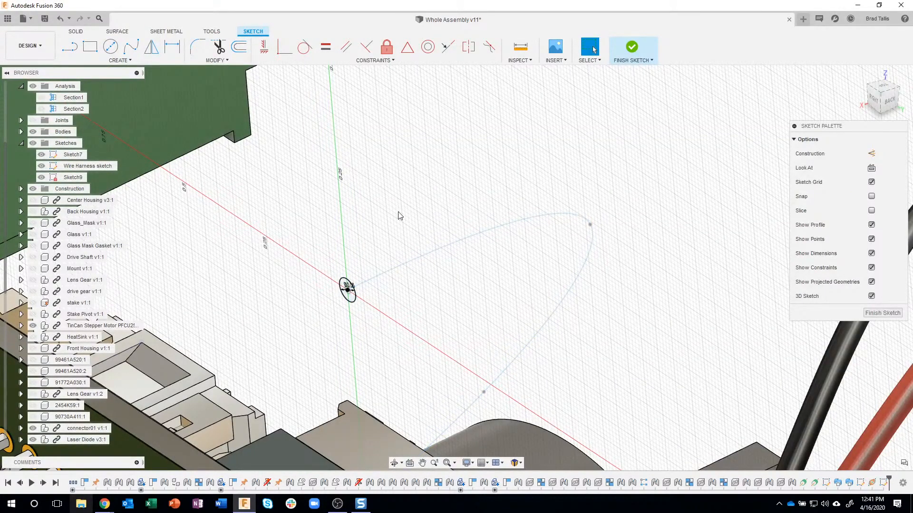
Start a rectangular pattern of the circle along the sketch's red axis, with direction type Symmetric and about 0.091 in spacing
{"action": "left_click", "coordinate": [141, 60]}
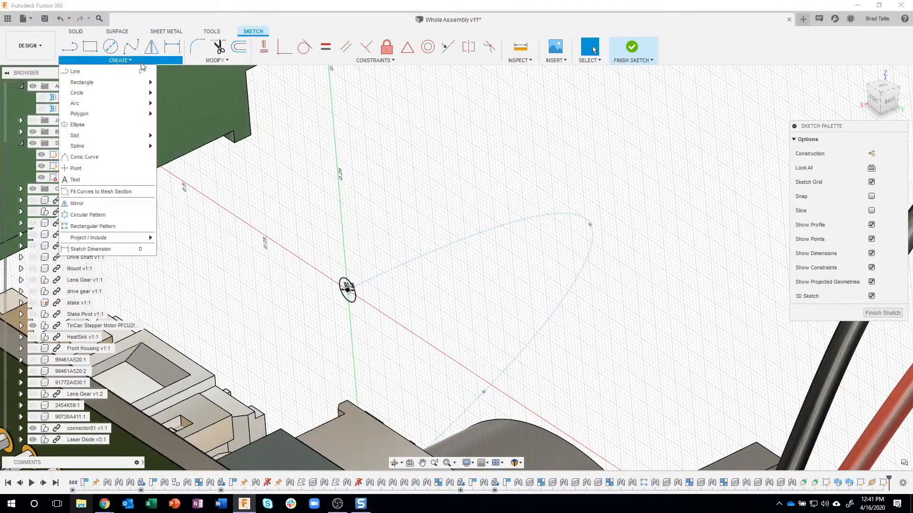
{"action": "left_click", "coordinate": [95, 227]}
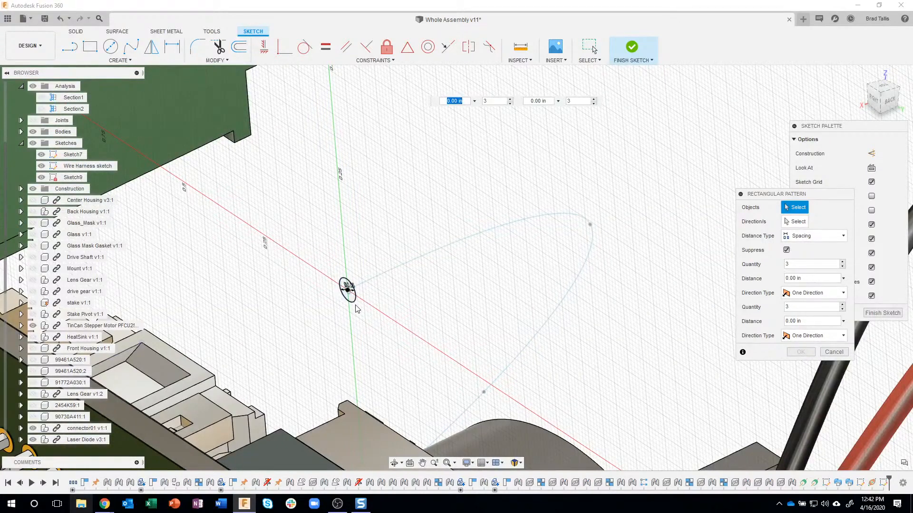
{"action": "left_click", "coordinate": [348, 290]}
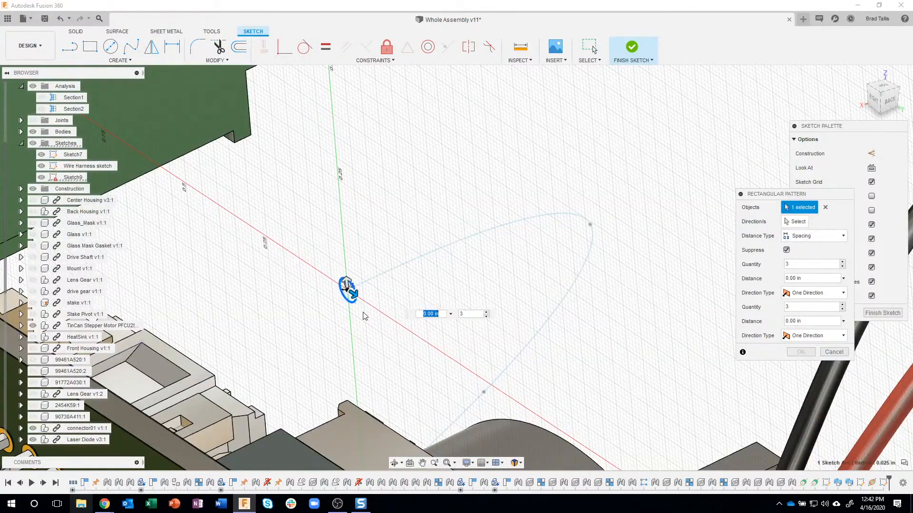
{"action": "left_click_drag", "start_coordinate": [360, 298], "coordinate": [388, 318]}
{"action": "key", "text": "Tab"}
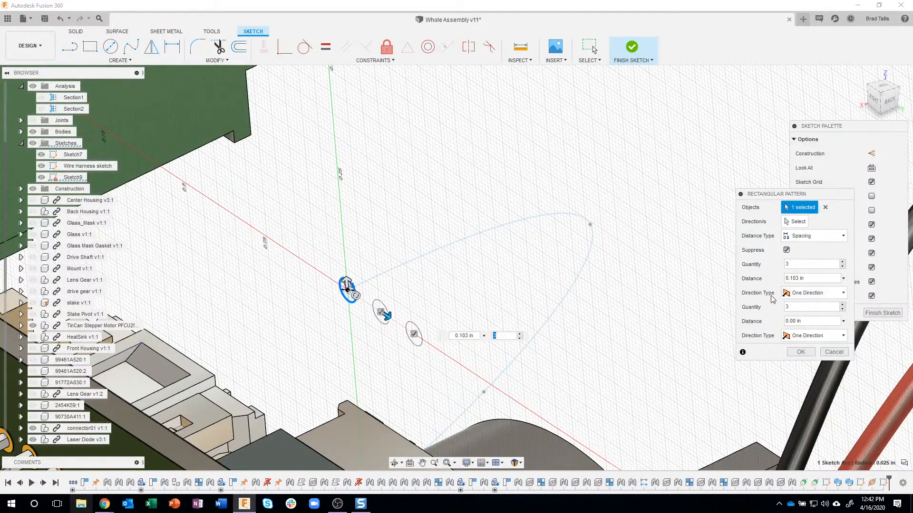
{"action": "left_click", "coordinate": [826, 293]}
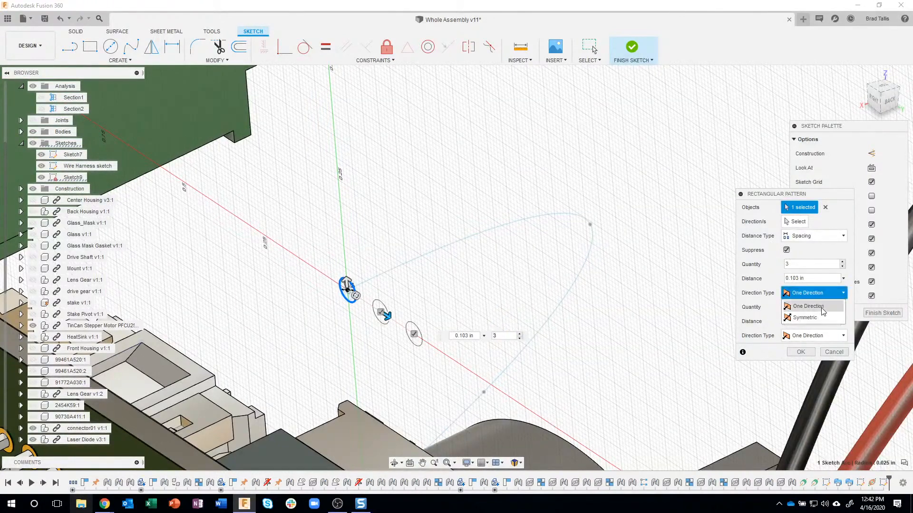
{"action": "left_click", "coordinate": [816, 316]}
{"action": "mouse_move", "coordinate": [389, 314]}
{"action": "left_mouse_down"}
{"action": "mouse_move", "coordinate": [378, 308]}
{"action": "mouse_move", "coordinate": [383, 313]}
{"action": "left_mouse_up"}
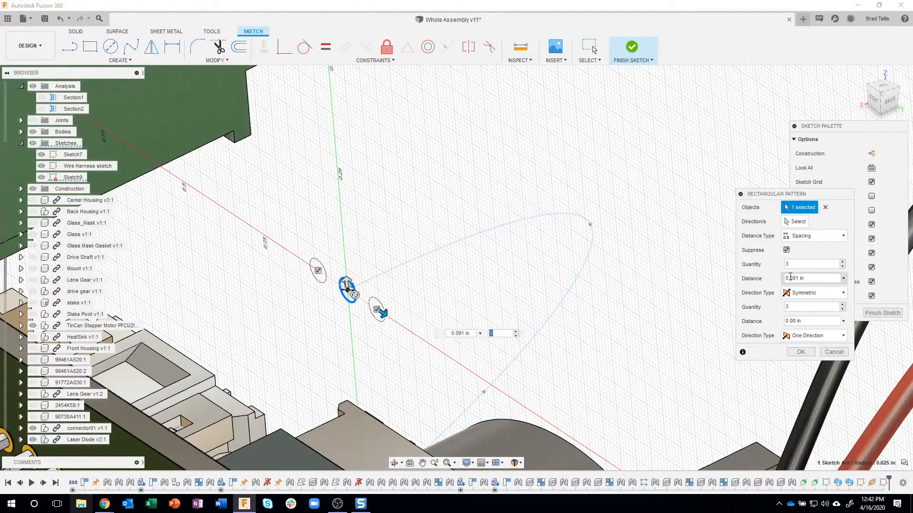
Set the pattern to 5 circles at 0.05 in spacing, create it, and finish the sketch
{"action": "left_click", "coordinate": [843, 263]}
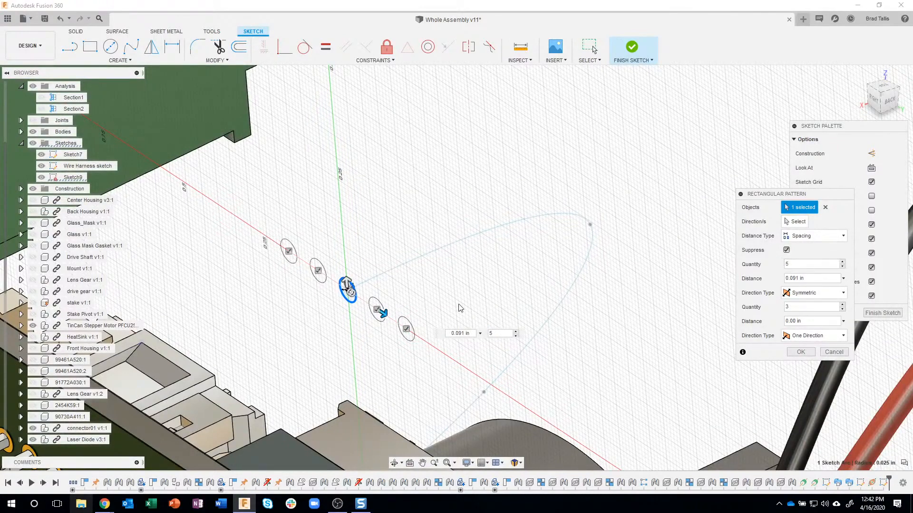
{"action": "left_click_drag", "start_coordinate": [383, 313], "coordinate": [378, 310]}
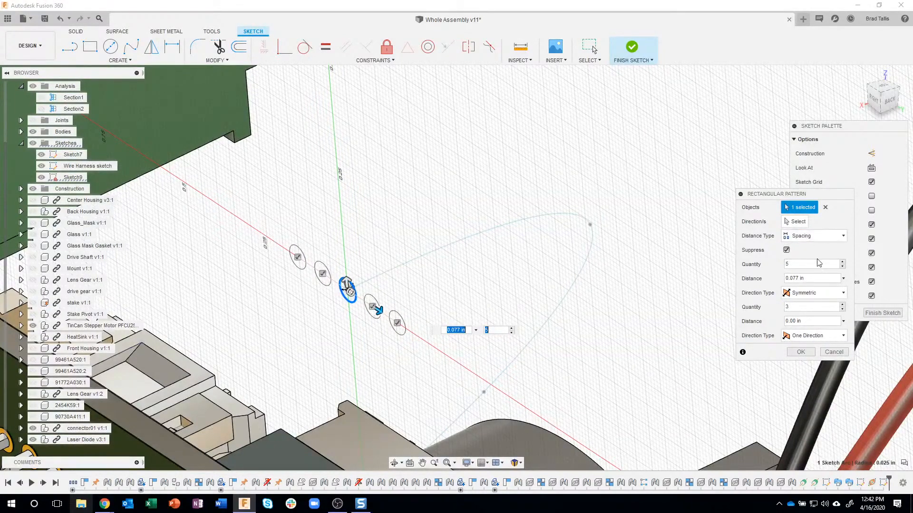
{"action": "left_click", "coordinate": [809, 279]}
{"action": "key", "text": "BackSpace"}
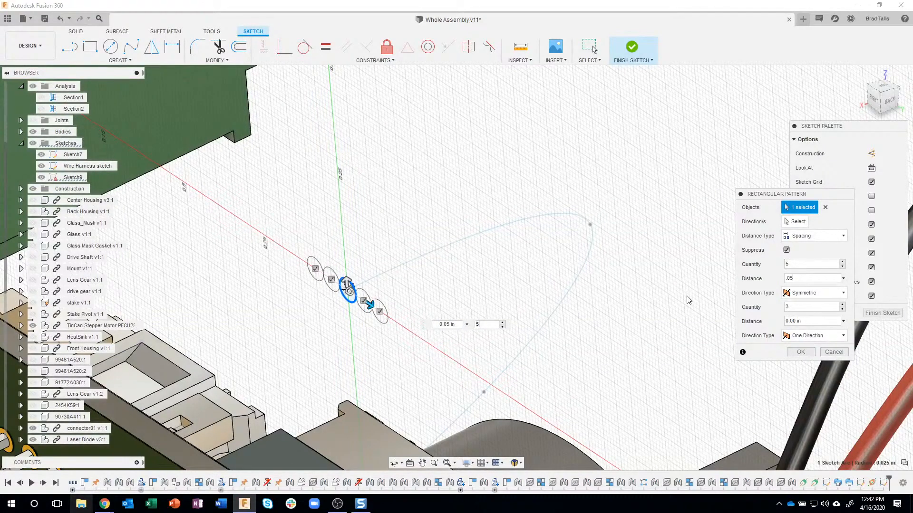
{"action": "scroll", "coordinate": [323, 305], "scroll_direction": "up", "scroll_amount": 4}
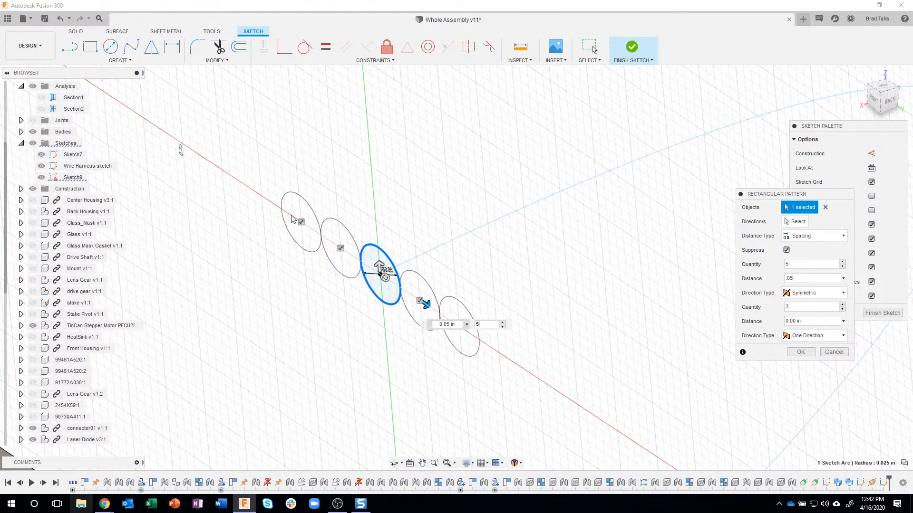
{"action": "scroll", "coordinate": [497, 244], "scroll_direction": "down", "scroll_amount": 5}
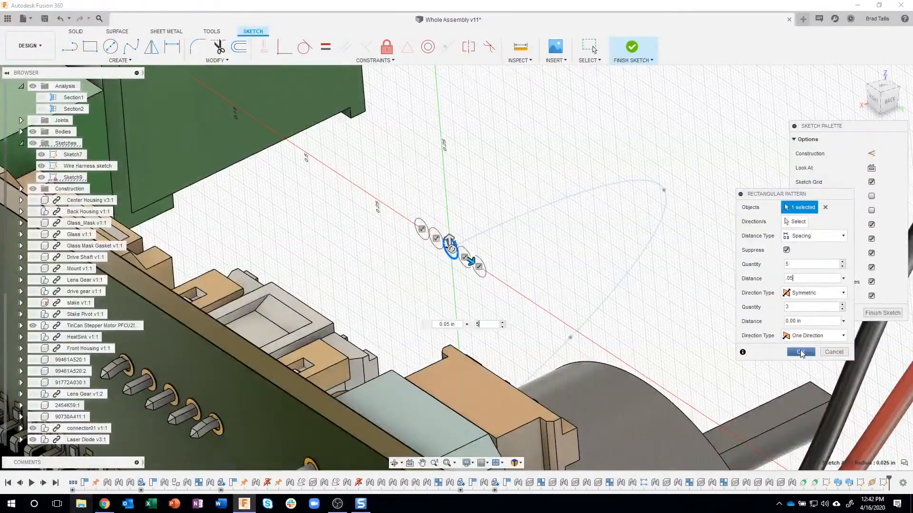
{"action": "left_click", "coordinate": [801, 352]}
{"action": "left_click", "coordinate": [864, 312]}
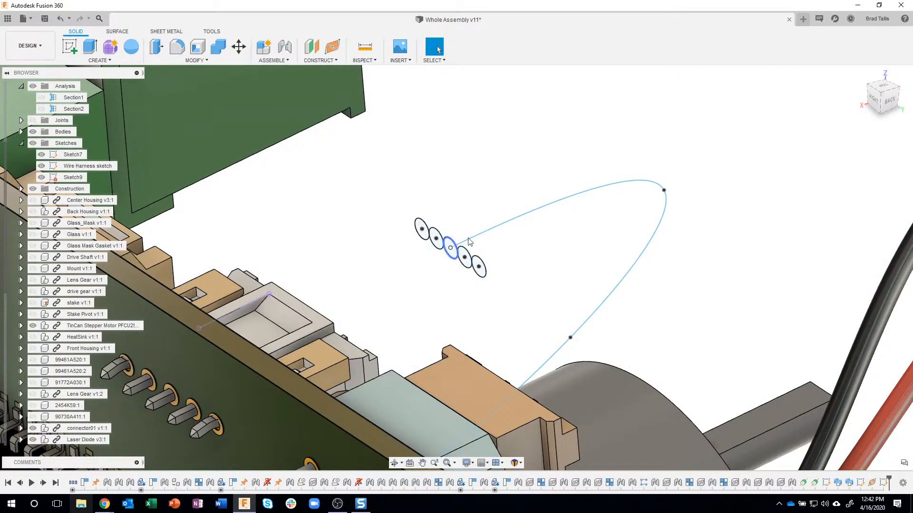
Start a Sweep and select all five patterned circles as its profiles
{"action": "middle_click_drag", "start_coordinate": [456, 145], "coordinate": [437, 137], "text": "shift"}
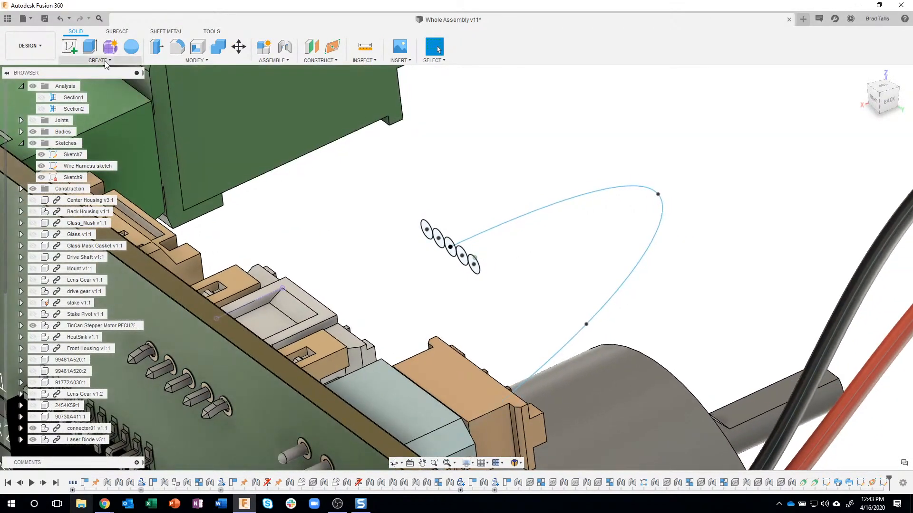
{"action": "left_click", "coordinate": [99, 60]}
{"action": "left_click", "coordinate": [78, 141]}
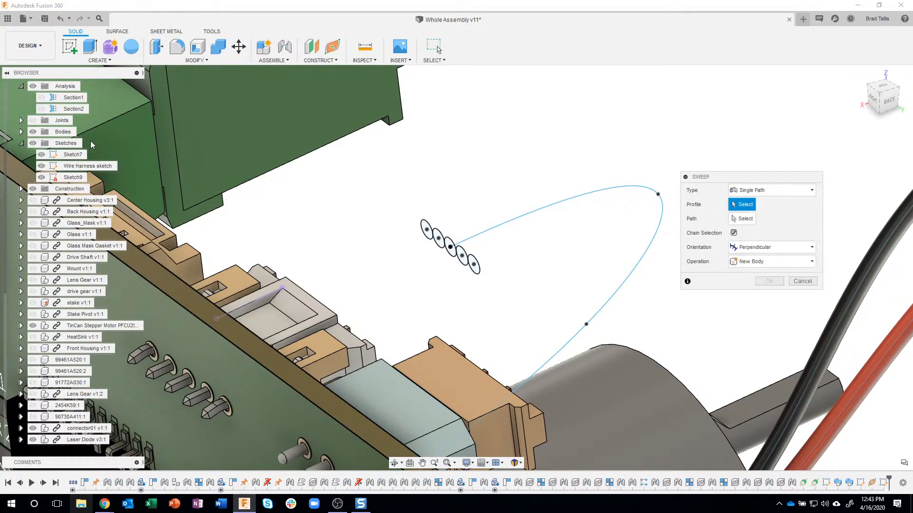
{"action": "scroll", "coordinate": [427, 226], "scroll_direction": "up", "scroll_amount": 3}
{"action": "left_click", "coordinate": [433, 233]}
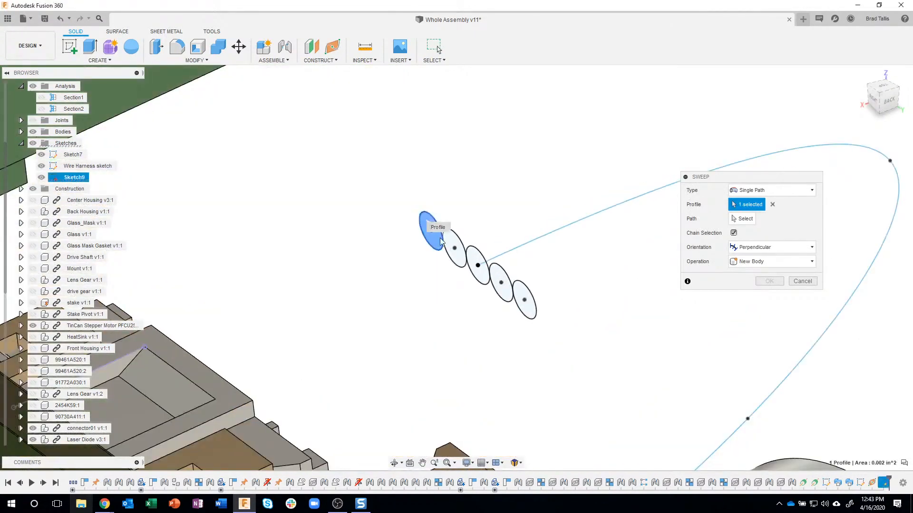
{"action": "left_click", "coordinate": [456, 247]}
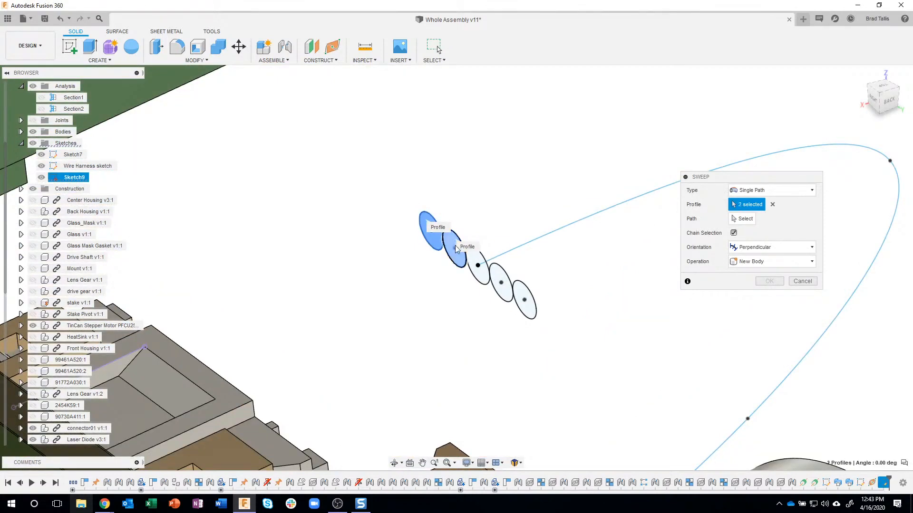
{"action": "left_click", "coordinate": [480, 265]}
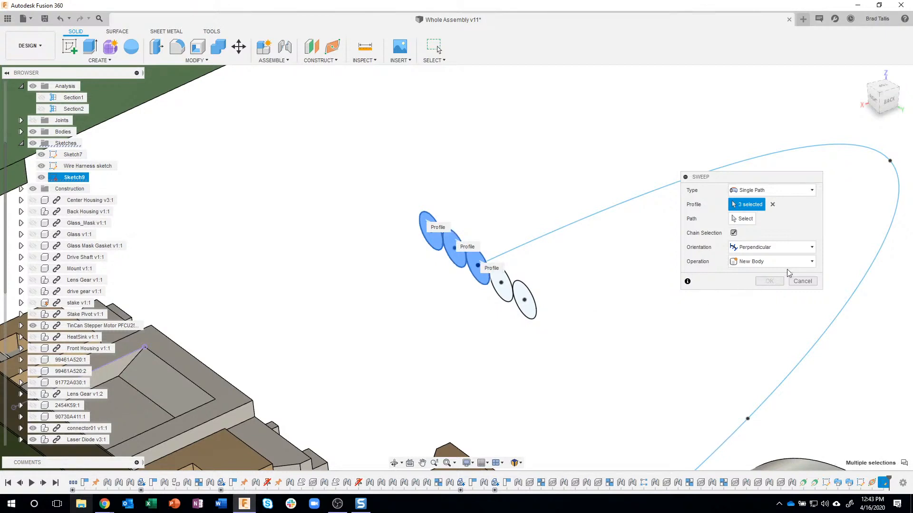
{"action": "left_click", "coordinate": [773, 204]}
{"action": "left_click_drag", "start_coordinate": [509, 288], "coordinate": [571, 343]}
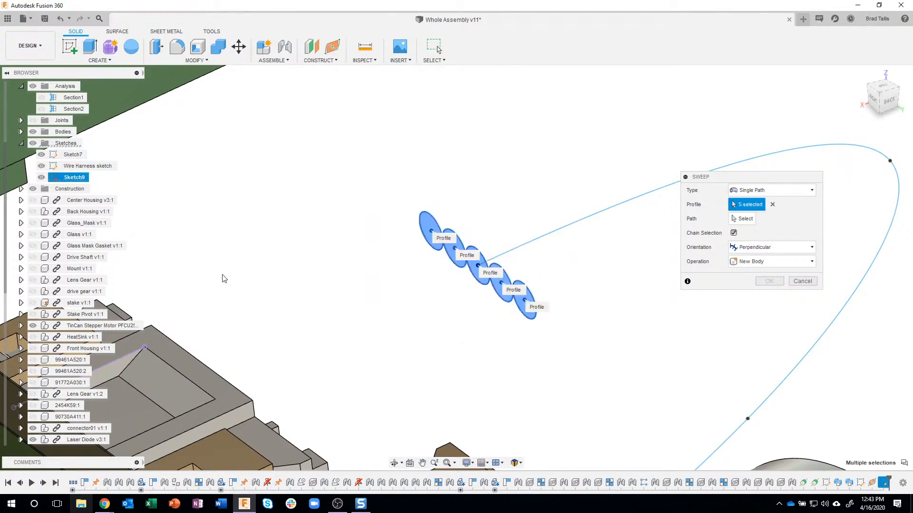
{"action": "scroll", "coordinate": [338, 267], "scroll_direction": "down", "scroll_amount": 4}
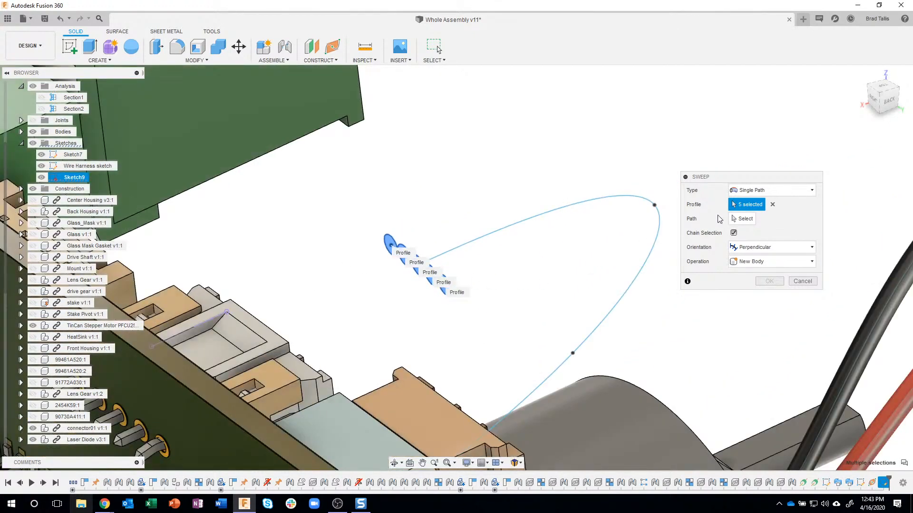
Try to sweep the five circles along the wire harness spline as new bodies, and cancel the Sweep
{"action": "left_click", "coordinate": [740, 219]}
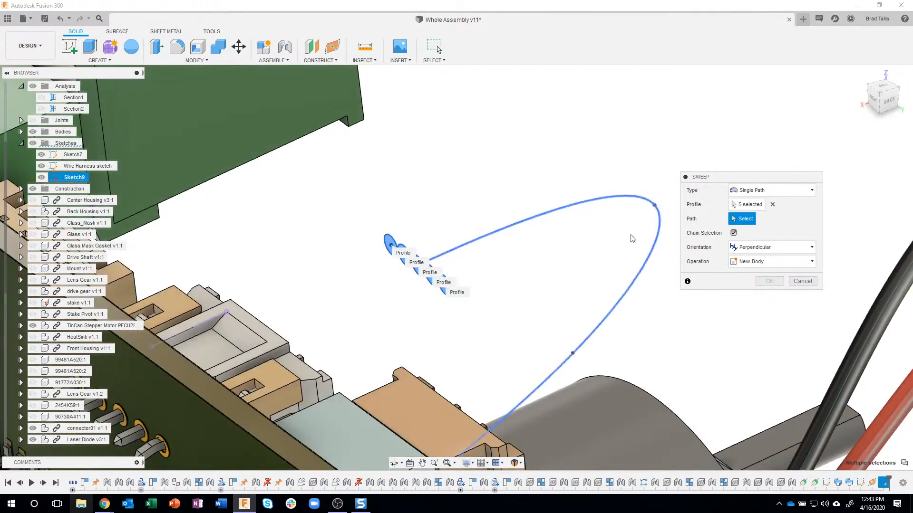
{"action": "left_click", "coordinate": [526, 221]}
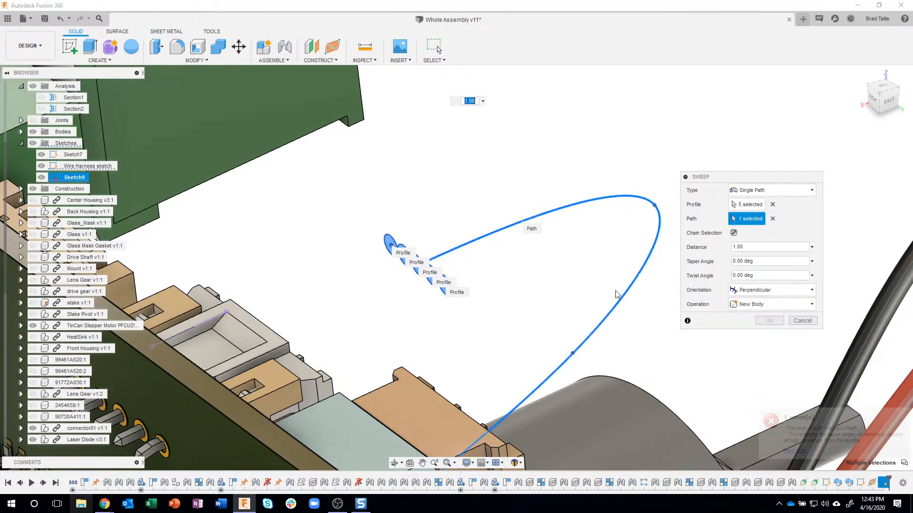
{"action": "scroll", "coordinate": [569, 285], "scroll_direction": "down", "scroll_amount": 2}
{"action": "middle_click_drag", "start_coordinate": [815, 442], "coordinate": [648, 277], "text": "shift"}
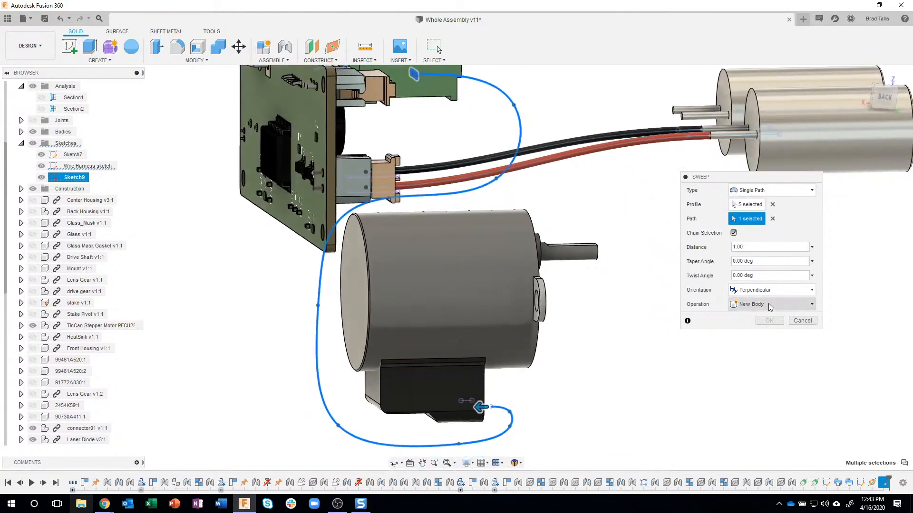
{"action": "left_click", "coordinate": [802, 322]}
Edit the wire harness sketch and move the spline's fit point at the tight bend beside the motor connector downward to widen the bend
{"action": "middle_click_drag", "start_coordinate": [617, 387], "coordinate": [704, 375], "text": "shift"}
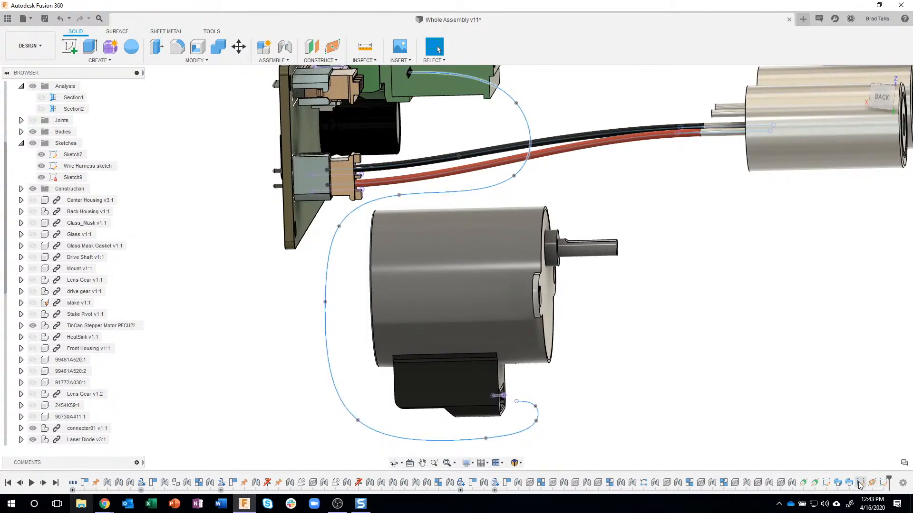
{"action": "double_click", "coordinate": [882, 484]}
{"action": "scroll", "coordinate": [603, 355], "scroll_direction": "up", "scroll_amount": 5}
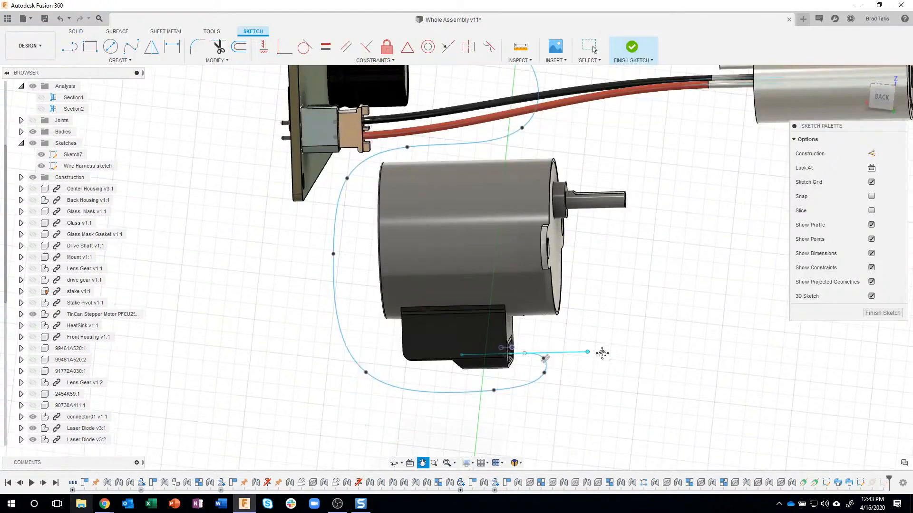
{"action": "scroll", "coordinate": [556, 381], "scroll_direction": "up", "scroll_amount": 2}
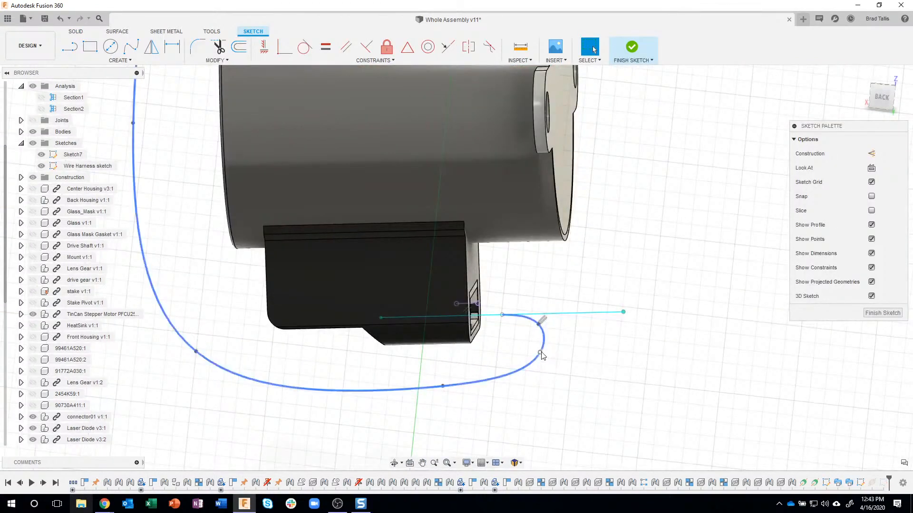
{"action": "left_click", "coordinate": [541, 354]}
{"action": "right_click", "coordinate": [543, 356]}
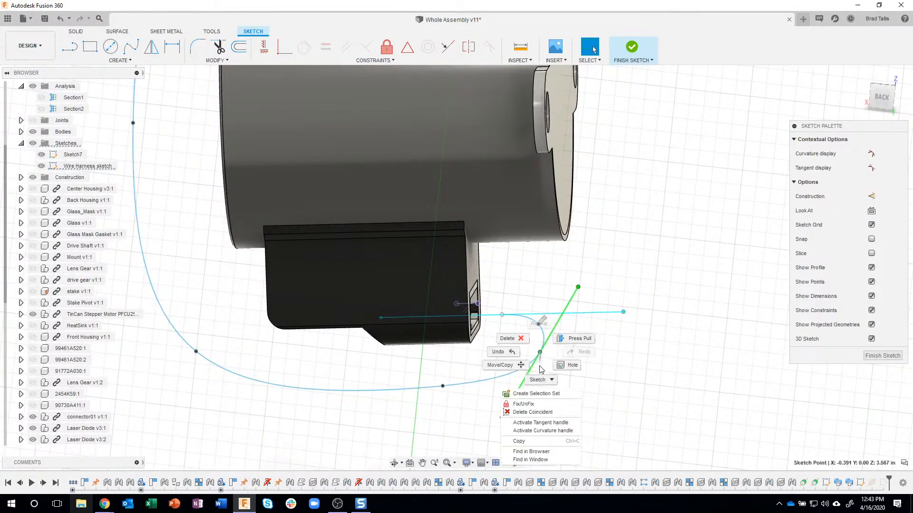
{"action": "left_click", "coordinate": [501, 360]}
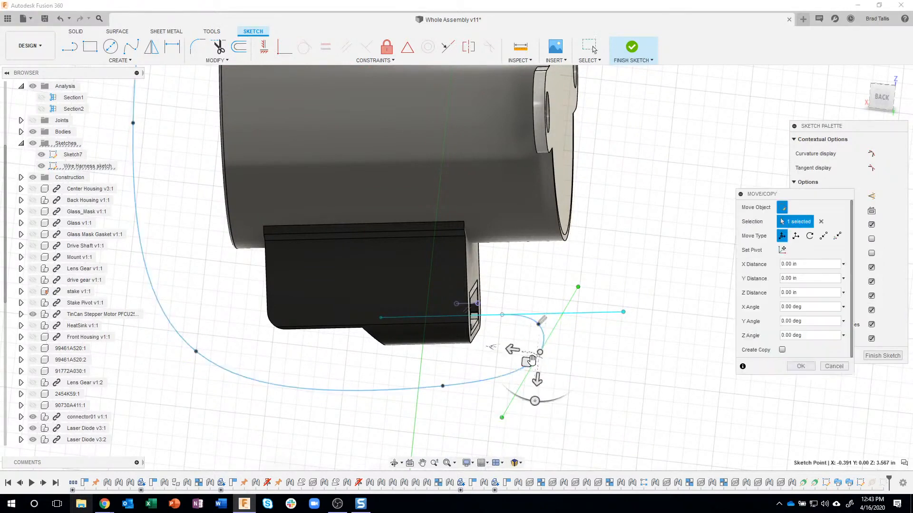
{"action": "left_click_drag", "start_coordinate": [526, 364], "coordinate": [532, 388]}
Move the spline's next fit point below the motor by about 0.151 in in X and 0.129 in in Y, and finish the sketch
{"action": "left_click", "coordinate": [441, 386]}
{"action": "left_click_drag", "start_coordinate": [426, 402], "coordinate": [380, 429]}
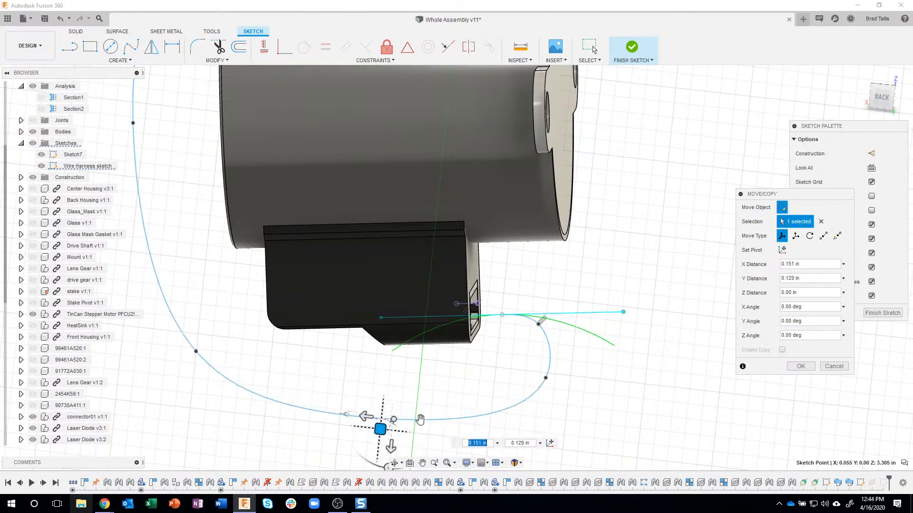
{"action": "left_click", "coordinate": [800, 366]}
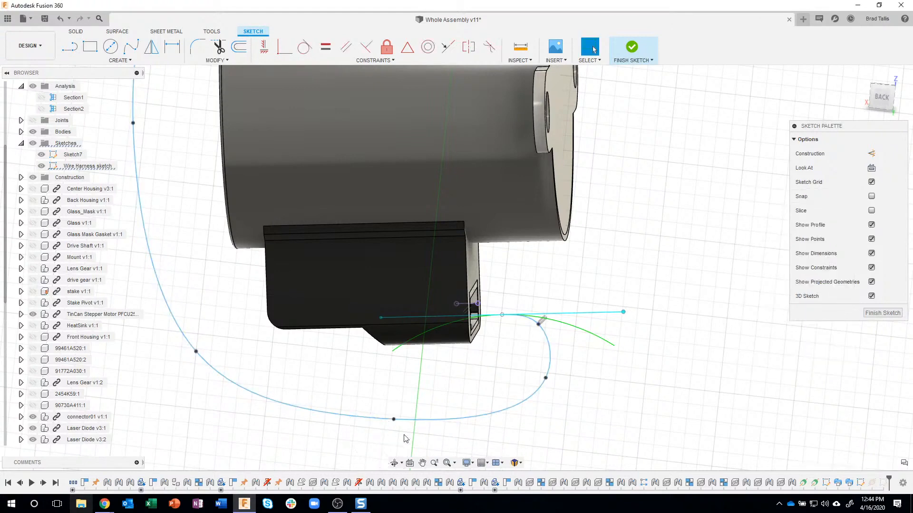
{"action": "left_click", "coordinate": [876, 316]}
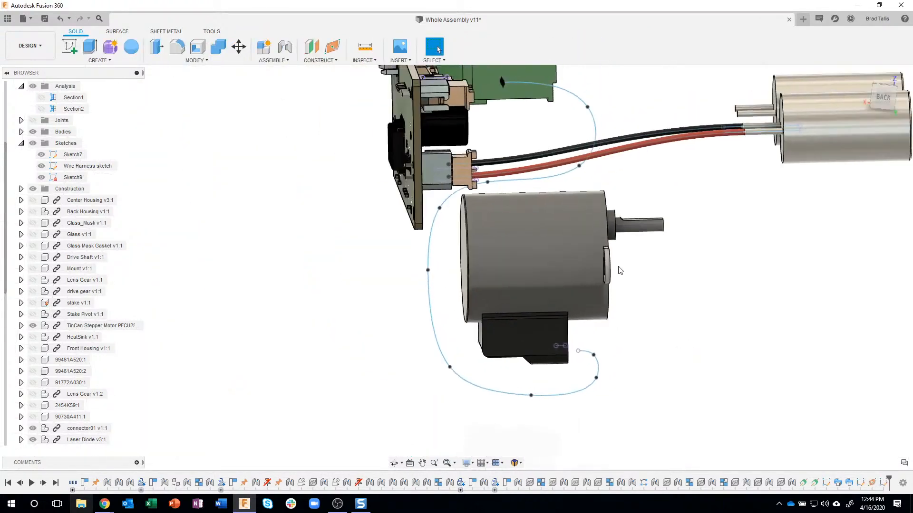
Start a Sweep of all five circles along the wire harness spline, and clear its profile selection
{"action": "left_click", "coordinate": [106, 61]}
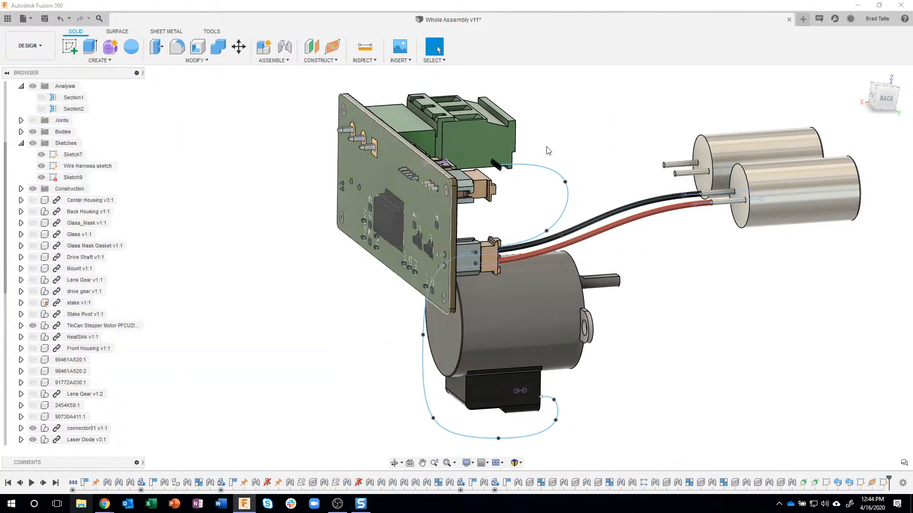
{"action": "scroll", "coordinate": [559, 194], "scroll_direction": "up", "scroll_amount": 8}
{"action": "left_click_drag", "start_coordinate": [502, 194], "coordinate": [575, 263]}
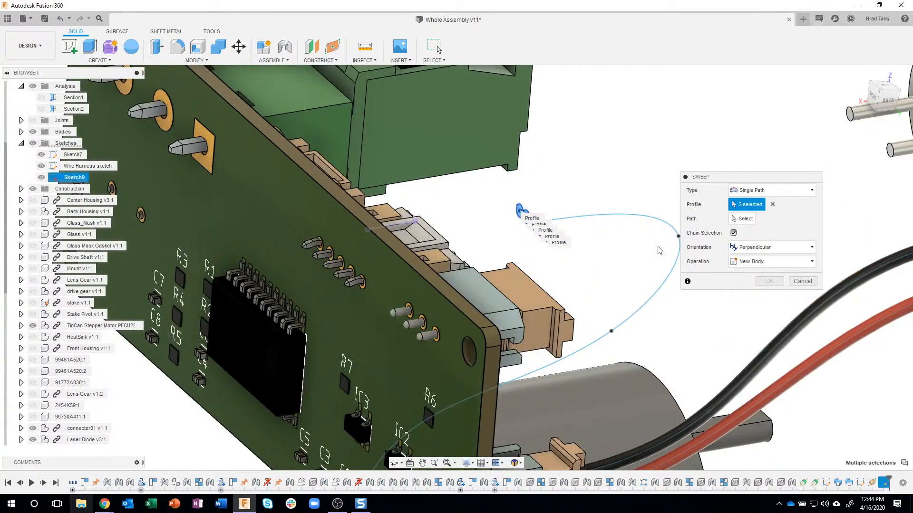
{"action": "left_click", "coordinate": [744, 220]}
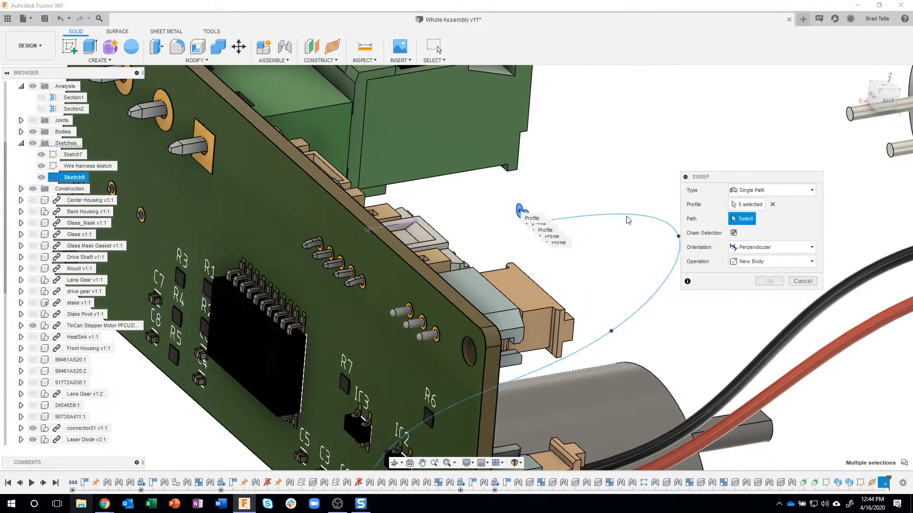
{"action": "left_click", "coordinate": [626, 218]}
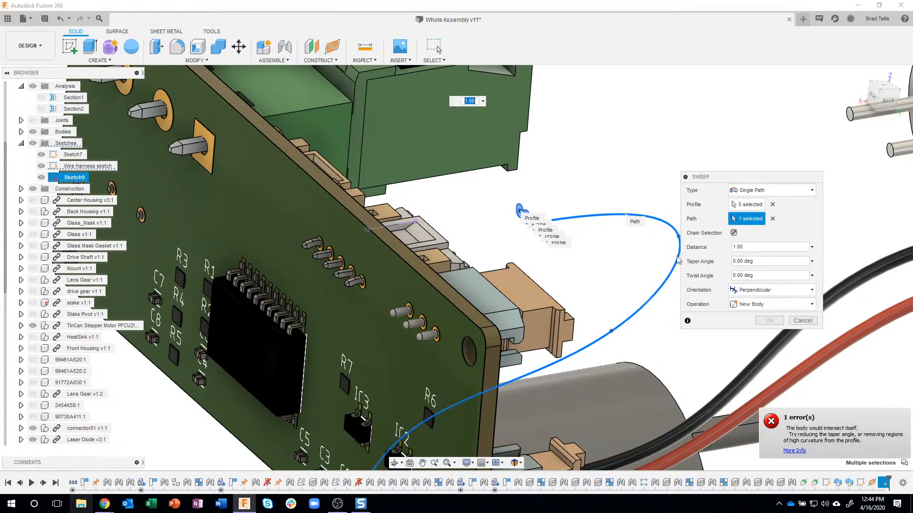
{"action": "left_click", "coordinate": [772, 204]}
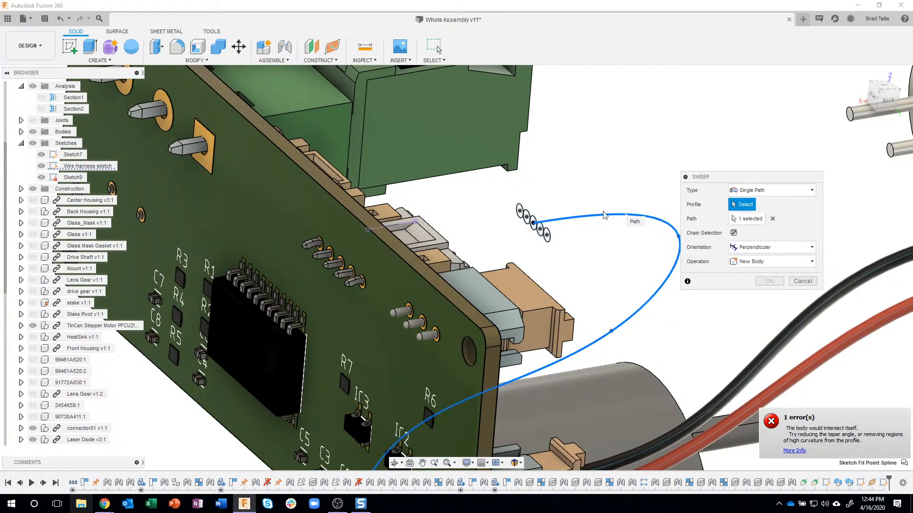
Reselect the circles one by one as the sweep's profiles, leaving out the last circle at the end of the row
{"action": "scroll", "coordinate": [519, 211], "scroll_direction": "up", "scroll_amount": 5}
{"action": "scroll", "coordinate": [519, 211], "scroll_direction": "up", "scroll_amount": 2}
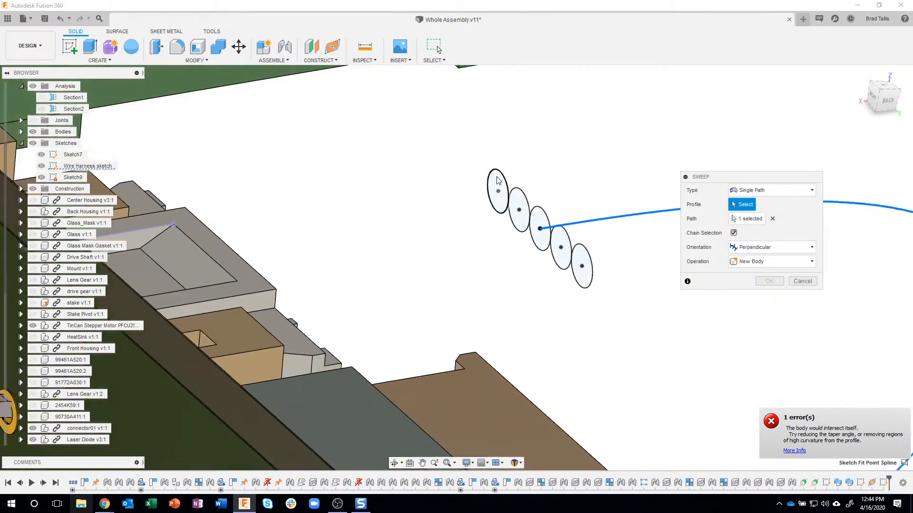
{"action": "left_click", "coordinate": [497, 180]}
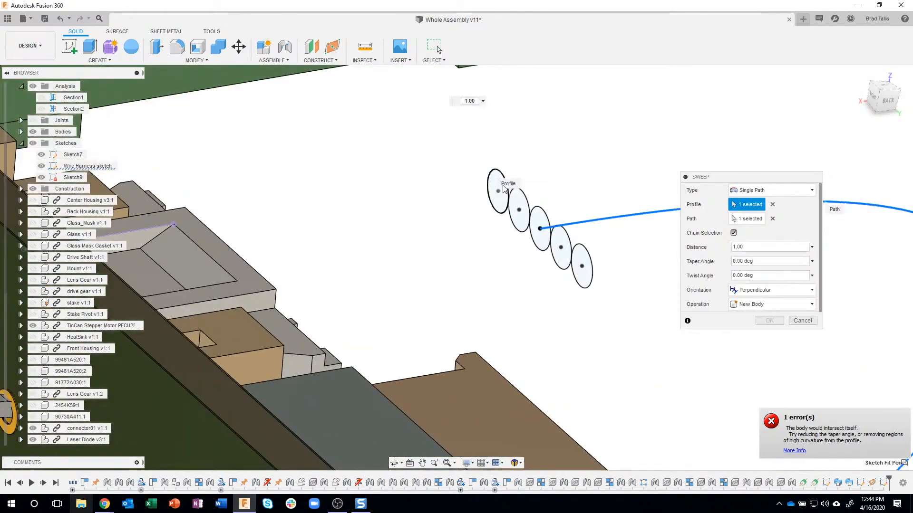
{"action": "left_click", "coordinate": [541, 218]}
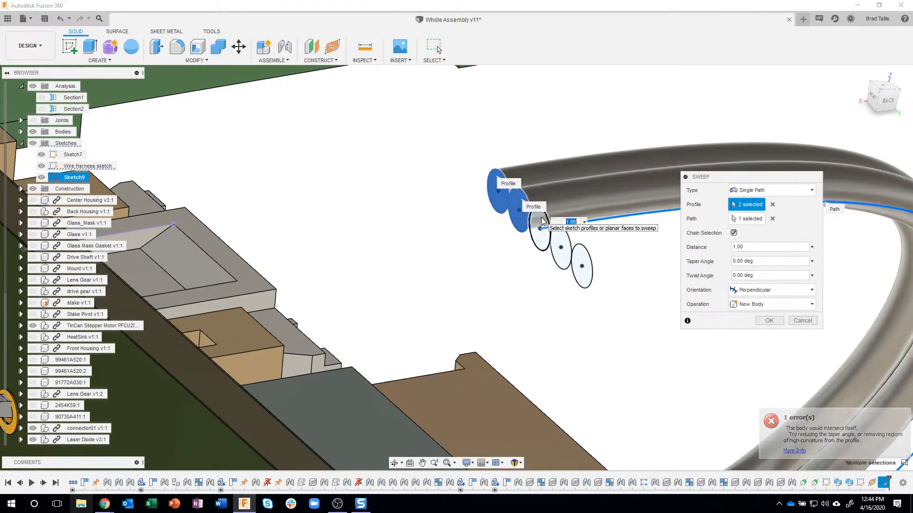
{"action": "left_click", "coordinate": [564, 238]}
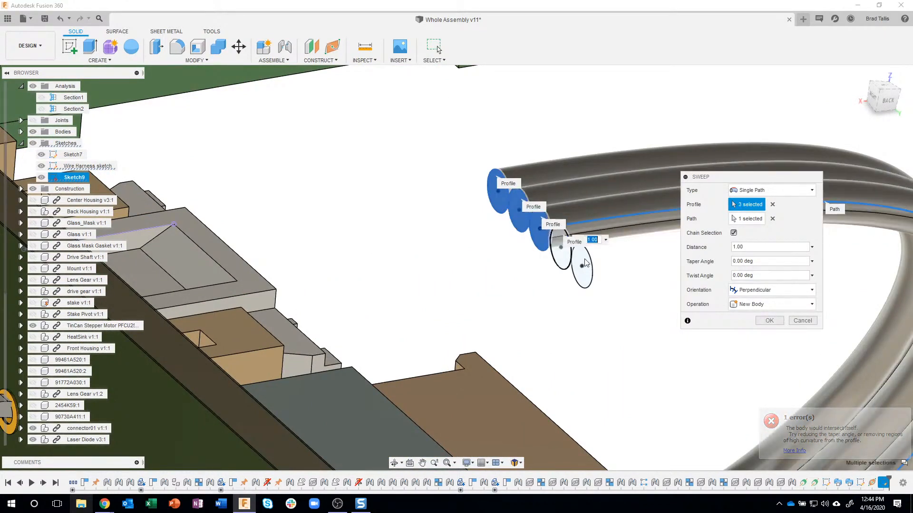
{"action": "left_click", "coordinate": [561, 250]}
{"action": "left_click", "coordinate": [583, 266]}
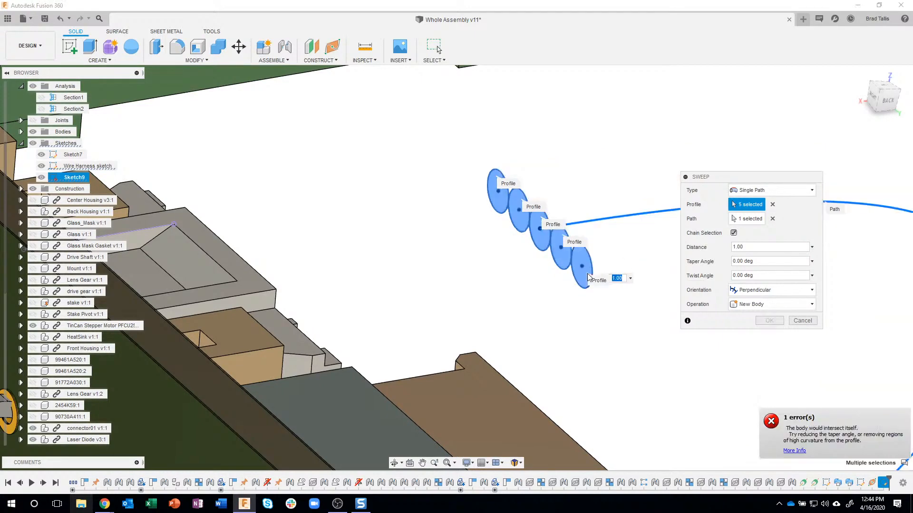
{"action": "scroll", "coordinate": [591, 289], "scroll_direction": "down", "scroll_amount": 5}
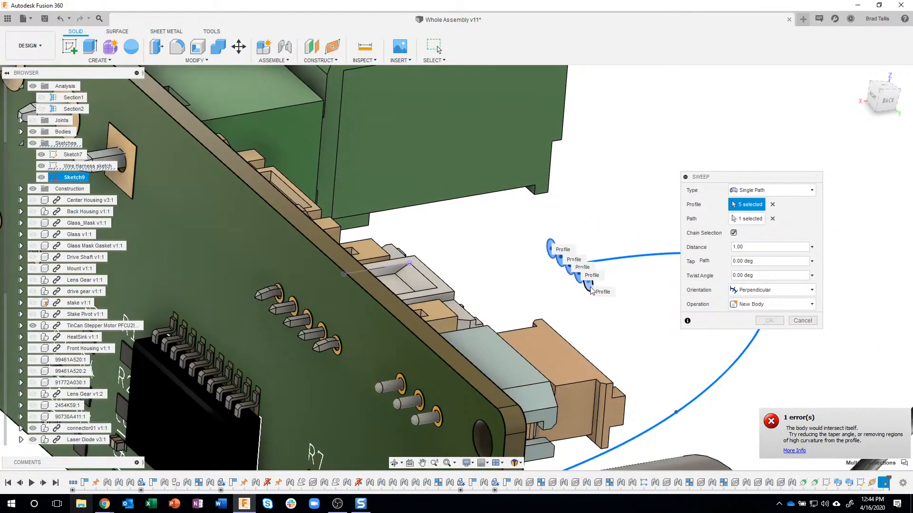
{"action": "scroll", "coordinate": [588, 291], "scroll_direction": "up", "scroll_amount": 5}
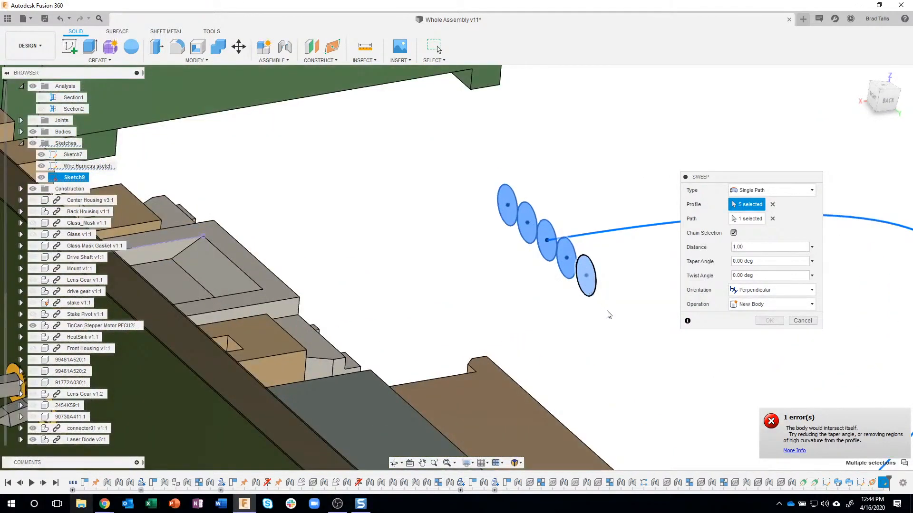
{"action": "left_click", "coordinate": [598, 292]}
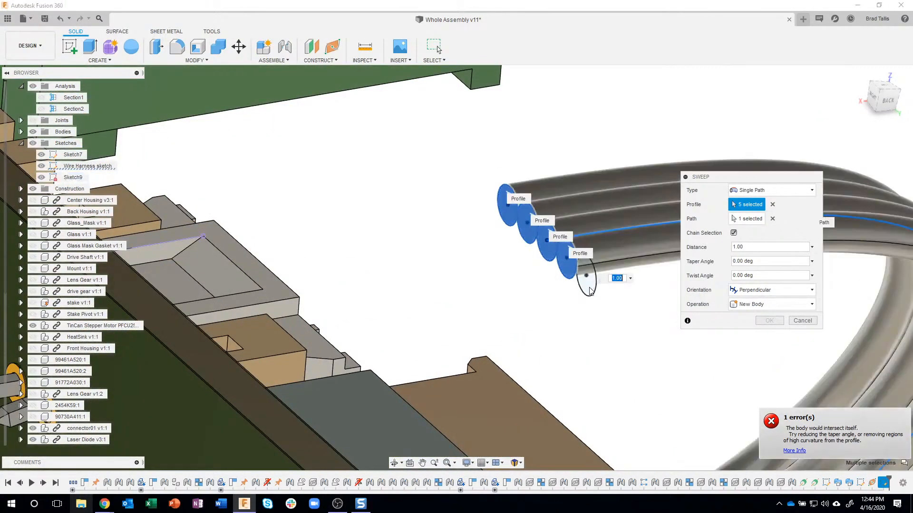
Examine the four-wire sweep preview from the circuit board connector to its end at the stepper motor's connector
{"action": "scroll", "coordinate": [604, 304], "scroll_direction": "down", "scroll_amount": 3}
{"action": "middle_click_drag", "start_coordinate": [606, 312], "coordinate": [518, 203], "text": "shift"}
{"action": "scroll", "coordinate": [485, 190], "scroll_direction": "up", "scroll_amount": 10}
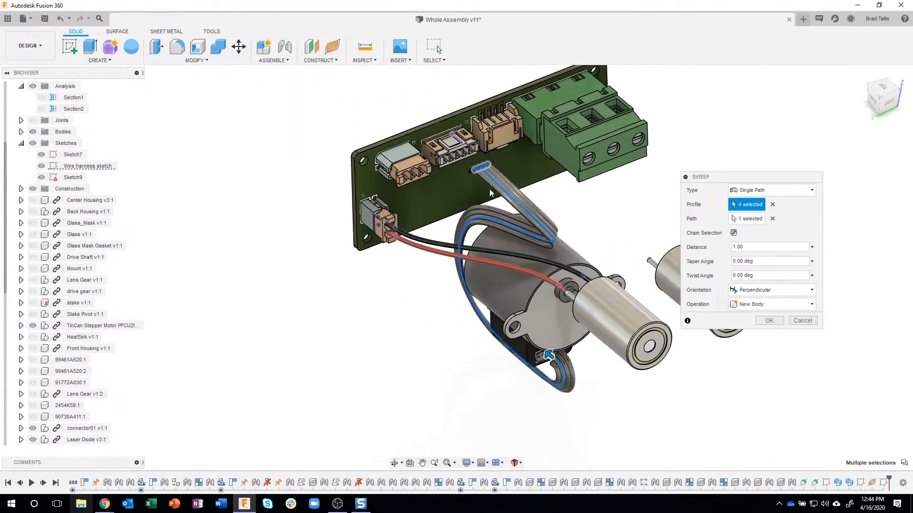
{"action": "mouse_move", "coordinate": [463, 178]}
{"action": "middle_mouse_down", "text": "shift"}
{"action": "mouse_move", "coordinate": [477, 155]}
{"action": "mouse_move", "coordinate": [467, 170]}
{"action": "middle_mouse_up", "text": "shift"}
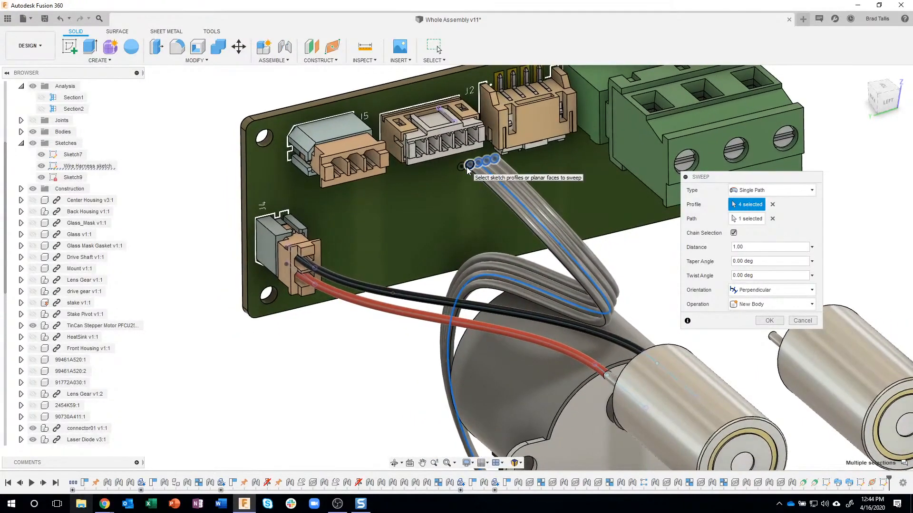
{"action": "middle_click_drag", "start_coordinate": [539, 209], "coordinate": [564, 370], "text": "shift"}
{"action": "scroll", "coordinate": [565, 376], "scroll_direction": "up", "scroll_amount": 4}
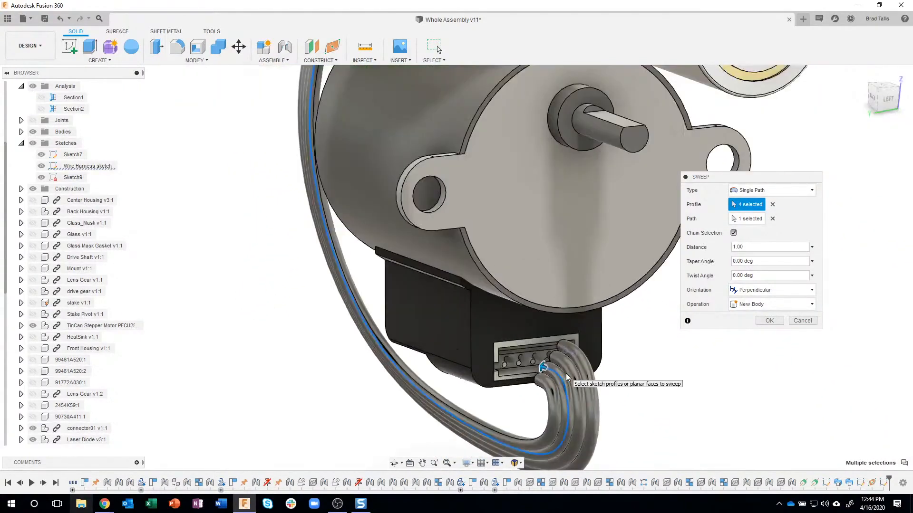
{"action": "scroll", "coordinate": [566, 371], "scroll_direction": "up", "scroll_amount": 5}
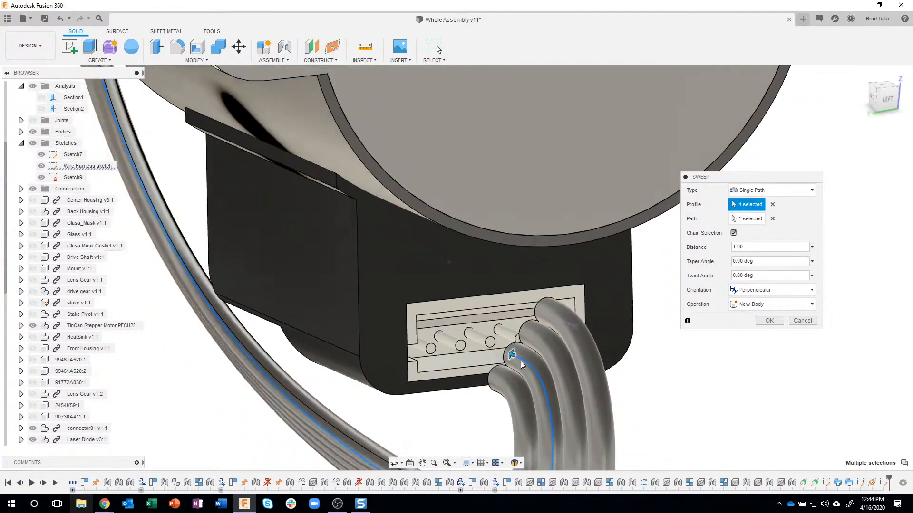
{"action": "scroll", "coordinate": [523, 359], "scroll_direction": "down", "scroll_amount": 5}
{"action": "scroll", "coordinate": [641, 294], "scroll_direction": "up", "scroll_amount": 3}
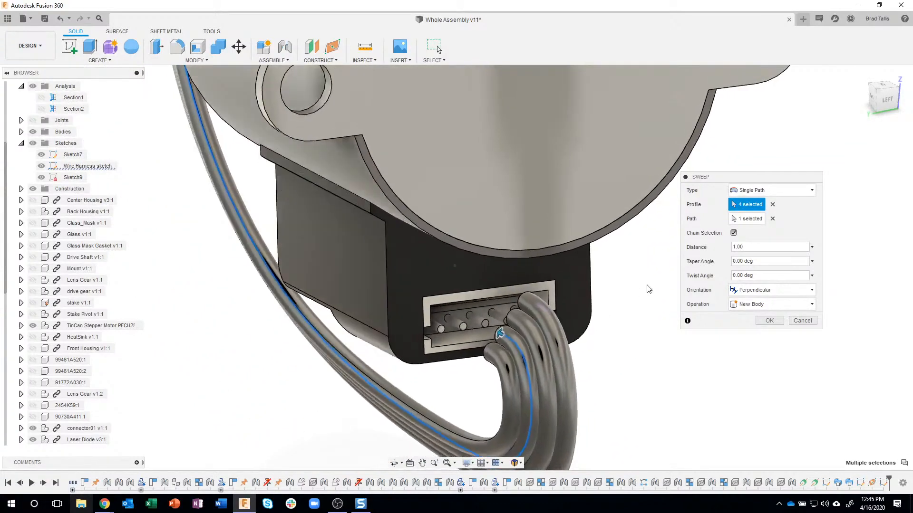
{"action": "middle_click_drag", "start_coordinate": [642, 294], "coordinate": [665, 290], "text": "shift"}
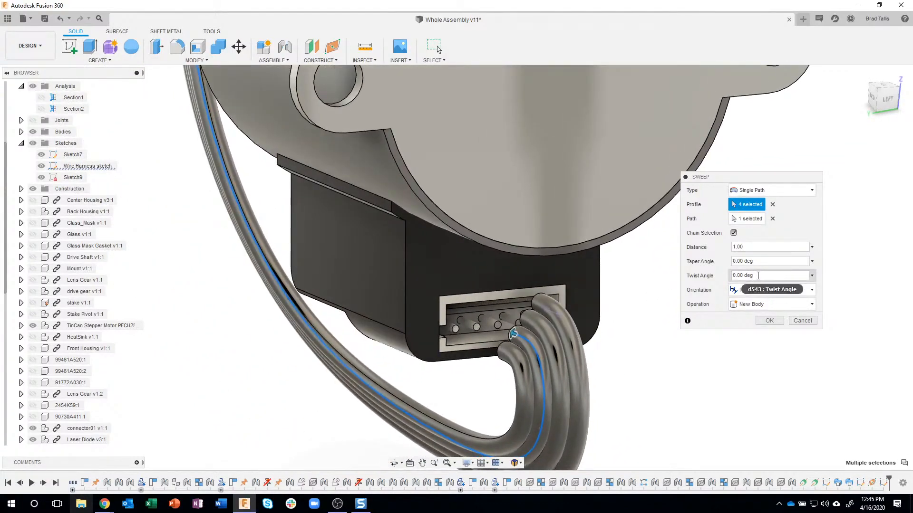
Set the sweep's twist angle to 45 deg and add the remaining end circle as the fifth profile
{"action": "left_click_drag", "start_coordinate": [758, 276], "coordinate": [720, 276]}
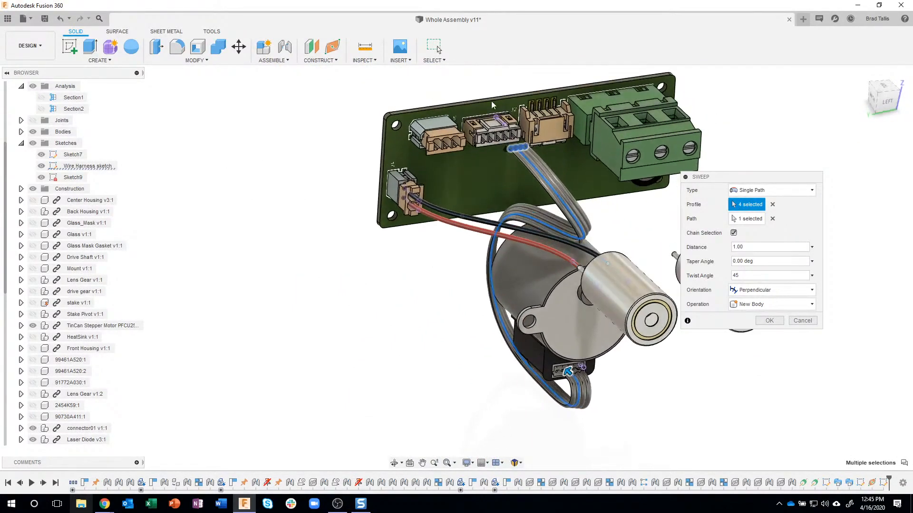
{"action": "scroll", "coordinate": [492, 101], "scroll_direction": "up", "scroll_amount": 2}
{"action": "scroll", "coordinate": [517, 147], "scroll_direction": "up", "scroll_amount": 5}
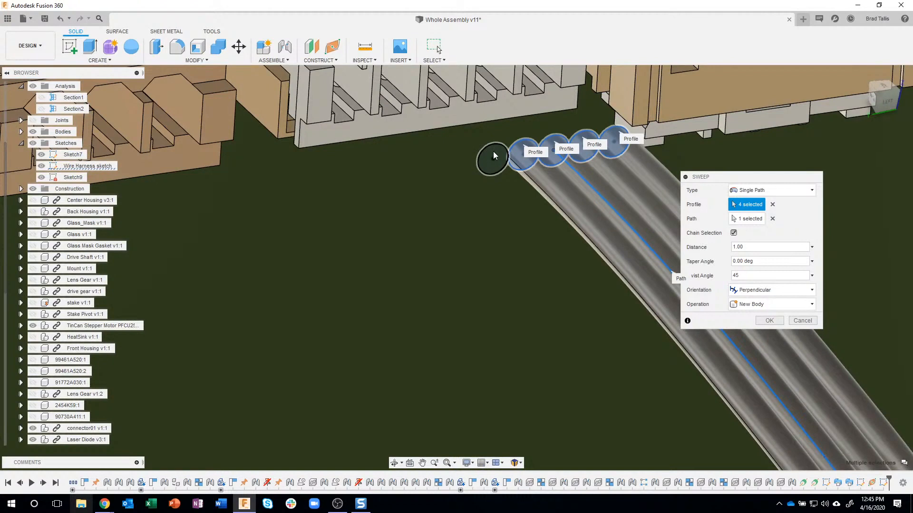
{"action": "left_click", "coordinate": [501, 150]}
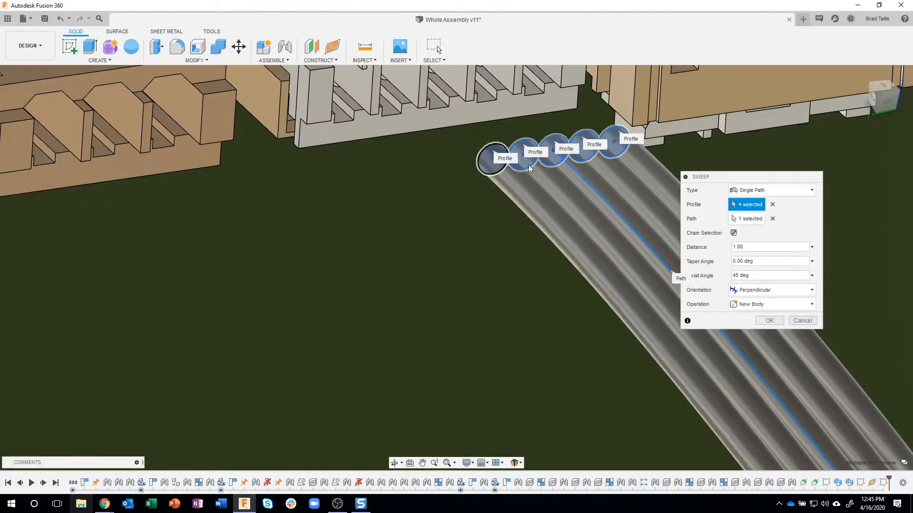
Check the wires' alignment with the stepper motor's connector pins and create the five-wire sweep as new bodies
{"action": "scroll", "coordinate": [546, 187], "scroll_direction": "down", "scroll_amount": 1}
{"action": "scroll", "coordinate": [544, 186], "scroll_direction": "down", "scroll_amount": 6}
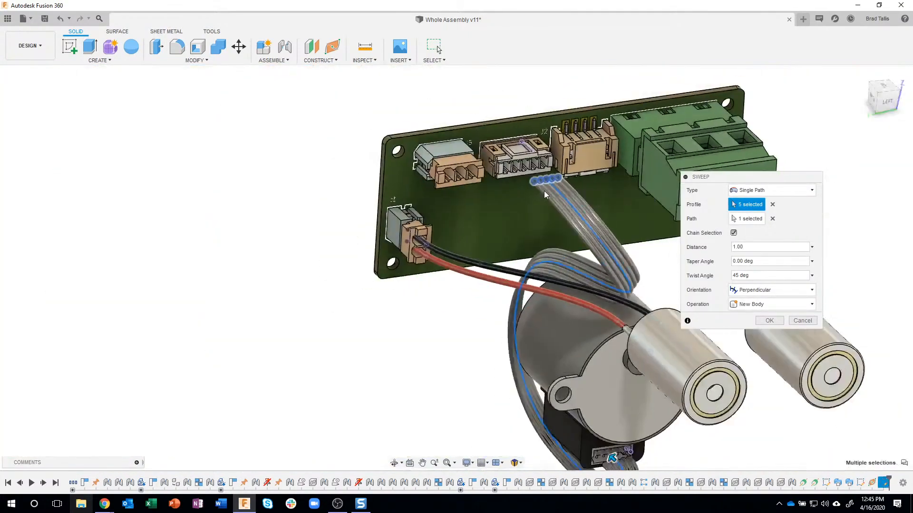
{"action": "middle_click_drag", "start_coordinate": [610, 414], "coordinate": [591, 358]}
{"action": "middle_click_drag", "start_coordinate": [636, 377], "coordinate": [616, 362], "text": "shift"}
{"action": "scroll", "coordinate": [636, 407], "scroll_direction": "up", "scroll_amount": 3}
{"action": "scroll", "coordinate": [617, 391], "scroll_direction": "up", "scroll_amount": 5}
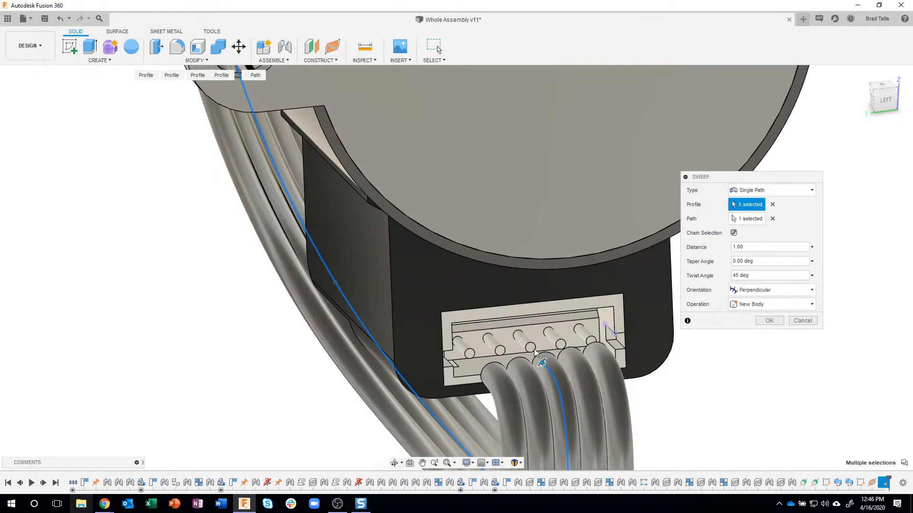
{"action": "middle_click_drag", "start_coordinate": [569, 355], "coordinate": [482, 328], "text": "shift"}
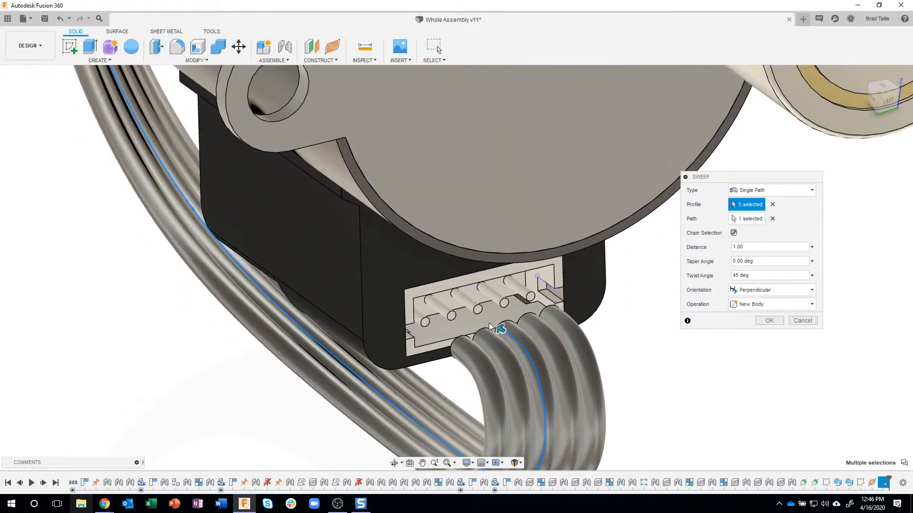
{"action": "left_click", "coordinate": [769, 322]}
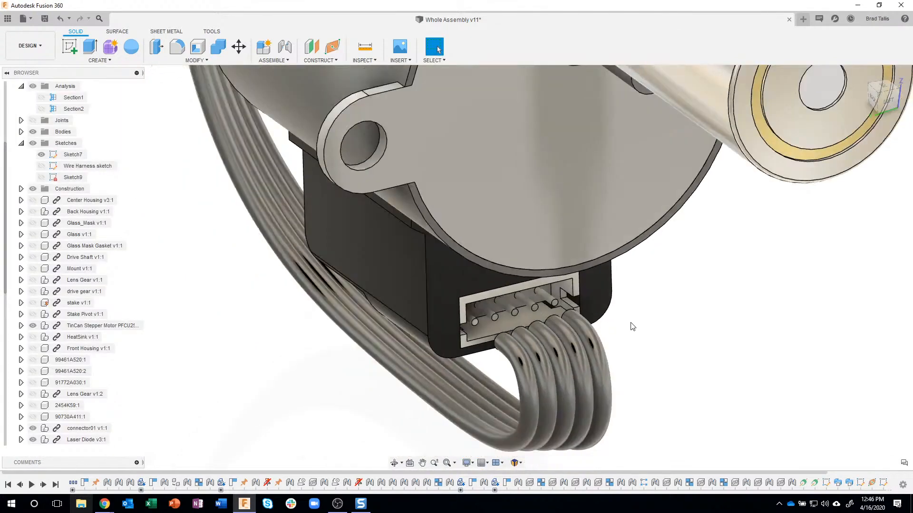
{"action": "scroll", "coordinate": [632, 327], "scroll_direction": "down", "scroll_amount": 6}
{"action": "middle_click_drag", "start_coordinate": [662, 307], "coordinate": [605, 223], "text": "shift"}
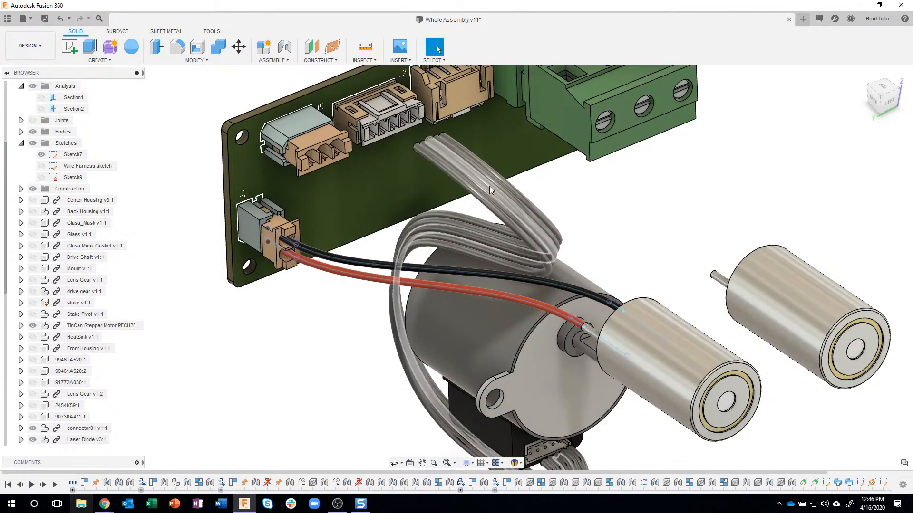
Examine the swept five-wire ribbon and the gap between its free ends and the circuit board connectors
{"action": "scroll", "coordinate": [494, 184], "scroll_direction": "up", "scroll_amount": 3}
{"action": "scroll", "coordinate": [492, 187], "scroll_direction": "up", "scroll_amount": 2}
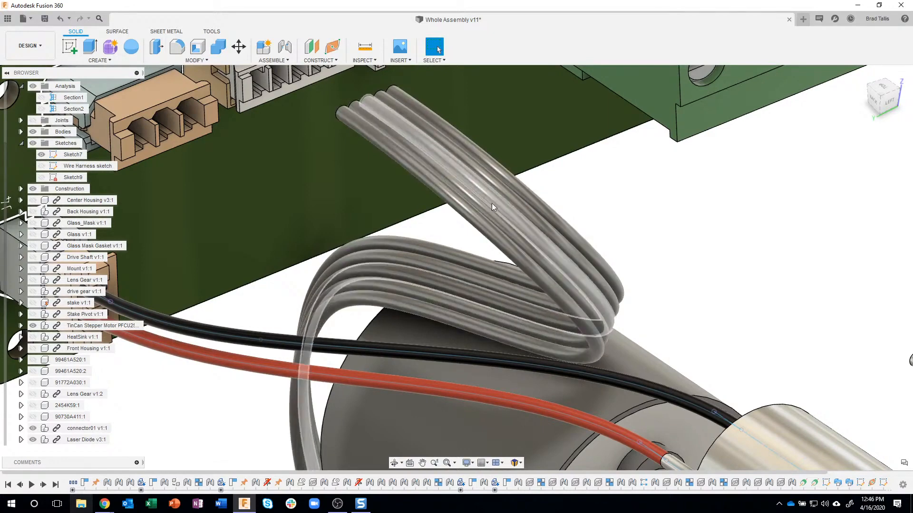
{"action": "scroll", "coordinate": [661, 226], "scroll_direction": "down", "scroll_amount": 5}
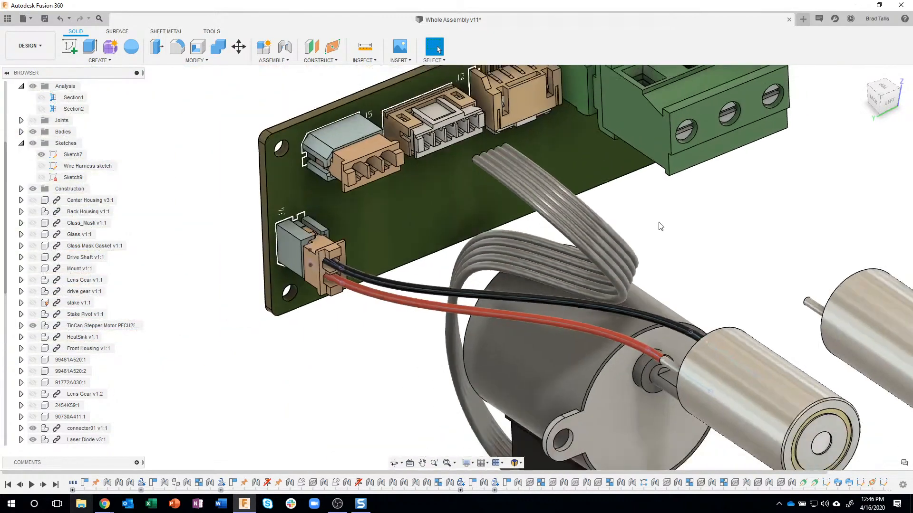
{"action": "scroll", "coordinate": [660, 227], "scroll_direction": "down", "scroll_amount": 3}
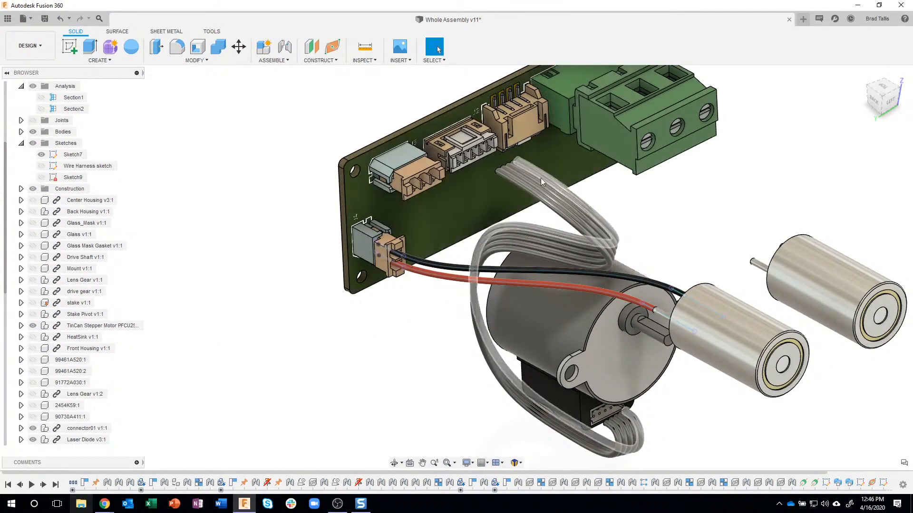
{"action": "scroll", "coordinate": [523, 166], "scroll_direction": "up", "scroll_amount": 5}
{"action": "middle_click_drag", "start_coordinate": [305, 90], "coordinate": [305, 144]}
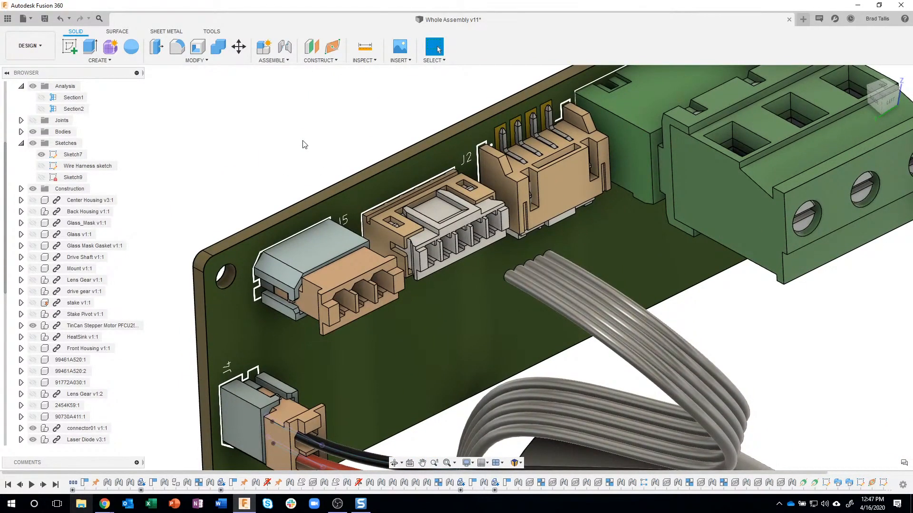
{"action": "middle_click_drag", "start_coordinate": [305, 144], "coordinate": [502, 230], "text": "shift"}
Create a sketch on the end face of the outermost wire at the ribbon's circuit board end
{"action": "scroll", "coordinate": [501, 229], "scroll_direction": "up", "scroll_amount": 4}
{"action": "scroll", "coordinate": [501, 227], "scroll_direction": "up", "scroll_amount": 4}
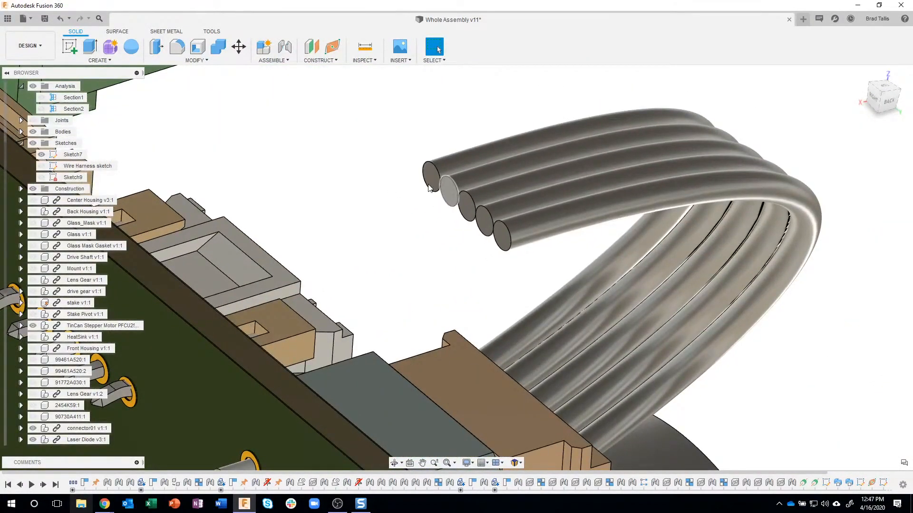
{"action": "middle_click_drag", "start_coordinate": [501, 237], "coordinate": [517, 270], "text": "shift"}
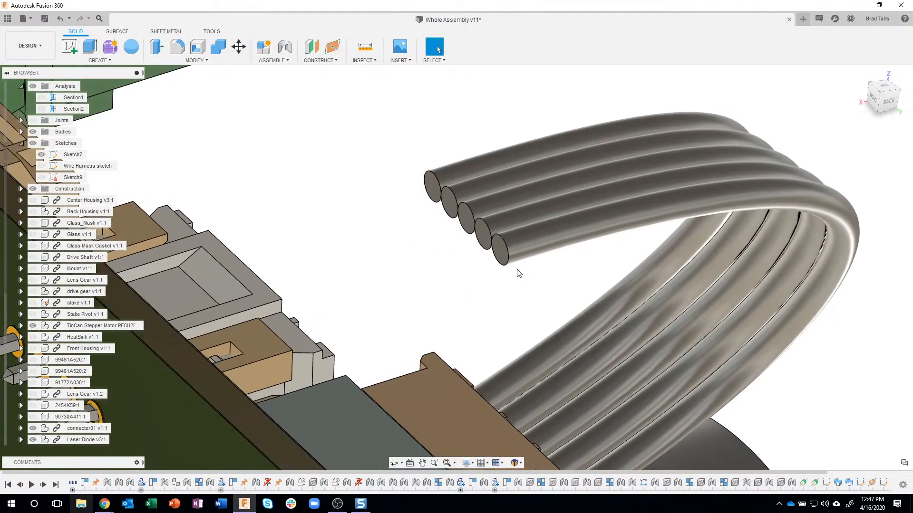
{"action": "left_click", "coordinate": [498, 252]}
{"action": "right_click", "coordinate": [499, 252]}
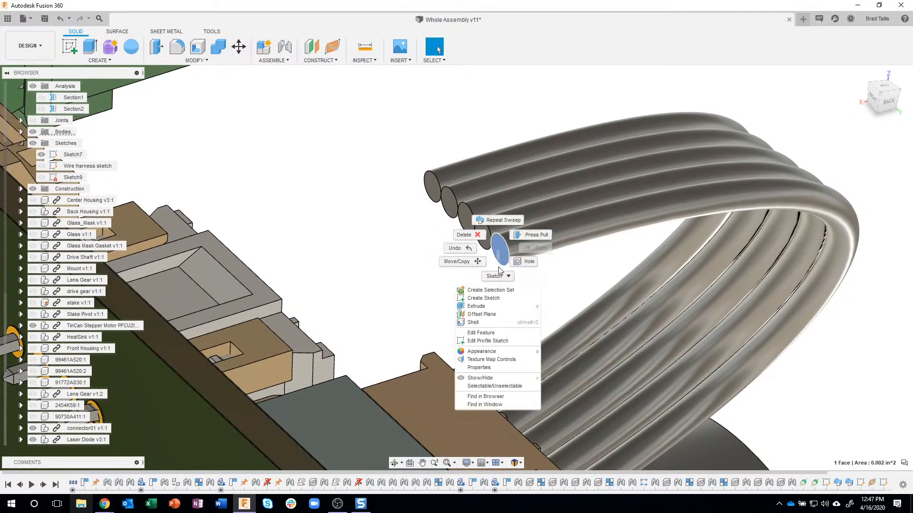
{"action": "left_click", "coordinate": [494, 298]}
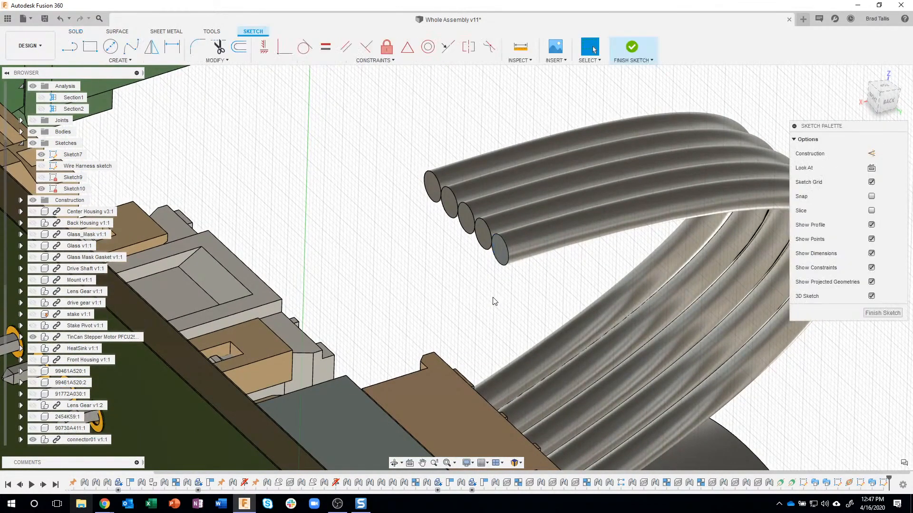
Project the end faces of all five wires into the sketch with the projection link kept on
{"action": "key", "text": "p"}
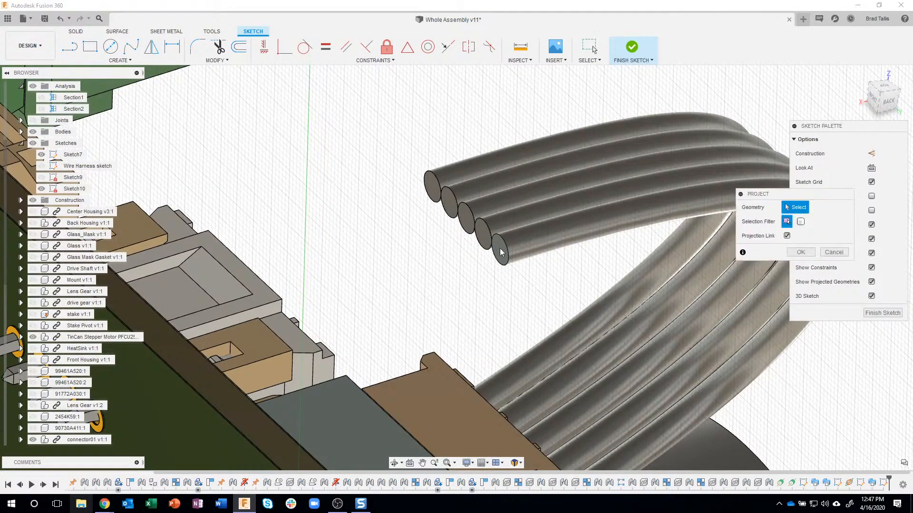
{"action": "scroll", "coordinate": [500, 247], "scroll_direction": "up", "scroll_amount": 2}
{"action": "scroll", "coordinate": [498, 245], "scroll_direction": "up", "scroll_amount": 2}
{"action": "left_click", "coordinate": [494, 245]}
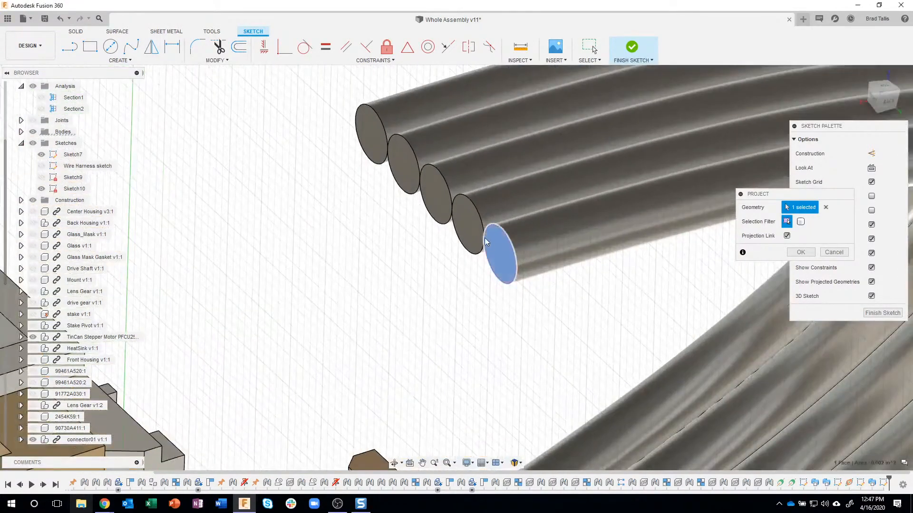
{"action": "left_click", "coordinate": [436, 191]}
{"action": "left_click", "coordinate": [402, 156]}
{"action": "left_click", "coordinate": [370, 127]}
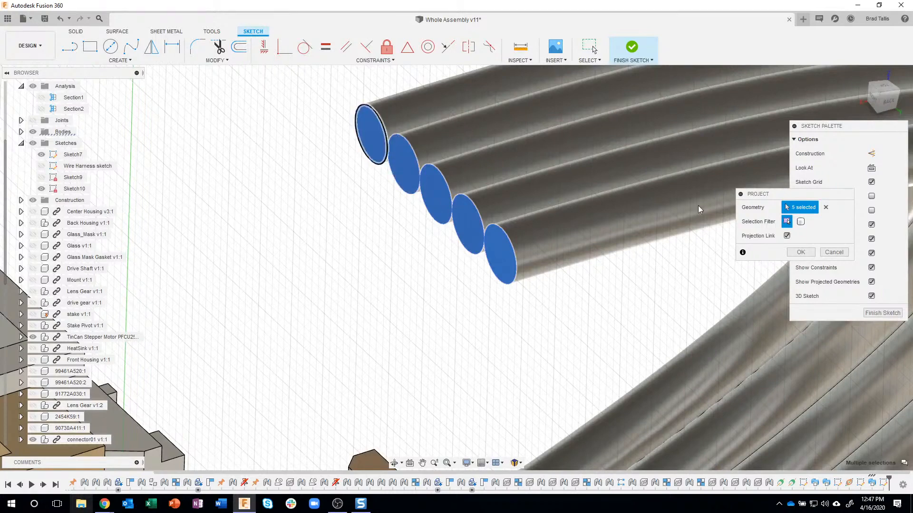
{"action": "left_click", "coordinate": [801, 252]}
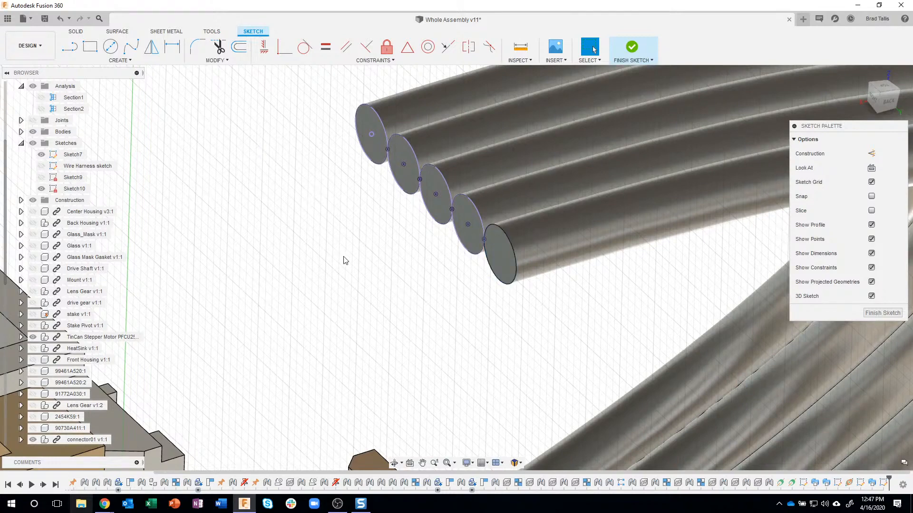
Add a sketch point at the centre of the outermost wire's end face, which lacks a projected centre, and finish the sketch
{"action": "left_click", "coordinate": [120, 60]}
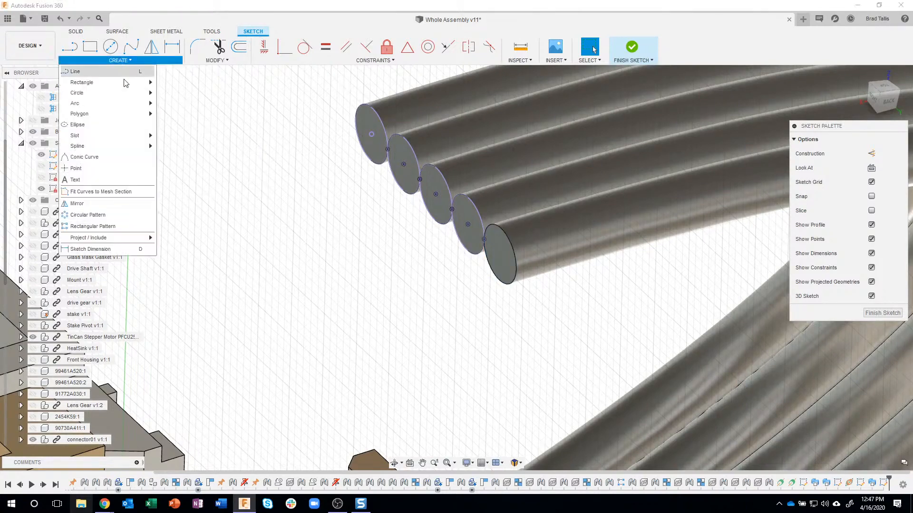
{"action": "left_click", "coordinate": [98, 170]}
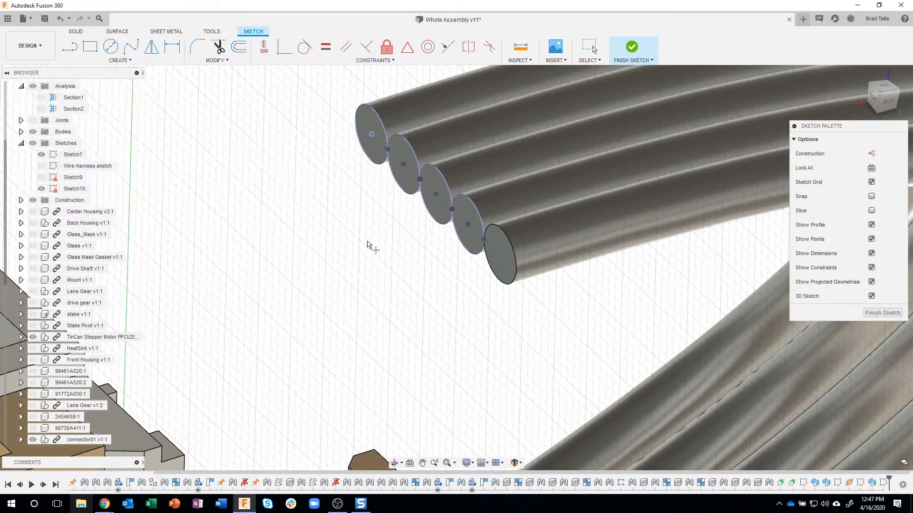
{"action": "left_click", "coordinate": [499, 257]}
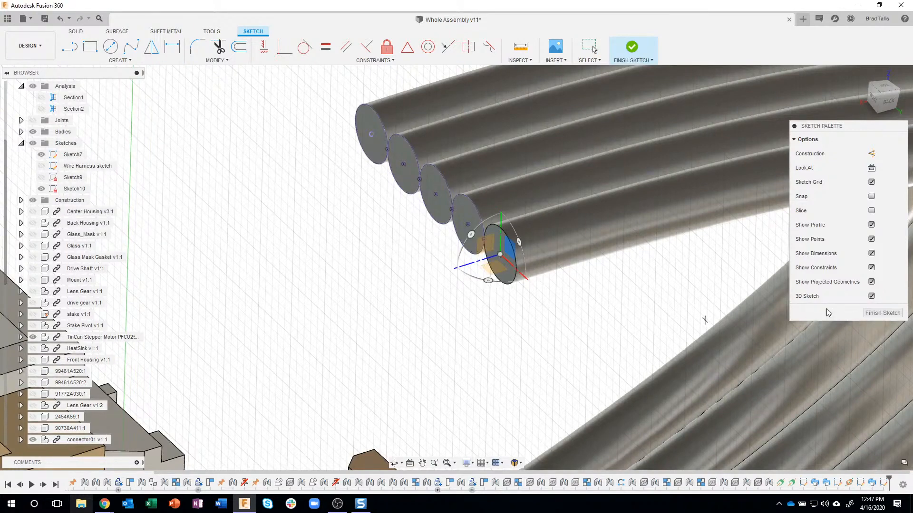
{"action": "left_click", "coordinate": [883, 312]}
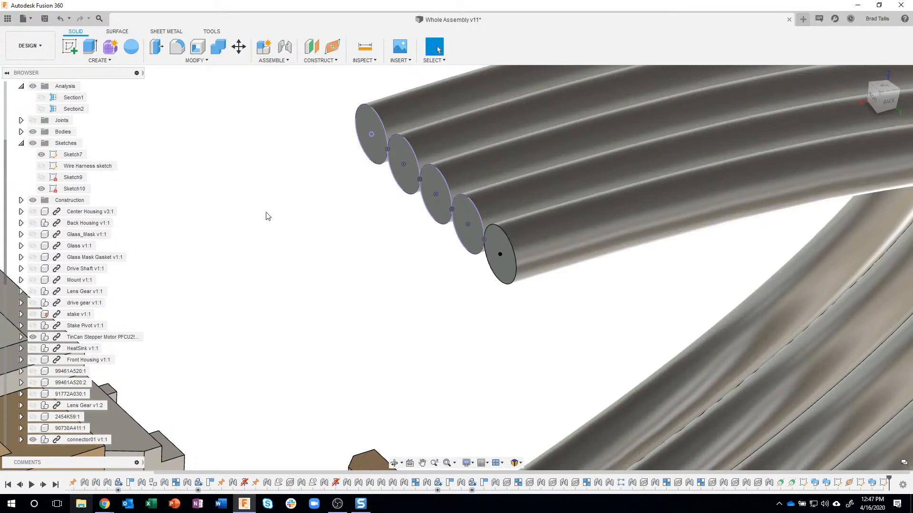
Construct an axis perpendicular to the outermost wire's end profile through its centre sketch point
{"action": "middle_click_drag", "start_coordinate": [401, 304], "coordinate": [441, 300], "text": "shift"}
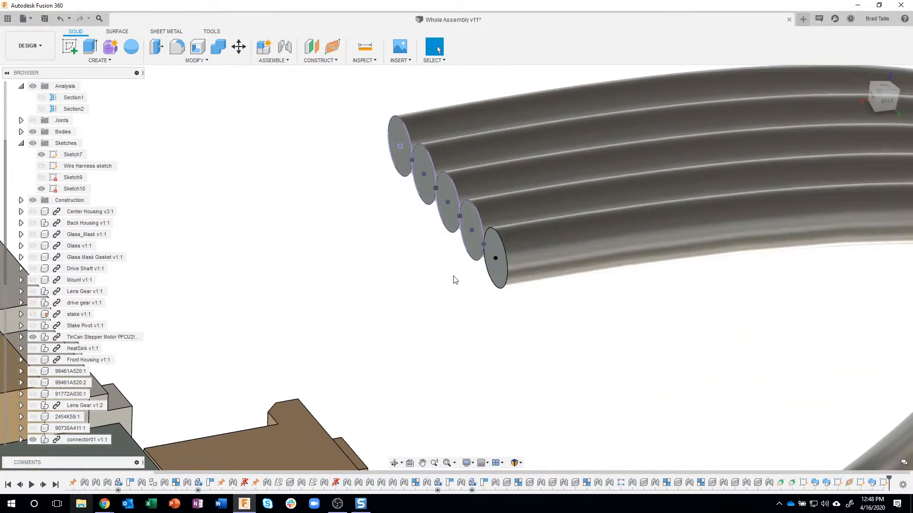
{"action": "left_click", "coordinate": [318, 61]}
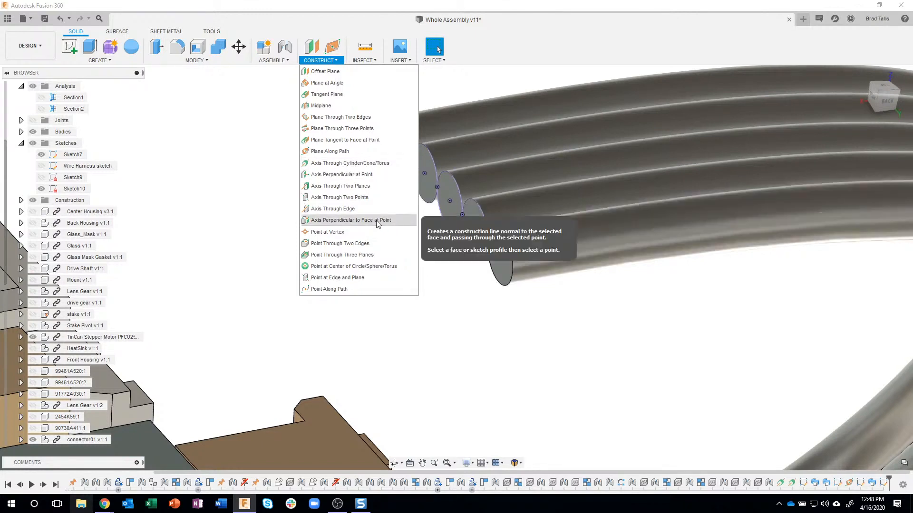
{"action": "left_click", "coordinate": [352, 221]}
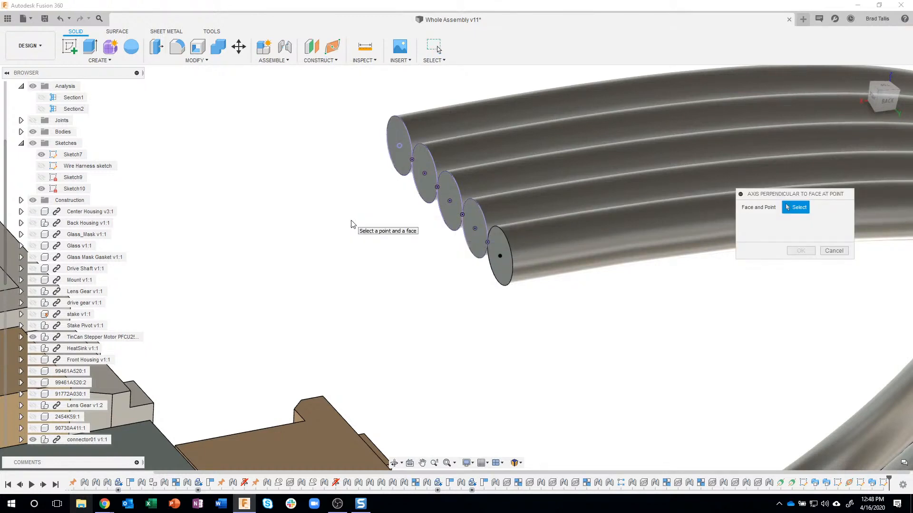
{"action": "mouse_move", "coordinate": [493, 254]}
{"action": "middle_mouse_down", "text": "shift"}
{"action": "mouse_move", "coordinate": [561, 234]}
{"action": "mouse_move", "coordinate": [523, 243]}
{"action": "middle_mouse_up", "text": "shift"}
{"action": "left_click", "coordinate": [489, 251]}
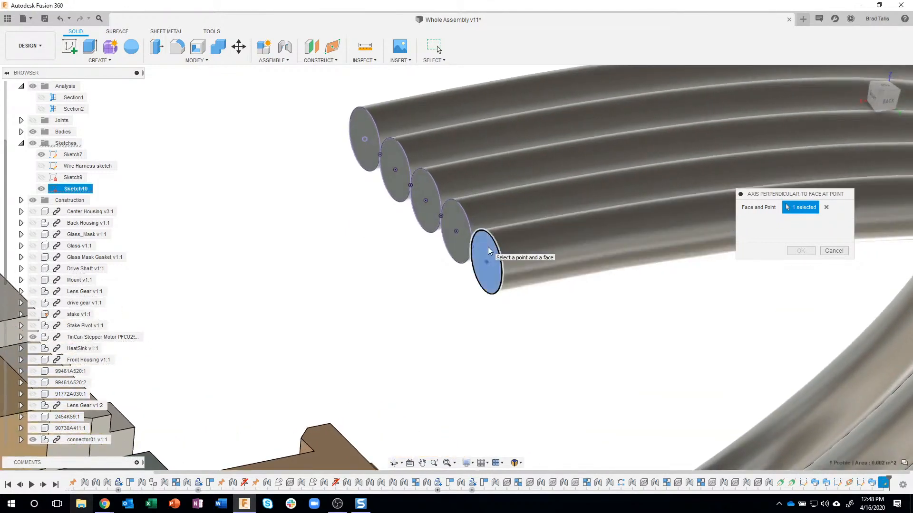
{"action": "left_click", "coordinate": [486, 263]}
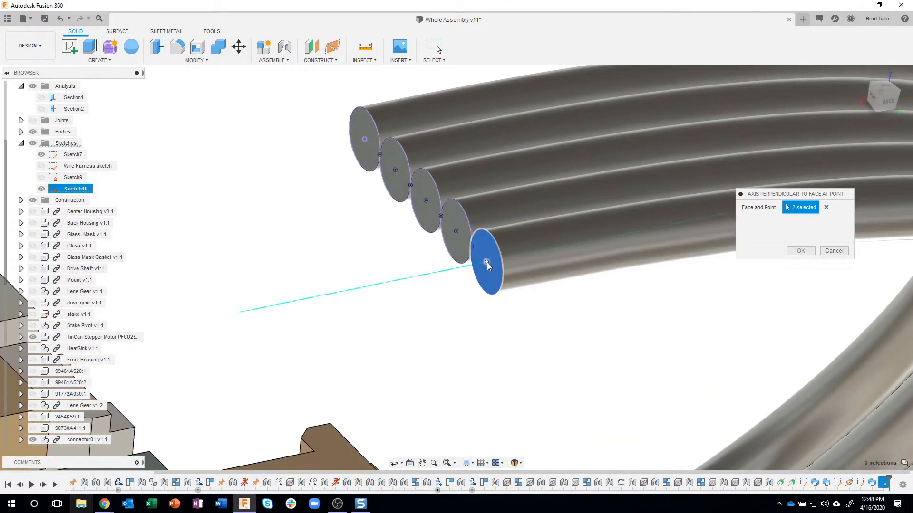
{"action": "middle_click_drag", "start_coordinate": [503, 318], "coordinate": [473, 274], "text": "shift"}
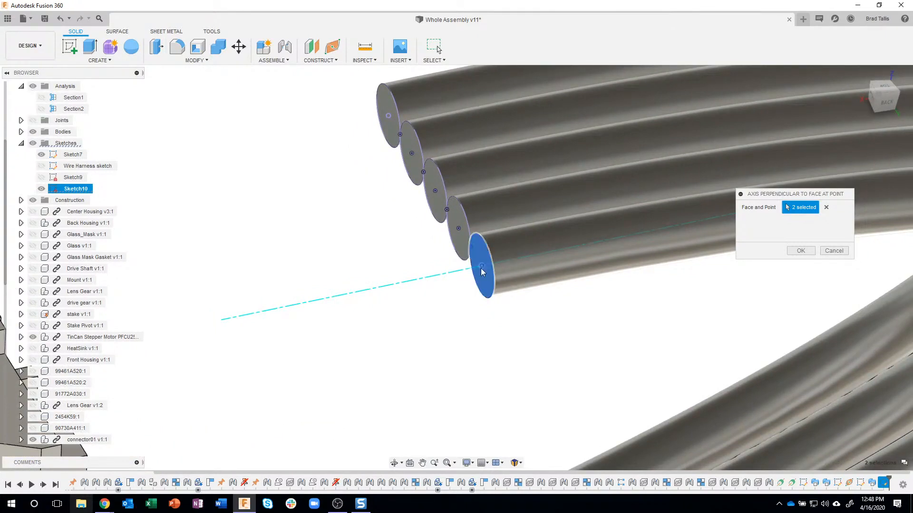
{"action": "middle_click_drag", "start_coordinate": [603, 270], "coordinate": [613, 269], "text": "shift"}
{"action": "middle_click_drag", "start_coordinate": [712, 280], "coordinate": [734, 283], "text": "shift"}
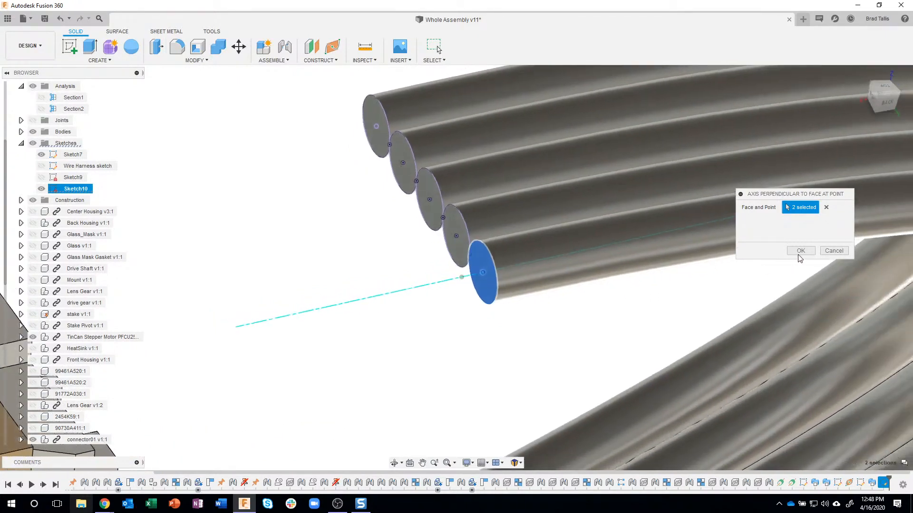
{"action": "left_click", "coordinate": [800, 255]}
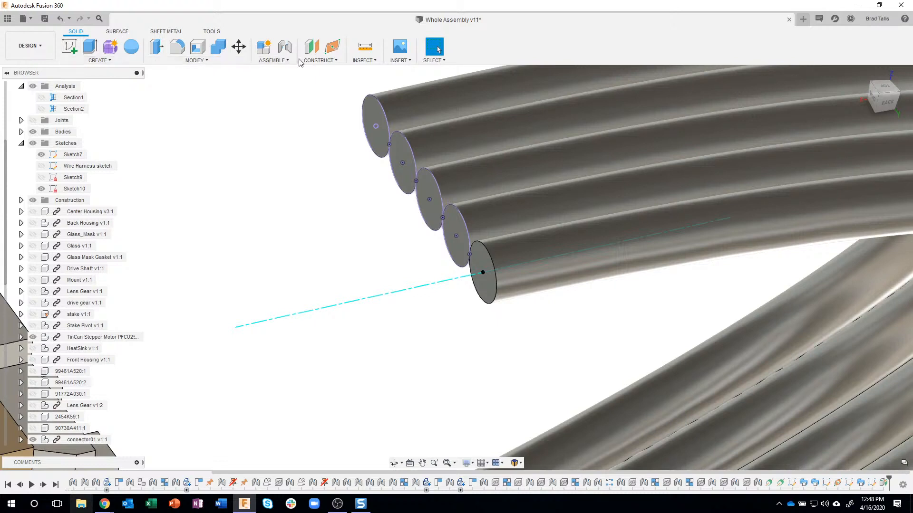
Construct an axis perpendicular to the end profile of the second wire in the row at its centre point
{"action": "left_click", "coordinate": [320, 61]}
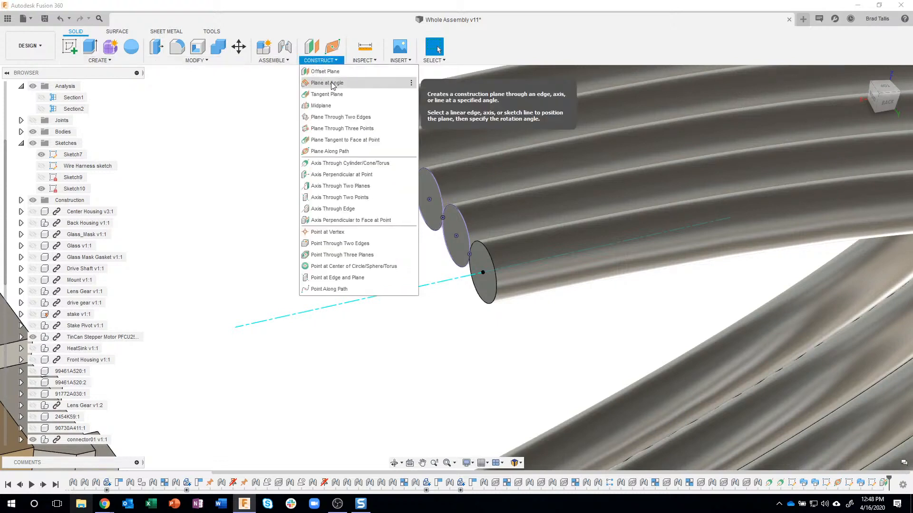
{"action": "left_click", "coordinate": [456, 236]}
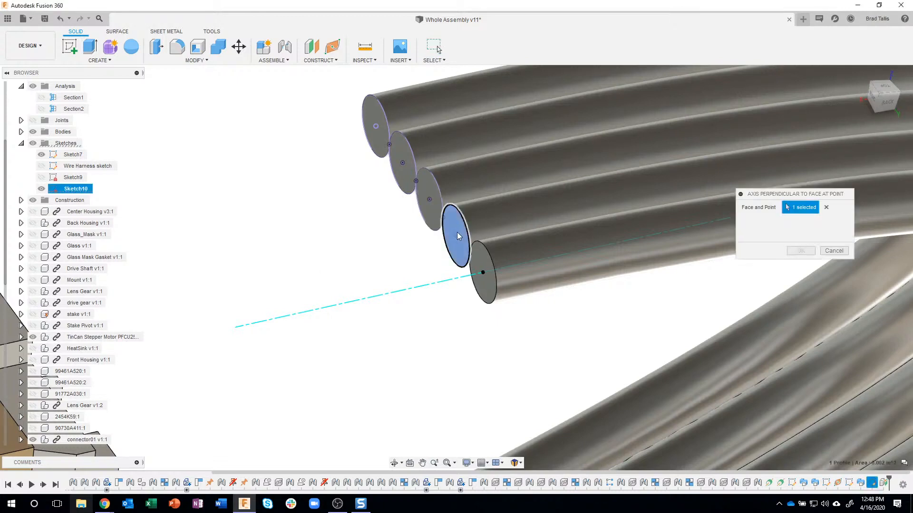
{"action": "left_click", "coordinate": [456, 235]}
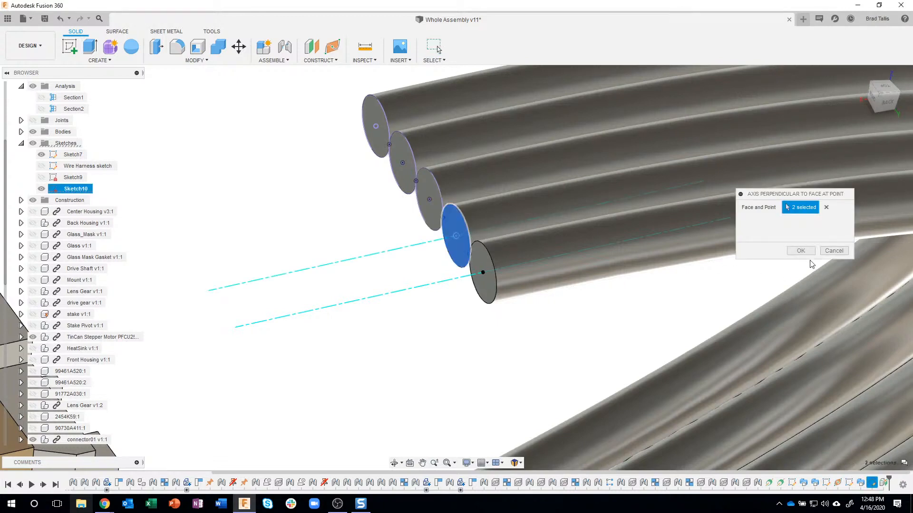
{"action": "left_click", "coordinate": [800, 251]}
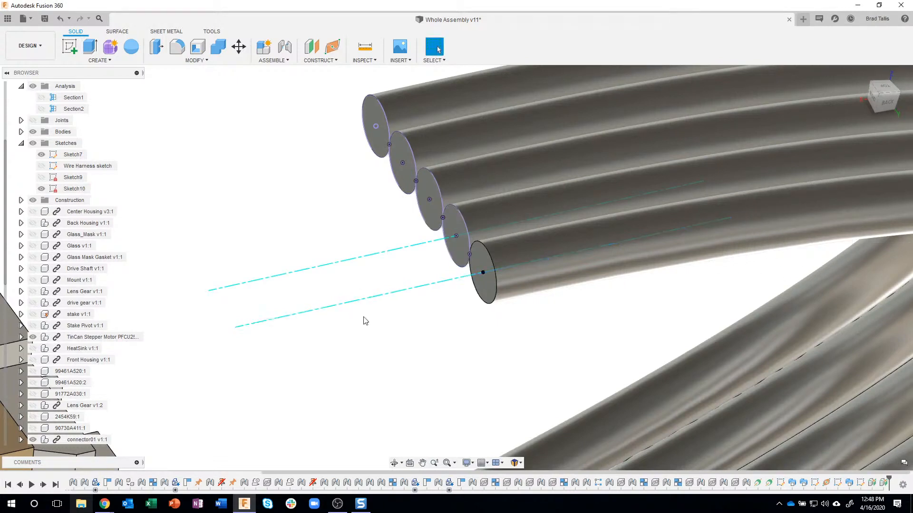
Repeat the perpendicular axis on the middle wire's end profile at its centre point
{"action": "key", "text": "Return"}
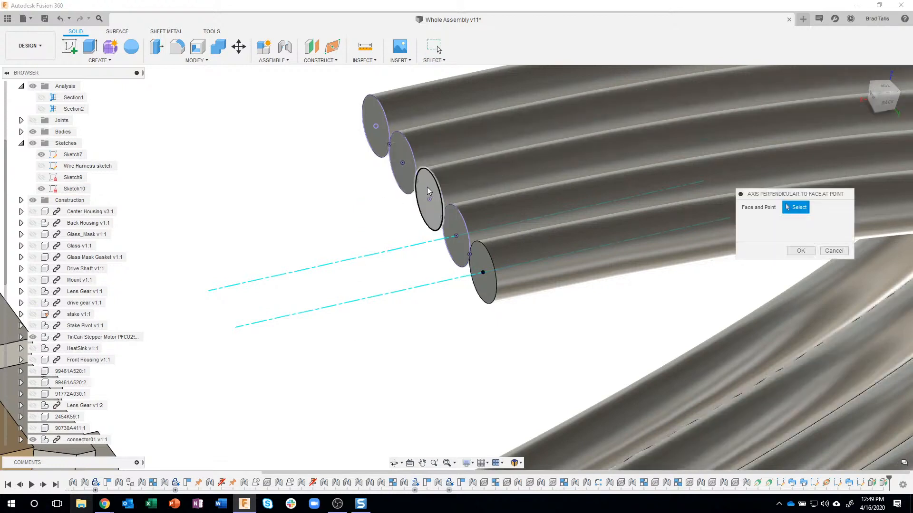
{"action": "left_click", "coordinate": [428, 201]}
{"action": "left_click", "coordinate": [429, 200]}
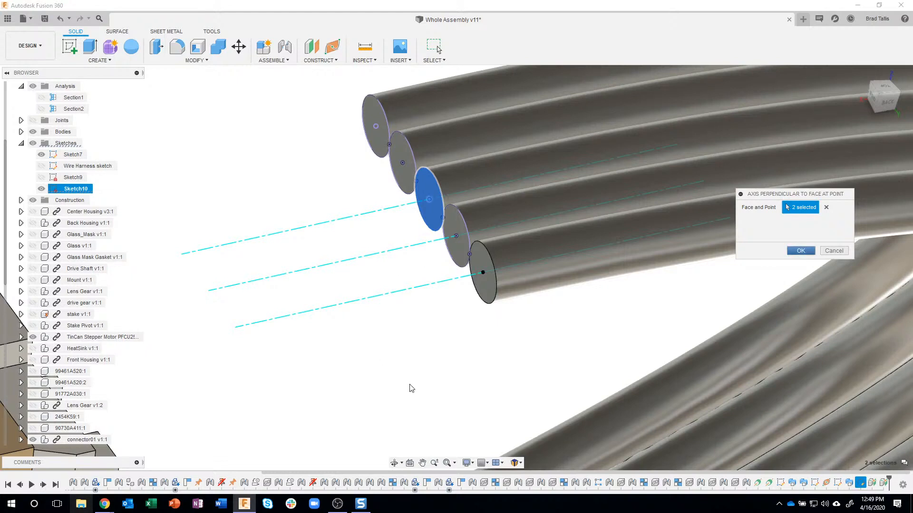
{"action": "key", "text": "Return"}
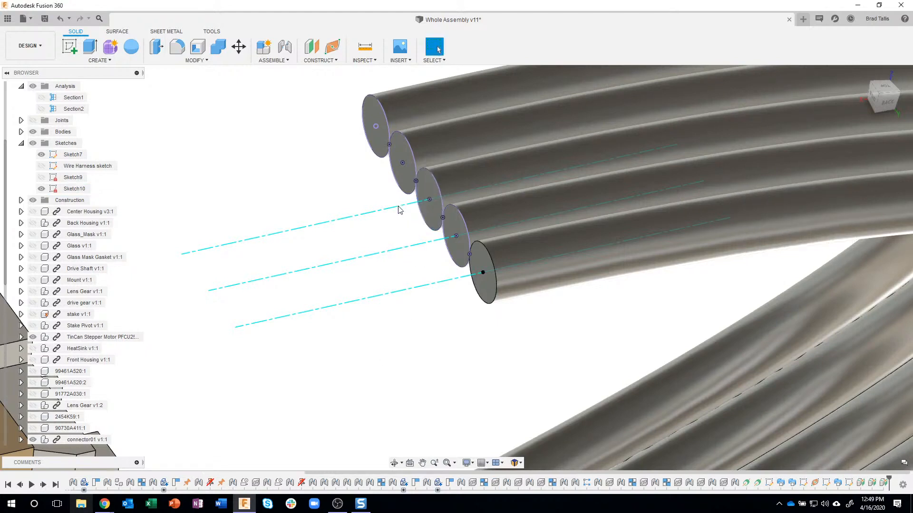
Construct an axis perpendicular to the fourth wire's end profile through its centre point
{"action": "left_click", "coordinate": [403, 151]}
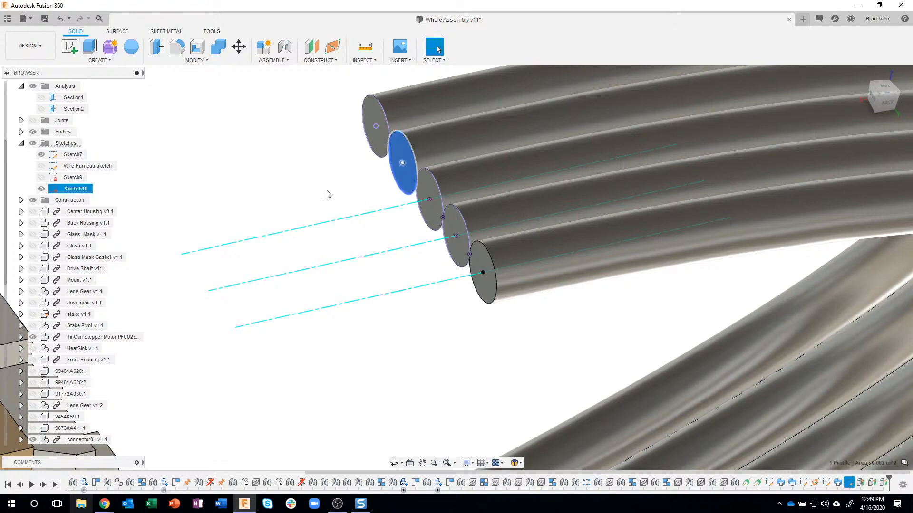
{"action": "left_click", "coordinate": [319, 60]}
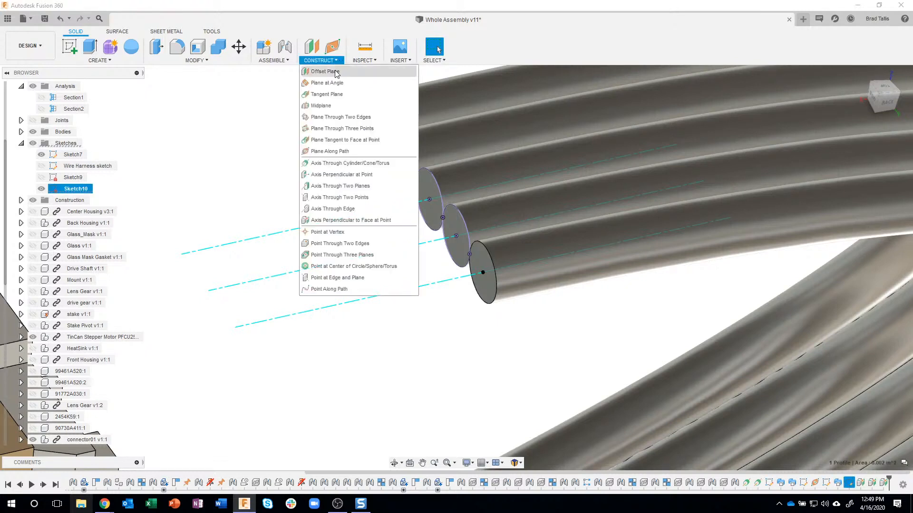
{"action": "left_click", "coordinate": [332, 221]}
{"action": "left_click", "coordinate": [402, 162]}
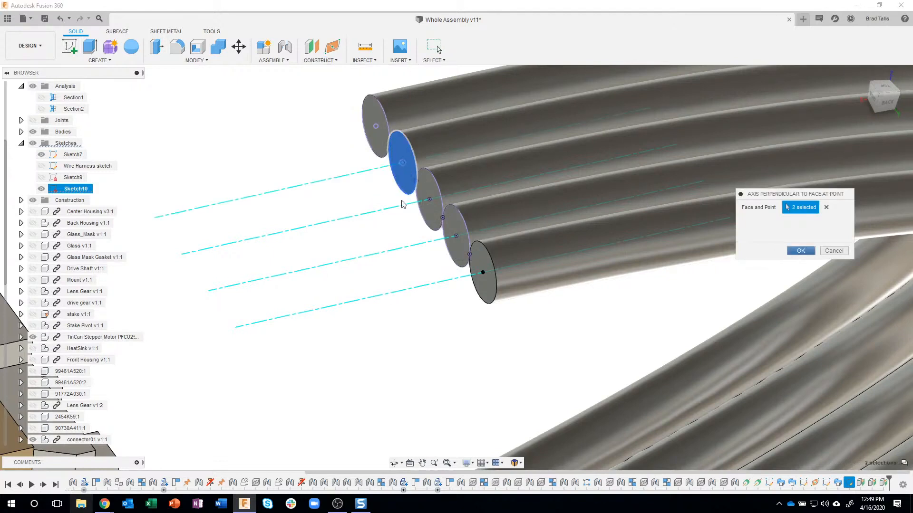
{"action": "key", "text": "Return"}
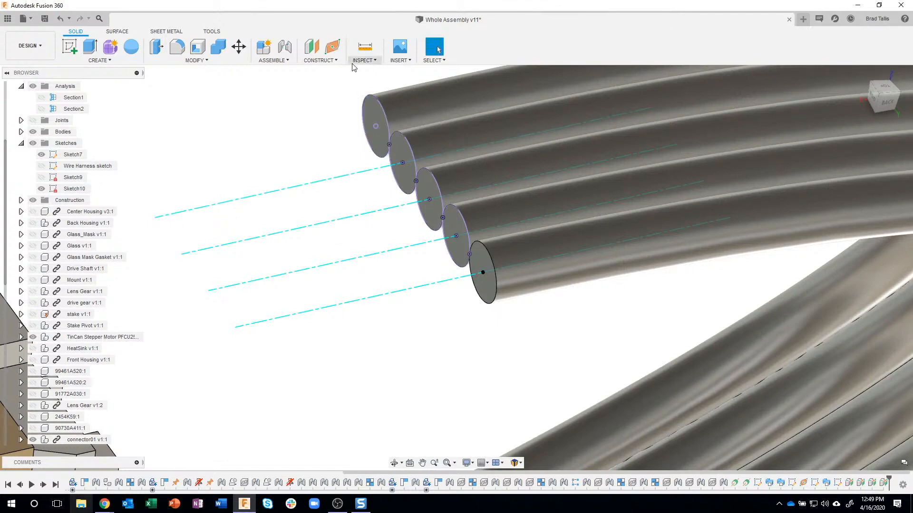
Construct an axis perpendicular to the fifth wire's end profile through its centre sketch point
{"action": "left_click", "coordinate": [332, 62]}
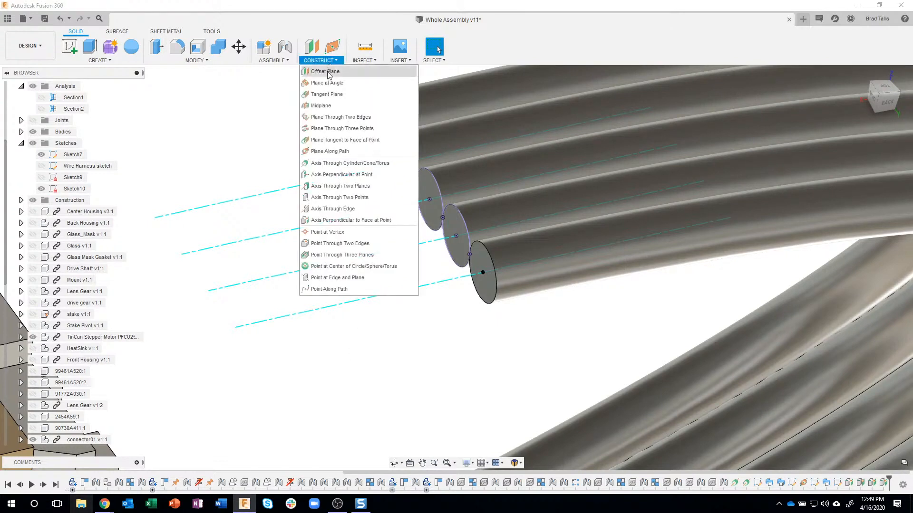
{"action": "left_click", "coordinate": [330, 221]}
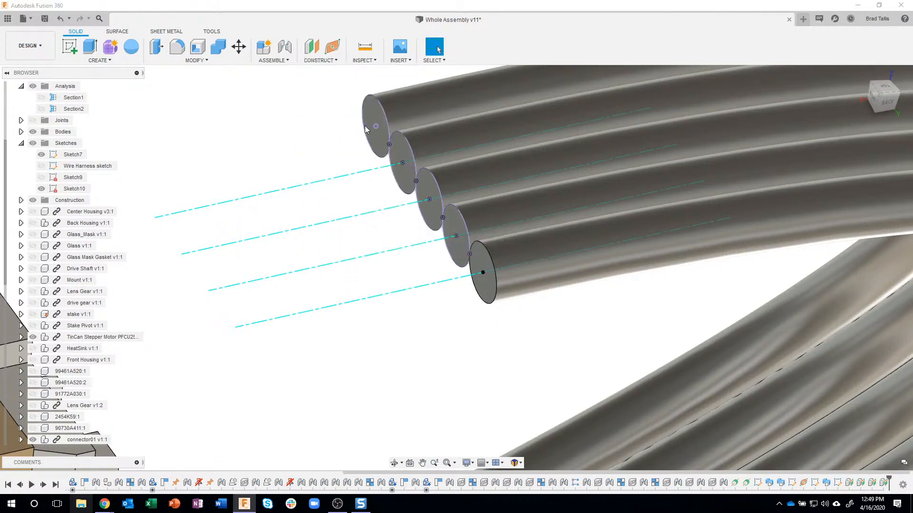
{"action": "left_click", "coordinate": [375, 128]}
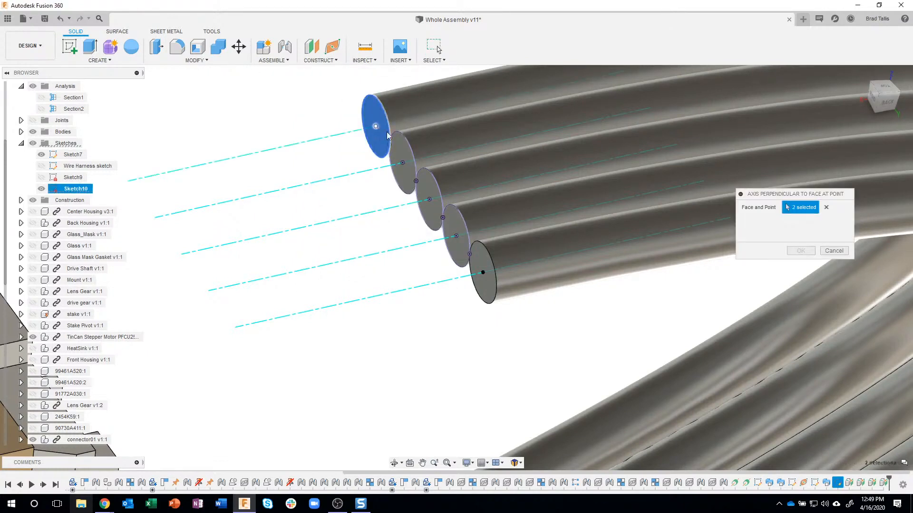
{"action": "left_click", "coordinate": [800, 251]}
{"action": "left_click", "coordinate": [536, 300]}
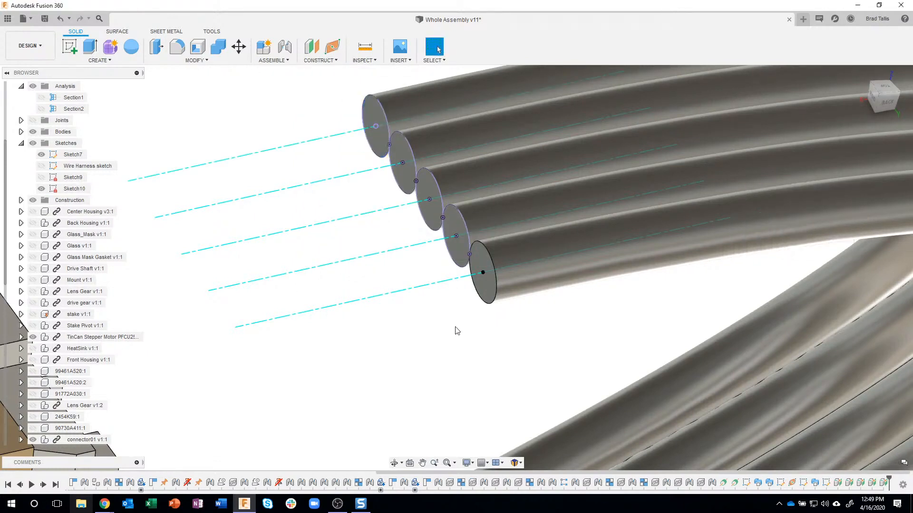
Start a new sketch on the horizontal origin plane for the paths between the wire ends and the connector pins
{"action": "scroll", "coordinate": [457, 328], "scroll_direction": "down", "scroll_amount": 5}
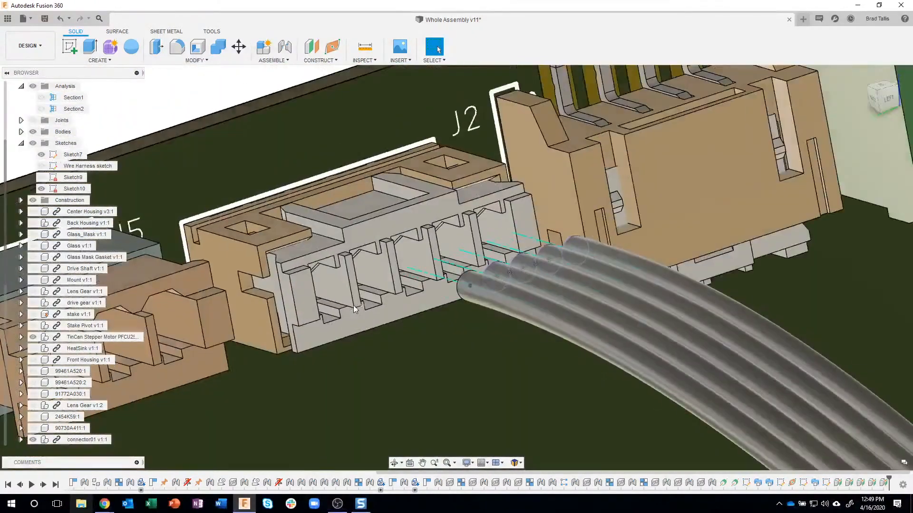
{"action": "scroll", "coordinate": [397, 309], "scroll_direction": "up", "scroll_amount": 6}
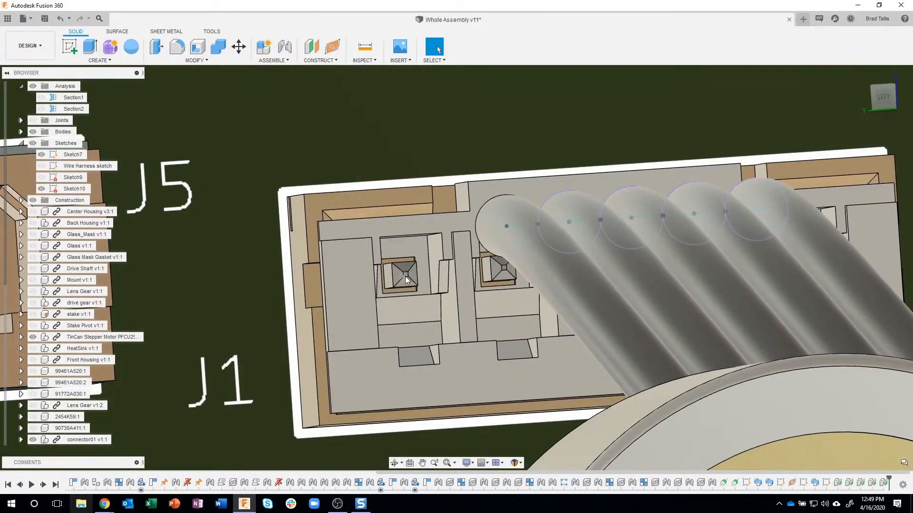
{"action": "scroll", "coordinate": [406, 276], "scroll_direction": "up", "scroll_amount": 3}
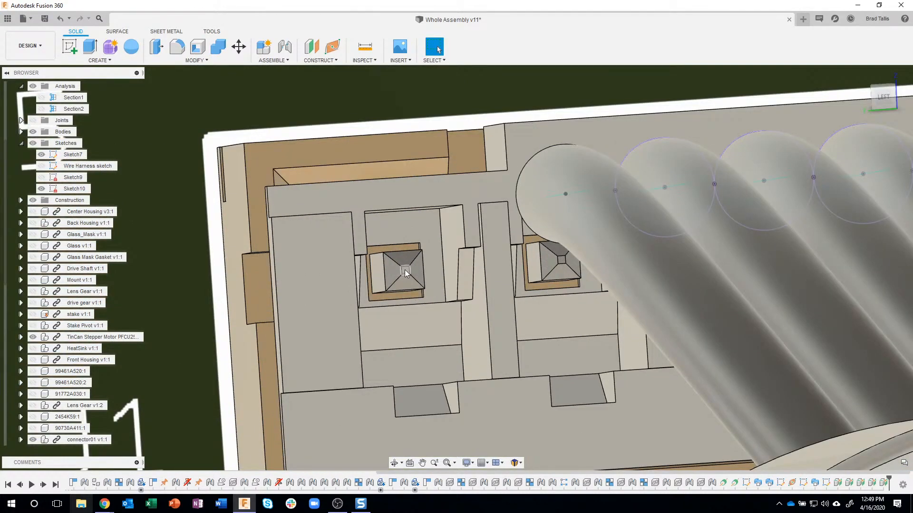
{"action": "scroll", "coordinate": [403, 279], "scroll_direction": "down", "scroll_amount": 6}
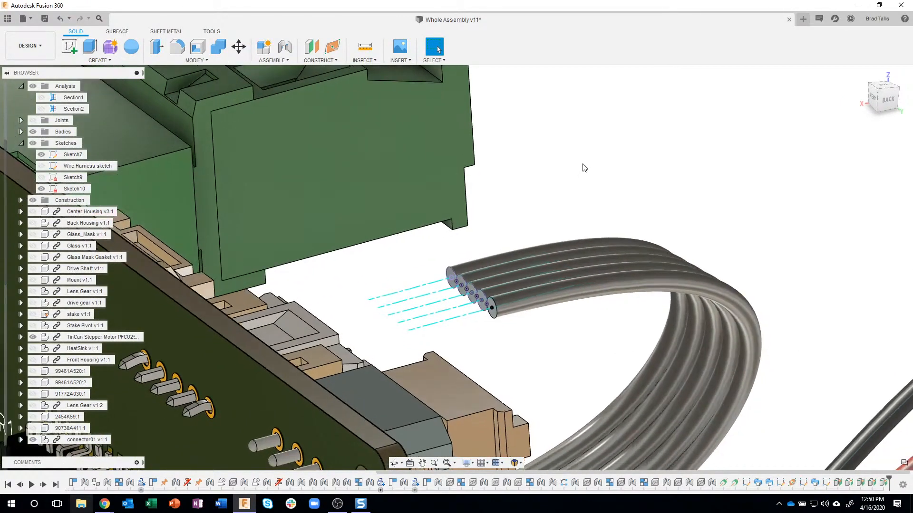
{"action": "left_click", "coordinate": [69, 46]}
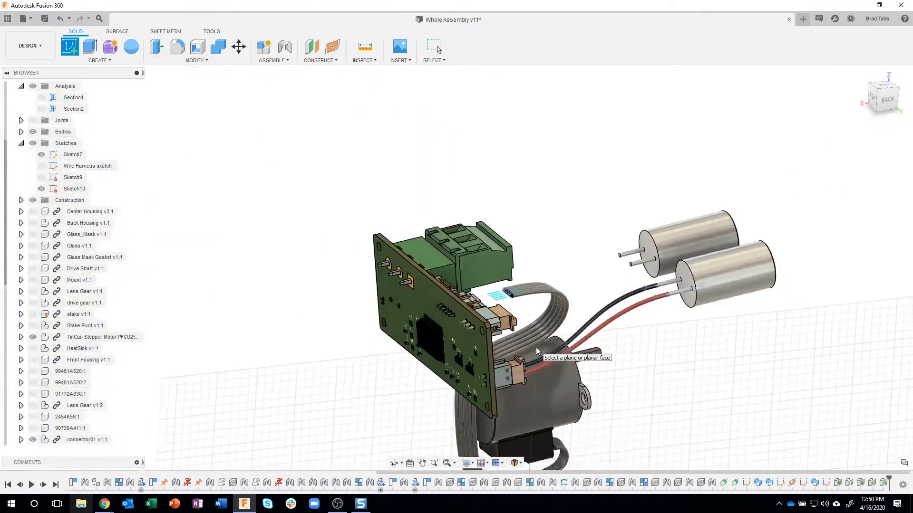
{"action": "left_click", "coordinate": [521, 409]}
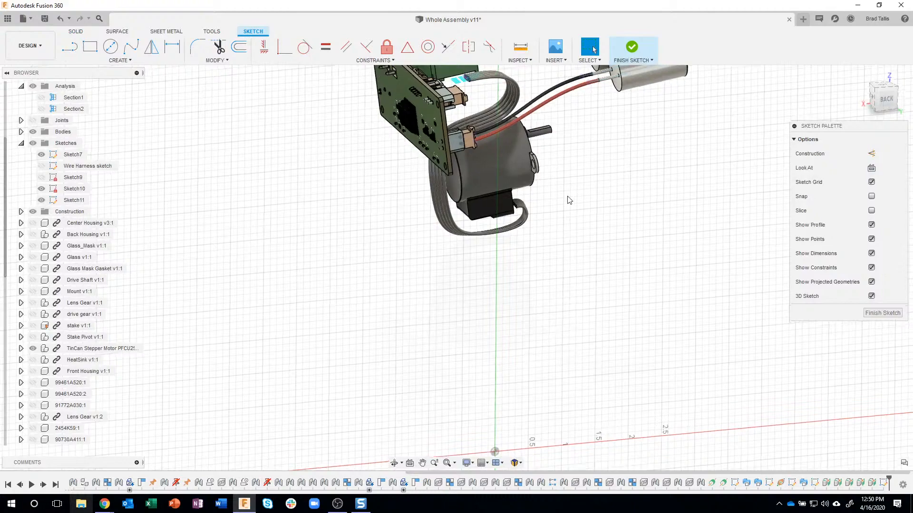
Draw a fit point spline from the first pin of connector J1 to the centre of the nearest outer wire's end
{"action": "scroll", "coordinate": [483, 126], "scroll_direction": "up", "scroll_amount": 10}
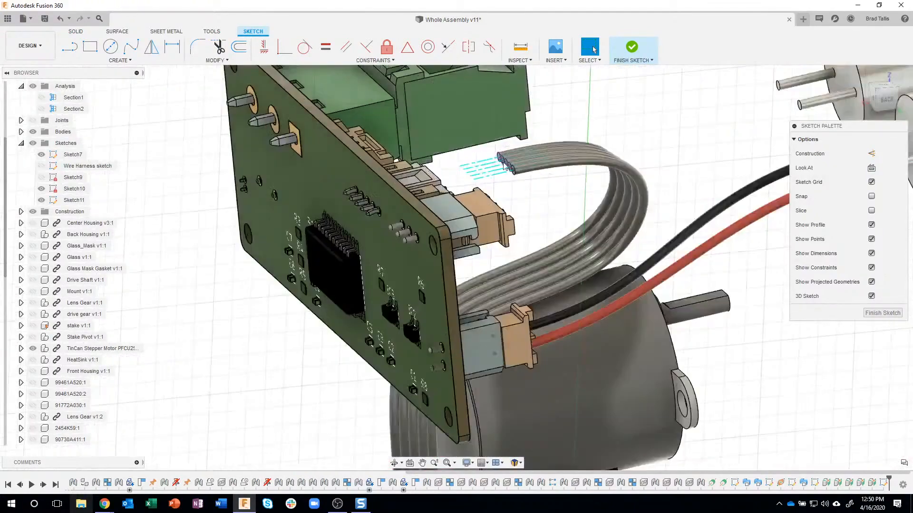
{"action": "scroll", "coordinate": [546, 211], "scroll_direction": "up", "scroll_amount": 4}
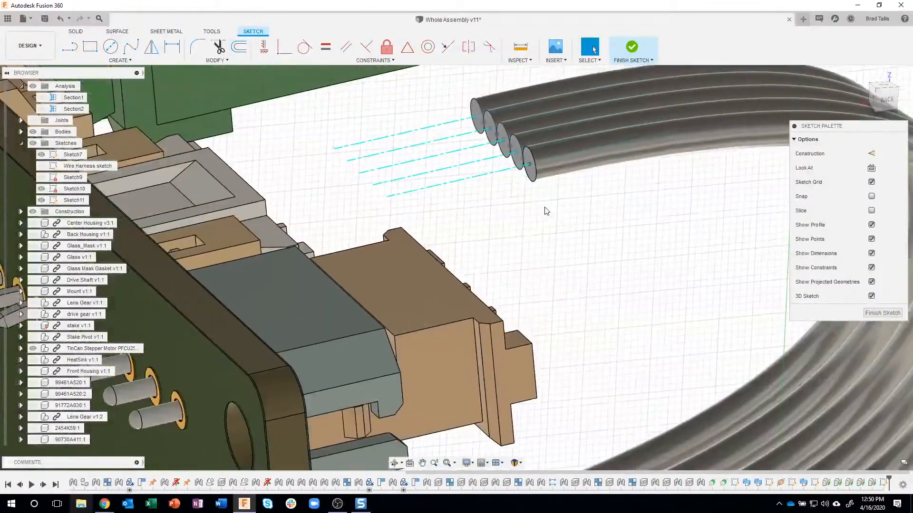
{"action": "middle_click_drag", "start_coordinate": [536, 218], "coordinate": [350, 177], "text": "shift"}
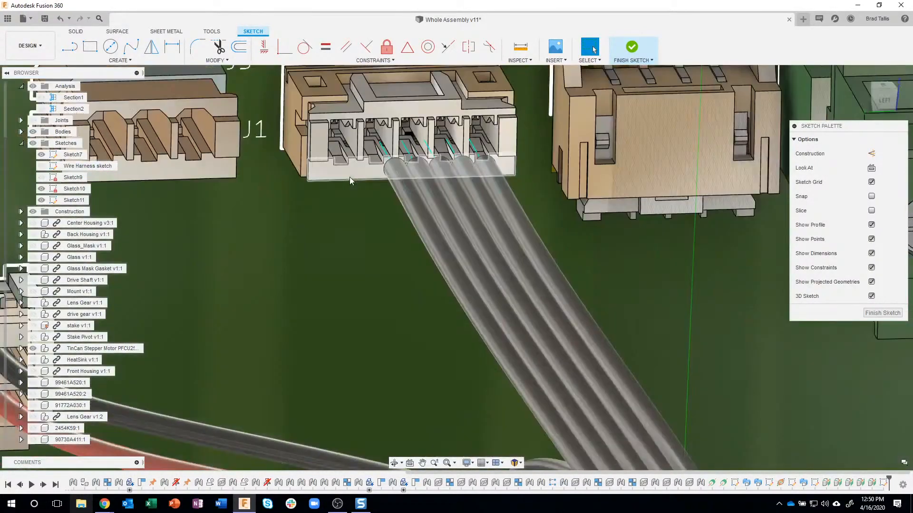
{"action": "scroll", "coordinate": [400, 123], "scroll_direction": "up", "scroll_amount": 4}
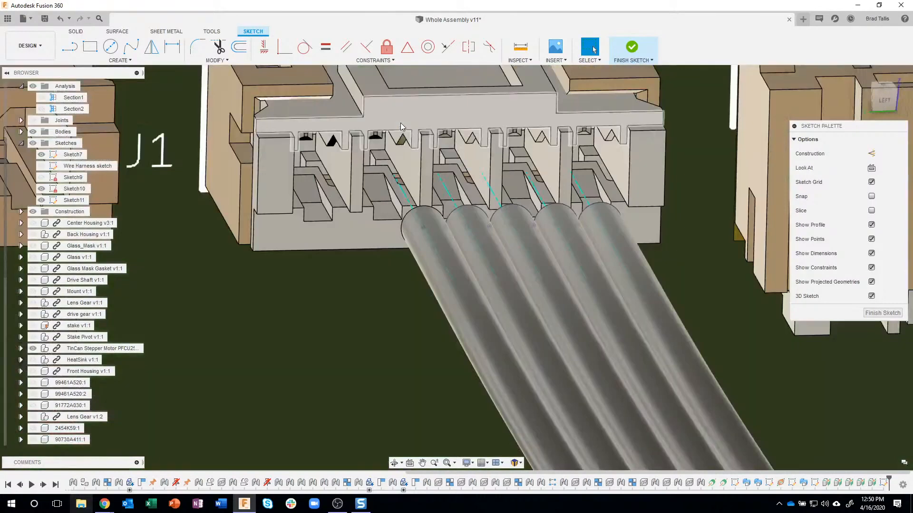
{"action": "scroll", "coordinate": [400, 122], "scroll_direction": "up", "scroll_amount": 2}
{"action": "scroll", "coordinate": [400, 122], "scroll_direction": "down", "scroll_amount": 1}
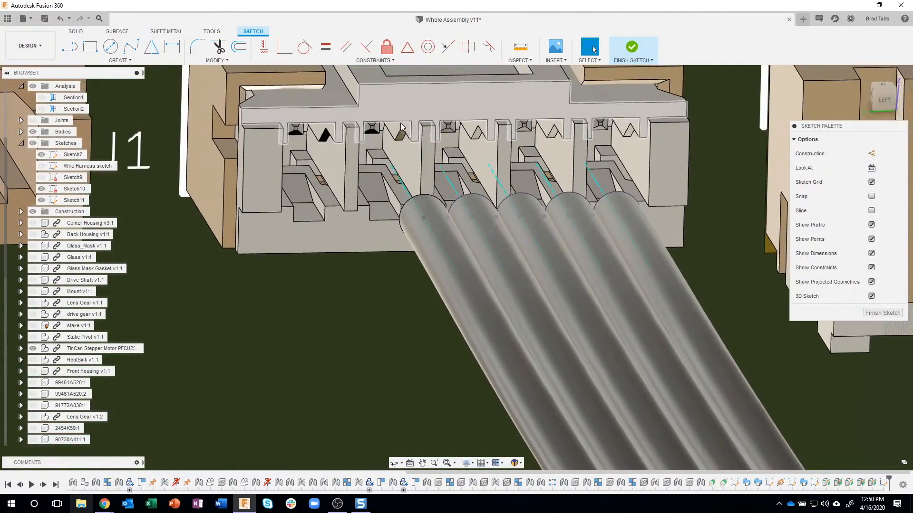
{"action": "middle_click_drag", "start_coordinate": [400, 122], "coordinate": [358, 133]}
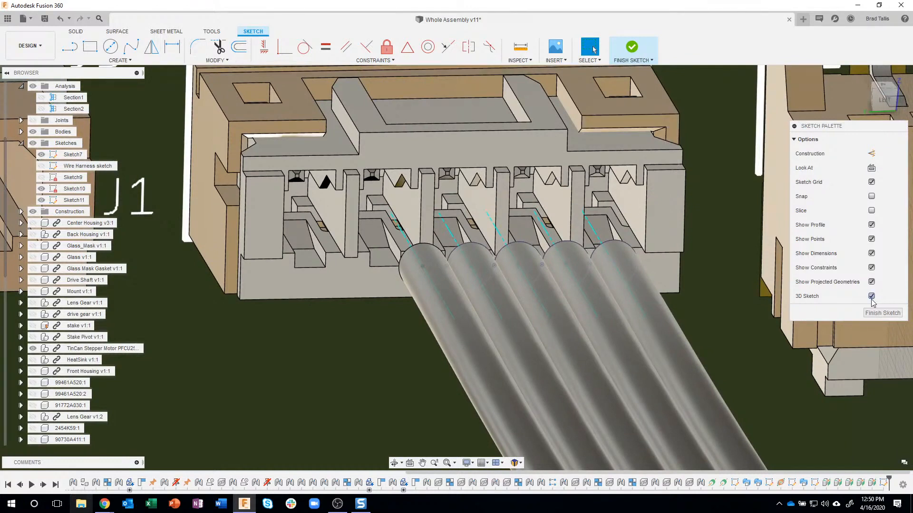
{"action": "left_click", "coordinate": [129, 48]}
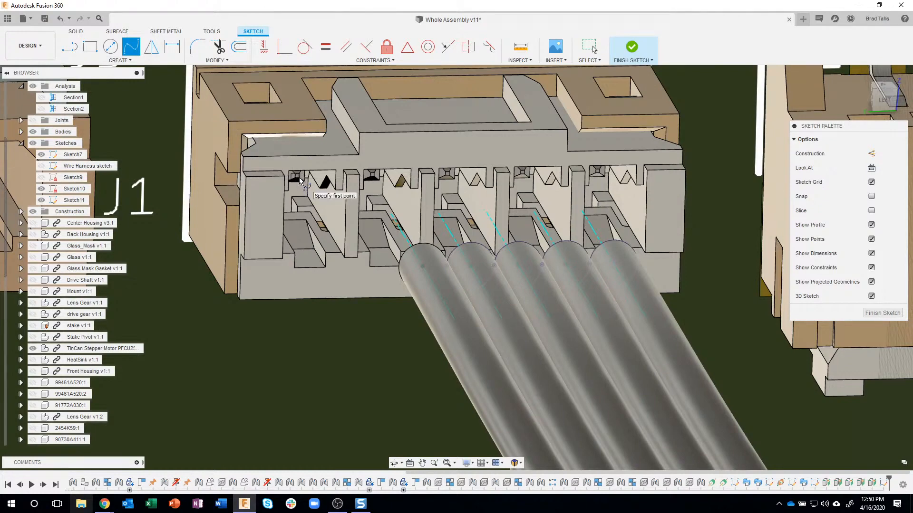
{"action": "scroll", "coordinate": [300, 179], "scroll_direction": "up", "scroll_amount": 3}
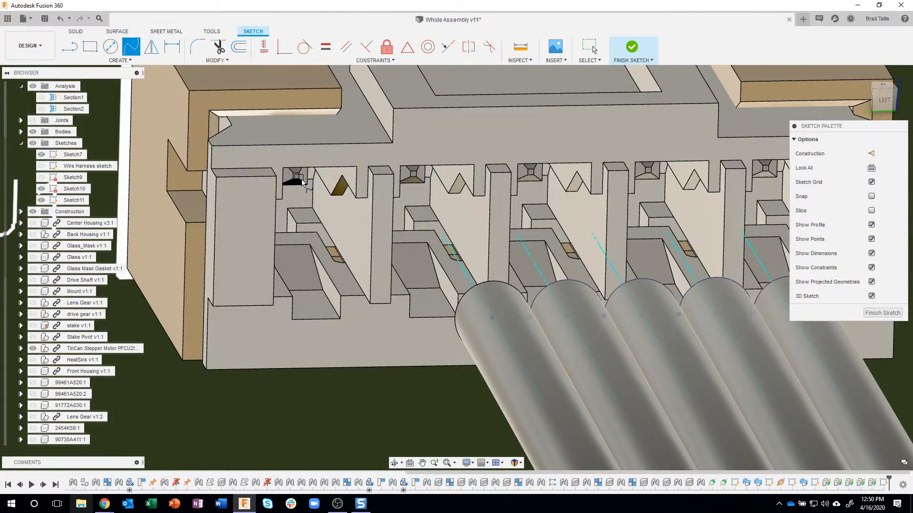
{"action": "left_click", "coordinate": [493, 317]}
{"action": "left_click", "coordinate": [490, 317]}
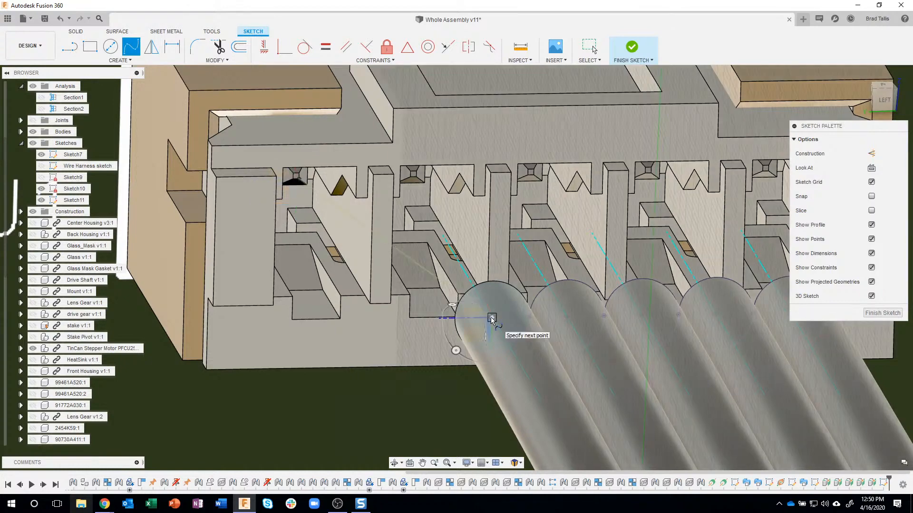
{"action": "key", "text": "Escape"}
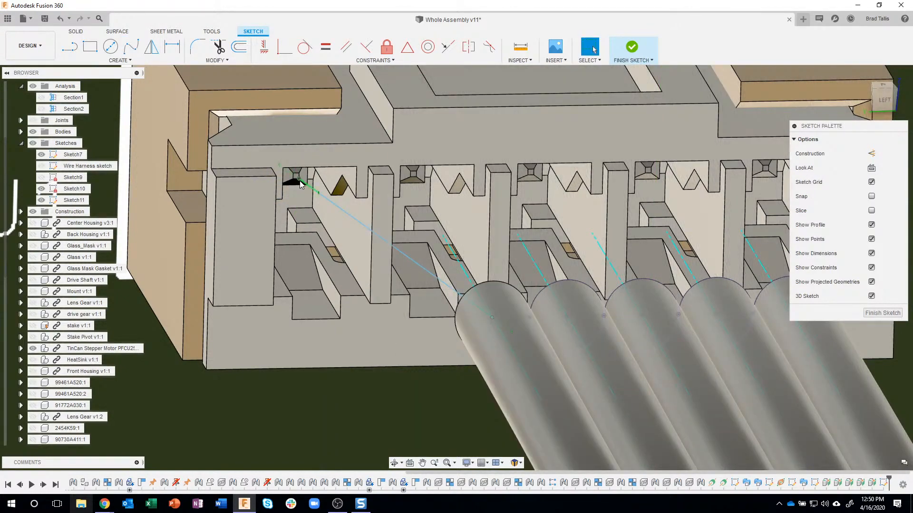
Draw fit point splines from the second and third connector pins to the centres of the second and third wire ends
{"action": "left_click", "coordinate": [416, 177]}
{"action": "left_click", "coordinate": [566, 316]}
{"action": "key", "text": "Escape"}
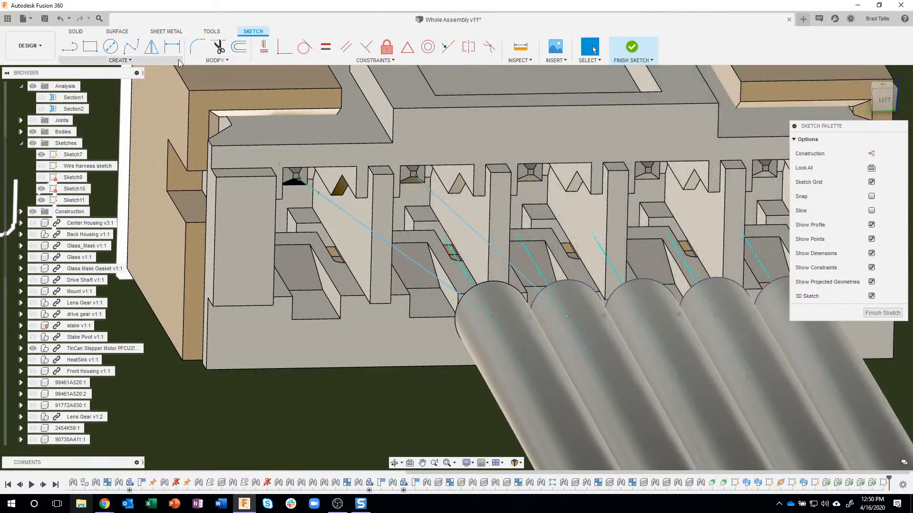
{"action": "left_click", "coordinate": [131, 46]}
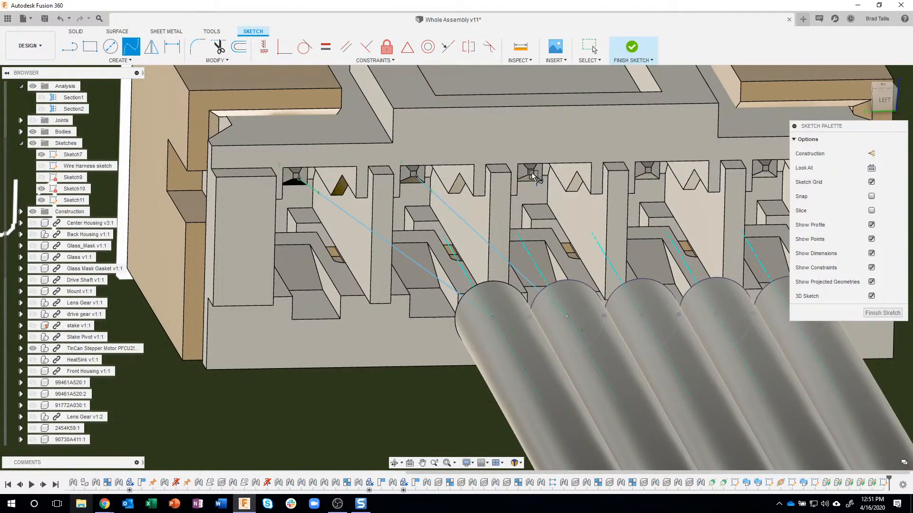
{"action": "left_click", "coordinate": [533, 176]}
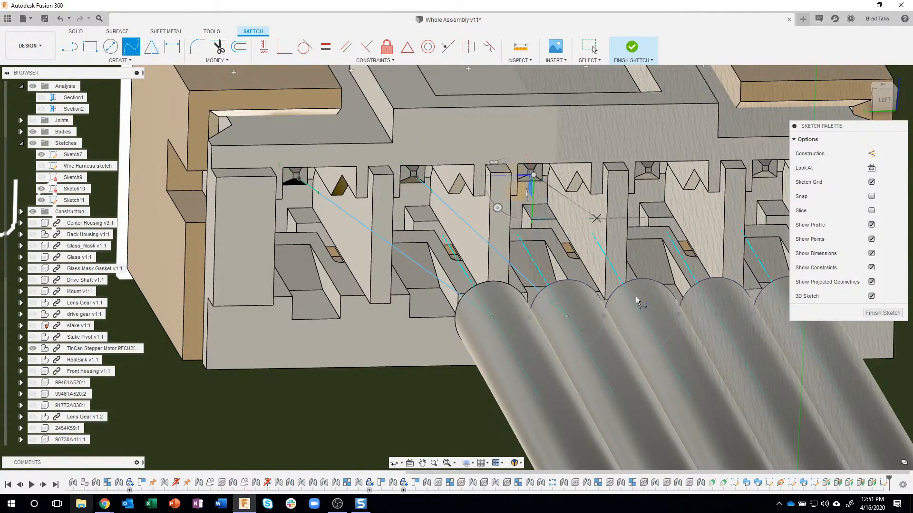
{"action": "left_click", "coordinate": [640, 314]}
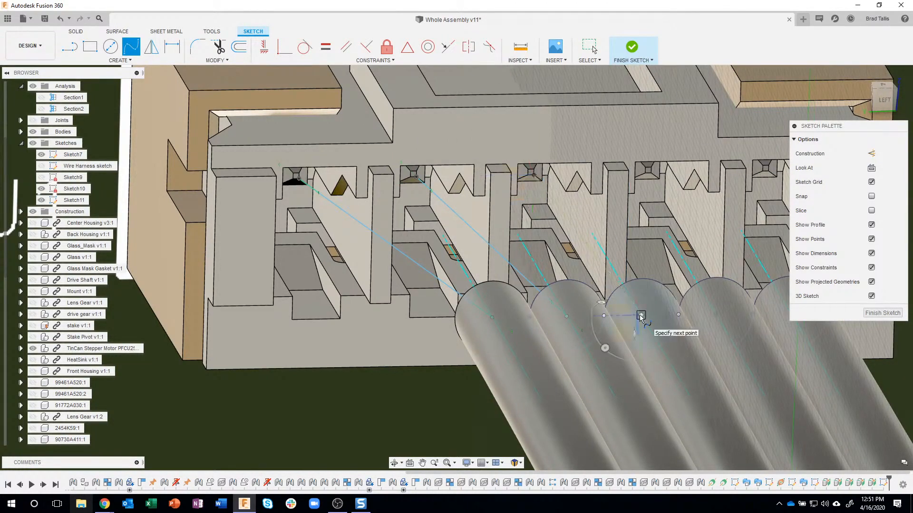
{"action": "key", "text": "Escape"}
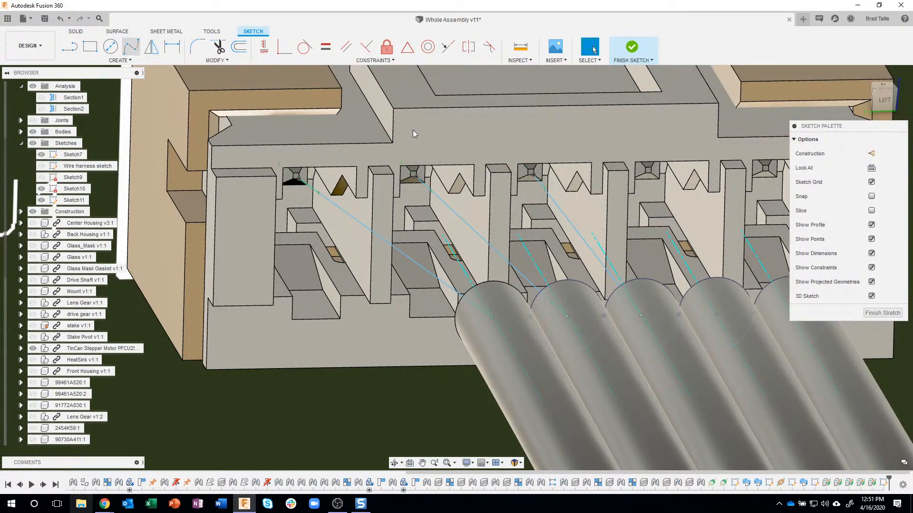
Draw fit point splines from the fourth and fifth connector pins to the centres of the fourth and fifth wire ends
{"action": "left_click", "coordinate": [651, 172]}
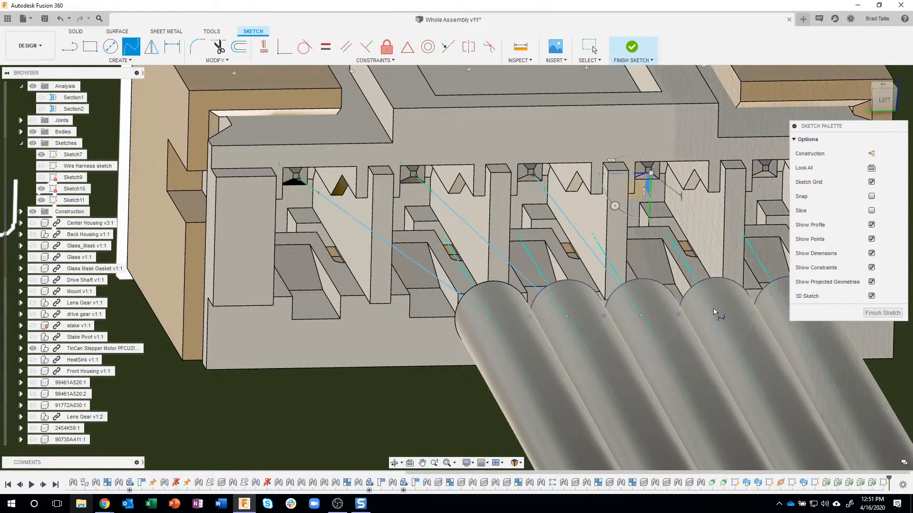
{"action": "left_click", "coordinate": [717, 313]}
{"action": "key", "text": "Return"}
{"action": "middle_click_drag", "start_coordinate": [692, 228], "coordinate": [621, 229]}
{"action": "key", "text": "Escape"}
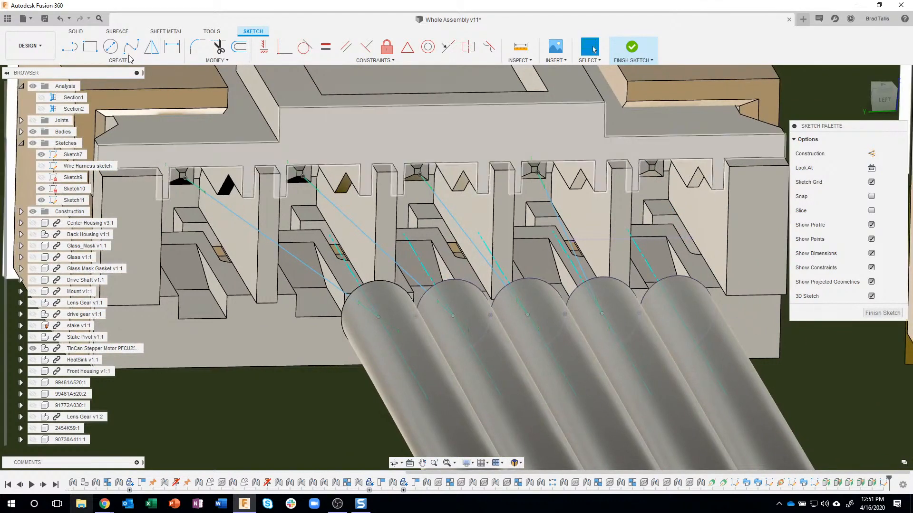
{"action": "key", "text": "Return"}
{"action": "left_click", "coordinate": [654, 171]}
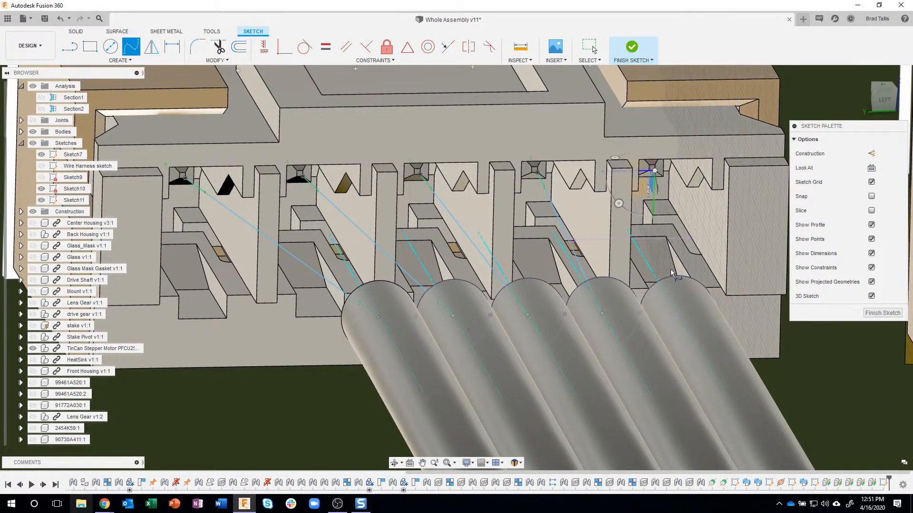
{"action": "left_click", "coordinate": [676, 313]}
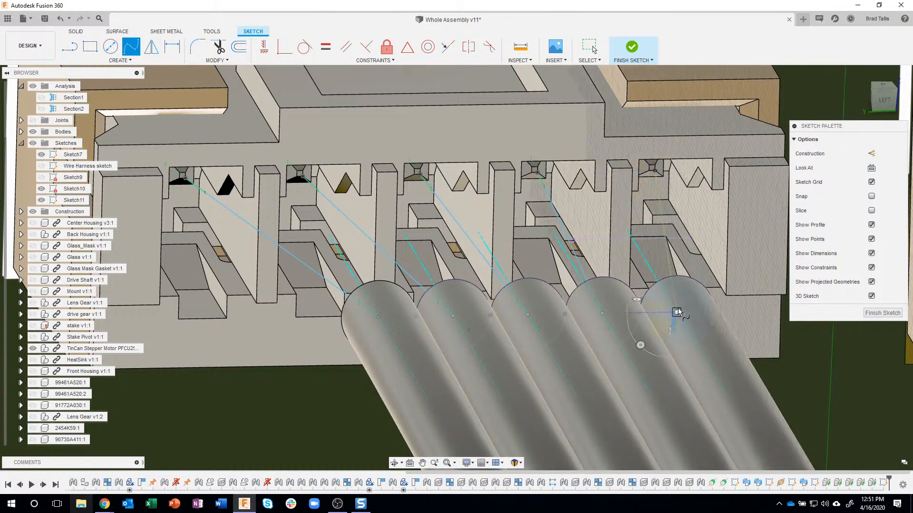
{"action": "key", "text": "Escape"}
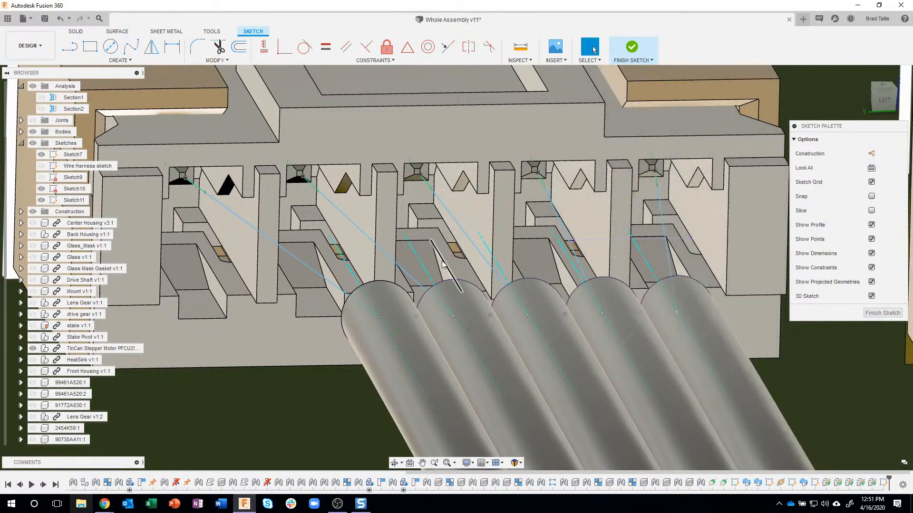
Examine the five splines from the side, comparing their direction with the construction axes at the wire ends
{"action": "scroll", "coordinate": [457, 230], "scroll_direction": "down", "scroll_amount": 5}
{"action": "scroll", "coordinate": [458, 230], "scroll_direction": "down", "scroll_amount": 3}
{"action": "scroll", "coordinate": [369, 304], "scroll_direction": "down", "scroll_amount": 5}
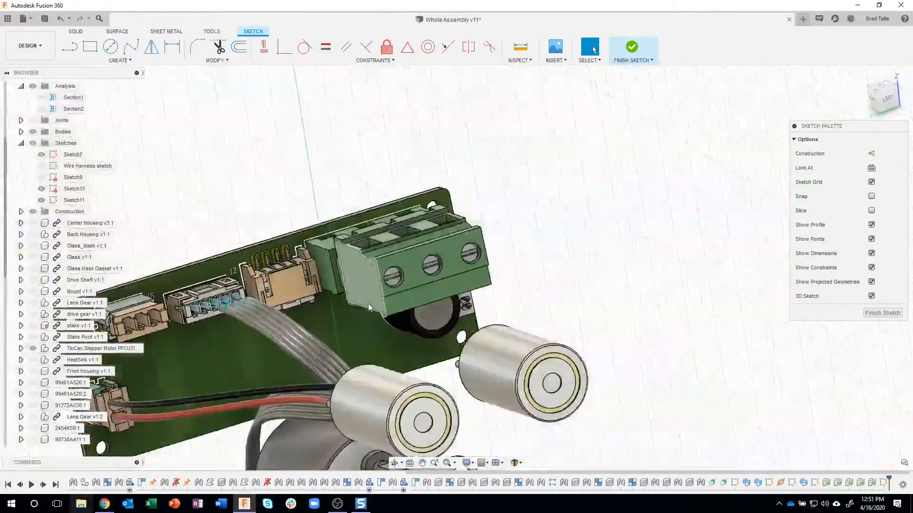
{"action": "middle_click_drag", "start_coordinate": [367, 303], "coordinate": [479, 312], "text": "shift"}
{"action": "scroll", "coordinate": [547, 335], "scroll_direction": "up", "scroll_amount": 8}
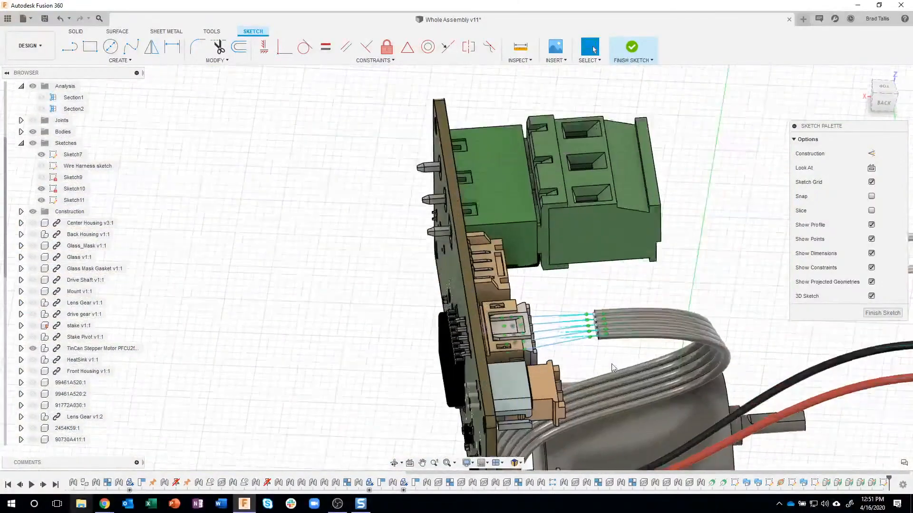
{"action": "scroll", "coordinate": [561, 323], "scroll_direction": "up", "scroll_amount": 10}
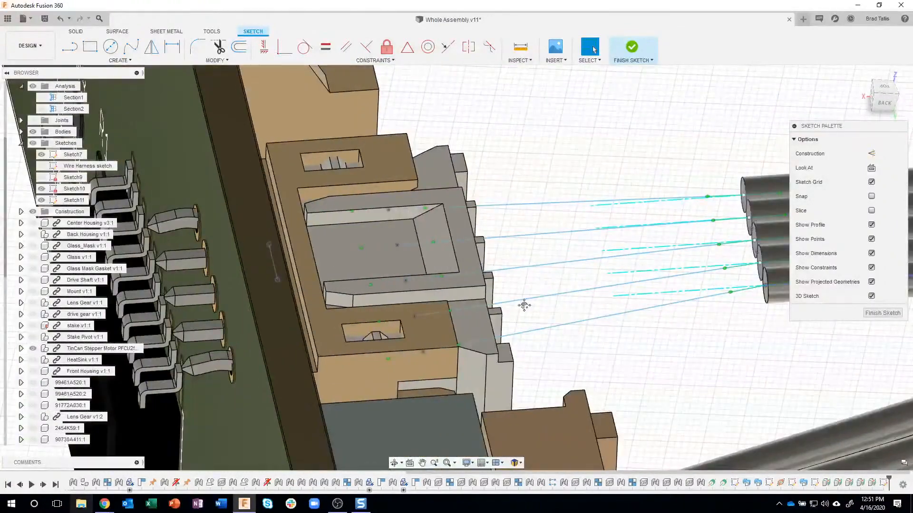
{"action": "middle_click_drag", "start_coordinate": [524, 305], "coordinate": [494, 308]}
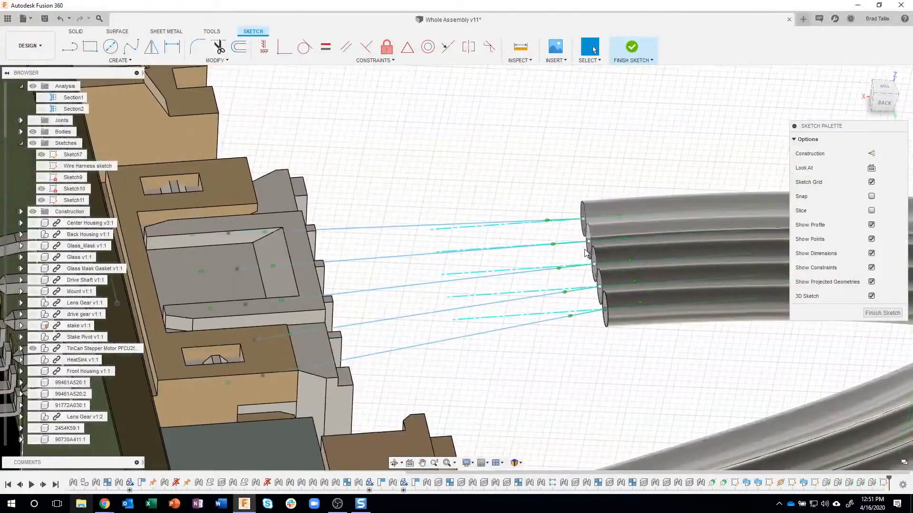
{"action": "scroll", "coordinate": [588, 248], "scroll_direction": "up", "scroll_amount": 4}
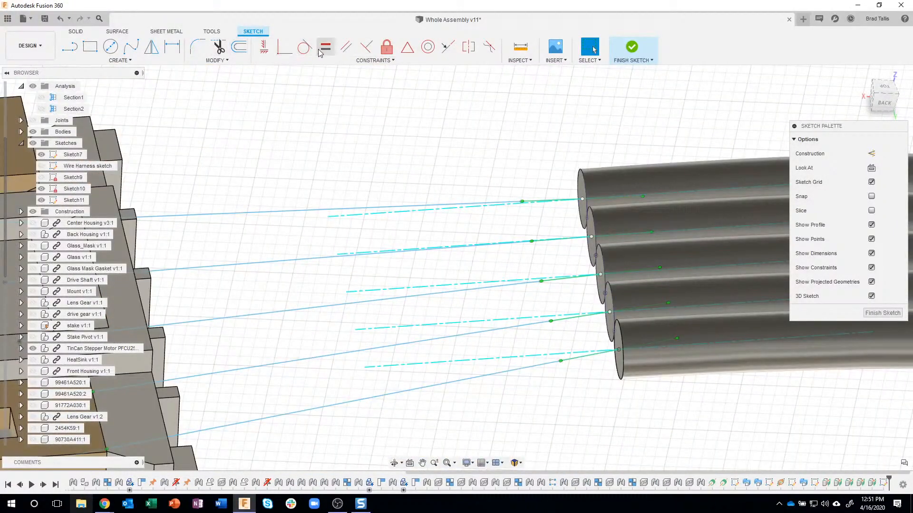
Constrain the spline tangent handles at all five wire ends parallel to their matching construction axes
{"action": "left_click", "coordinate": [347, 50]}
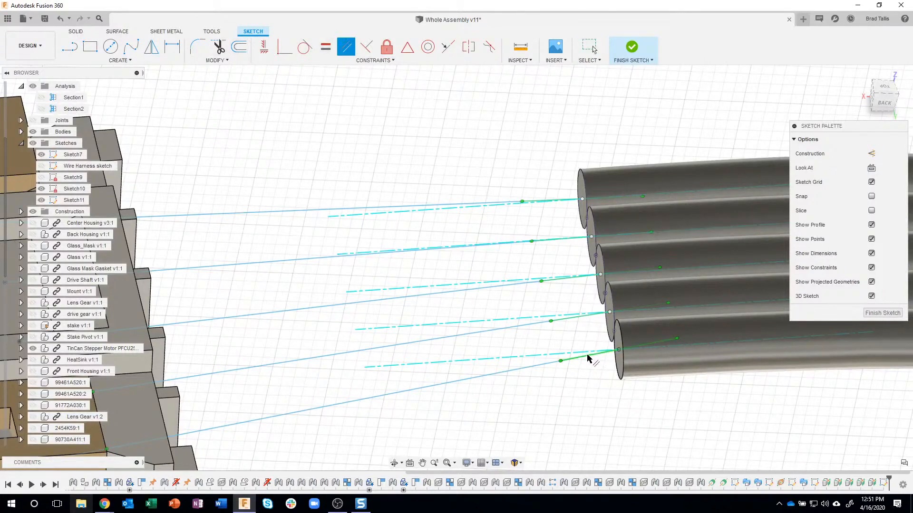
{"action": "left_click", "coordinate": [562, 357]}
{"action": "left_click", "coordinate": [562, 356]}
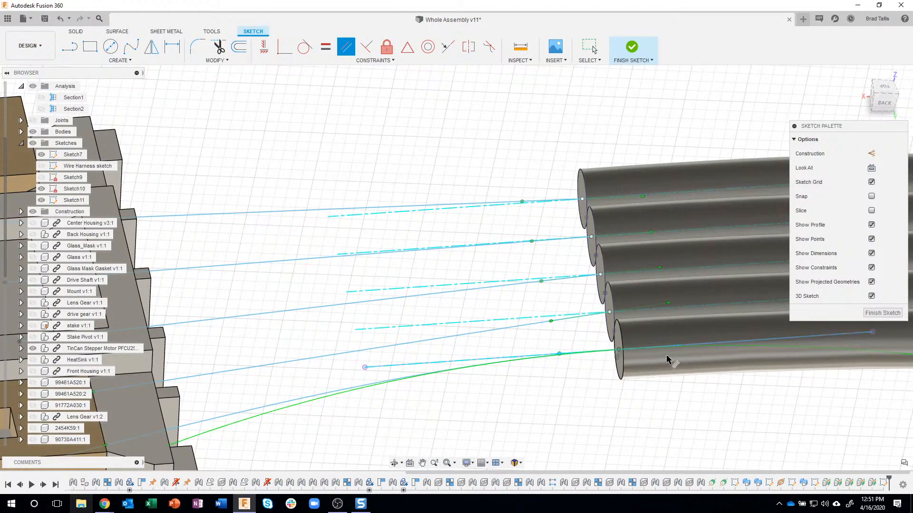
{"action": "left_click", "coordinate": [550, 320]}
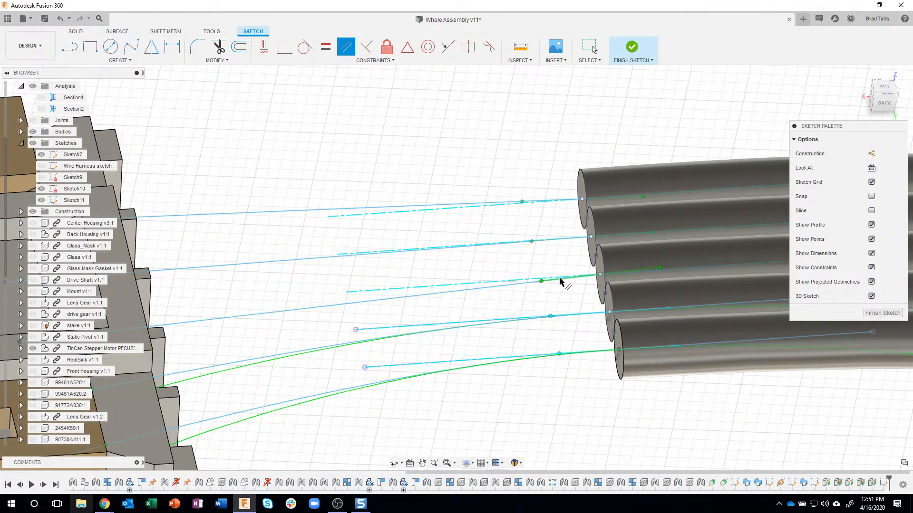
{"action": "left_click", "coordinate": [506, 282]}
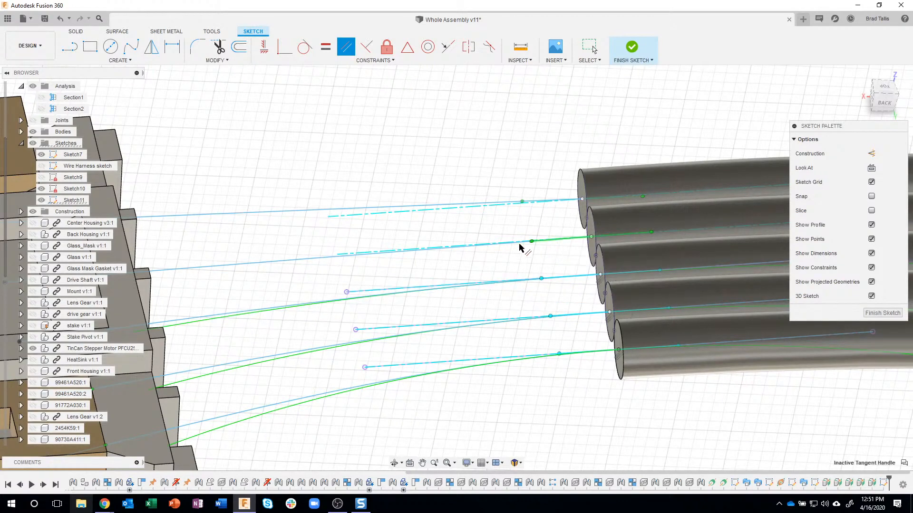
{"action": "left_click", "coordinate": [481, 272]}
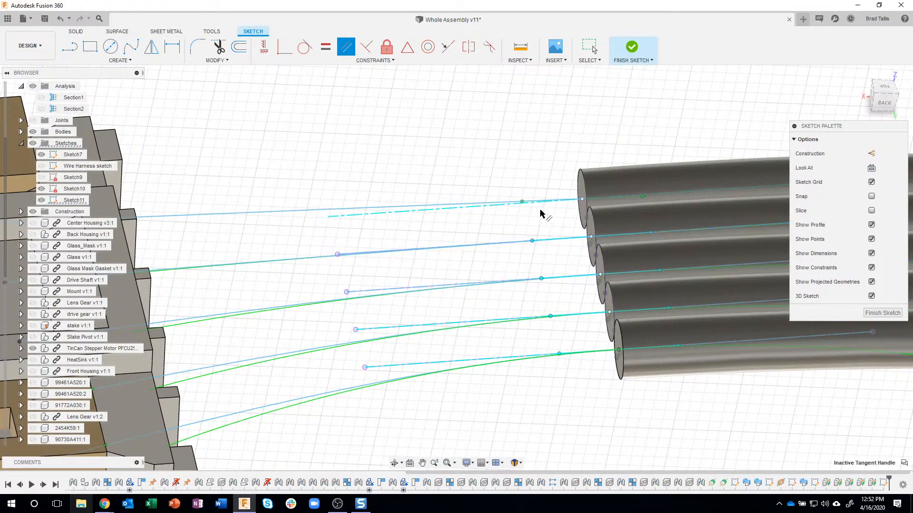
{"action": "left_click", "coordinate": [470, 209]}
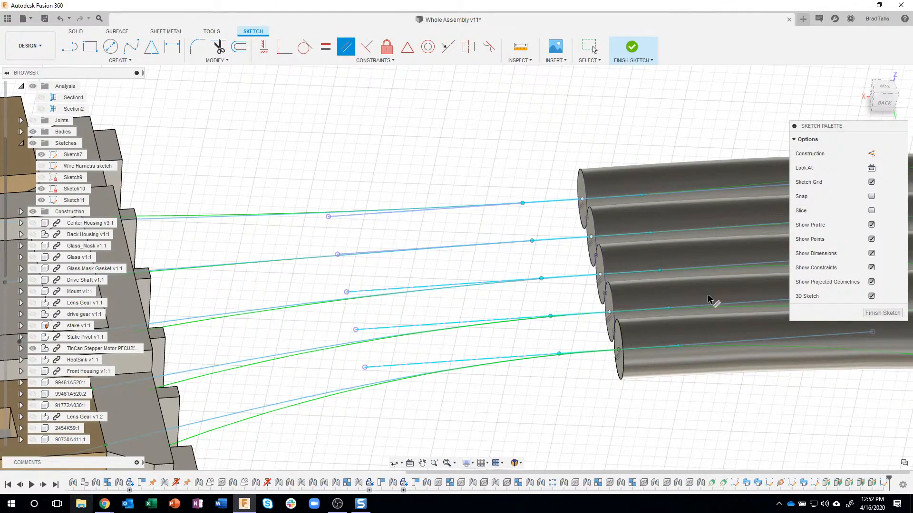
Make the connector-end tangent handles of the first two splines parallel to the axes through their connector slots
{"action": "scroll", "coordinate": [591, 364], "scroll_direction": "up", "scroll_amount": 10}
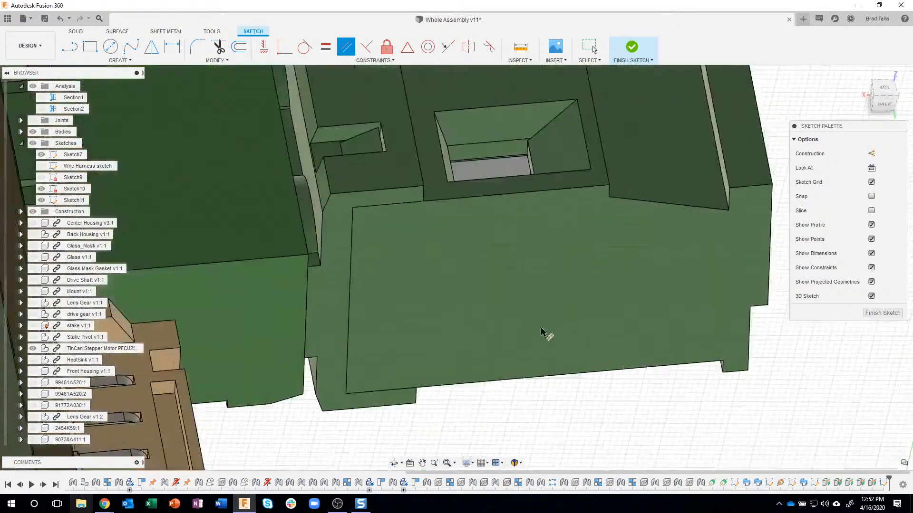
{"action": "scroll", "coordinate": [549, 333], "scroll_direction": "down", "scroll_amount": 10}
{"action": "scroll", "coordinate": [577, 344], "scroll_direction": "down", "scroll_amount": 3}
{"action": "scroll", "coordinate": [581, 407], "scroll_direction": "up", "scroll_amount": 3}
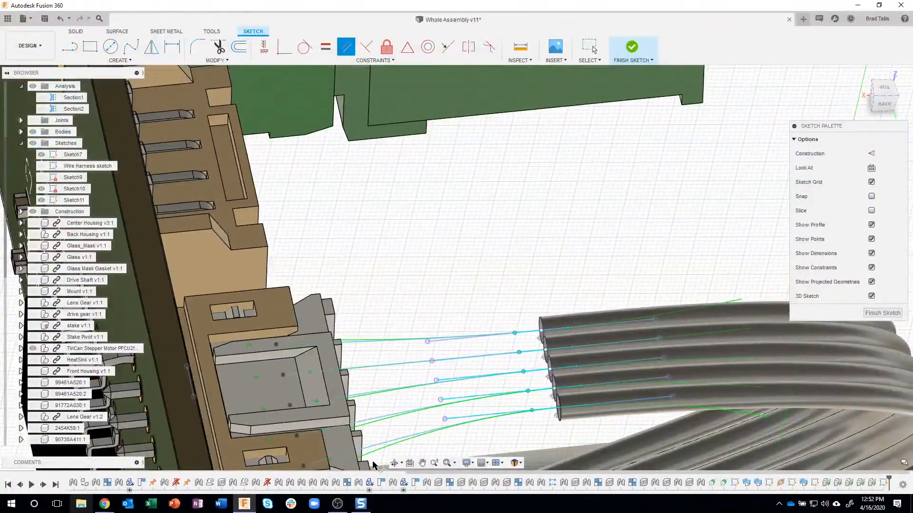
{"action": "scroll", "coordinate": [442, 296], "scroll_direction": "down", "scroll_amount": 3}
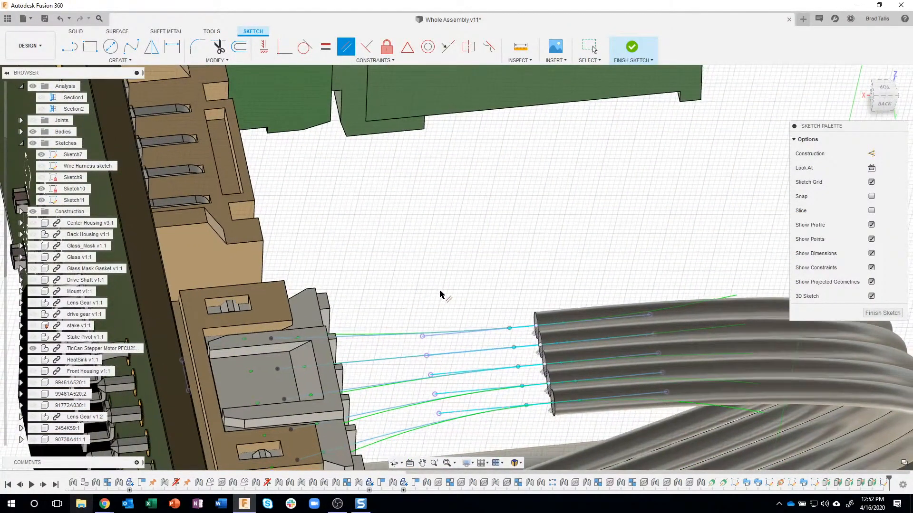
{"action": "middle_click_drag", "start_coordinate": [442, 295], "coordinate": [378, 164], "text": "shift"}
{"action": "scroll", "coordinate": [481, 125], "scroll_direction": "up", "scroll_amount": 3}
{"action": "scroll", "coordinate": [459, 209], "scroll_direction": "up", "scroll_amount": 3}
{"action": "scroll", "coordinate": [459, 209], "scroll_direction": "up", "scroll_amount": 5}
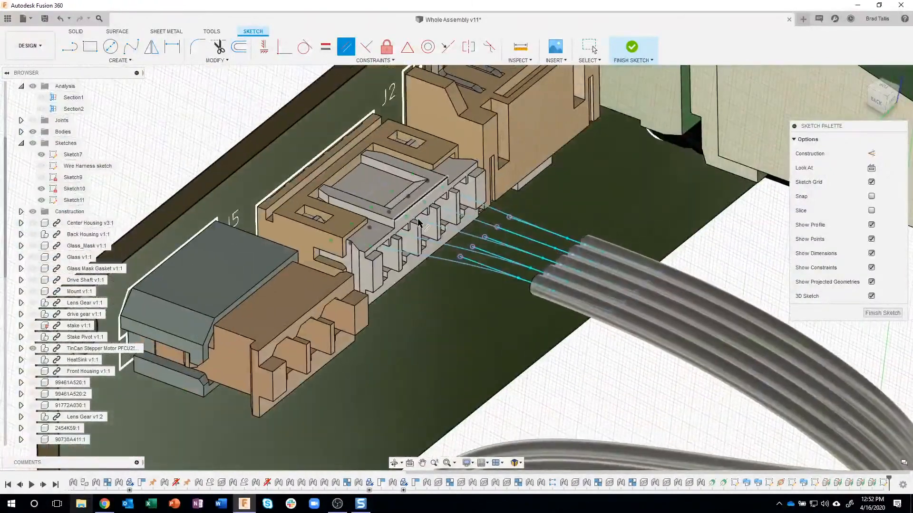
{"action": "scroll", "coordinate": [400, 238], "scroll_direction": "up", "scroll_amount": 1}
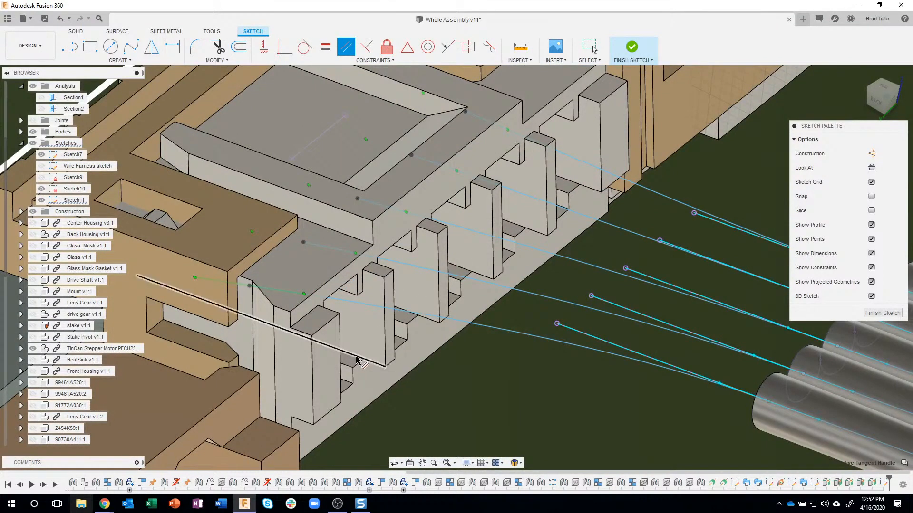
{"action": "left_click", "coordinate": [357, 360]}
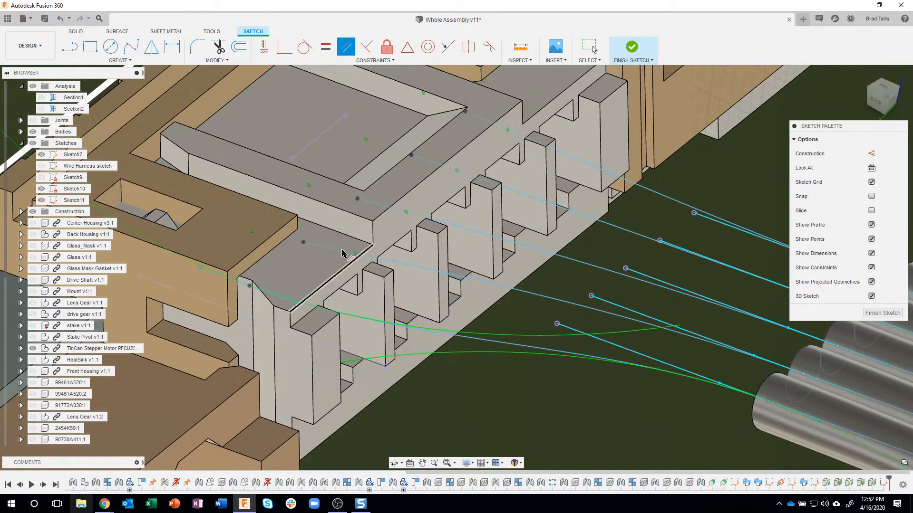
{"action": "left_click", "coordinate": [410, 313]}
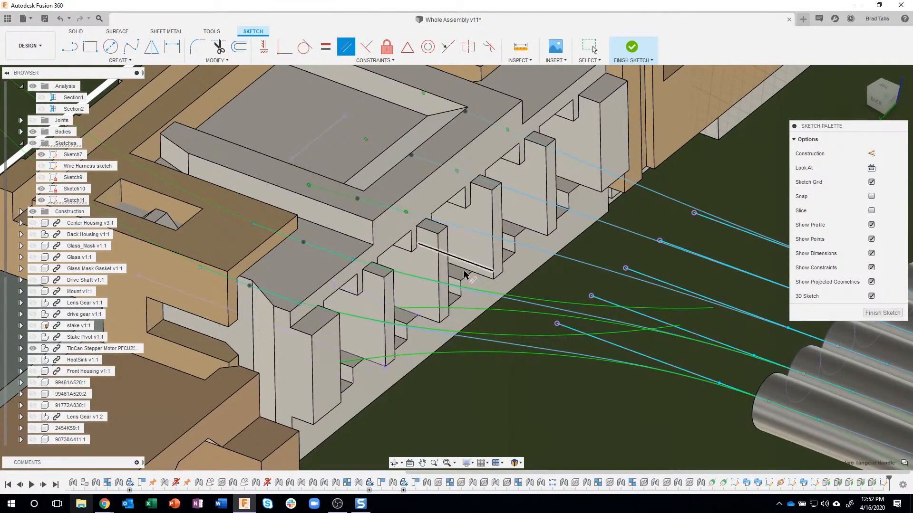
Make the connector-end tangent handles of the remaining three splines parallel to their slot axes, and finish the sketch
{"action": "left_click", "coordinate": [455, 254]}
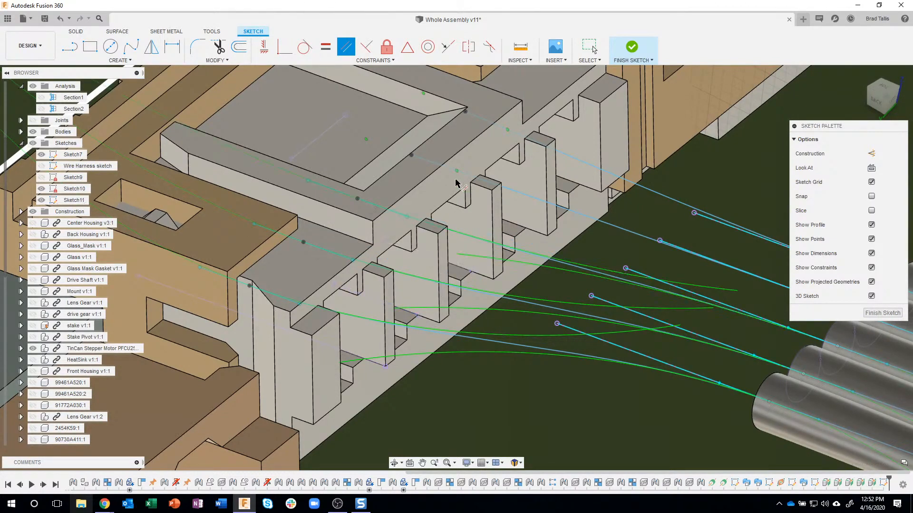
{"action": "left_click", "coordinate": [517, 227]}
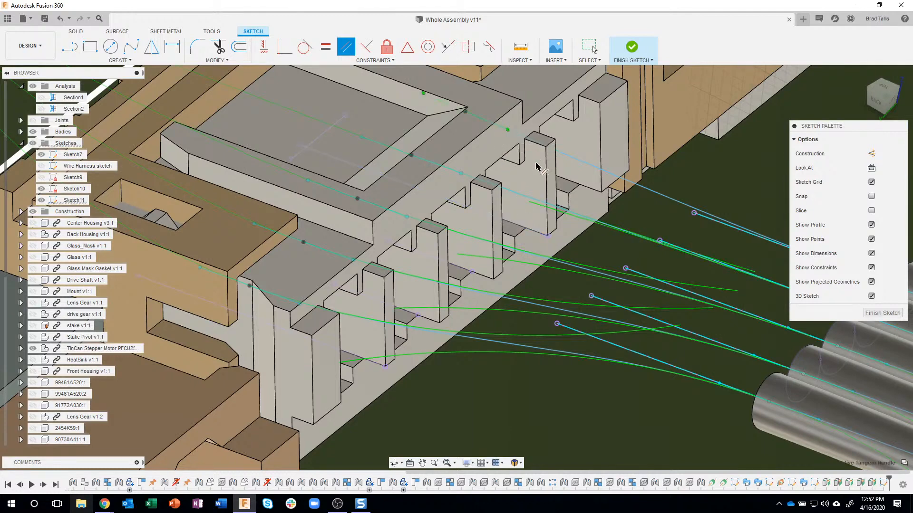
{"action": "left_click", "coordinate": [565, 182]}
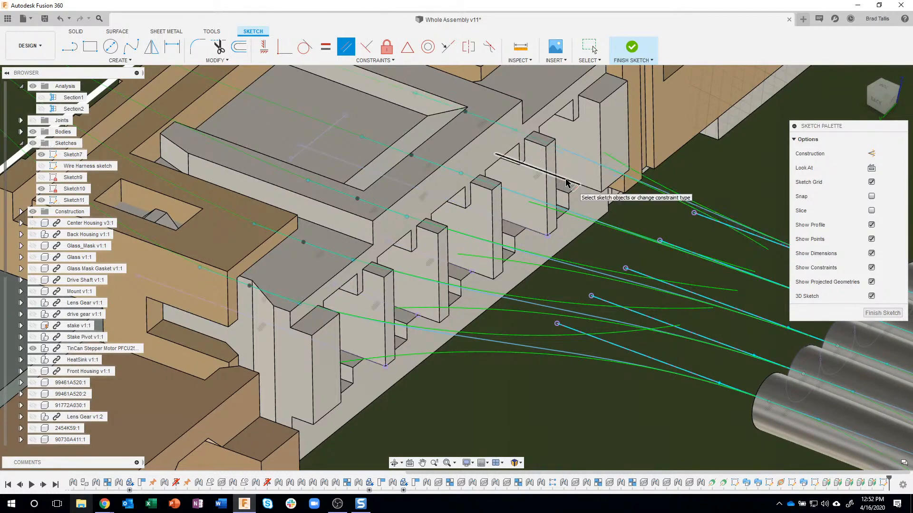
{"action": "scroll", "coordinate": [597, 242], "scroll_direction": "down", "scroll_amount": 3}
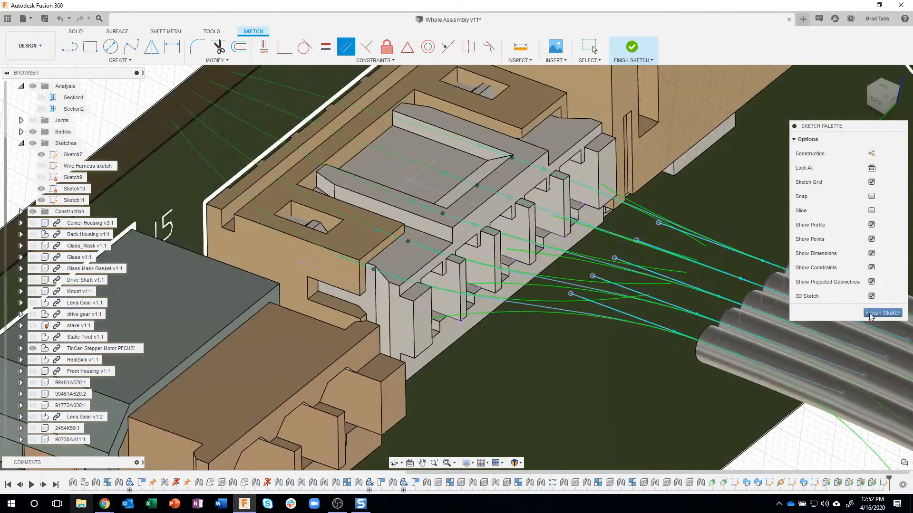
{"action": "left_click", "coordinate": [870, 315]}
Examine the five constrained splines between connector and wire ends, toggling the visibility of Sketch11 and the construction geometry
{"action": "scroll", "coordinate": [642, 261], "scroll_direction": "down", "scroll_amount": 8}
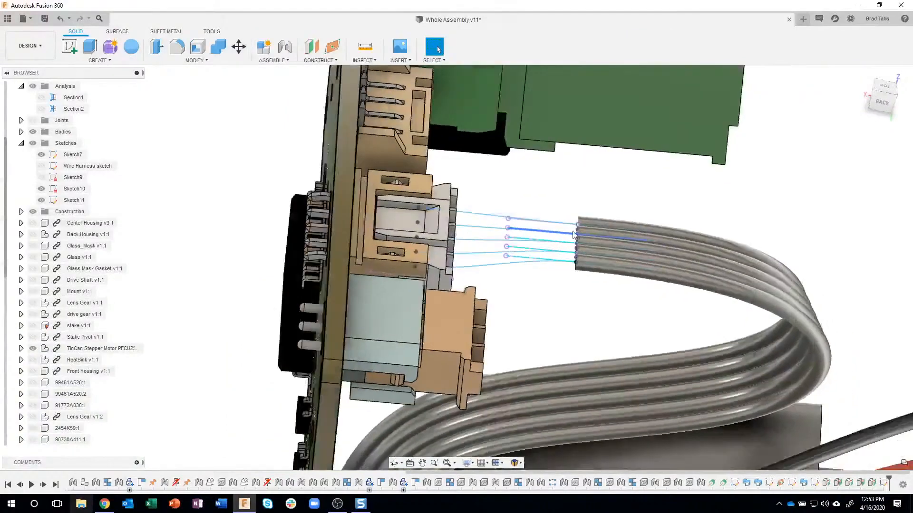
{"action": "mouse_move", "coordinate": [618, 228]}
{"action": "middle_mouse_down", "text": "shift"}
{"action": "mouse_move", "coordinate": [535, 216]}
{"action": "mouse_move", "coordinate": [264, 141]}
{"action": "mouse_move", "coordinate": [133, 184]}
{"action": "mouse_move", "coordinate": [111, 143]}
{"action": "middle_mouse_up", "text": "shift"}
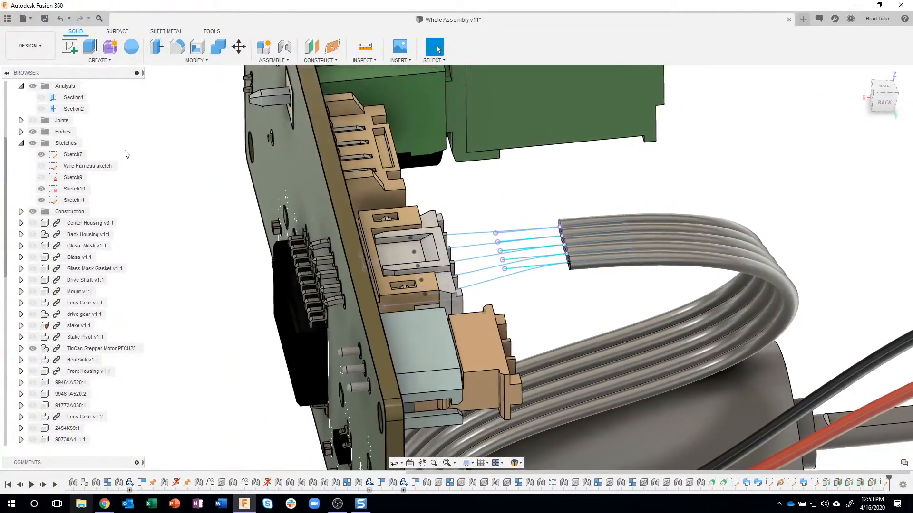
{"action": "left_click", "coordinate": [42, 200]}
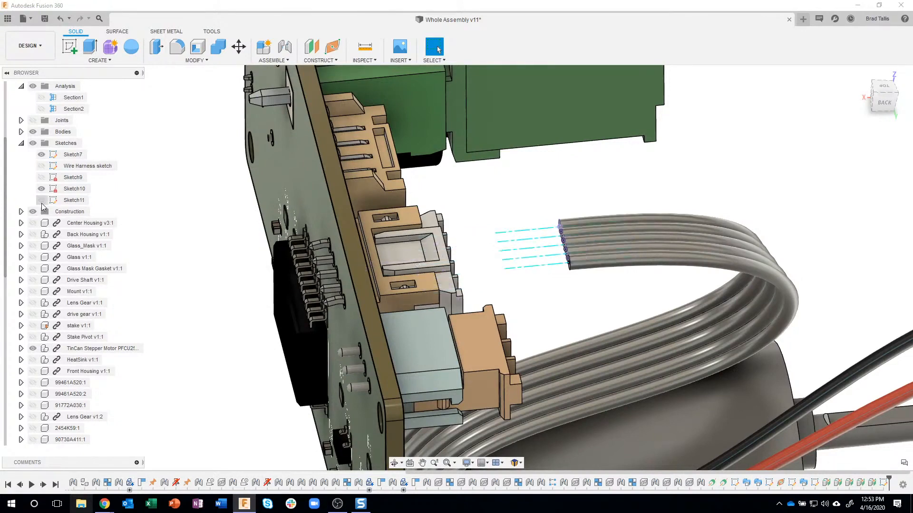
{"action": "left_click", "coordinate": [33, 212]}
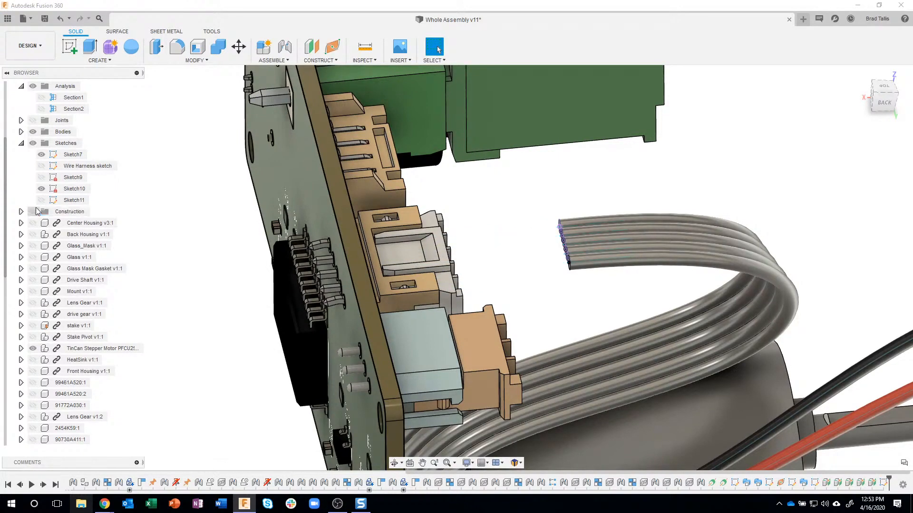
{"action": "left_click", "coordinate": [42, 200]}
{"action": "scroll", "coordinate": [571, 200], "scroll_direction": "up", "scroll_amount": 2}
{"action": "scroll", "coordinate": [571, 200], "scroll_direction": "up", "scroll_amount": 3}
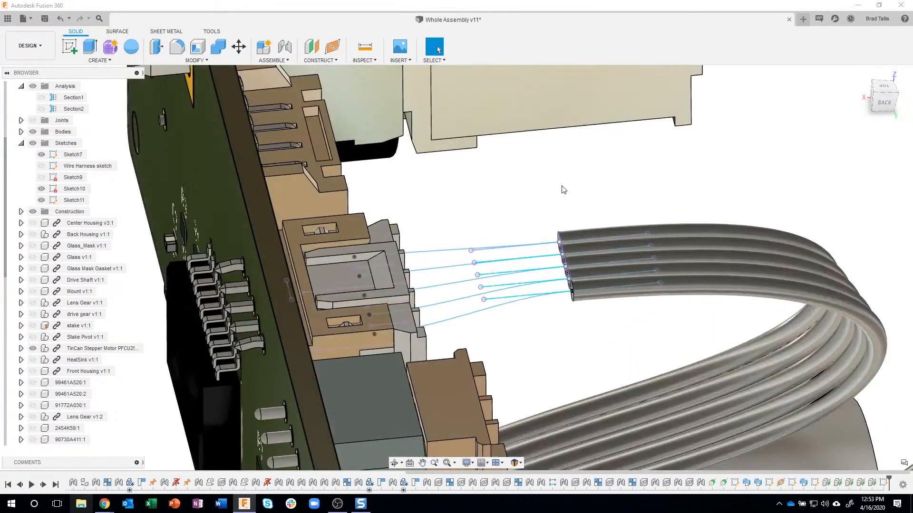
{"action": "scroll", "coordinate": [563, 190], "scroll_direction": "up", "scroll_amount": 2}
{"action": "middle_click_drag", "start_coordinate": [562, 186], "coordinate": [577, 92], "text": "shift"}
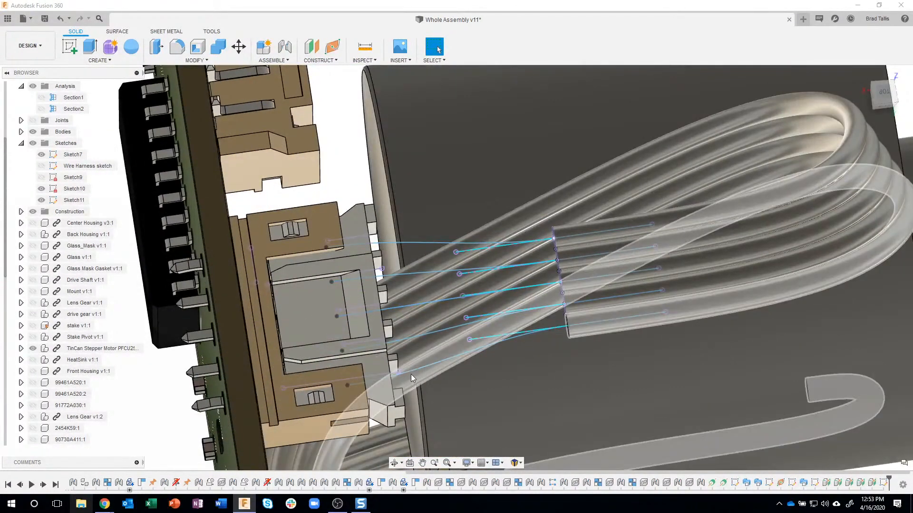
{"action": "middle_click_drag", "start_coordinate": [414, 370], "coordinate": [509, 155], "text": "shift"}
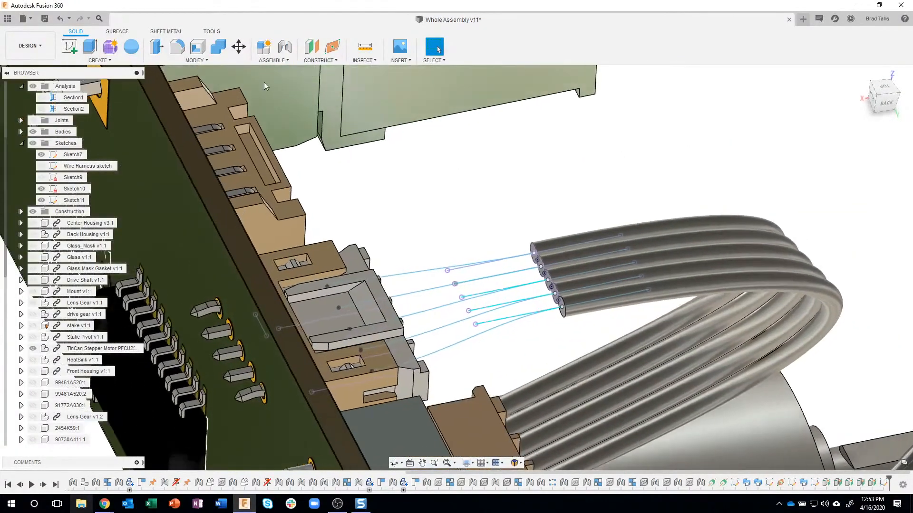
Sweep the lowest wire's circular end profile along its spline to the connector as a single-path, perpendicular sweep with the Join operation
{"action": "left_click", "coordinate": [127, 62]}
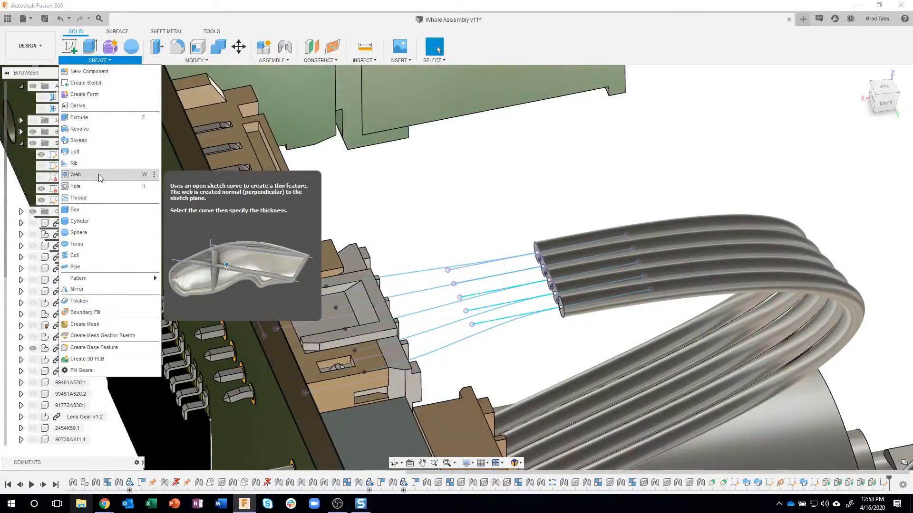
{"action": "left_click", "coordinate": [86, 139]}
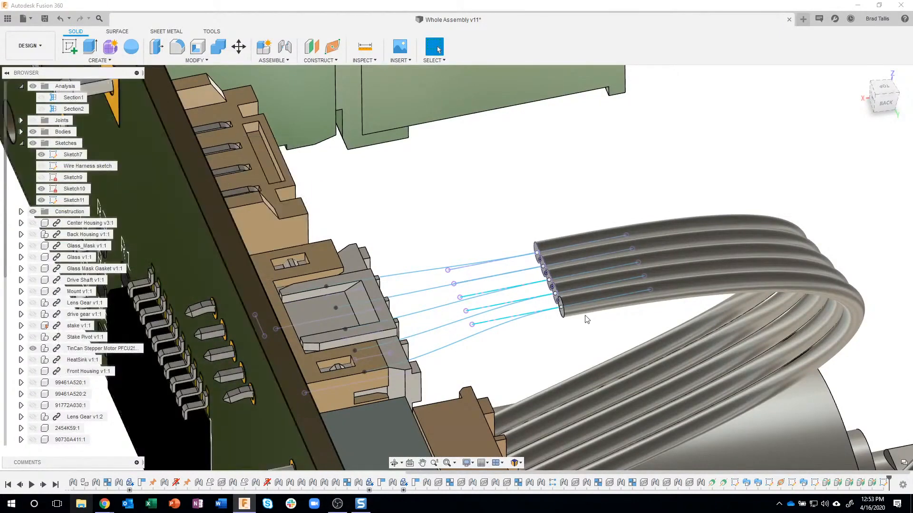
{"action": "scroll", "coordinate": [583, 309], "scroll_direction": "up", "scroll_amount": 3}
{"action": "scroll", "coordinate": [551, 309], "scroll_direction": "up", "scroll_amount": 3}
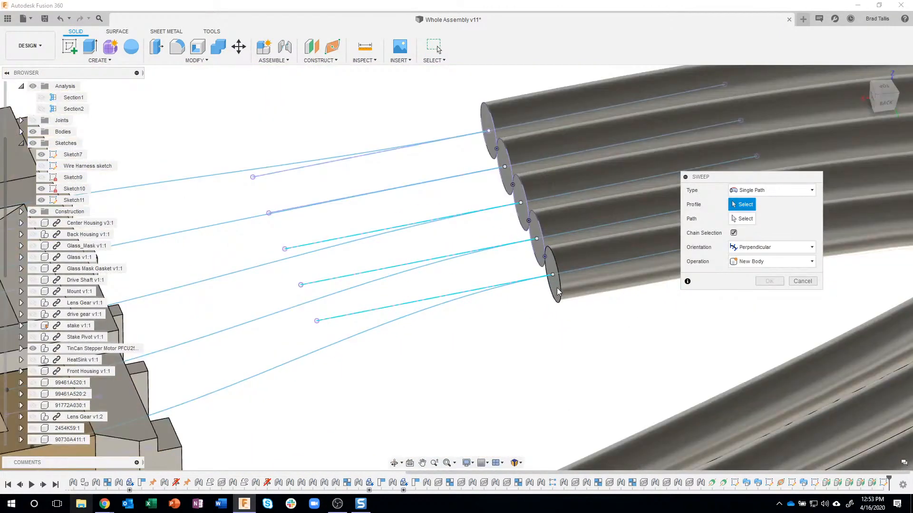
{"action": "left_click", "coordinate": [557, 289]}
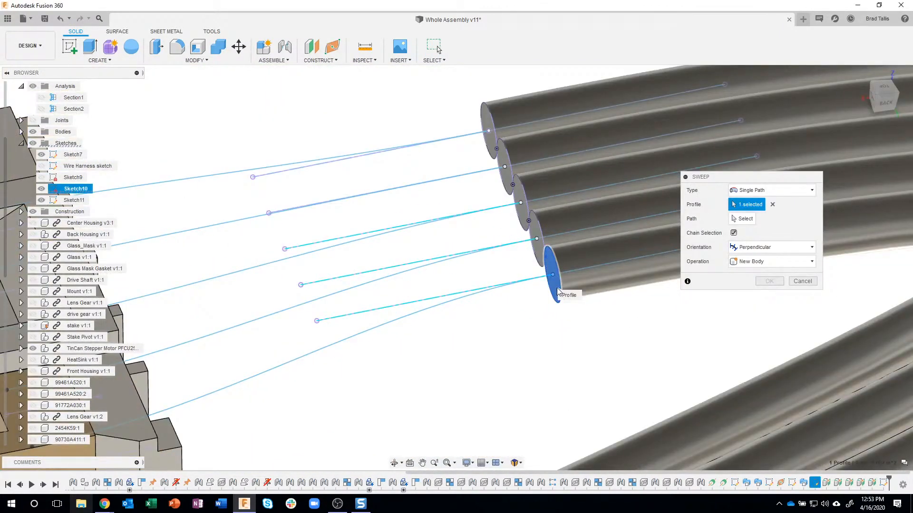
{"action": "left_click", "coordinate": [737, 220]}
{"action": "left_click", "coordinate": [404, 319]}
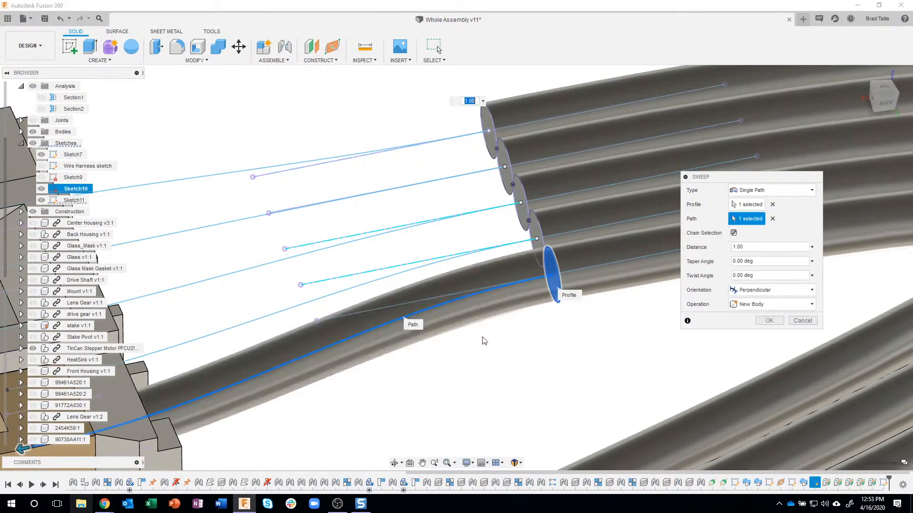
{"action": "left_click", "coordinate": [762, 306]}
{"action": "left_click", "coordinate": [761, 318]}
{"action": "left_click", "coordinate": [769, 321]}
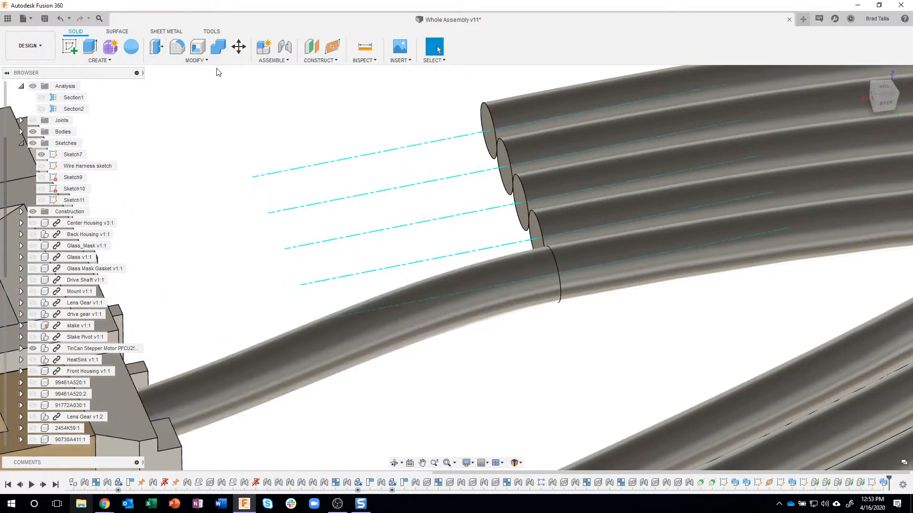
Sweep the second-lowest wire's end profile along its Sketch11 spline into the connector, perpendicular, joined to the wire
{"action": "left_click", "coordinate": [99, 60]}
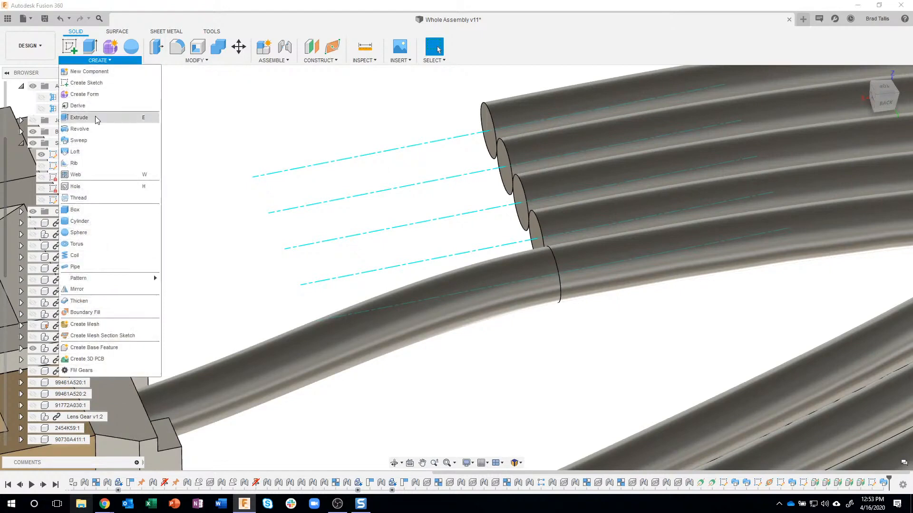
{"action": "left_click", "coordinate": [535, 228]}
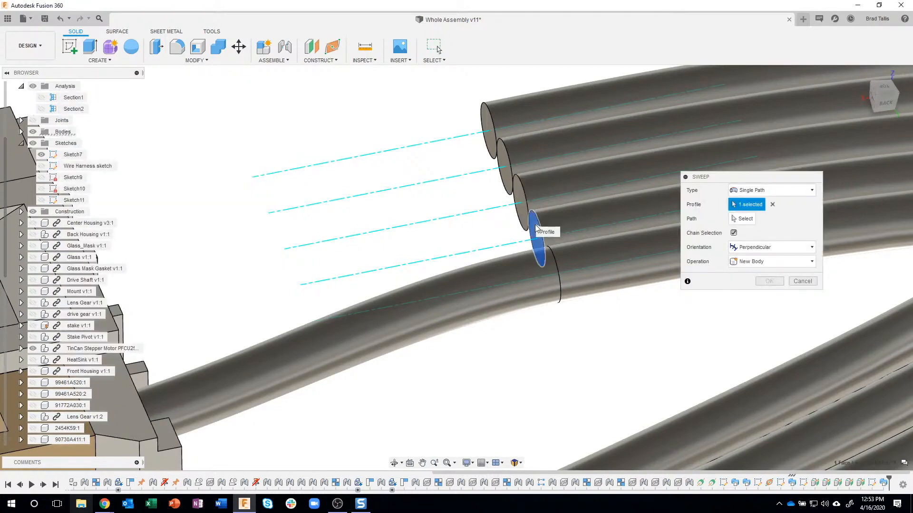
{"action": "left_click", "coordinate": [42, 201]}
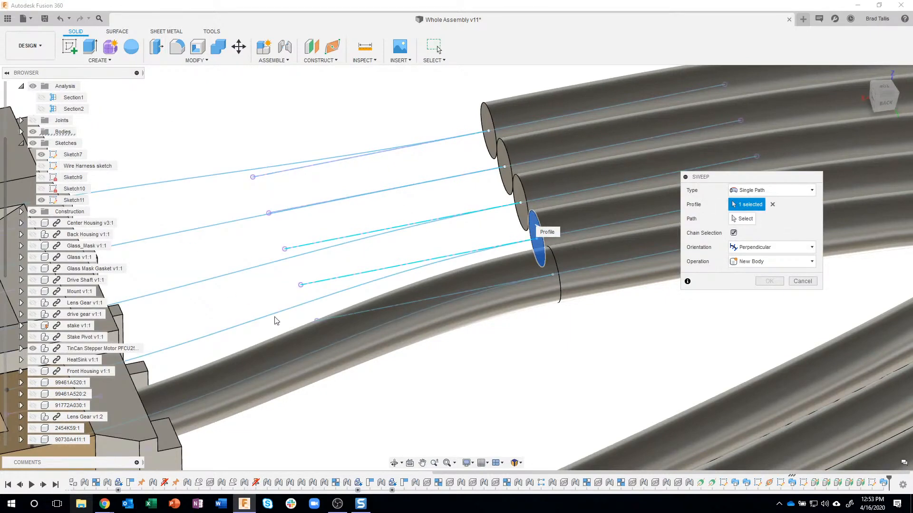
{"action": "left_click", "coordinate": [744, 218]}
{"action": "left_click", "coordinate": [309, 304]}
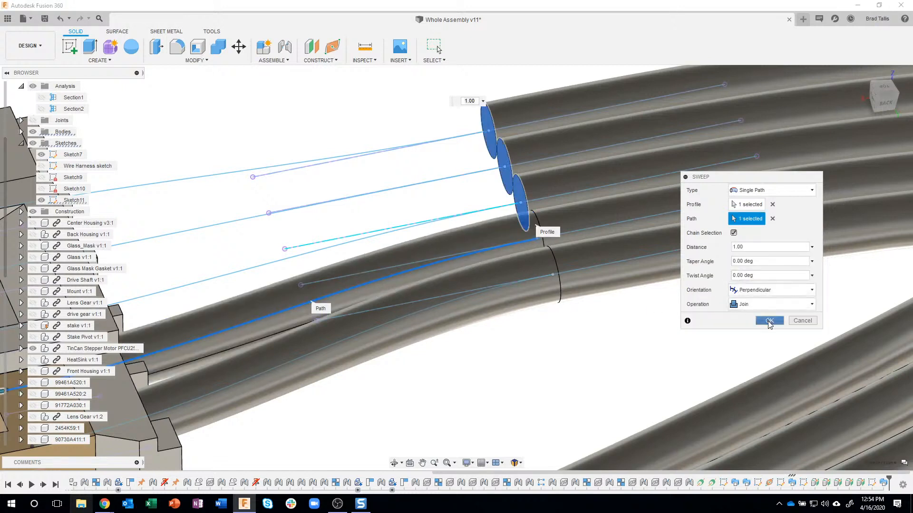
{"action": "left_click", "coordinate": [769, 320]}
Sweep the middle wire's end profile along its spline into the connector as a single-path sweep with the Join operation
{"action": "left_click", "coordinate": [101, 60]}
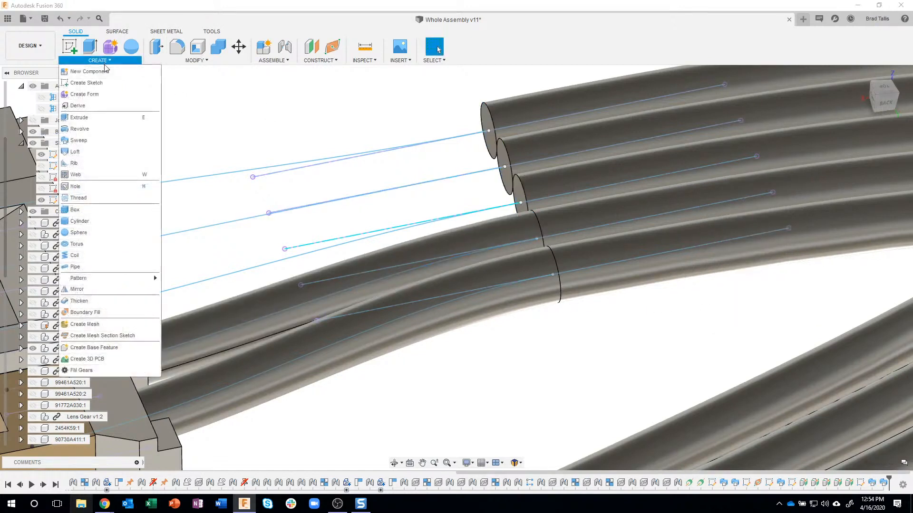
{"action": "left_click", "coordinate": [521, 202]}
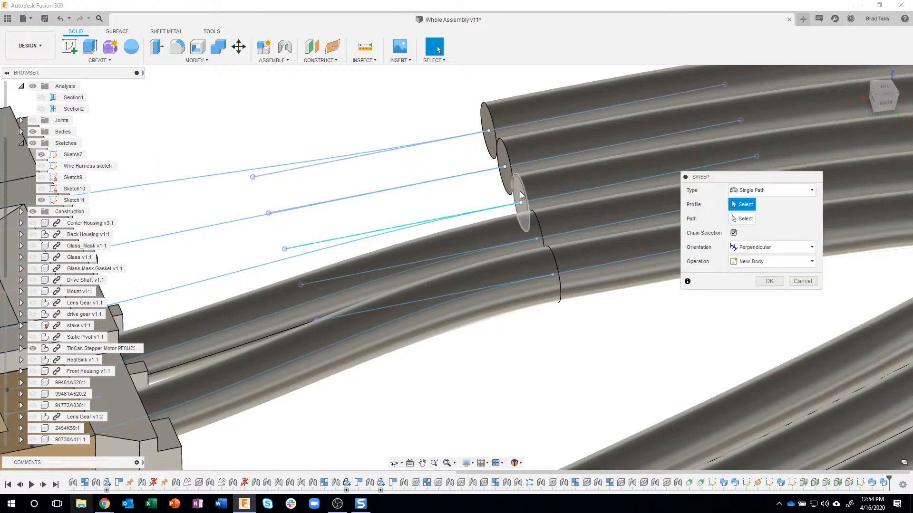
{"action": "left_click", "coordinate": [247, 273]}
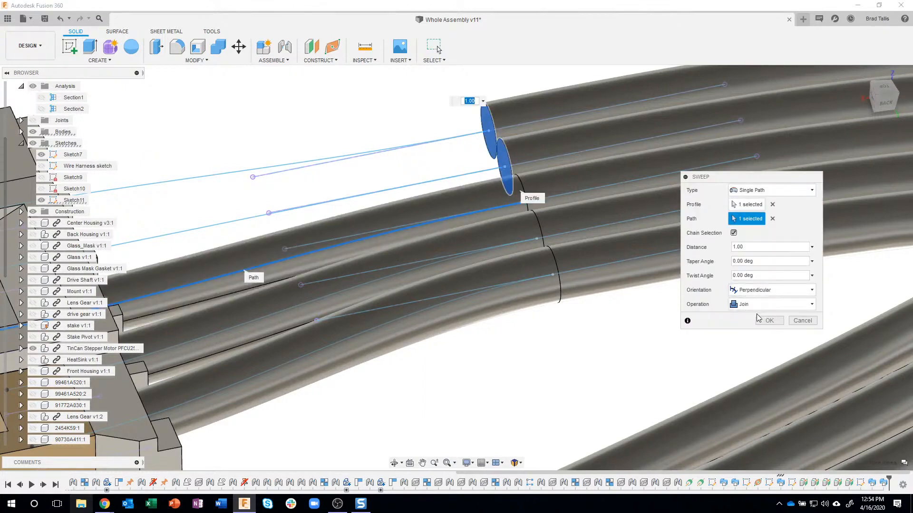
{"action": "left_click", "coordinate": [766, 323]}
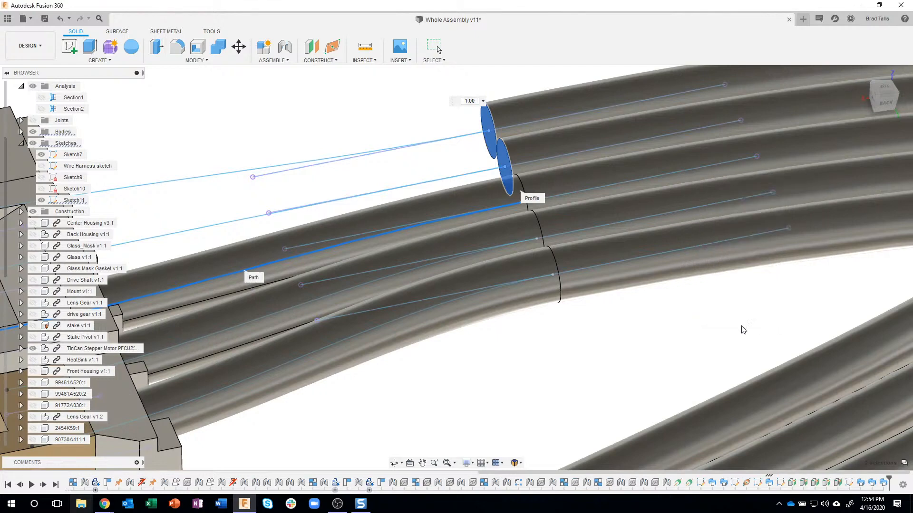
Sweep the second-highest wire's end profile along its spline into the connector, using Single Path, Perpendicular and Join
{"action": "left_click", "coordinate": [98, 61]}
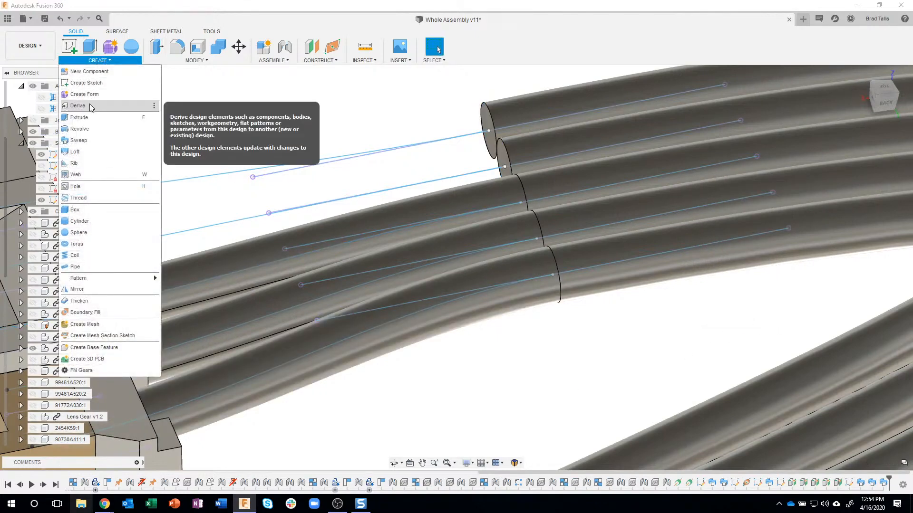
{"action": "left_click", "coordinate": [87, 139]}
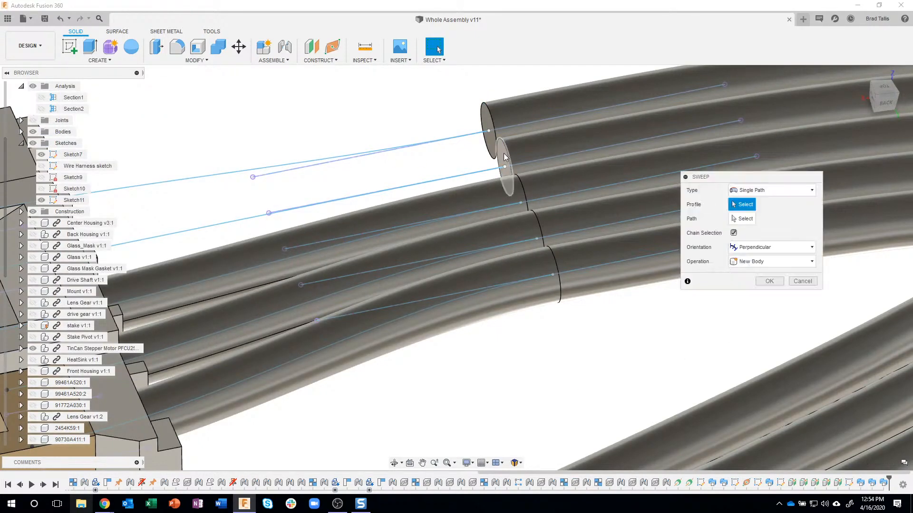
{"action": "left_click", "coordinate": [503, 161]}
{"action": "left_click", "coordinate": [744, 220]}
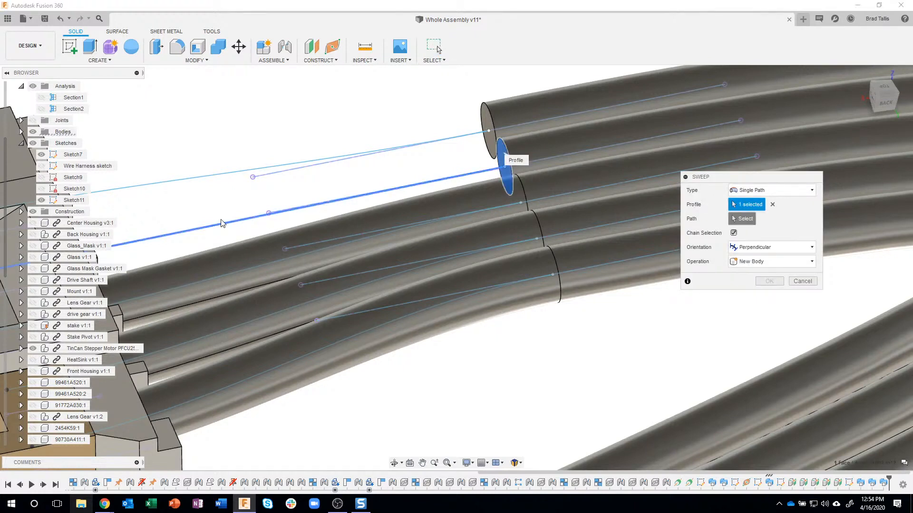
{"action": "left_click", "coordinate": [617, 258]}
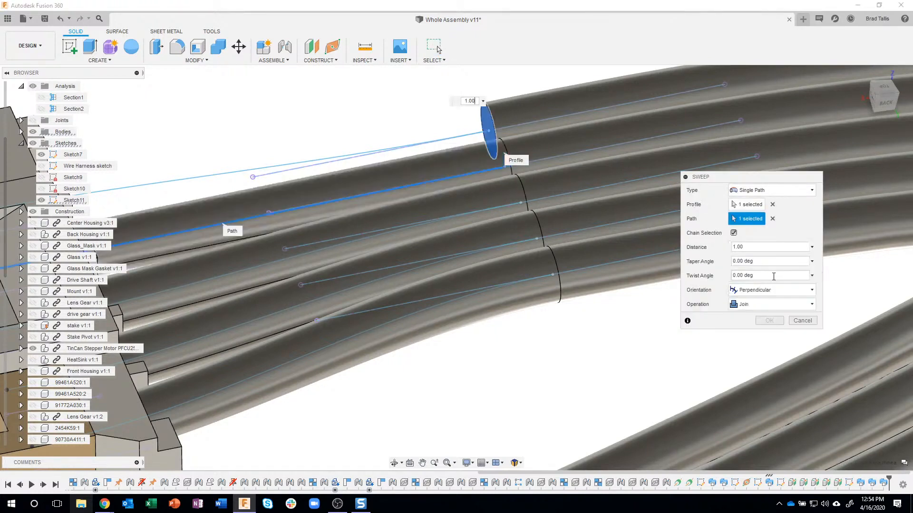
{"action": "left_click", "coordinate": [771, 319]}
Sweep the topmost wire's end profile along its spline to complete the fifth wire into the connector
{"action": "left_click", "coordinate": [121, 60]}
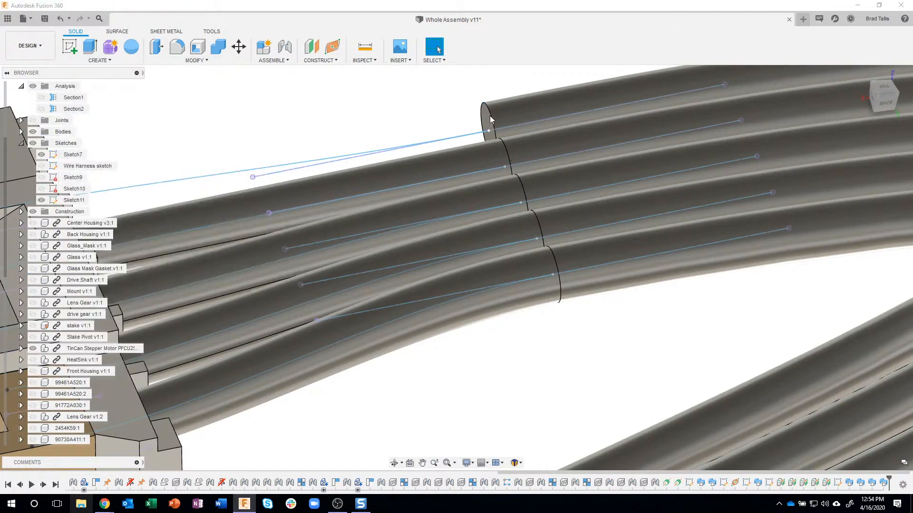
{"action": "key", "text": "Return"}
{"action": "left_click", "coordinate": [489, 119]}
{"action": "left_click", "coordinate": [744, 218]}
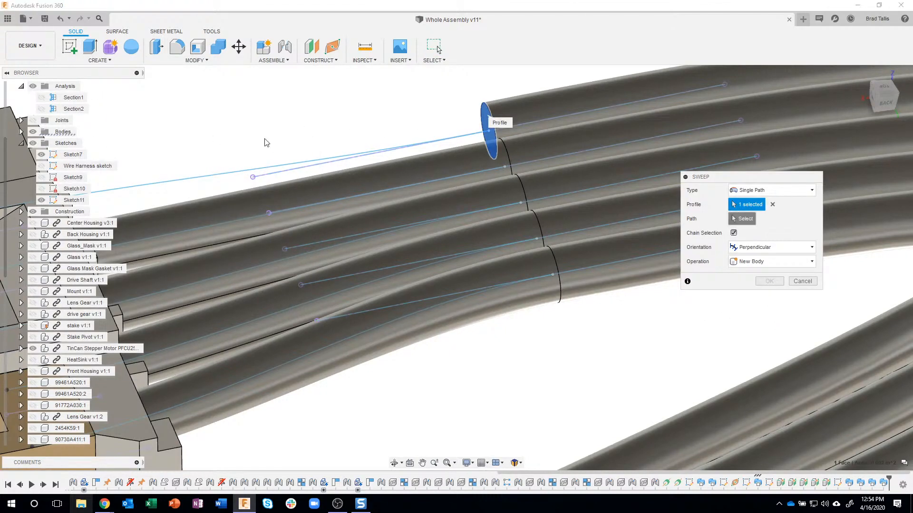
{"action": "left_click", "coordinate": [453, 171]}
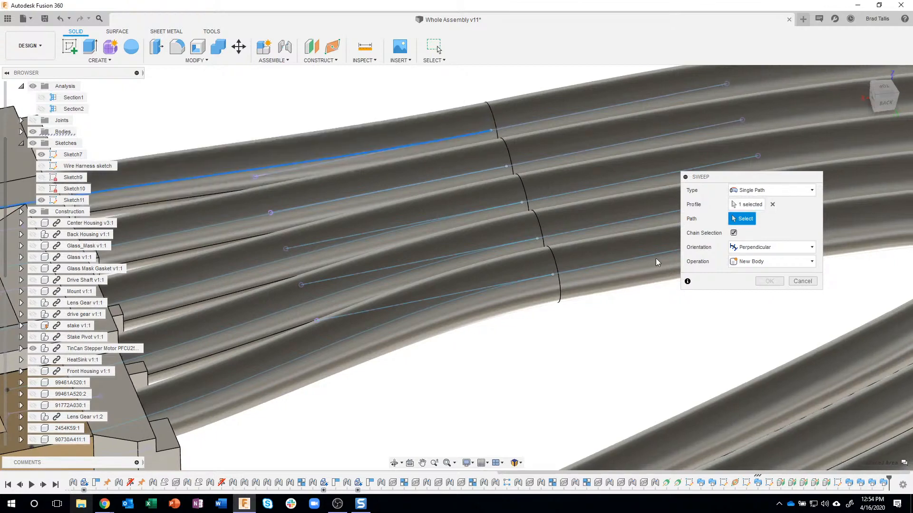
{"action": "left_click", "coordinate": [763, 320]}
Examine the five swept wires at the circuit board connector and the open wire ends near the stepper motor's socket
{"action": "scroll", "coordinate": [659, 326], "scroll_direction": "down", "scroll_amount": 4}
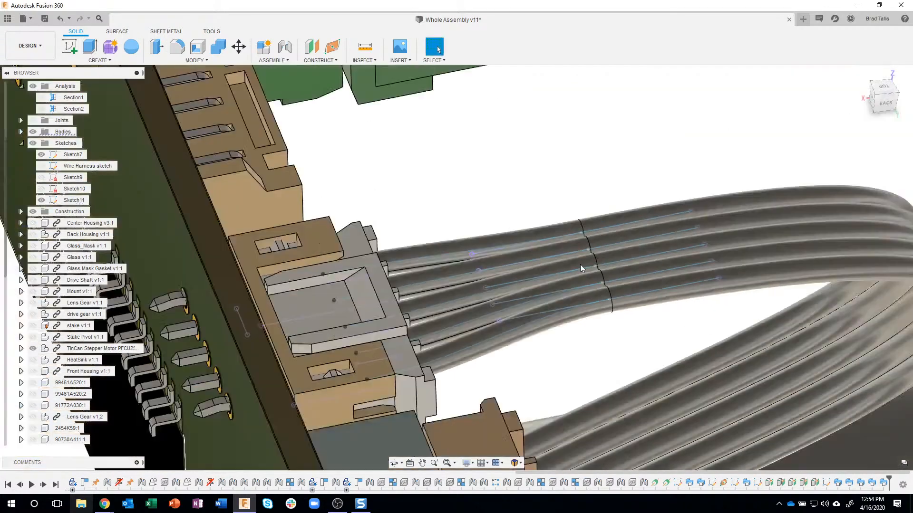
{"action": "middle_click_drag", "start_coordinate": [564, 155], "coordinate": [336, 261], "text": "shift"}
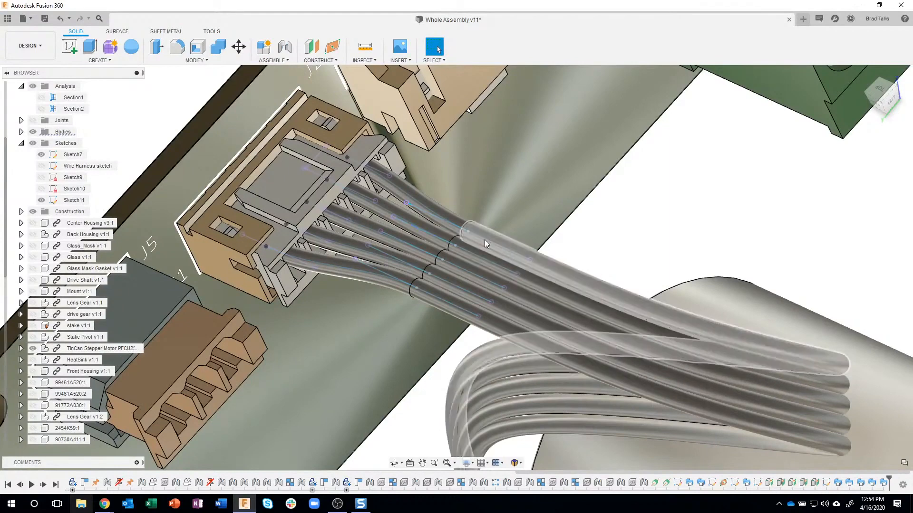
{"action": "middle_click_drag", "start_coordinate": [552, 212], "coordinate": [644, 207], "text": "shift"}
{"action": "scroll", "coordinate": [645, 211], "scroll_direction": "down", "scroll_amount": 8}
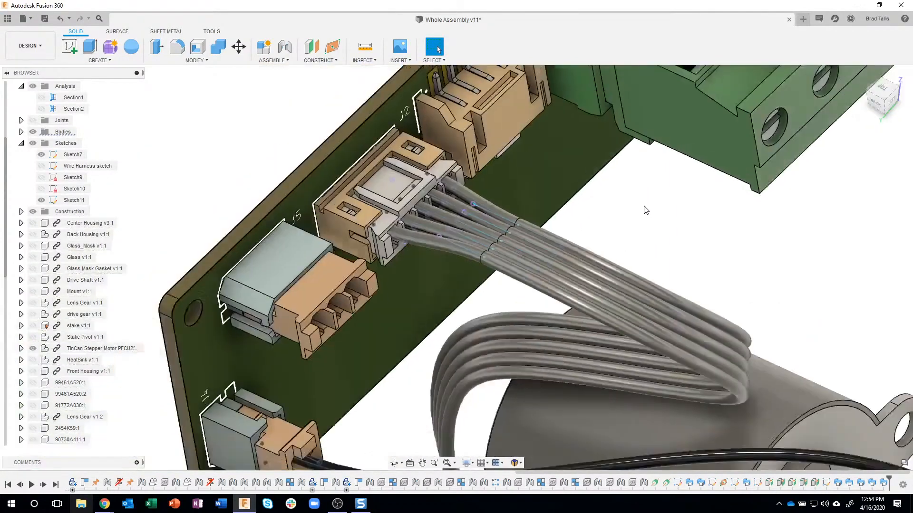
{"action": "middle_click_drag", "start_coordinate": [705, 218], "coordinate": [692, 214], "text": "shift"}
{"action": "middle_click_drag", "start_coordinate": [670, 250], "coordinate": [634, 220]}
{"action": "scroll", "coordinate": [616, 238], "scroll_direction": "up", "scroll_amount": 2}
{"action": "middle_click_drag", "start_coordinate": [630, 366], "coordinate": [626, 353]}
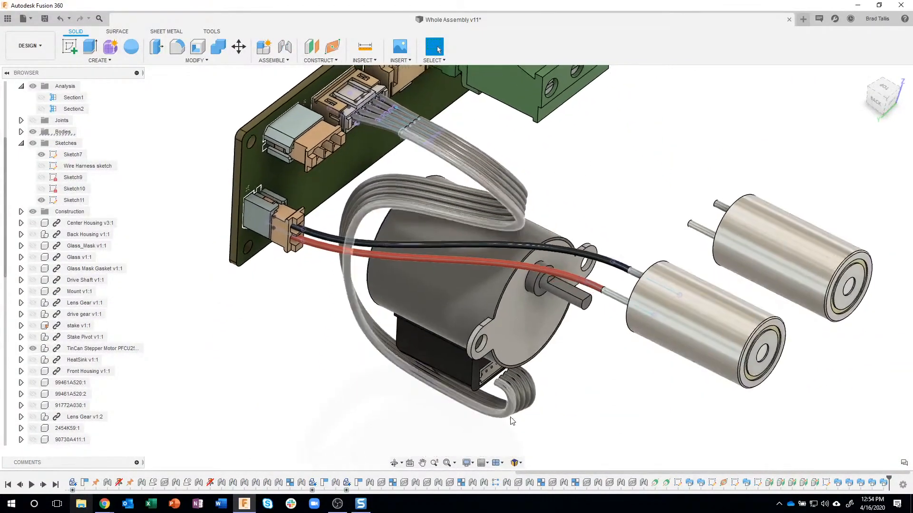
{"action": "scroll", "coordinate": [496, 398], "scroll_direction": "up", "scroll_amount": 10}
{"action": "scroll", "coordinate": [475, 340], "scroll_direction": "up", "scroll_amount": 5}
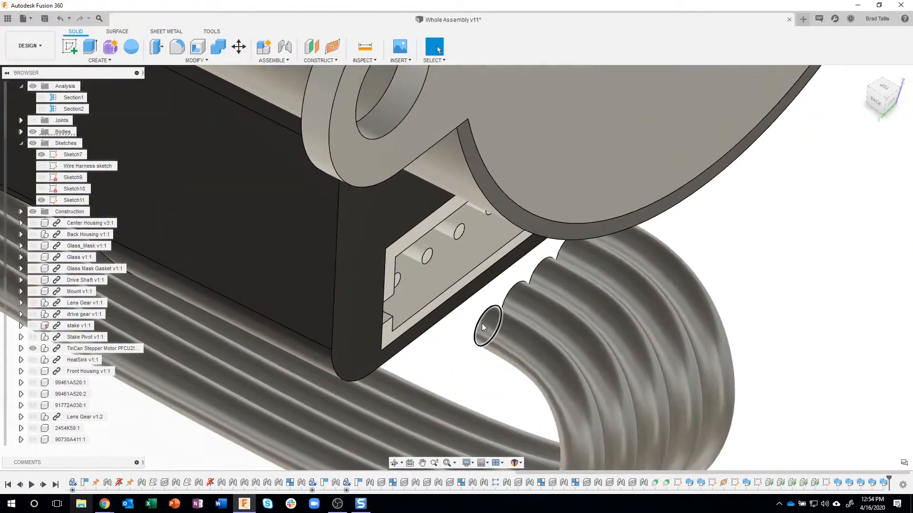
{"action": "middle_click_drag", "start_coordinate": [569, 430], "coordinate": [535, 418], "text": "shift"}
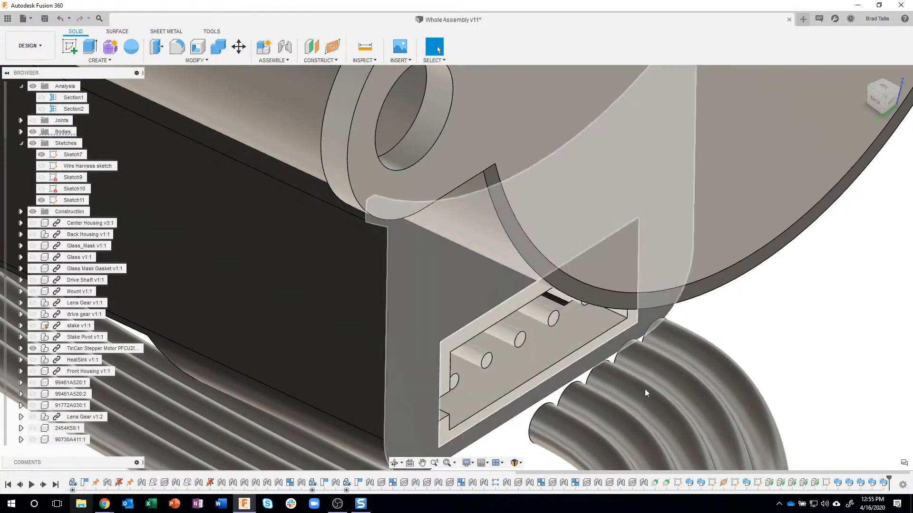
{"action": "scroll", "coordinate": [758, 350], "scroll_direction": "down", "scroll_amount": 10}
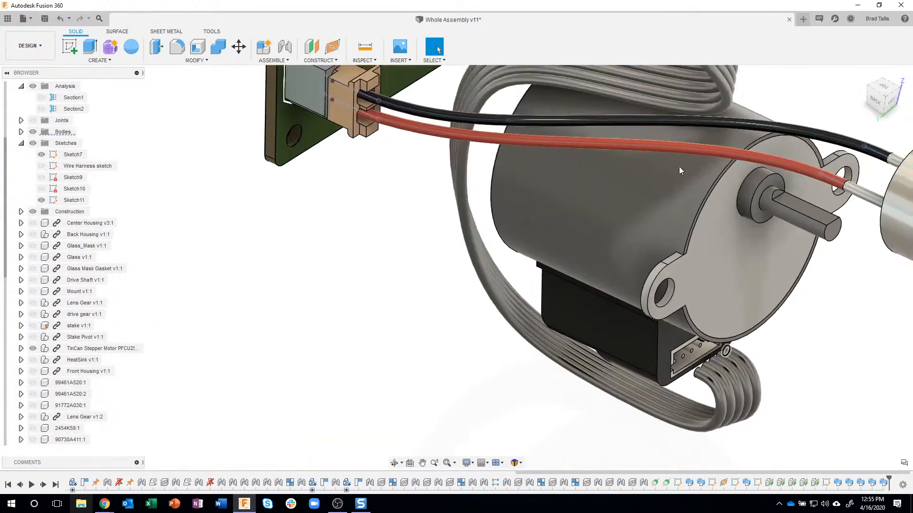
{"action": "scroll", "coordinate": [691, 197], "scroll_direction": "down", "scroll_amount": 4}
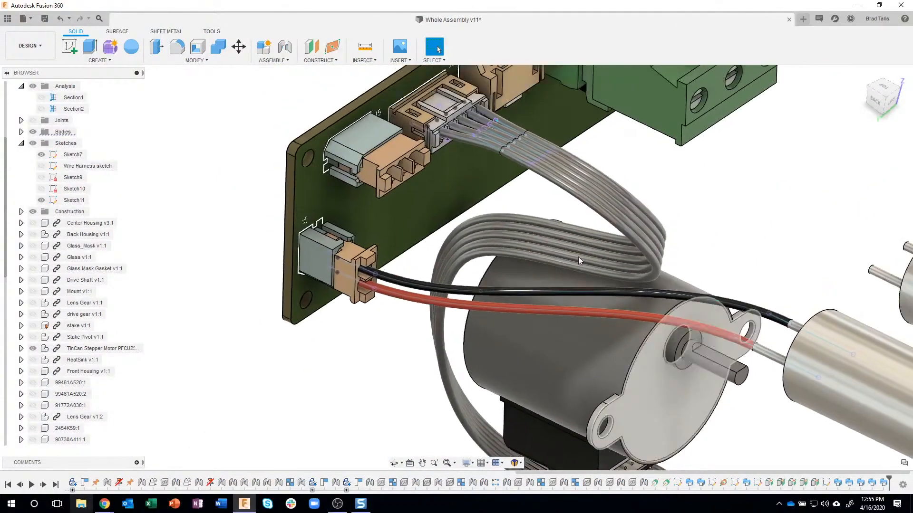
{"action": "scroll", "coordinate": [560, 303], "scroll_direction": "down", "scroll_amount": 2}
{"action": "scroll", "coordinate": [616, 231], "scroll_direction": "up", "scroll_amount": 4}
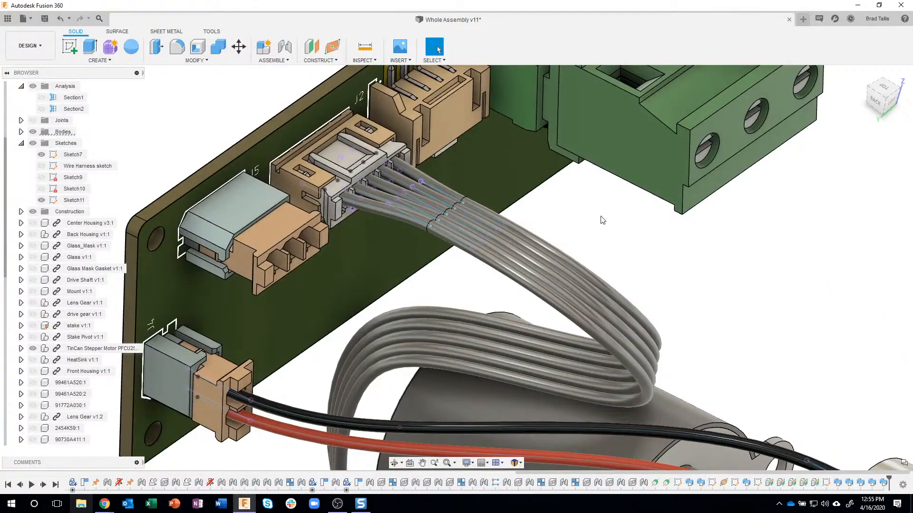
Open the Appearance settings and browse the library to the translucent glossy plastics, keeping the wire harness in view
{"action": "key", "text": "a"}
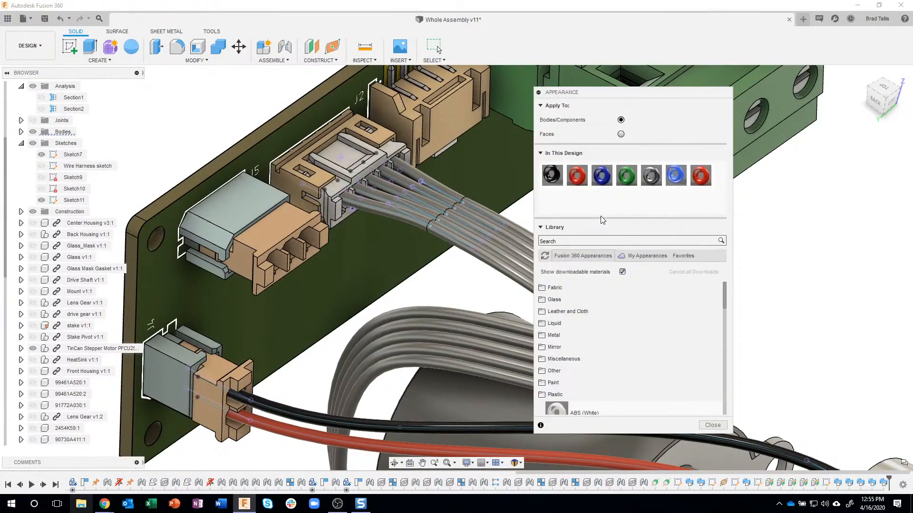
{"action": "left_click_drag", "start_coordinate": [650, 99], "coordinate": [795, 91]}
{"action": "scroll", "coordinate": [775, 322], "scroll_direction": "down", "scroll_amount": 2}
{"action": "scroll", "coordinate": [775, 322], "scroll_direction": "down", "scroll_amount": 3}
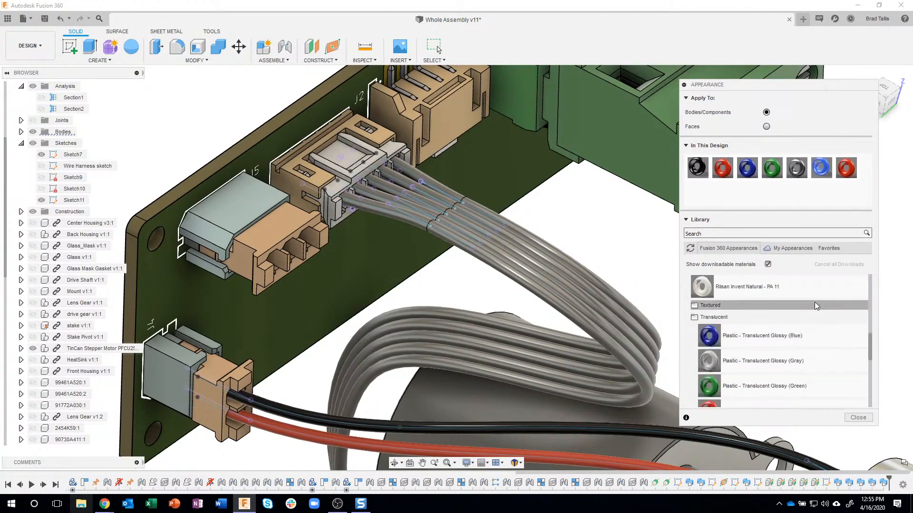
{"action": "scroll", "coordinate": [586, 223], "scroll_direction": "up", "scroll_amount": 1}
{"action": "scroll", "coordinate": [585, 225], "scroll_direction": "up", "scroll_amount": 1}
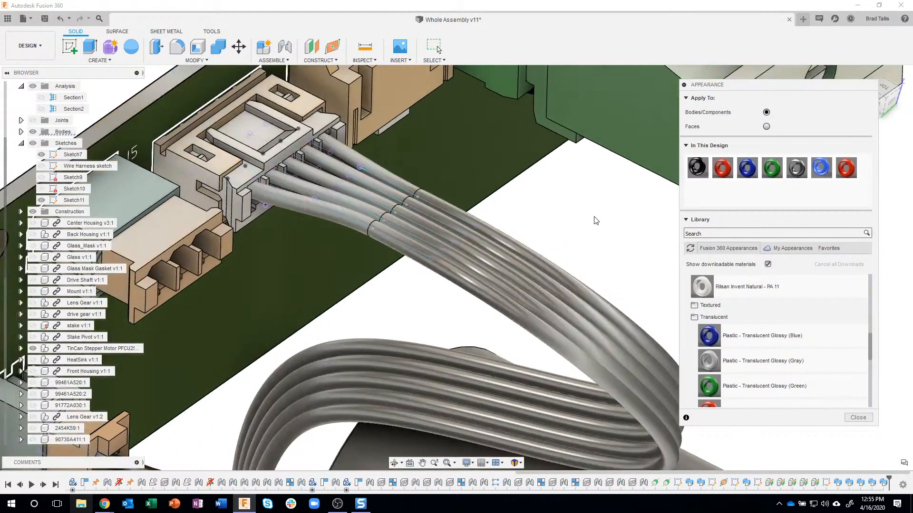
Set appearances to apply to faces and assign Plastic - Translucent Glossy (Blue) to the connector-end and main segments of the lowest wire
{"action": "left_click_drag", "start_coordinate": [713, 335], "coordinate": [549, 277]}
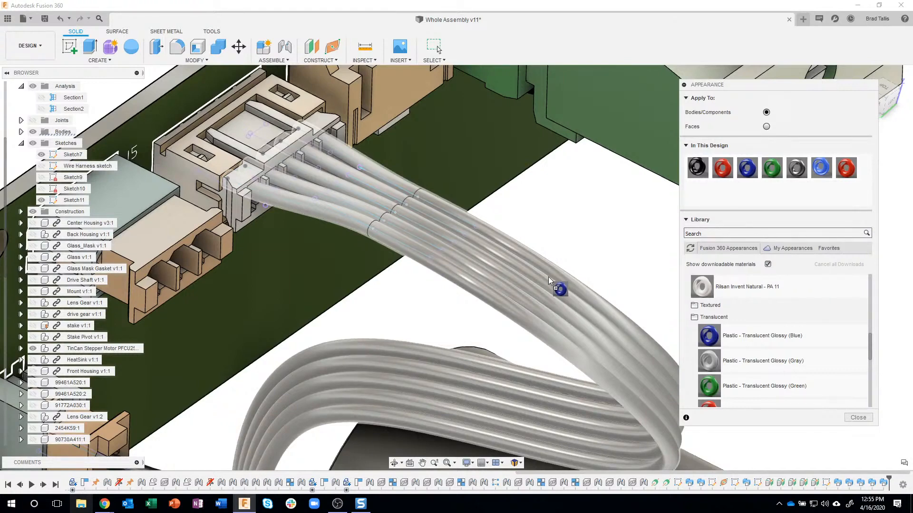
{"action": "left_click_drag", "start_coordinate": [549, 277], "coordinate": [703, 128]}
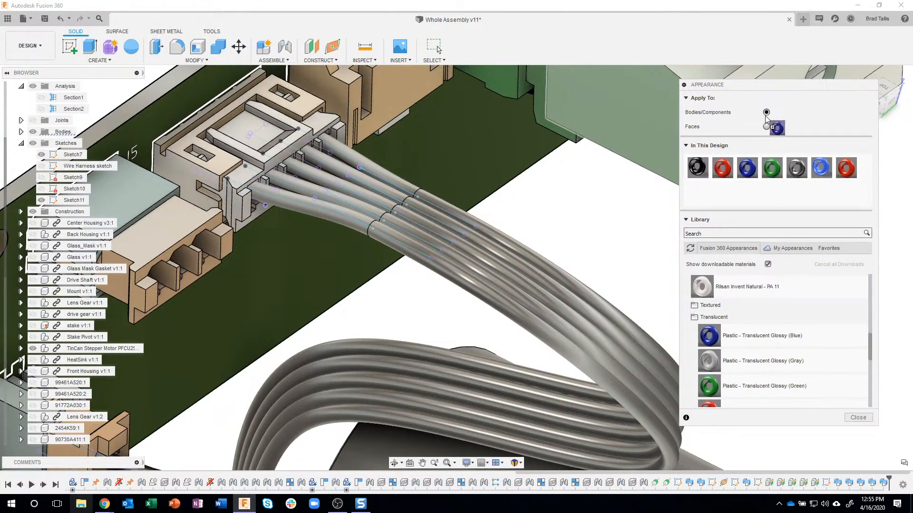
{"action": "left_click_drag", "start_coordinate": [688, 272], "coordinate": [653, 261]}
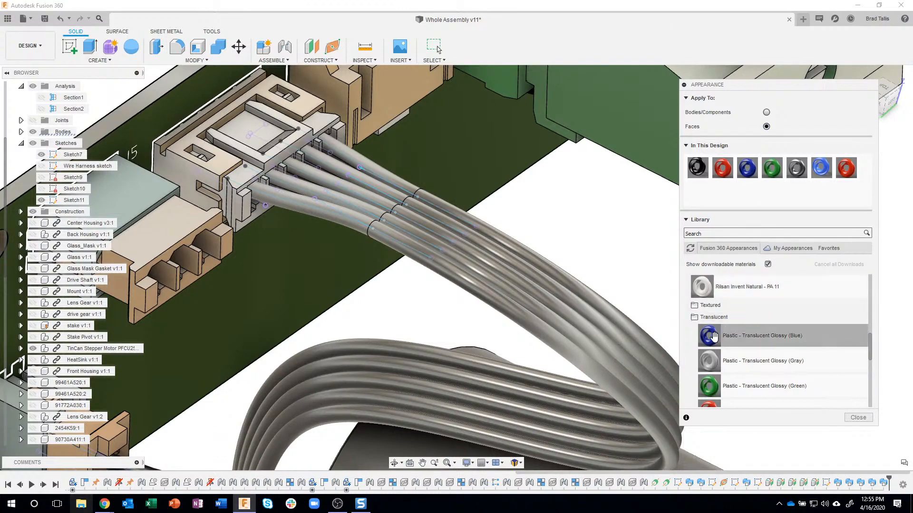
{"action": "left_click_drag", "start_coordinate": [679, 327], "coordinate": [338, 219]}
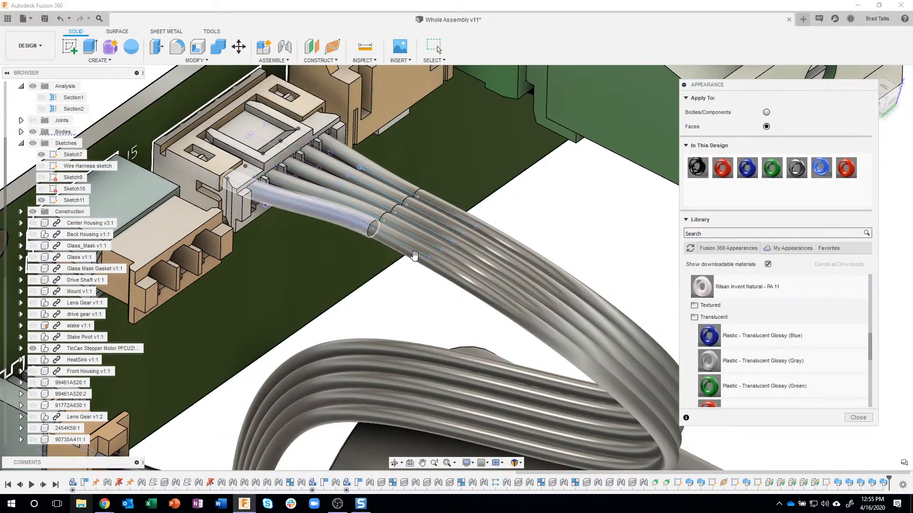
{"action": "left_click_drag", "start_coordinate": [713, 332], "coordinate": [418, 267]}
{"action": "middle_click_drag", "start_coordinate": [650, 271], "coordinate": [640, 267], "text": "shift"}
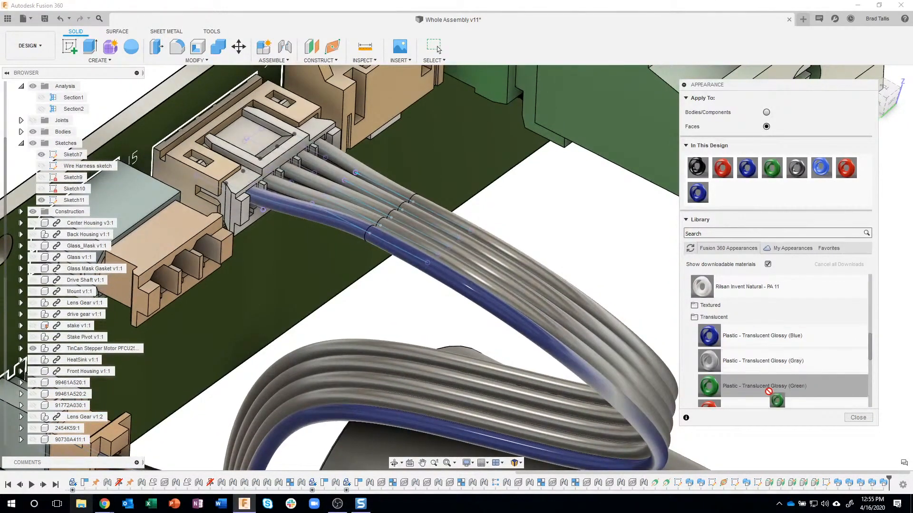
Apply Plastic - Translucent Glossy (Green) to all segments of the second wire, next to the blue one, including its loop over the motor
{"action": "left_click_drag", "start_coordinate": [770, 389], "coordinate": [551, 250]}
{"action": "left_click_drag", "start_coordinate": [409, 209], "coordinate": [302, 192]}
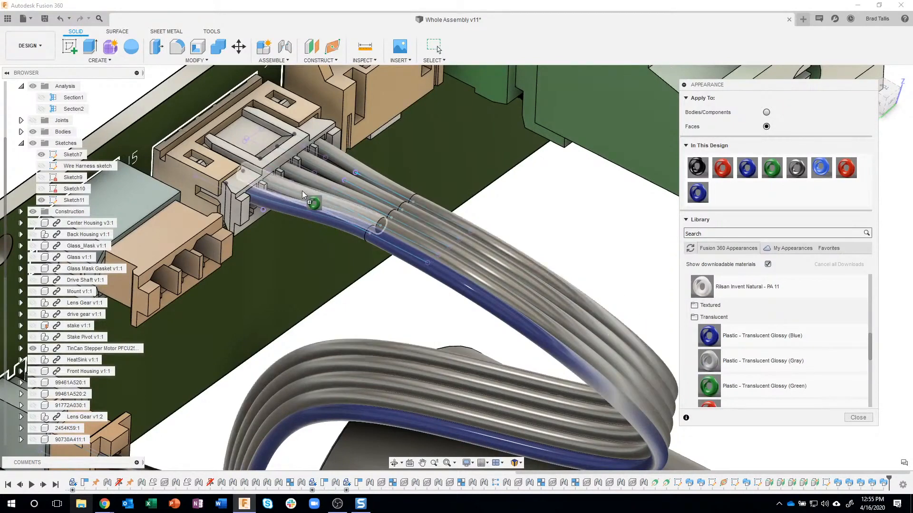
{"action": "left_click_drag", "start_coordinate": [523, 246], "coordinate": [523, 246]}
{"action": "left_click_drag", "start_coordinate": [710, 386], "coordinate": [412, 235]}
{"action": "middle_click_drag", "start_coordinate": [605, 207], "coordinate": [610, 244], "text": "shift"}
{"action": "middle_click_drag", "start_coordinate": [612, 208], "coordinate": [577, 220], "text": "shift"}
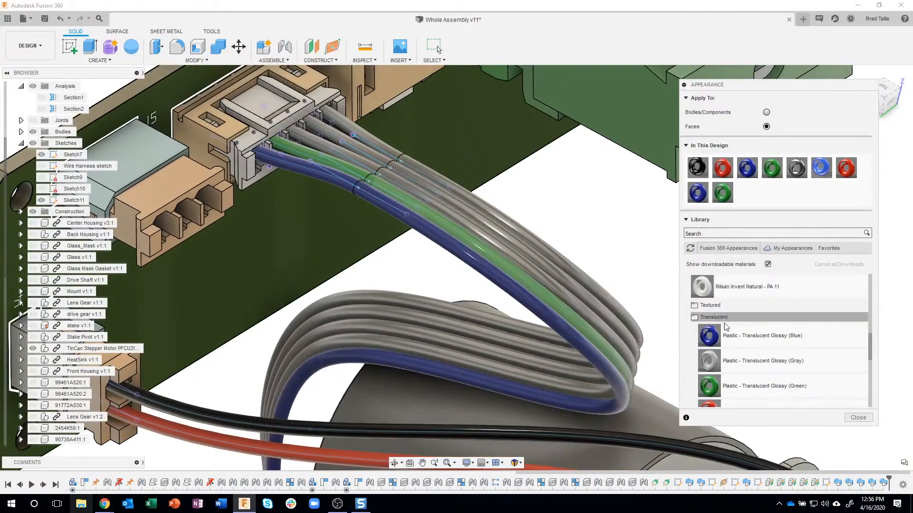
{"action": "left_click_drag", "start_coordinate": [703, 389], "coordinate": [477, 369]}
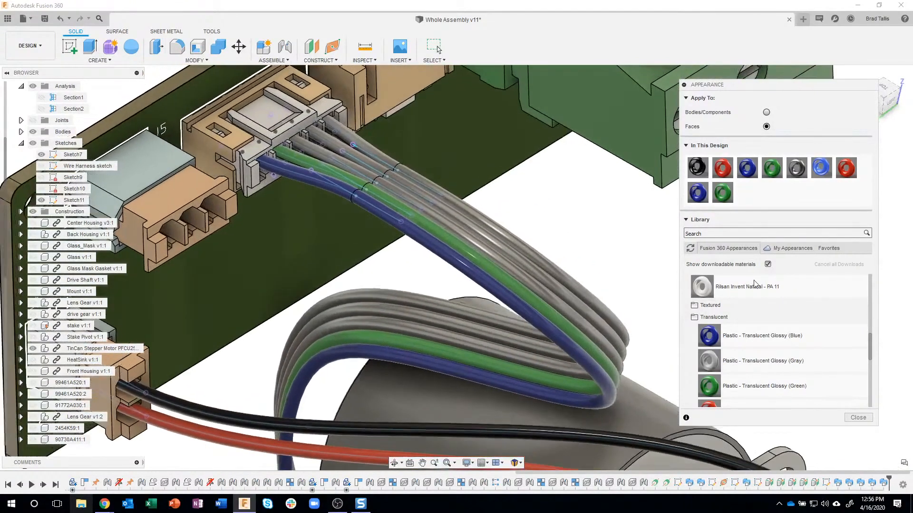
Apply Plastic - Translucent Glossy (Yellow) to all segments of the third wire, next to the green one, including its loop over the motor
{"action": "scroll", "coordinate": [786, 350], "scroll_direction": "down", "scroll_amount": 1}
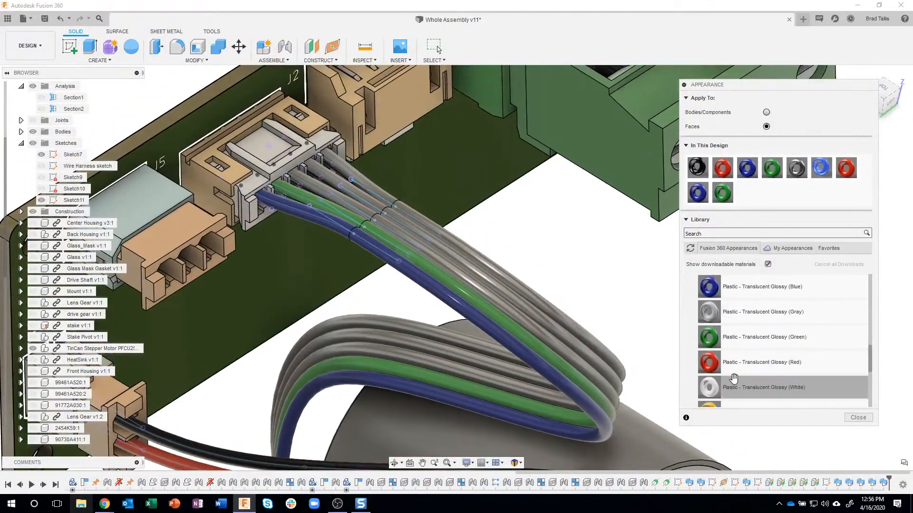
{"action": "scroll", "coordinate": [754, 378], "scroll_direction": "down", "scroll_amount": 3}
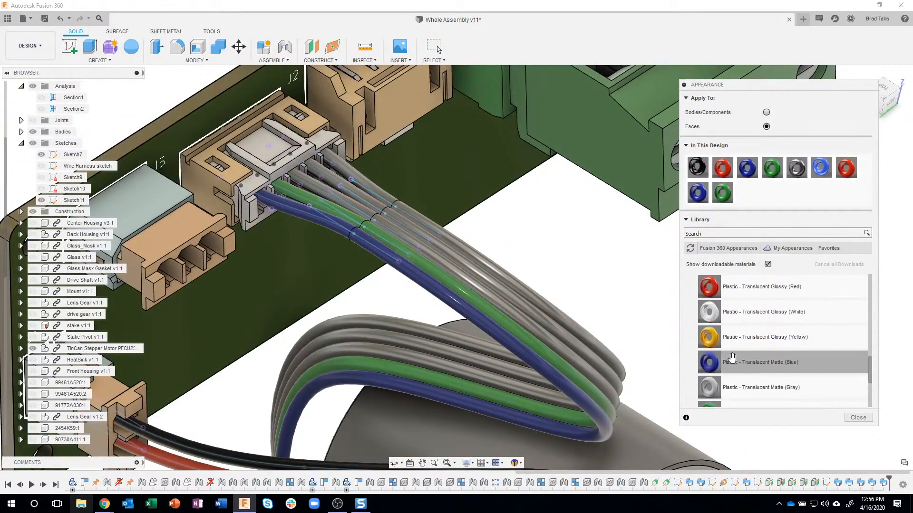
{"action": "left_click_drag", "start_coordinate": [706, 337], "coordinate": [698, 334]}
{"action": "left_click_drag", "start_coordinate": [428, 230], "coordinate": [326, 189]}
{"action": "left_click_drag", "start_coordinate": [699, 334], "coordinate": [387, 224]}
{"action": "left_click_drag", "start_coordinate": [708, 337], "coordinate": [437, 360]}
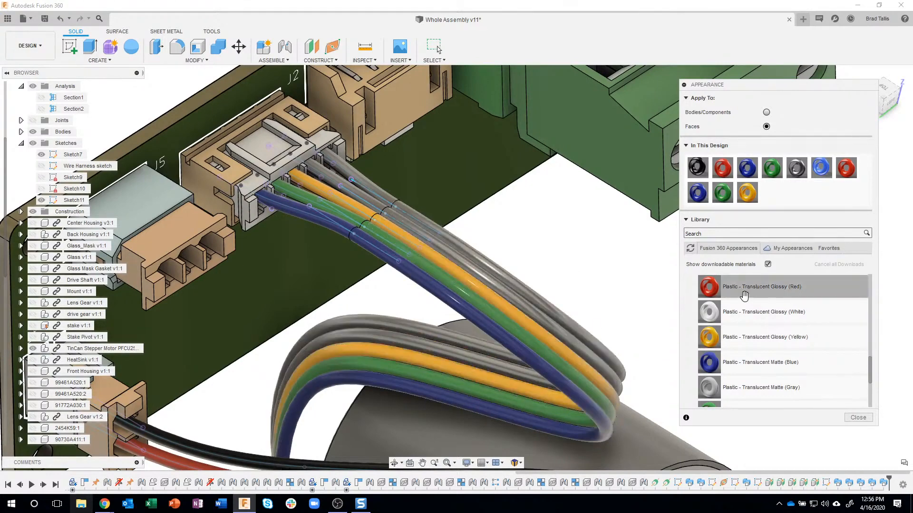
Apply Plastic - Translucent Glossy (Red) to the connector-end, main and loop segments of the fourth wire, next to the yellow one
{"action": "left_click_drag", "start_coordinate": [726, 287], "coordinate": [332, 173]}
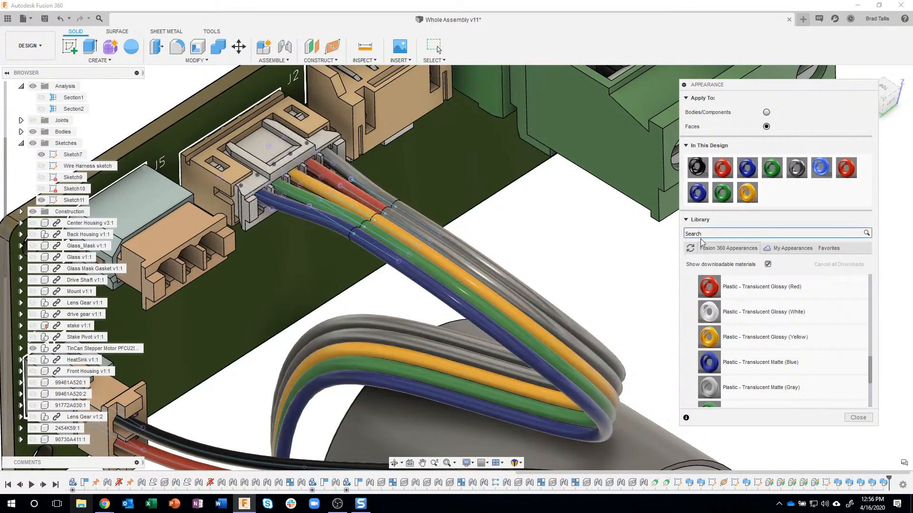
{"action": "left_click_drag", "start_coordinate": [694, 287], "coordinate": [450, 253]}
{"action": "left_click_drag", "start_coordinate": [711, 289], "coordinate": [472, 350]}
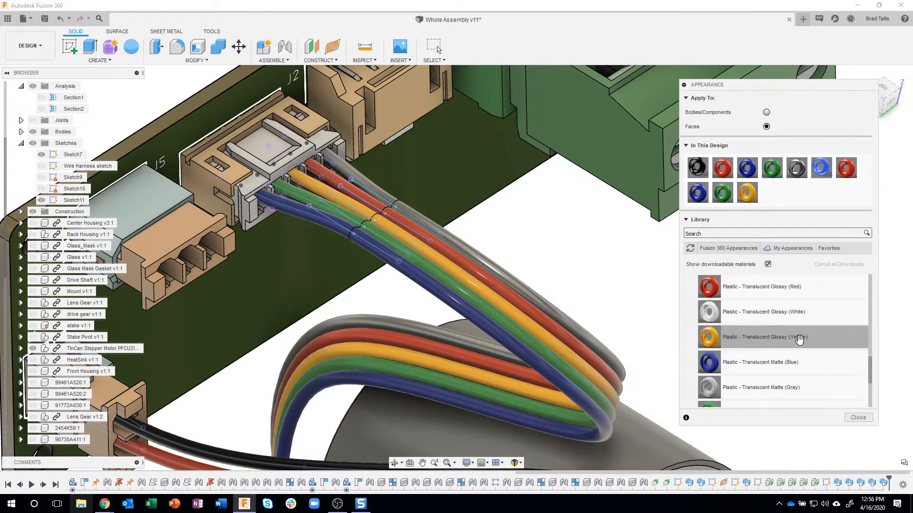
Apply Plastic - Translucent Glossy (White) to all segments of the last gray wire, next to the red one
{"action": "scroll", "coordinate": [797, 347], "scroll_direction": "up", "scroll_amount": 2}
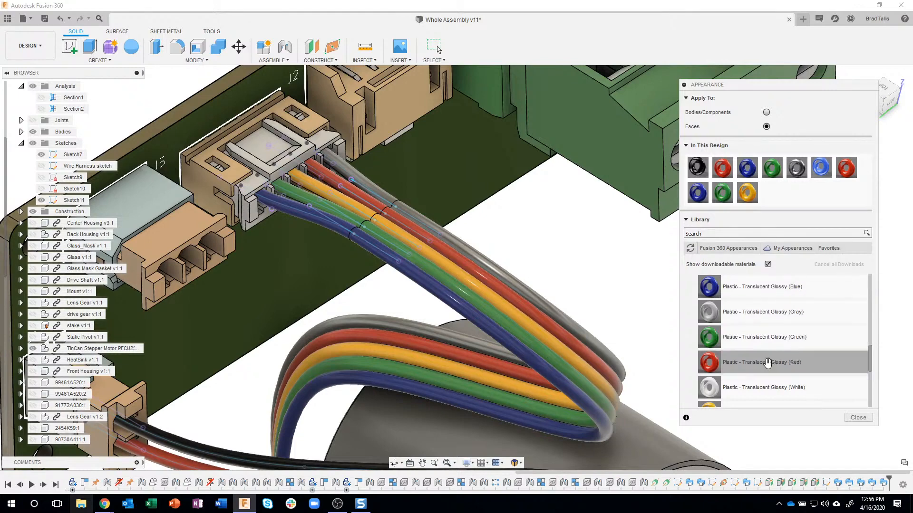
{"action": "left_click_drag", "start_coordinate": [752, 386], "coordinate": [381, 192]}
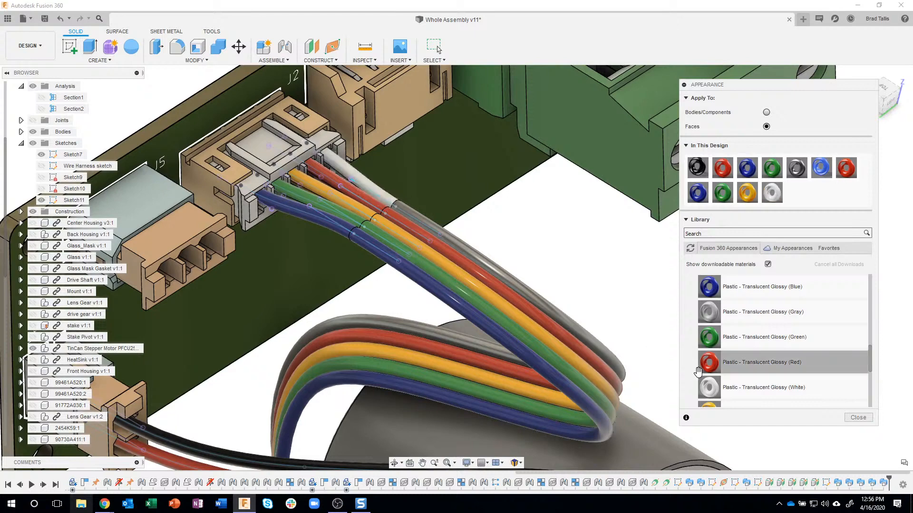
{"action": "left_click_drag", "start_coordinate": [703, 383], "coordinate": [466, 247]}
Examine the color-coded five-wire harness from the circuit board connector to the stepper motor
{"action": "scroll", "coordinate": [614, 266], "scroll_direction": "down", "scroll_amount": 5}
{"action": "middle_click_drag", "start_coordinate": [646, 272], "coordinate": [608, 228], "text": "shift"}
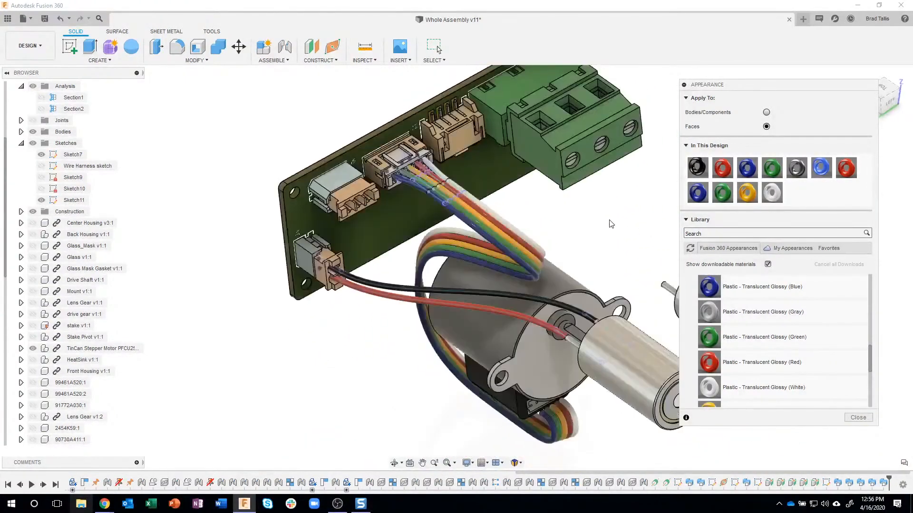
{"action": "scroll", "coordinate": [613, 233], "scroll_direction": "up", "scroll_amount": 6}
{"action": "scroll", "coordinate": [571, 233], "scroll_direction": "down", "scroll_amount": 5}
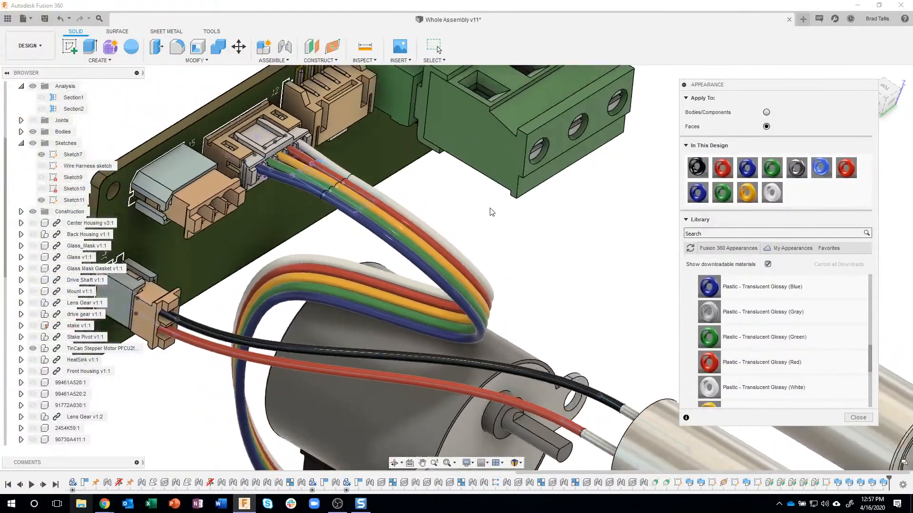
{"action": "middle_click_drag", "start_coordinate": [491, 212], "coordinate": [423, 198], "text": "shift"}
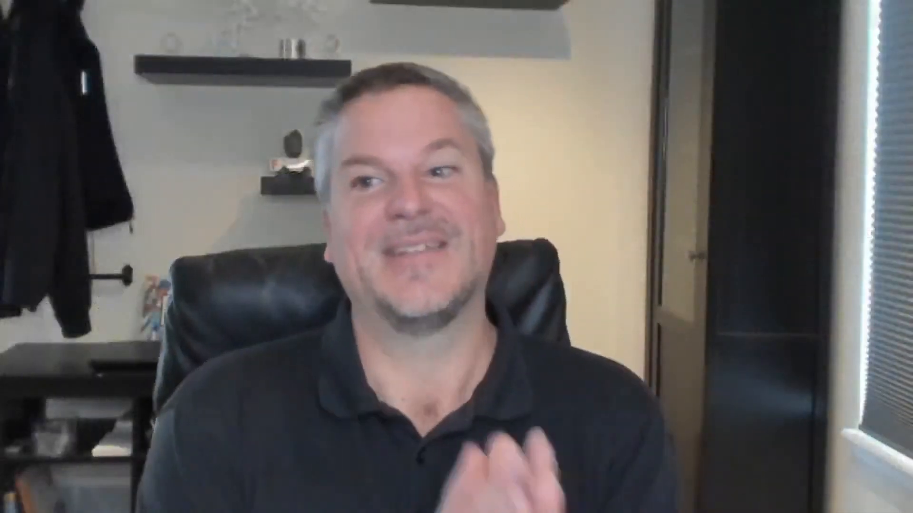